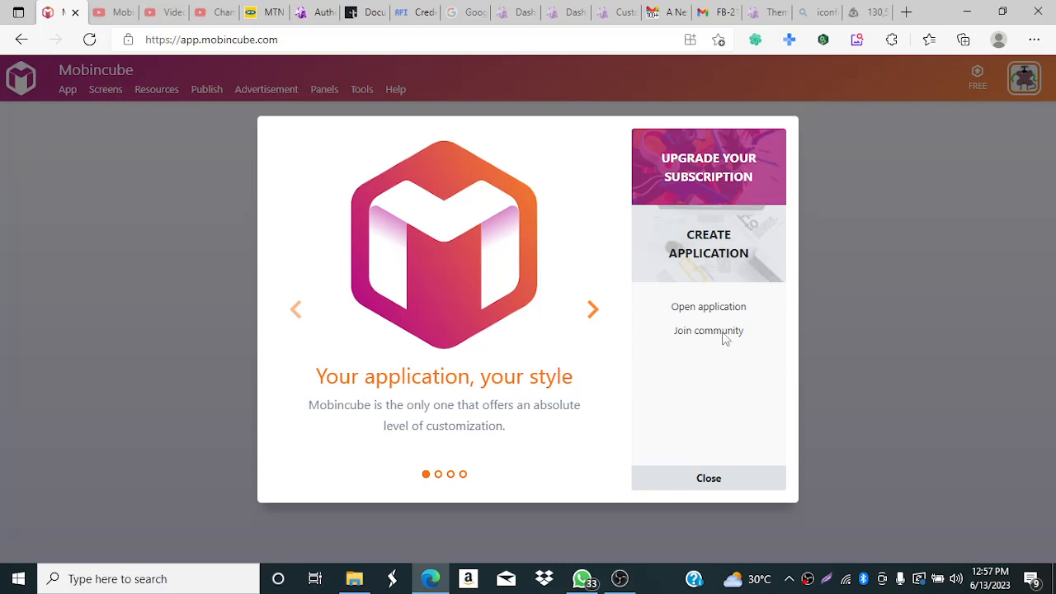
Step: Open the existing Foods & Recipes application and bring up its Donuts screen for editing
click(708, 307)
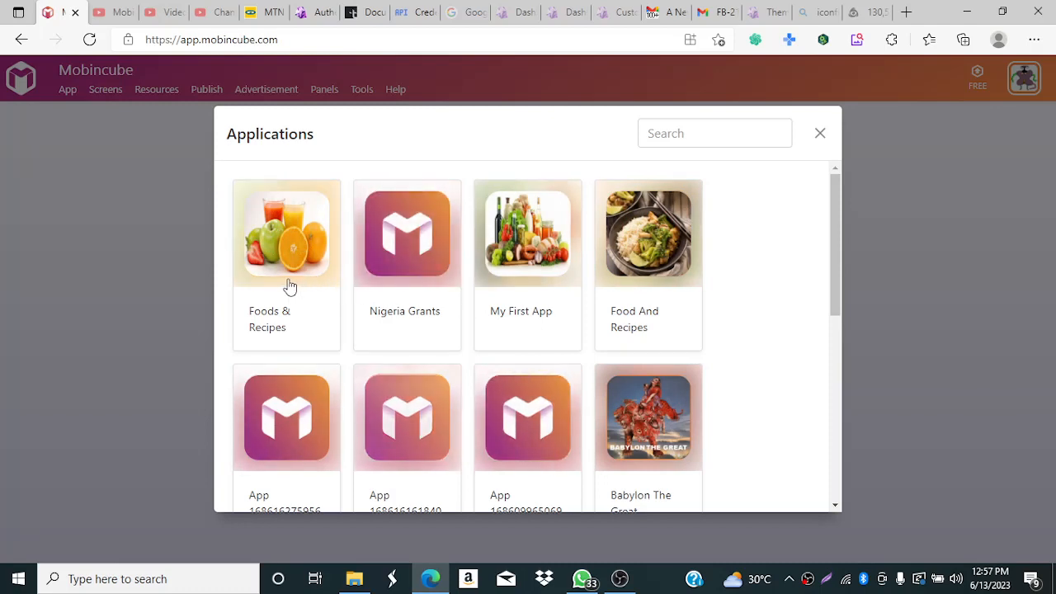
click(269, 317)
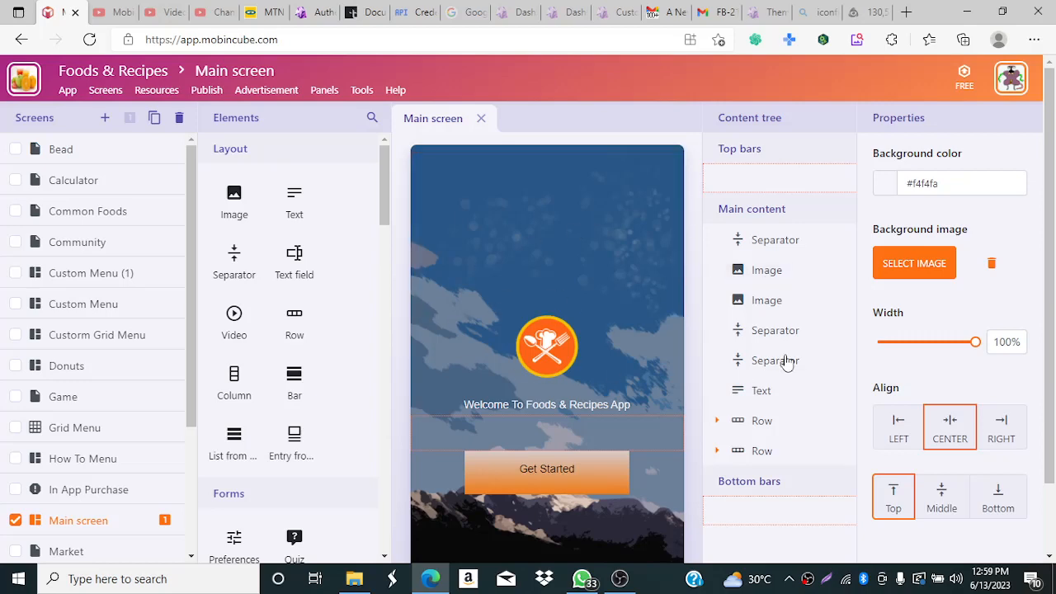
scroll(785, 358, down, 1)
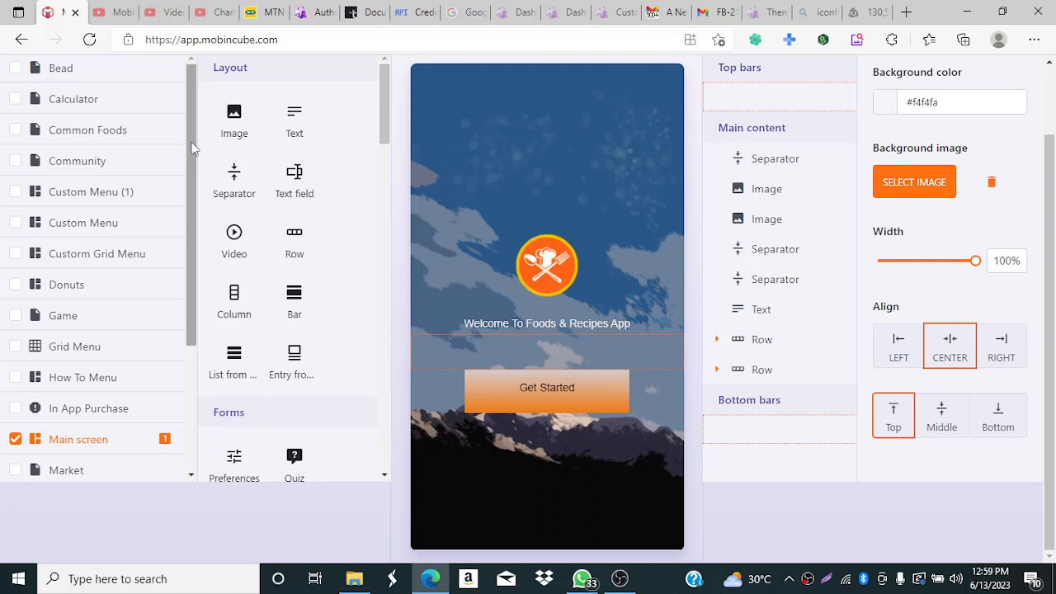
drag(192, 143, 180, 348)
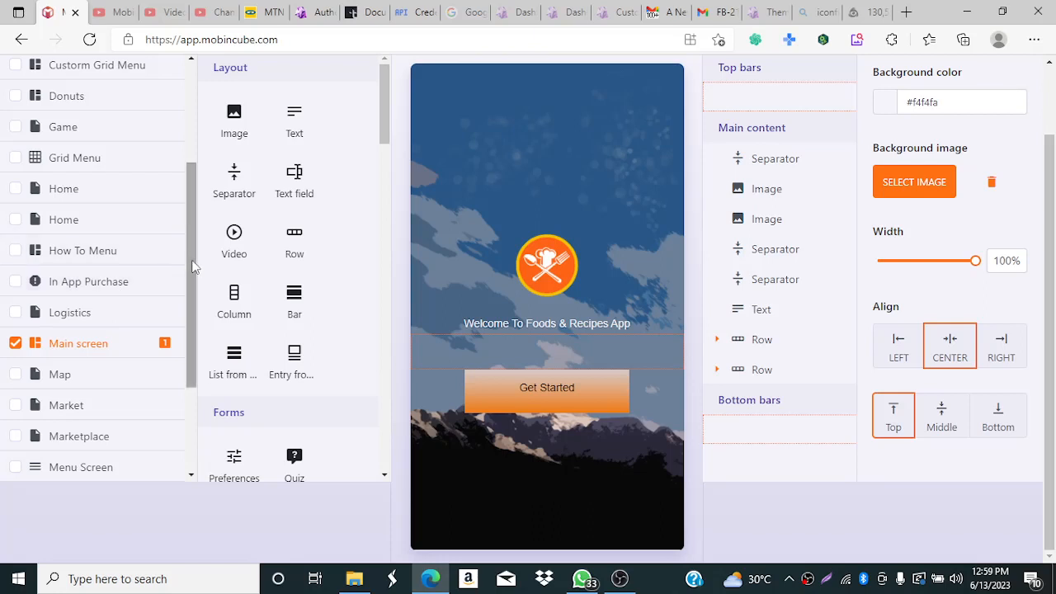
drag(192, 267, 197, 132)
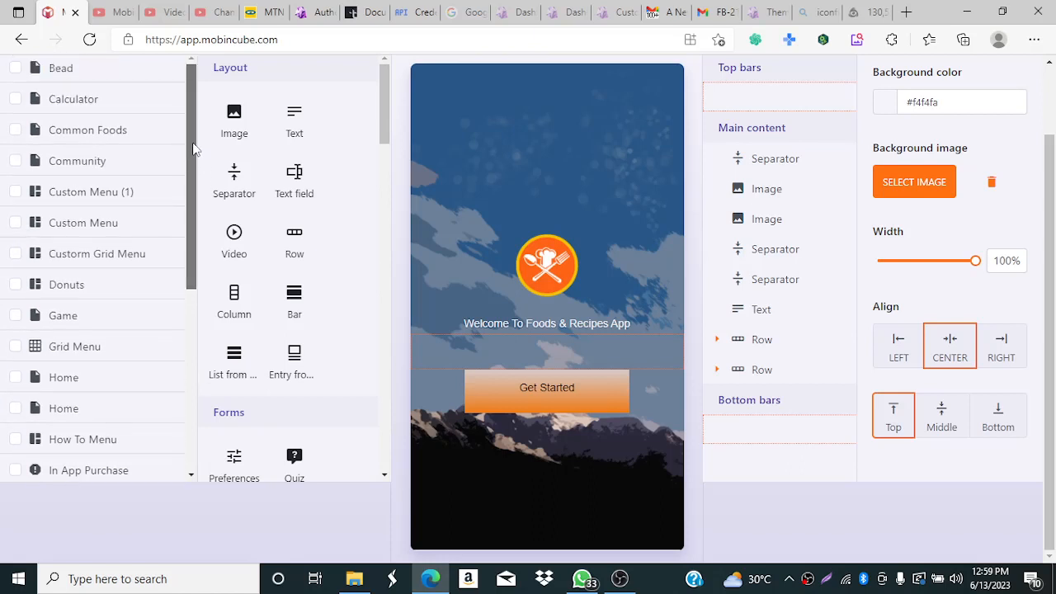
click(82, 292)
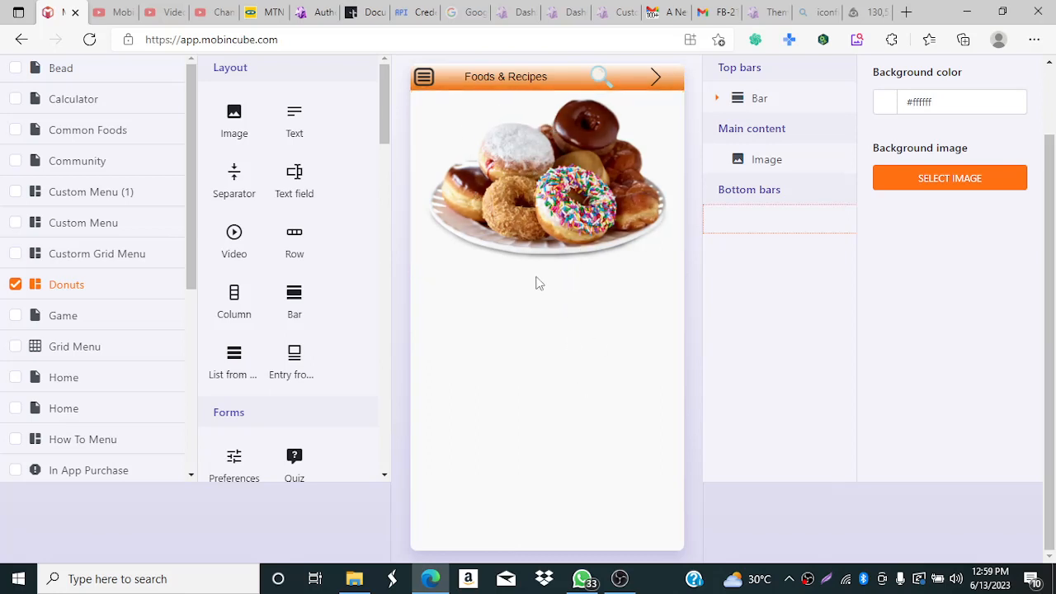
Step: Set the donuts picture's width to 68% and align it to the center
click(558, 170)
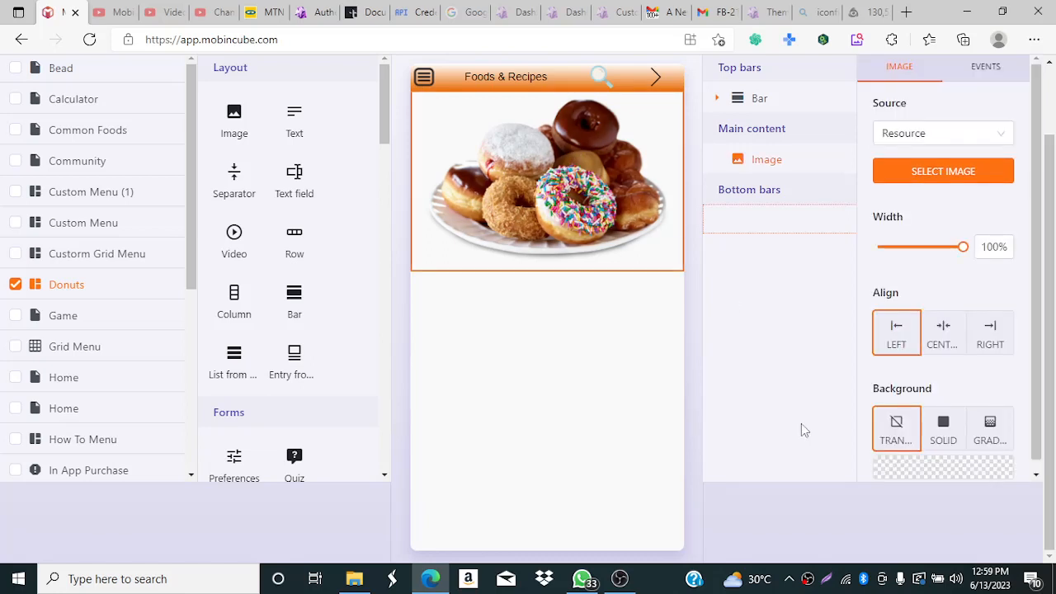
drag(963, 250, 934, 258)
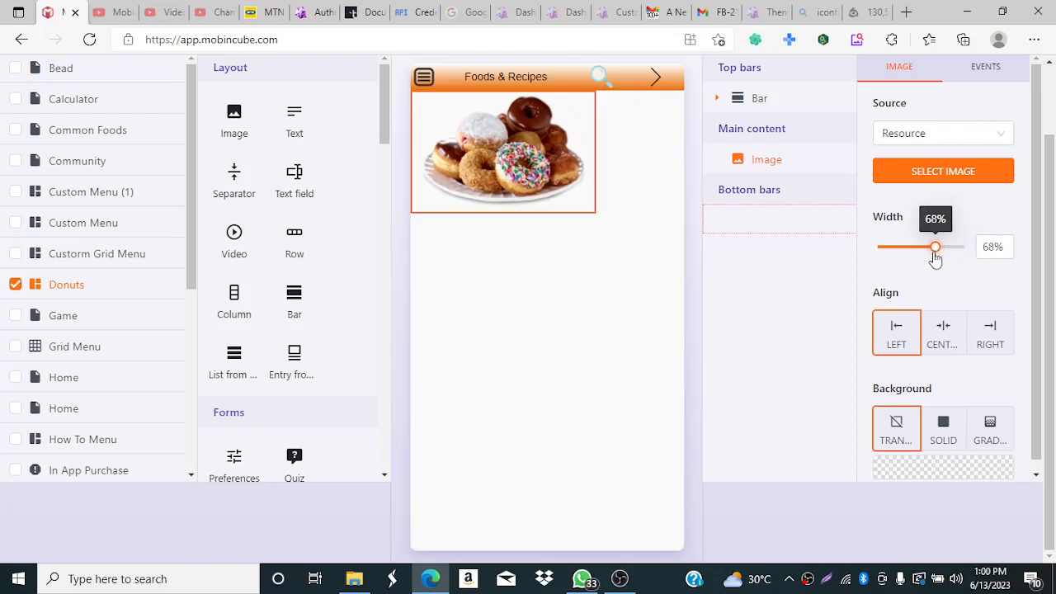
click(946, 336)
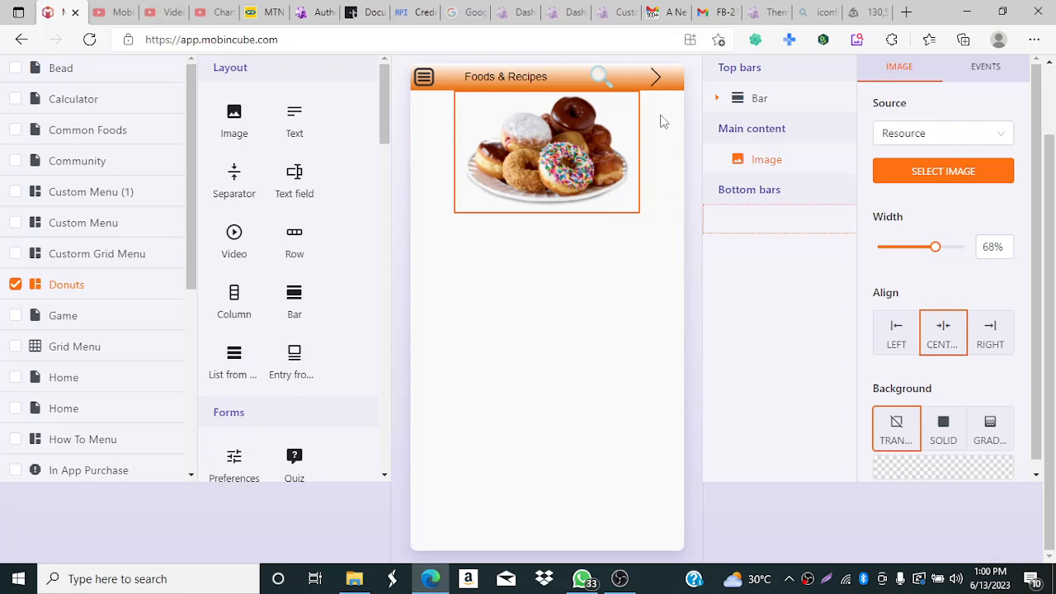
Step: Add an image element above the donuts picture and assign it the second bokeh_PNG2 image from the local resources
click(652, 76)
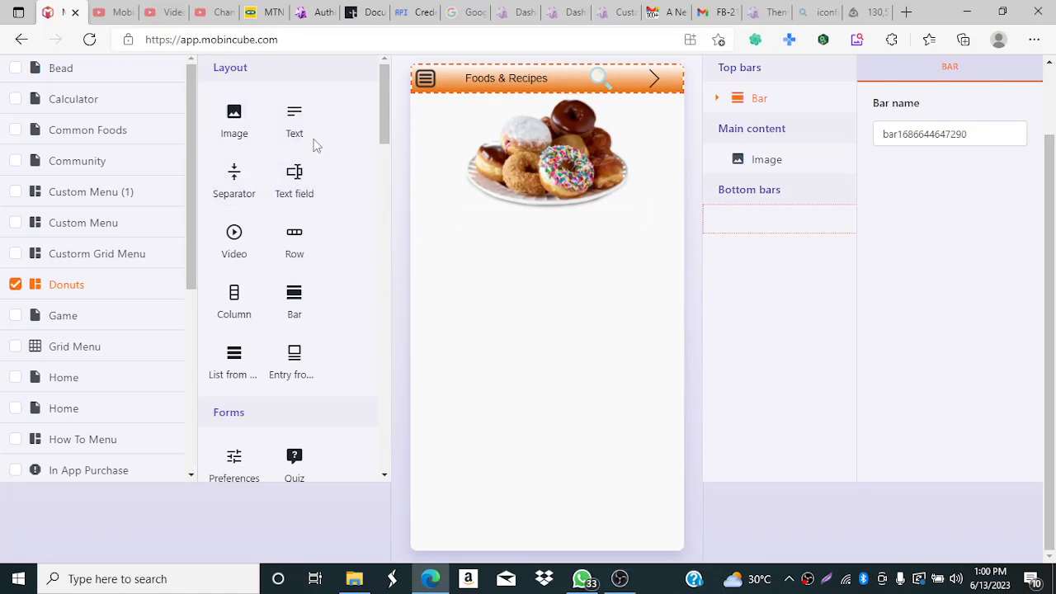
drag(231, 108, 495, 111)
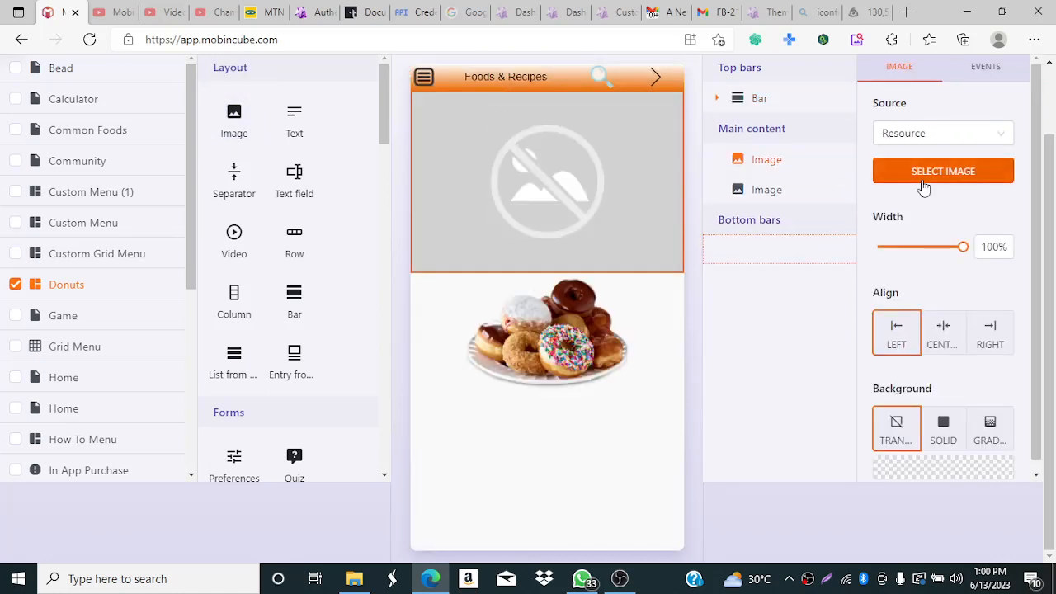
click(923, 180)
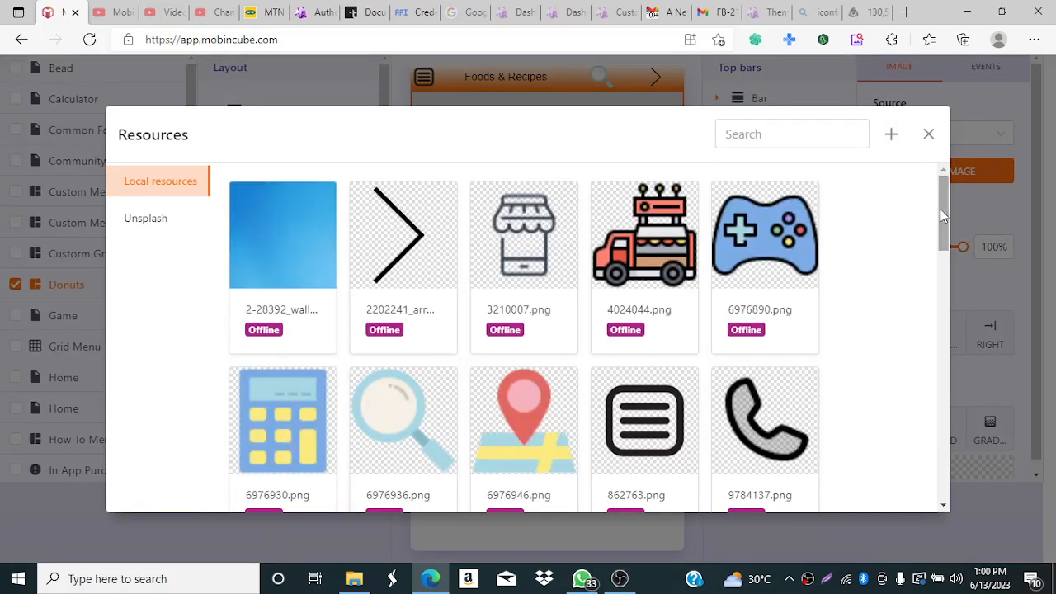
drag(944, 216, 943, 443)
scroll(943, 272, up, 3)
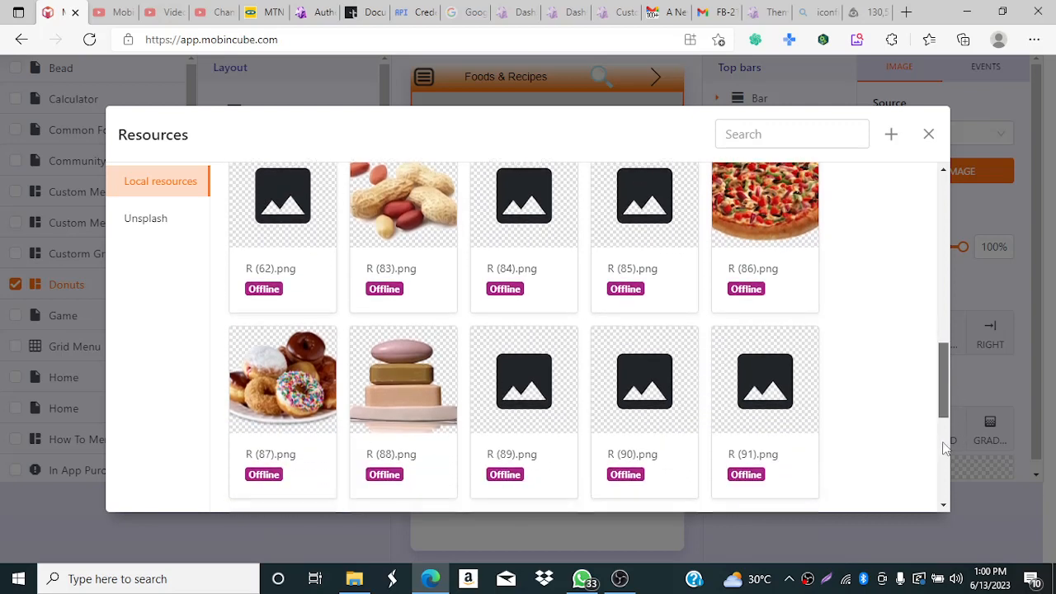
scroll(945, 393, down, 4)
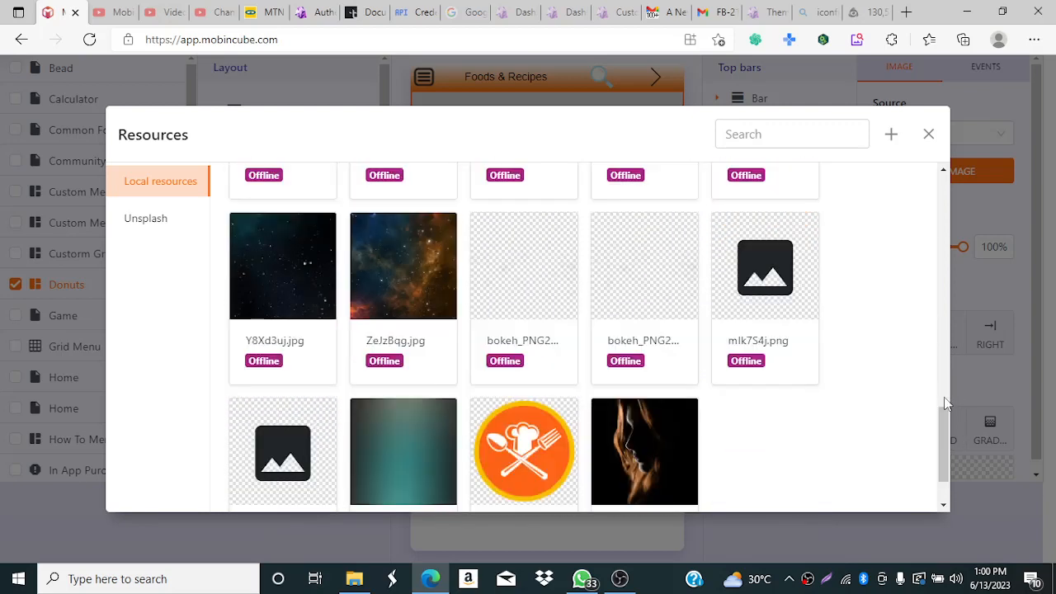
click(617, 312)
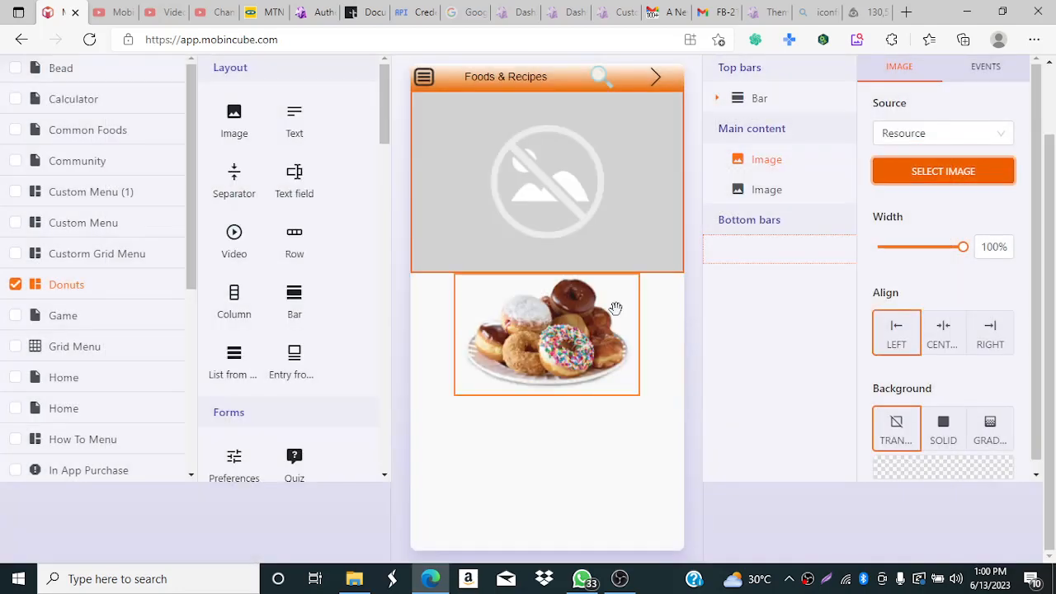
click(697, 316)
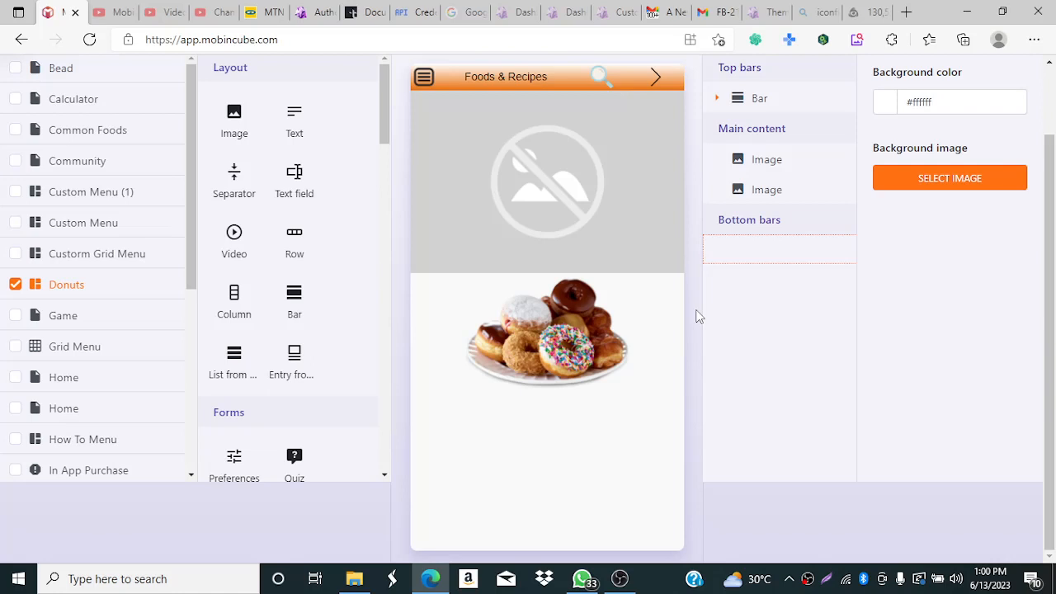
scroll(765, 240, up, 2)
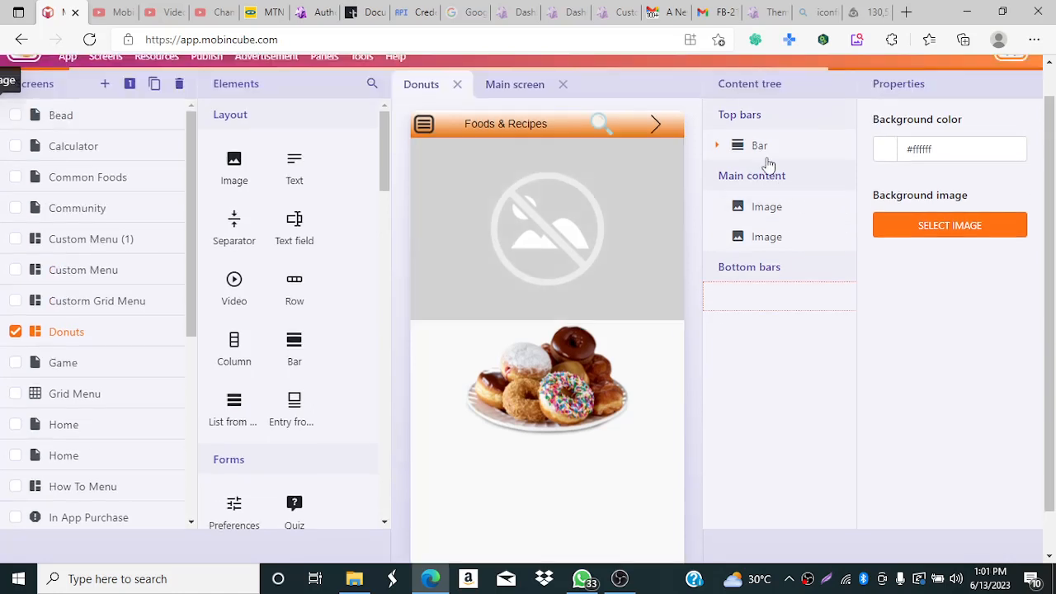
scroll(701, 270, down, 2)
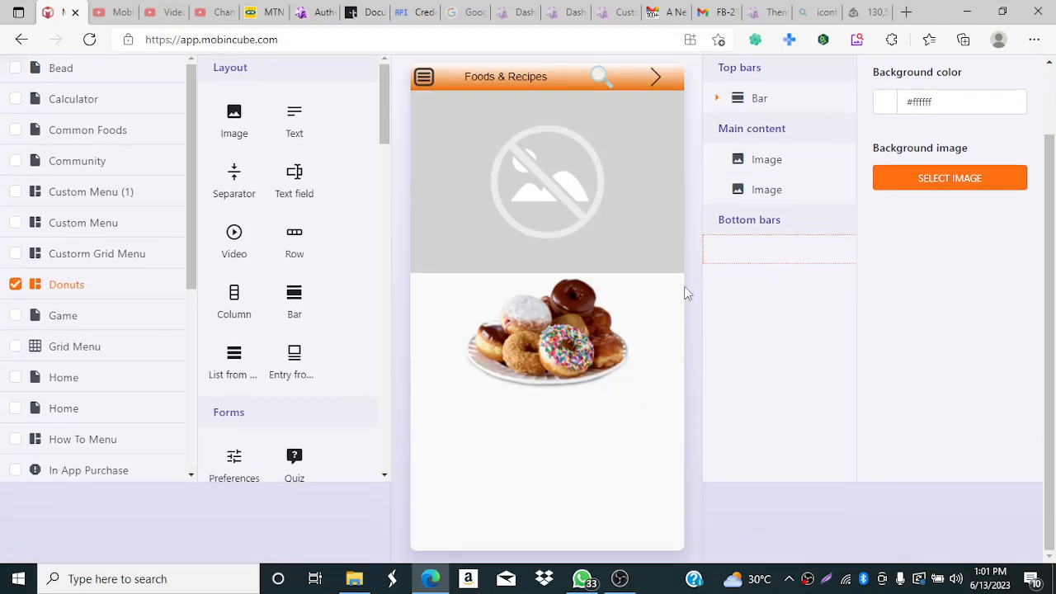
drag(1050, 230, 1050, 122)
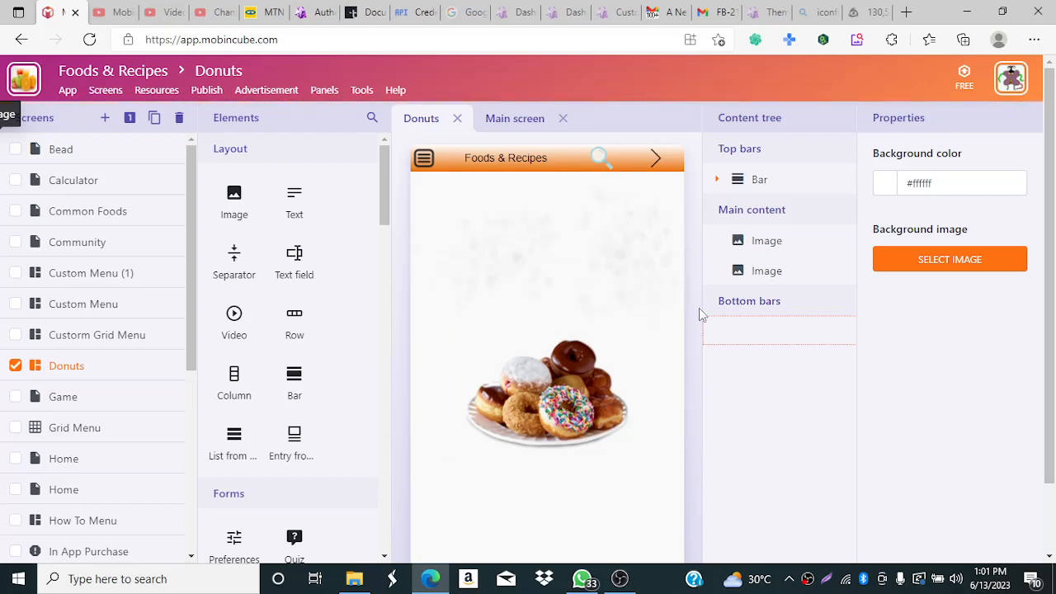
Step: Set the bokeh image's width to 50% and center it above the donuts picture
click(596, 272)
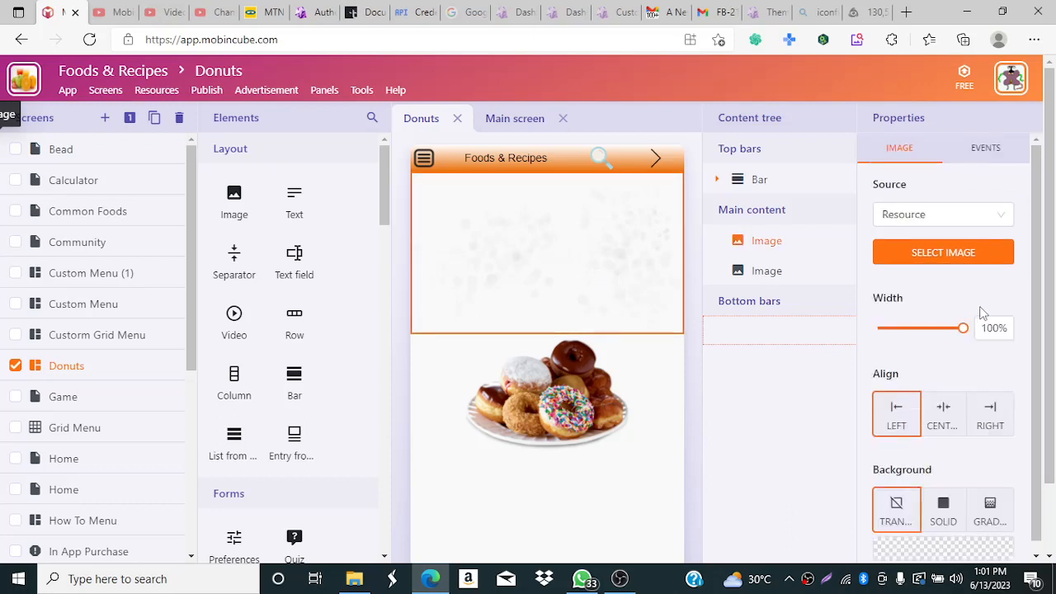
drag(968, 330, 921, 330)
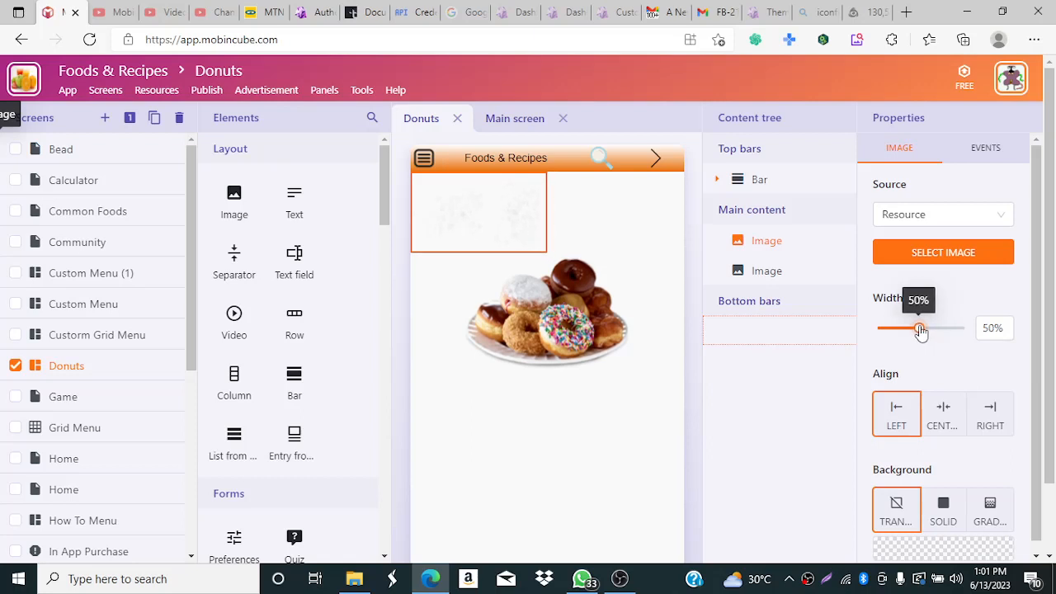
click(947, 423)
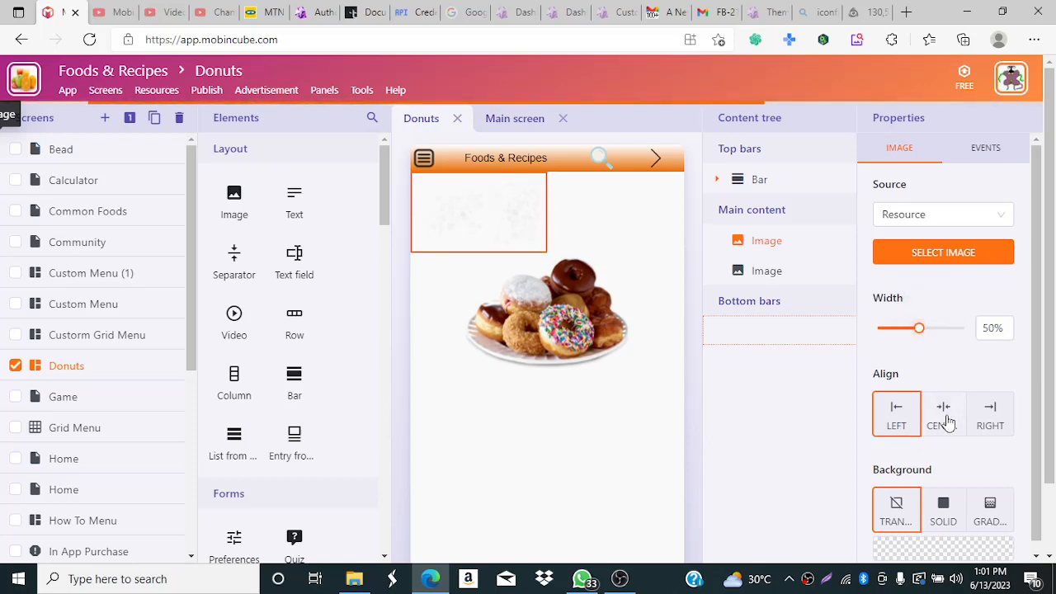
click(698, 368)
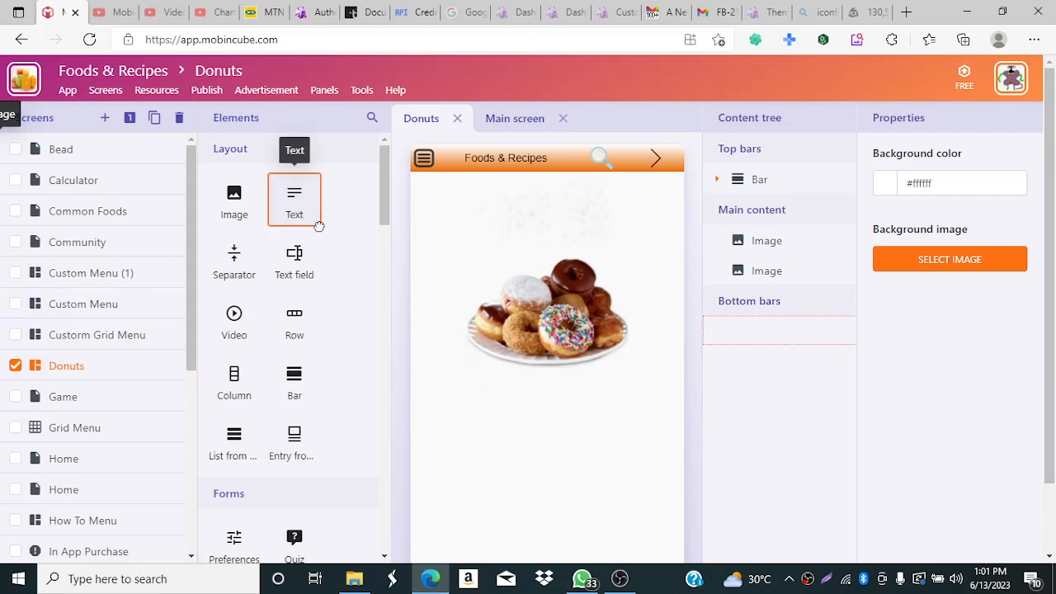
Step: Add a text element below the donuts picture reading "Bonuts" and center its text
drag(319, 223, 564, 410)
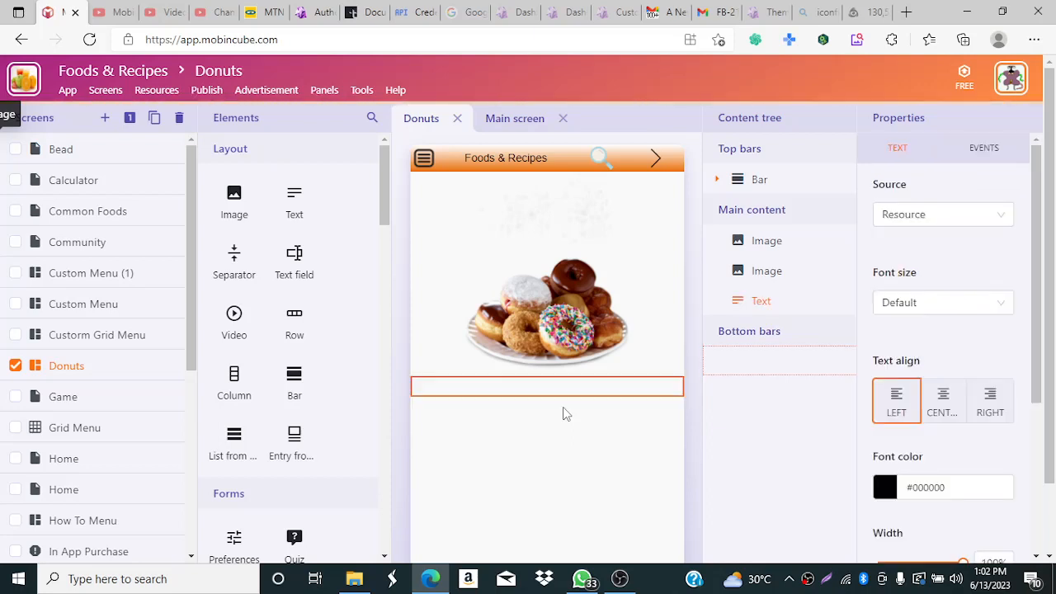
click(500, 394)
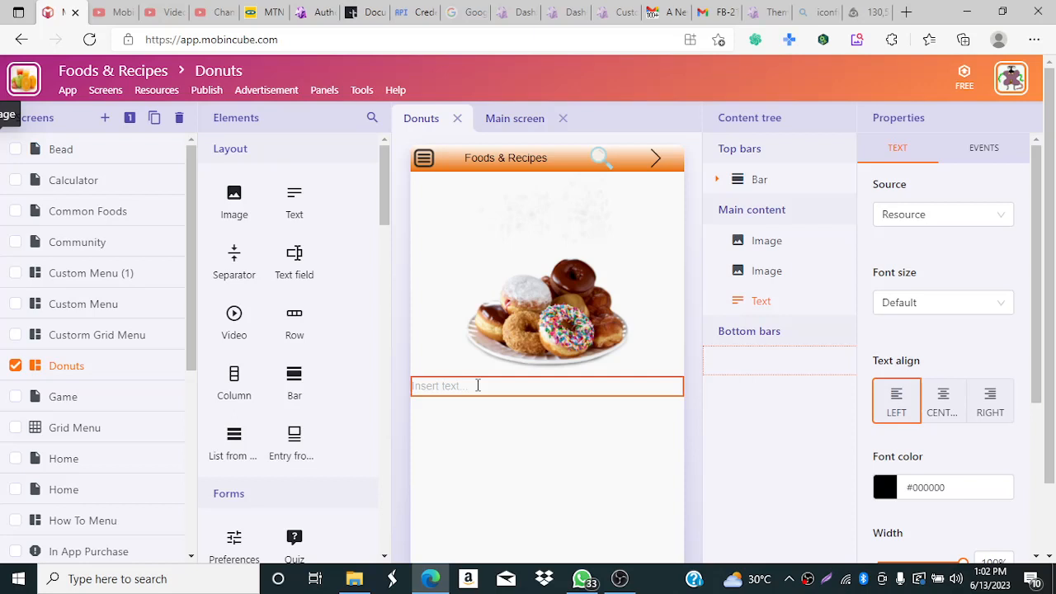
text(Bonuts)
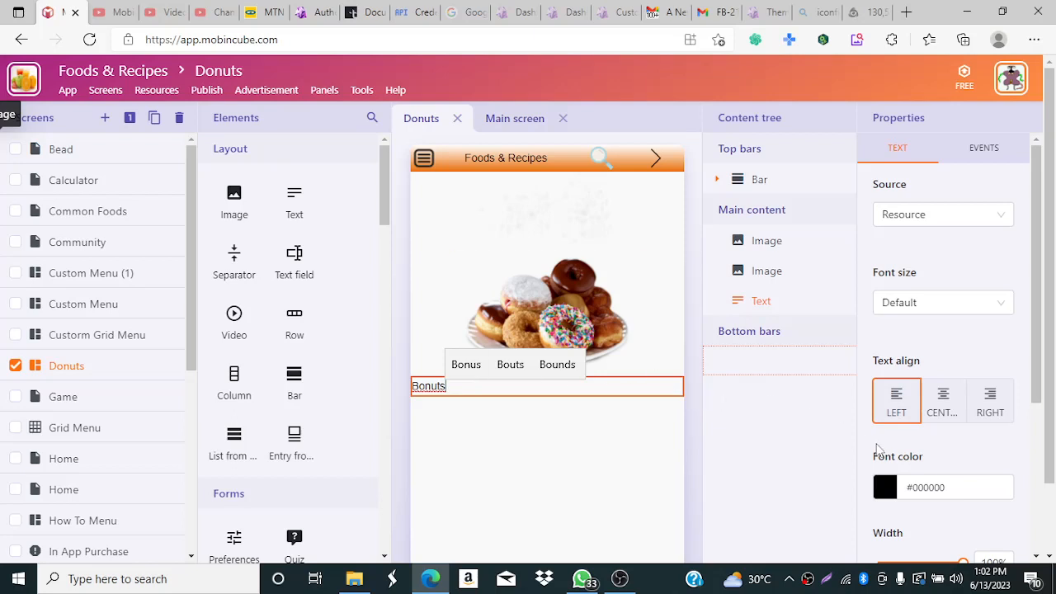
click(938, 416)
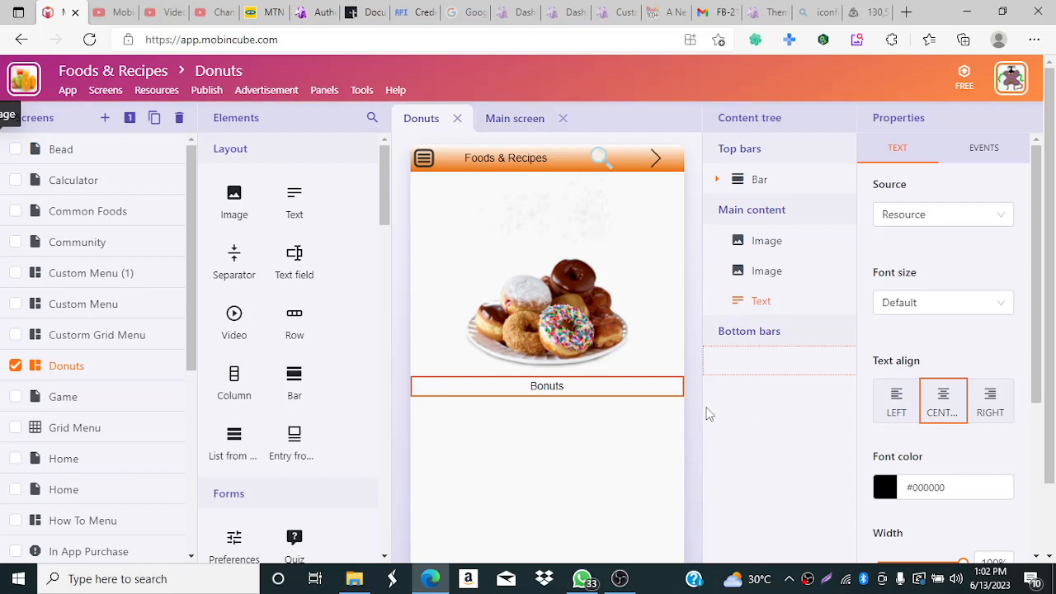
click(697, 340)
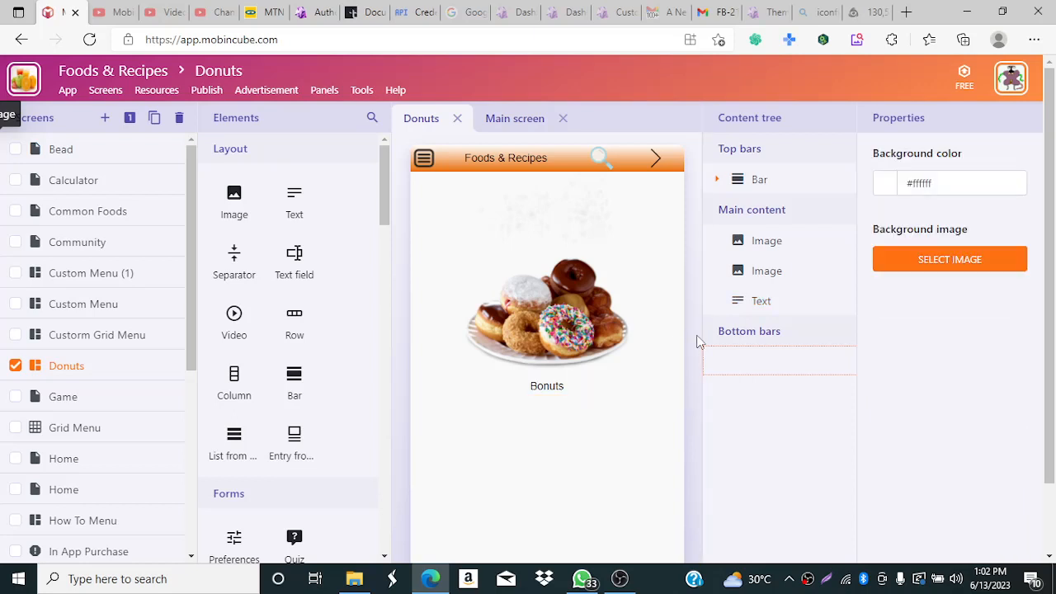
Step: Set the font size of the caption below the donuts picture to Medium
click(551, 393)
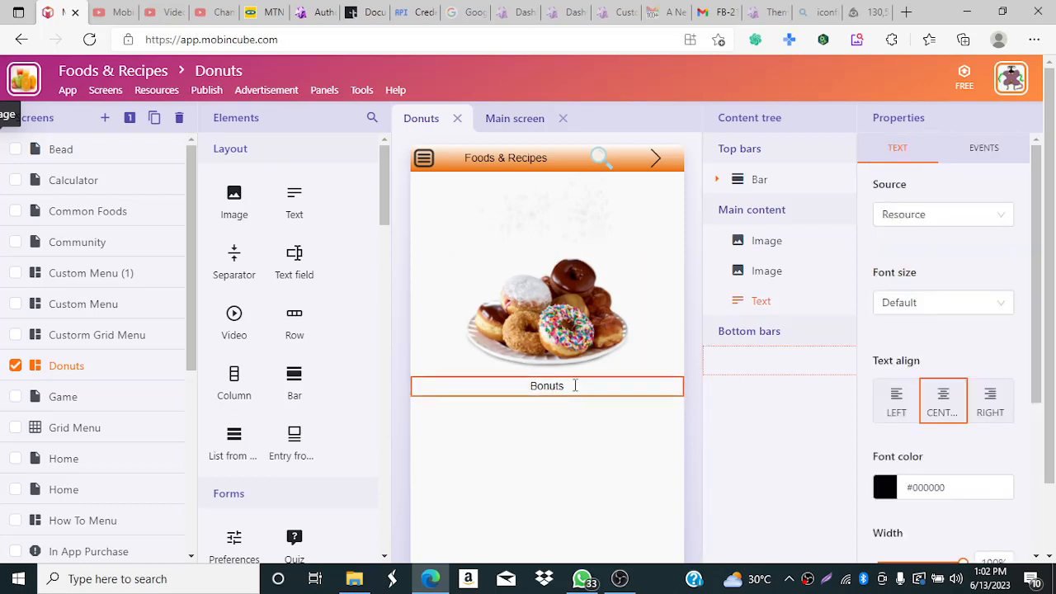
click(572, 385)
click(1000, 306)
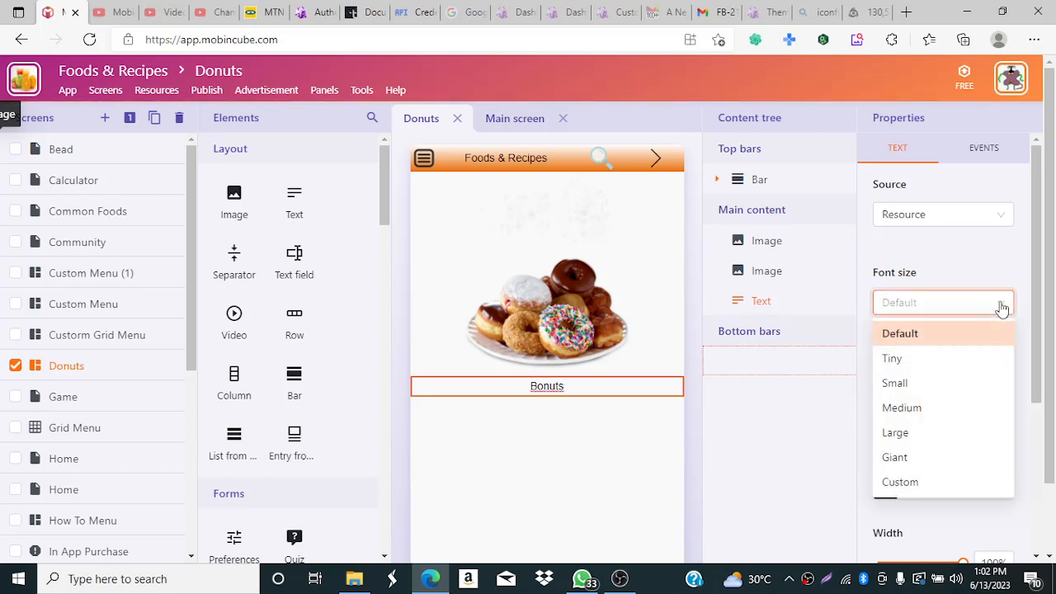
click(914, 388)
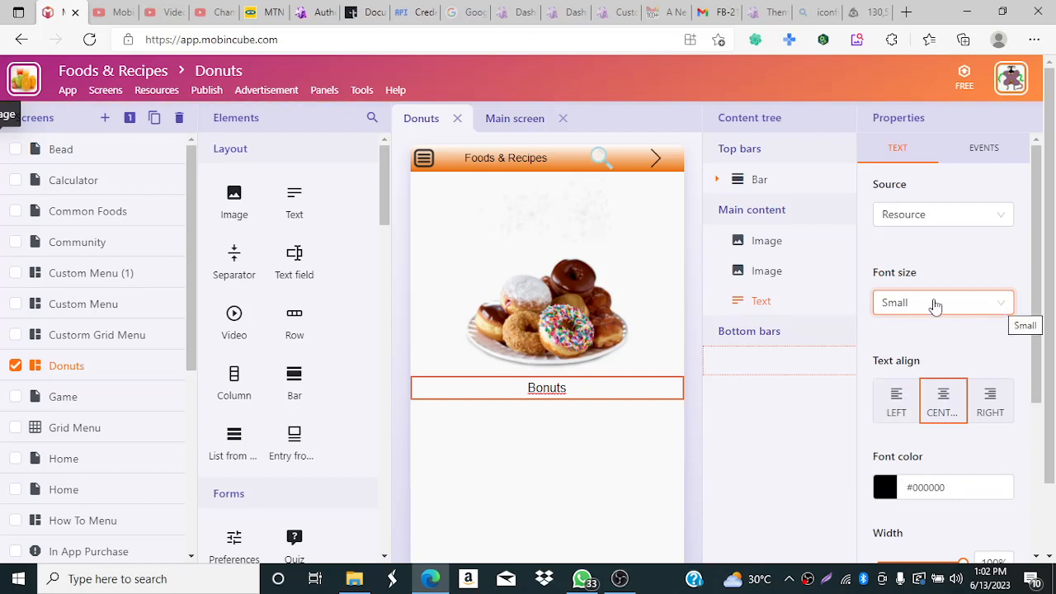
click(1000, 308)
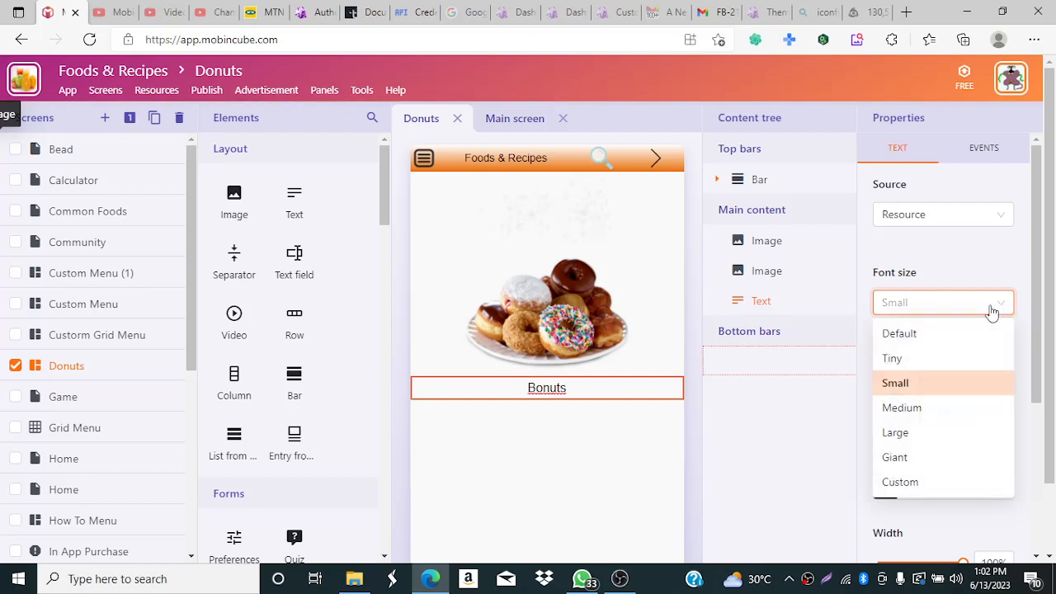
click(893, 410)
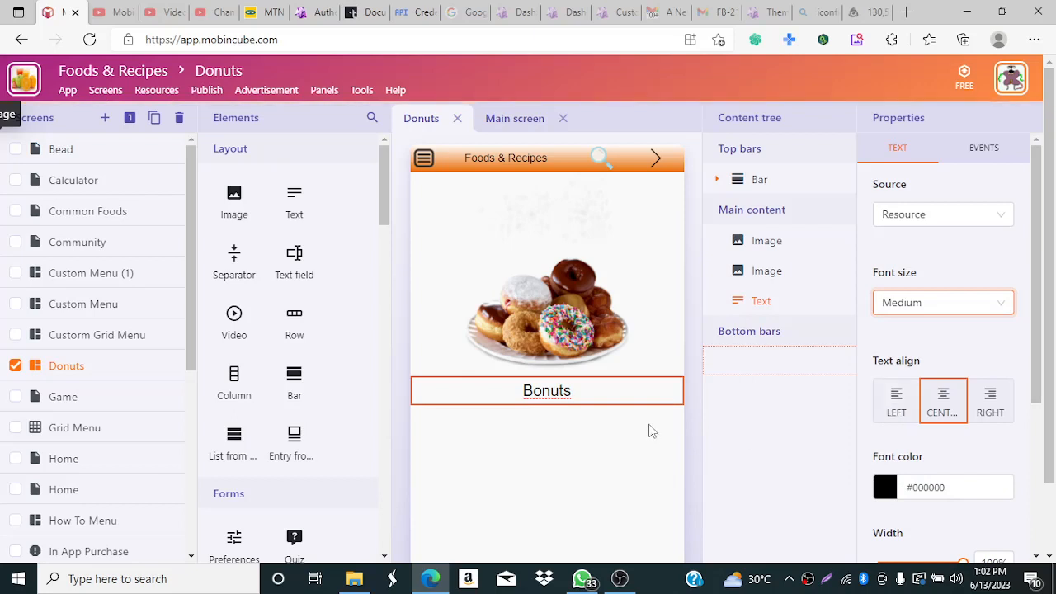
Step: Make the caption below the donuts picture bold and set its font color to orange F07B17
double_click(552, 390)
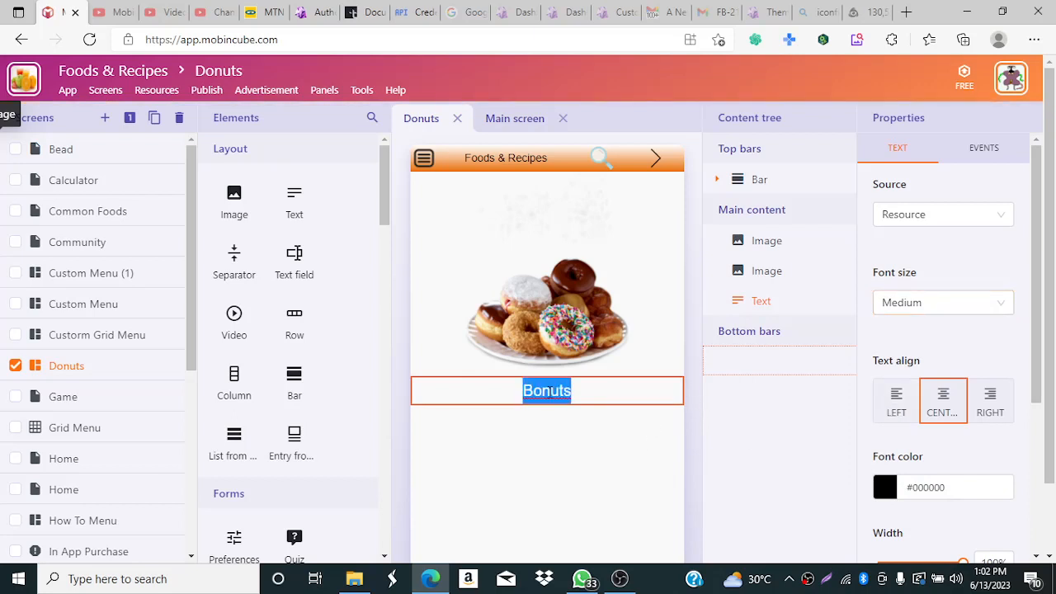
right_click(549, 393)
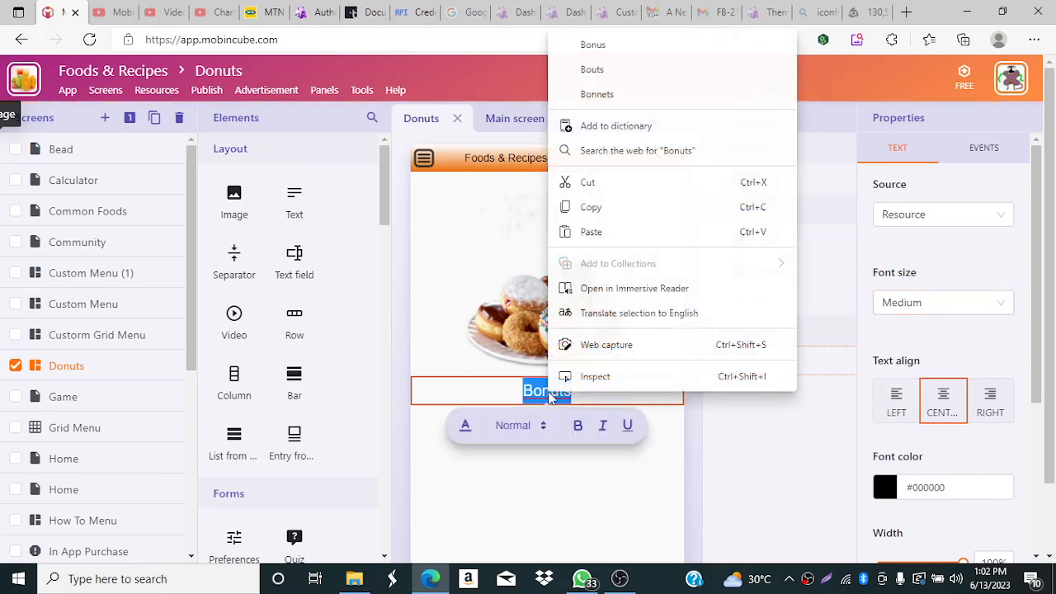
click(577, 426)
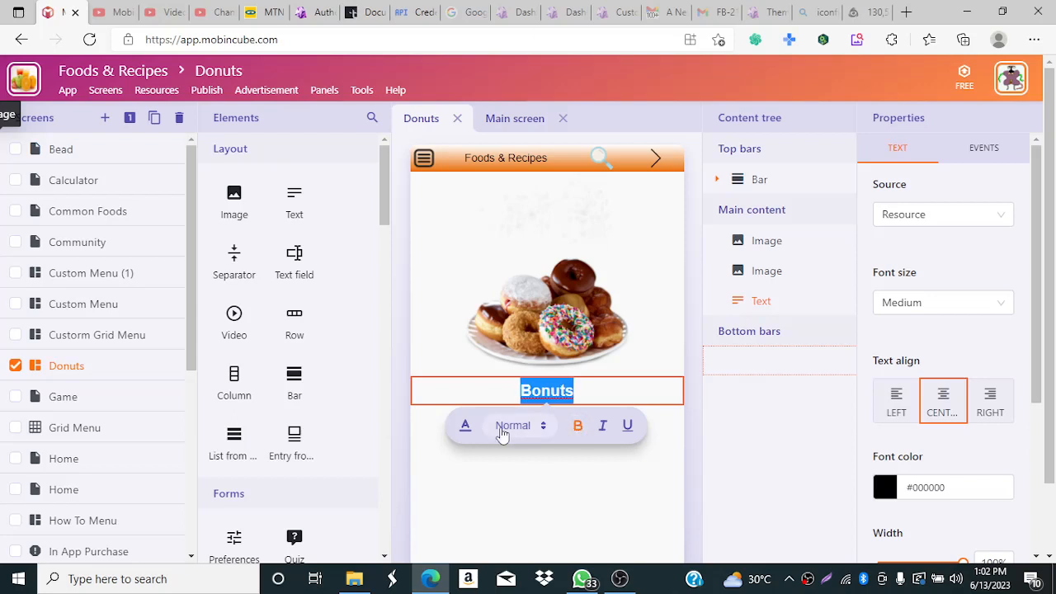
click(464, 432)
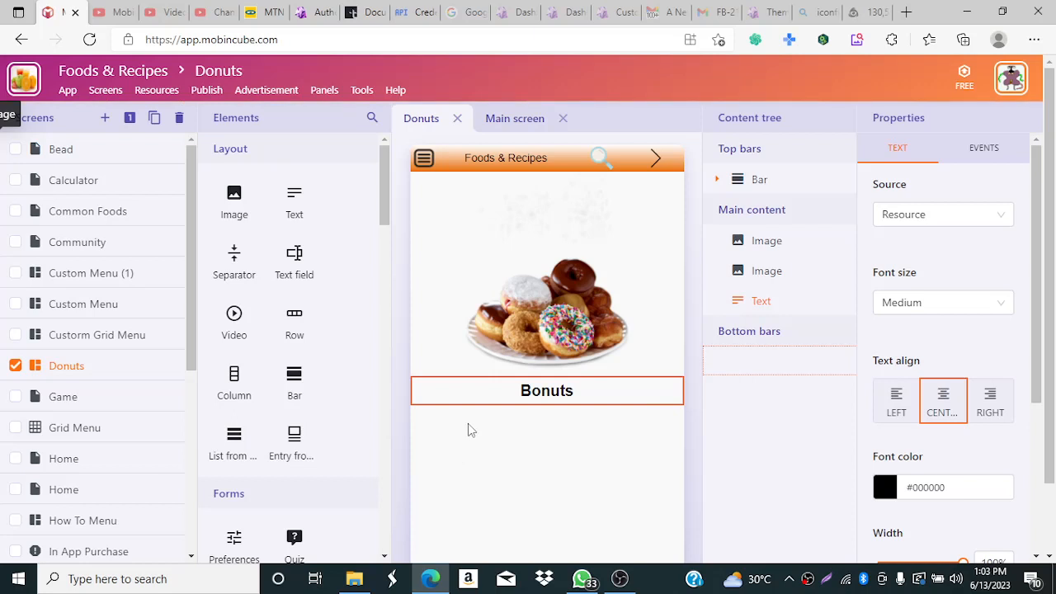
click(886, 490)
click(967, 518)
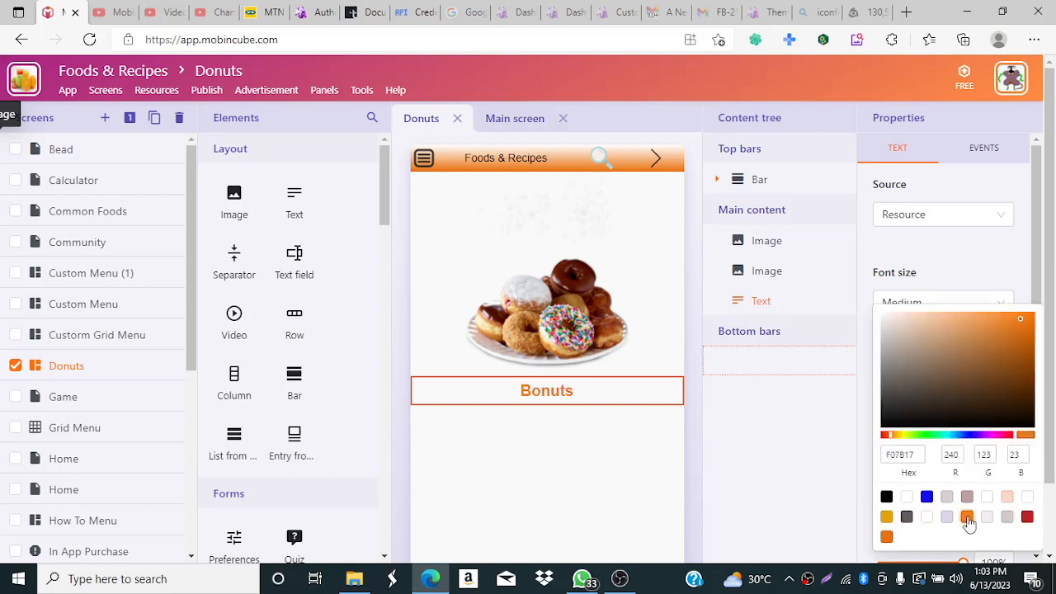
click(695, 330)
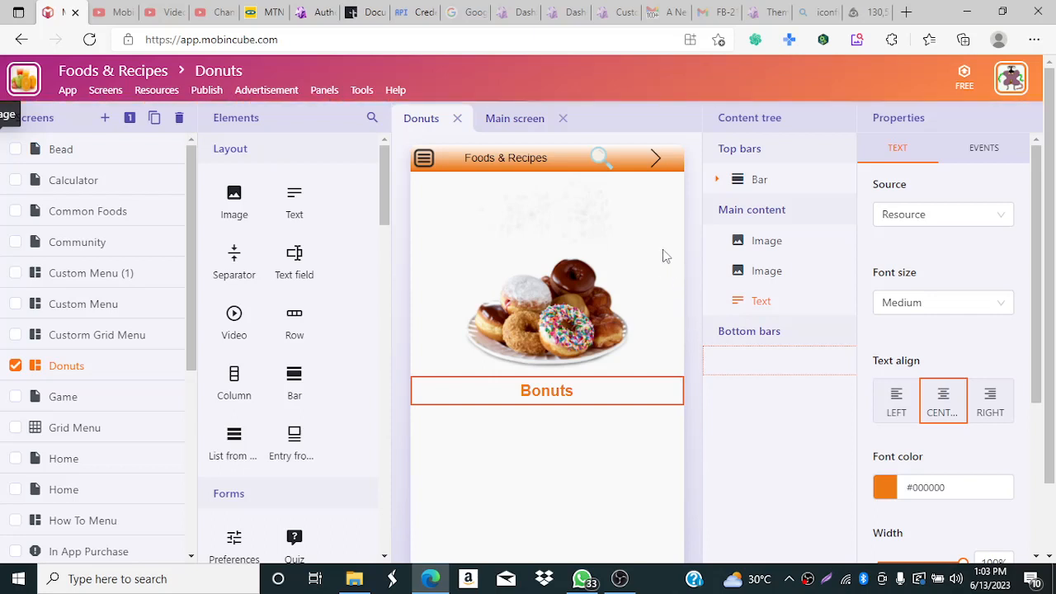
click(579, 214)
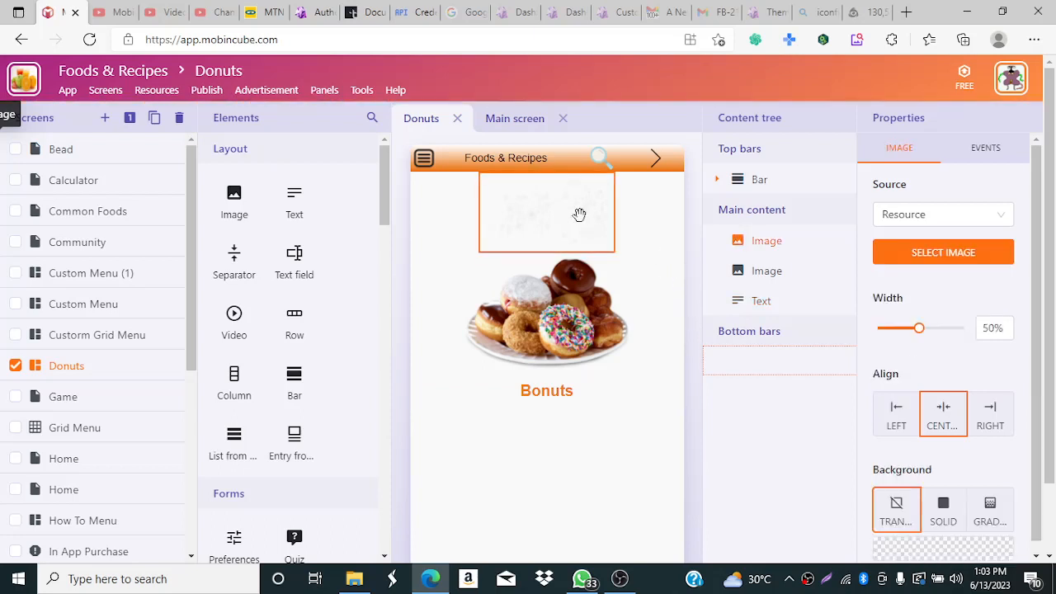
click(690, 271)
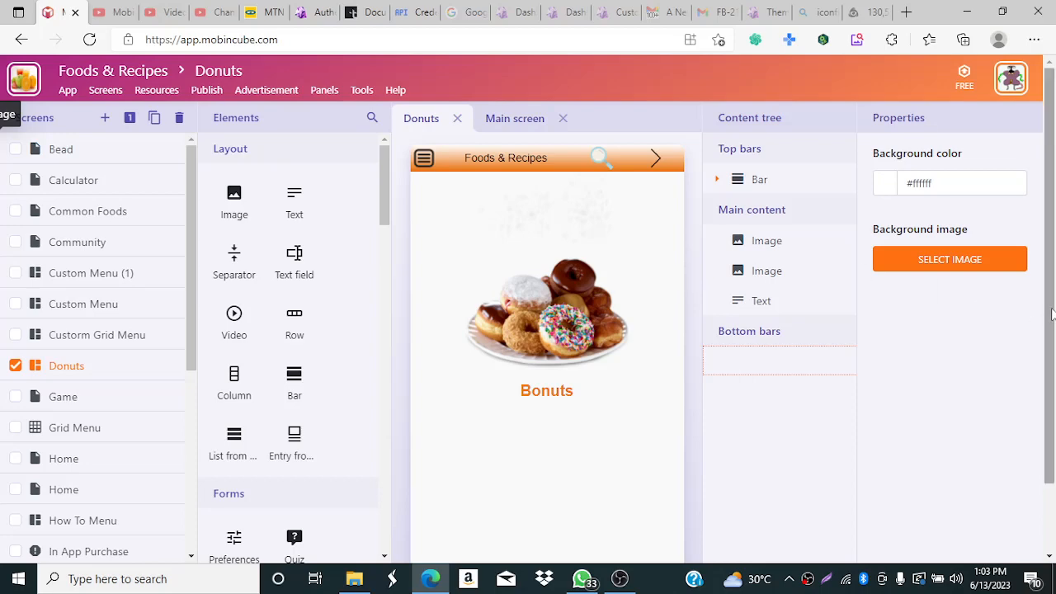
drag(1051, 315, 1053, 367)
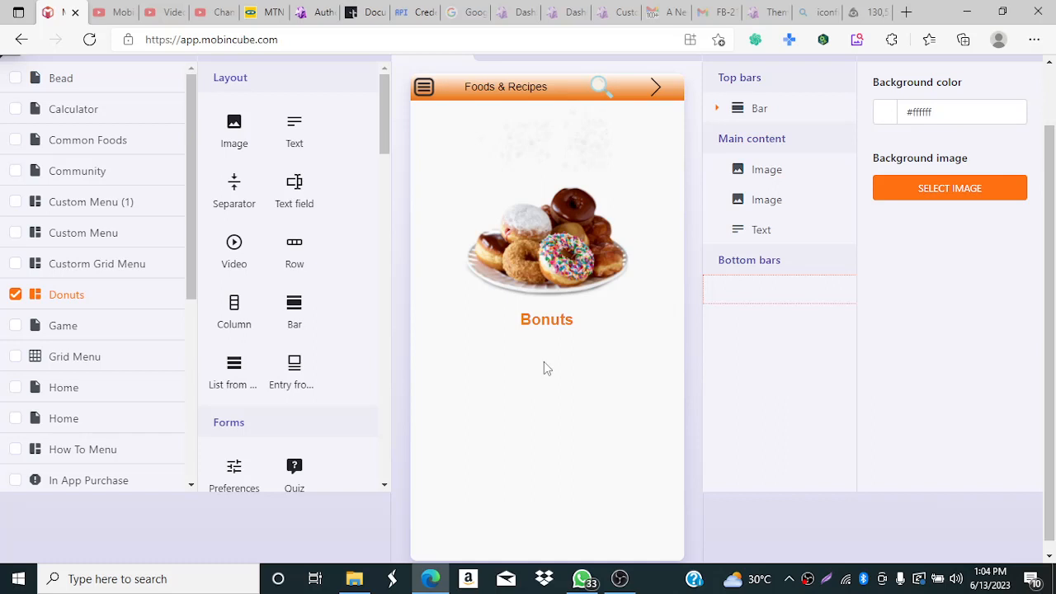
scroll(759, 58, up, 1)
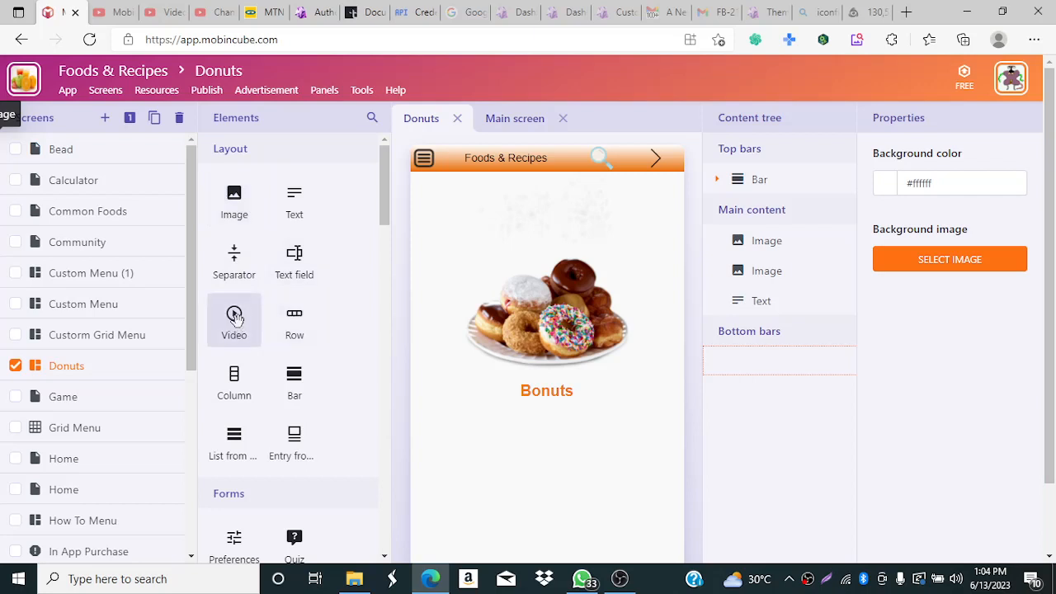
Step: Add a row below the caption and place two columns side by side inside it
drag(297, 319, 489, 443)
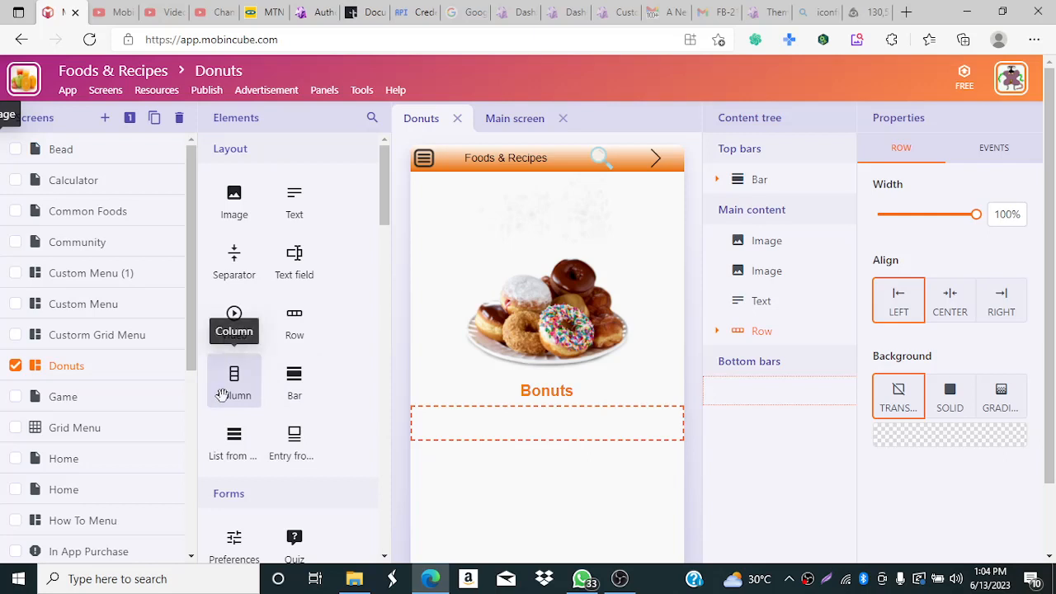
drag(234, 391, 467, 438)
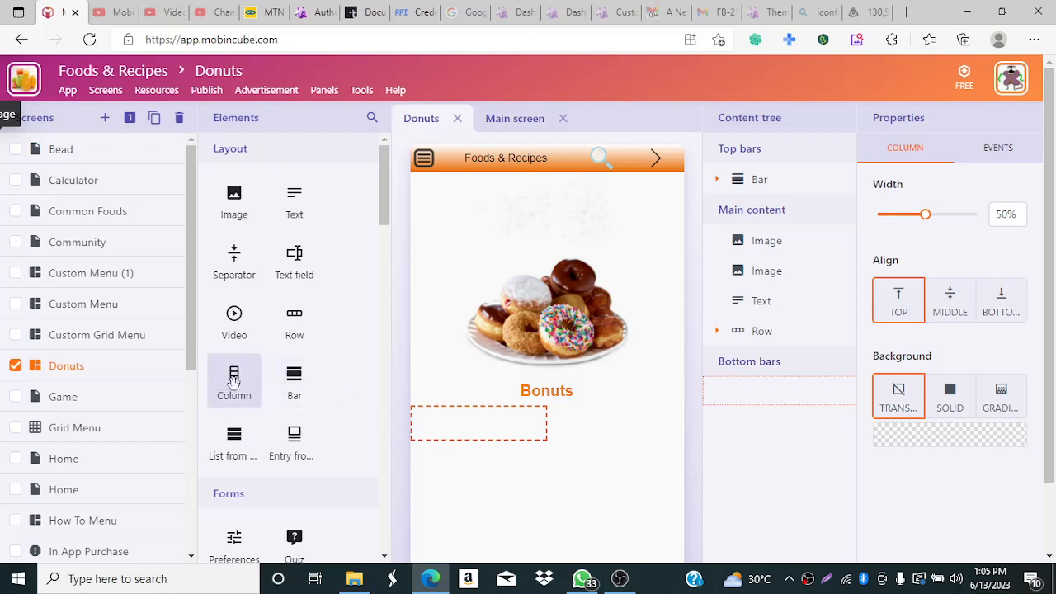
drag(235, 384, 564, 426)
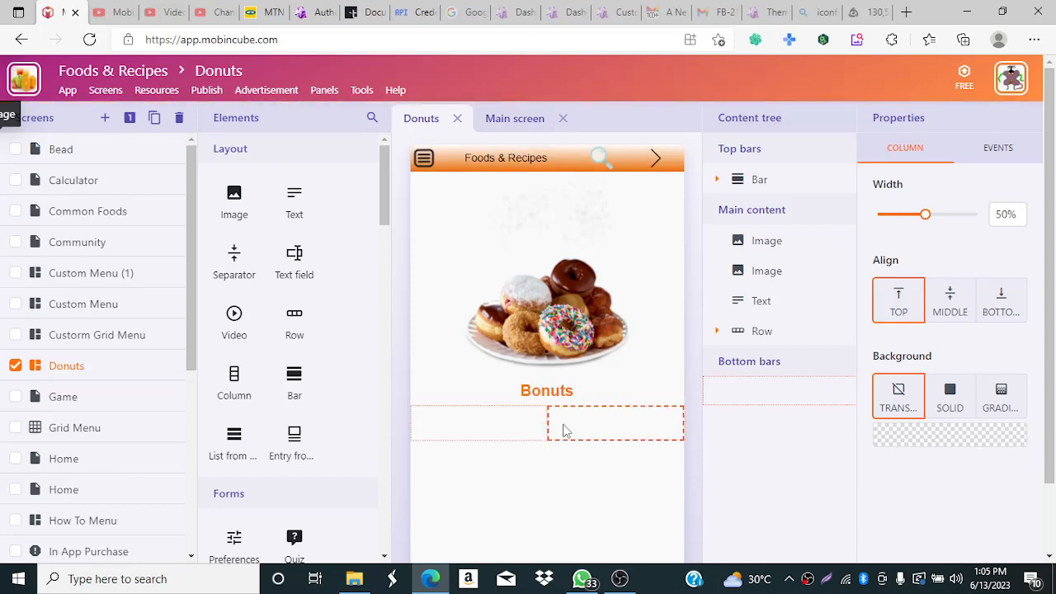
Step: Set the width of the row's first column to 20% and the second column to 80%
click(491, 422)
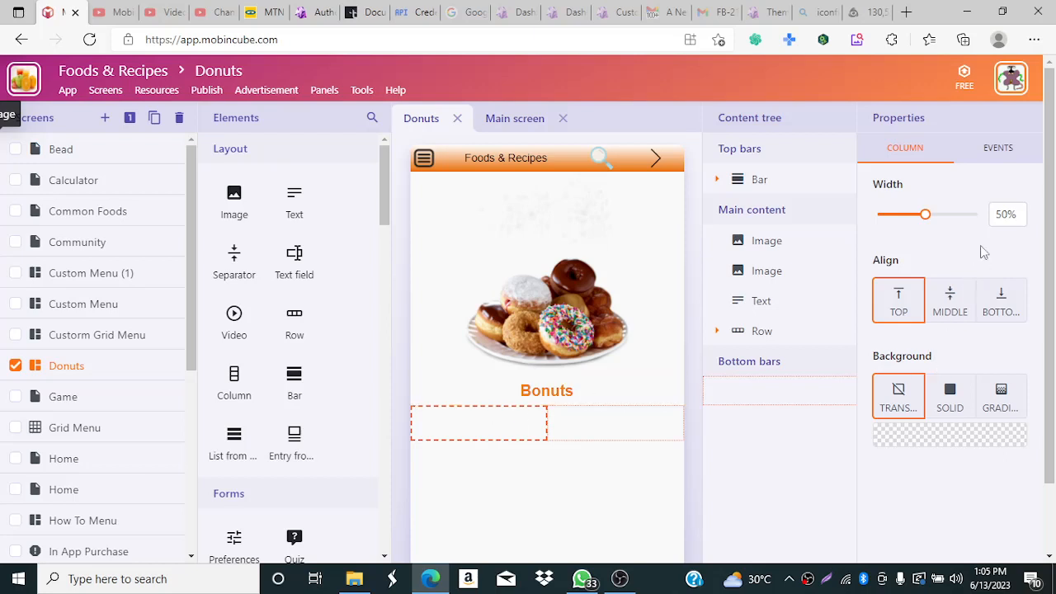
mouse_move(926, 218)
drag(926, 216, 892, 214)
scroll(660, 392, down, 1)
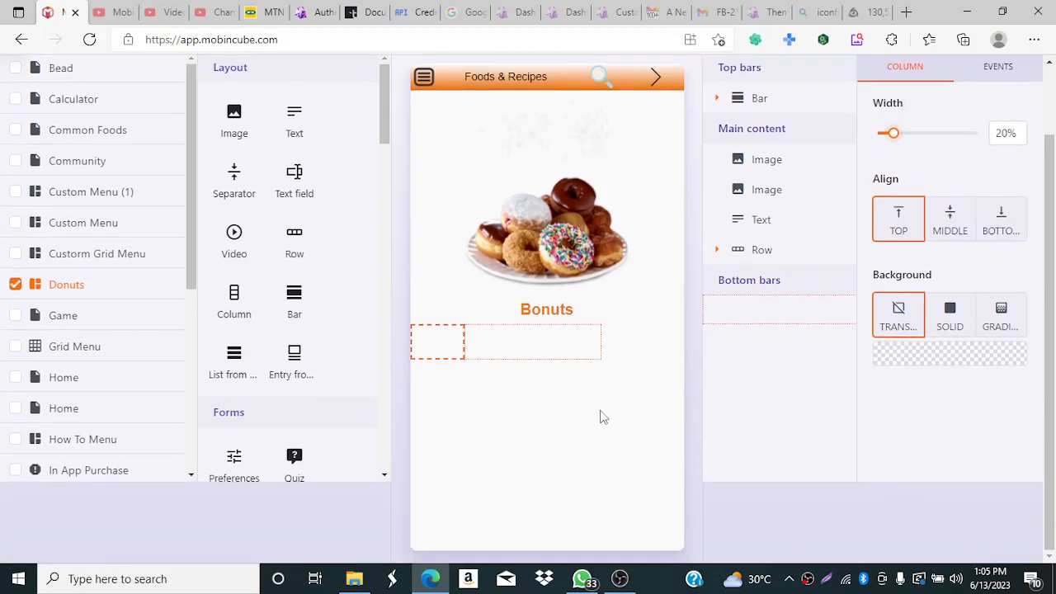
click(565, 346)
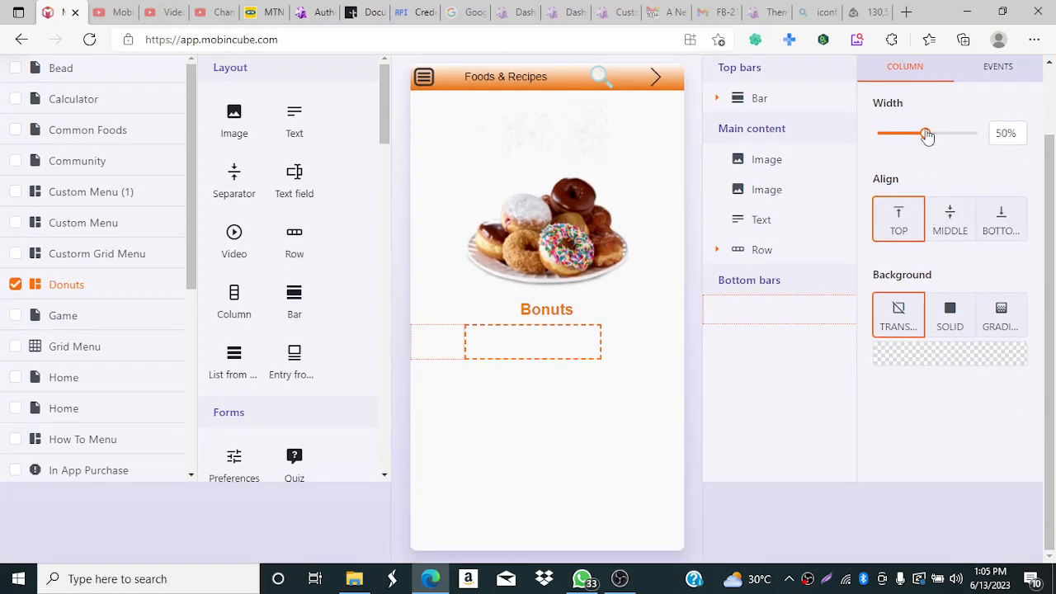
drag(925, 132, 956, 136)
Step: Add a text element reading "Titles" to the 20% column and center its text
drag(295, 118, 440, 353)
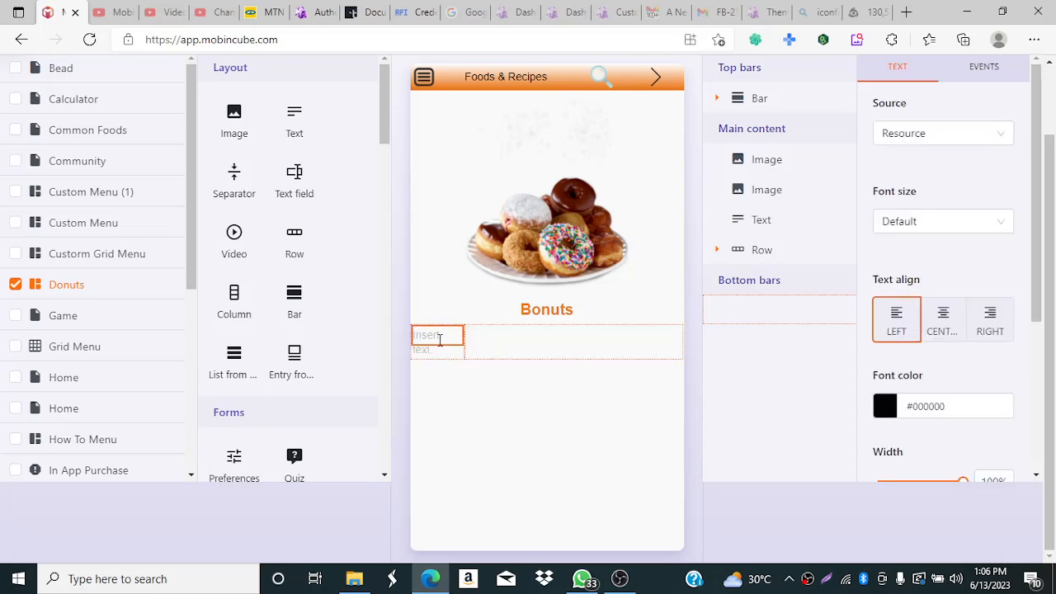
text(Title)
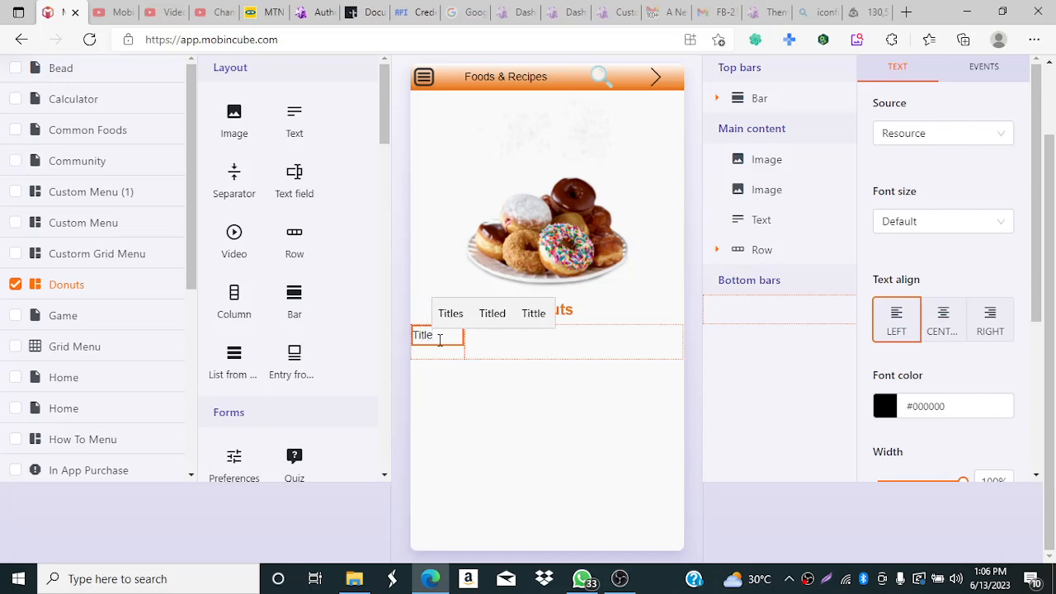
text(s)
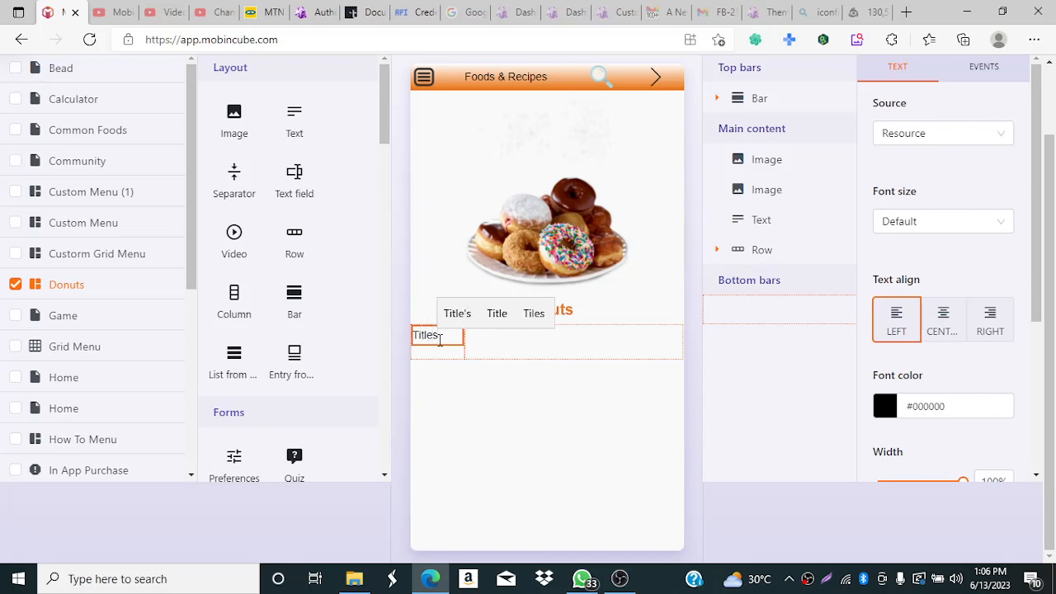
click(948, 330)
click(947, 330)
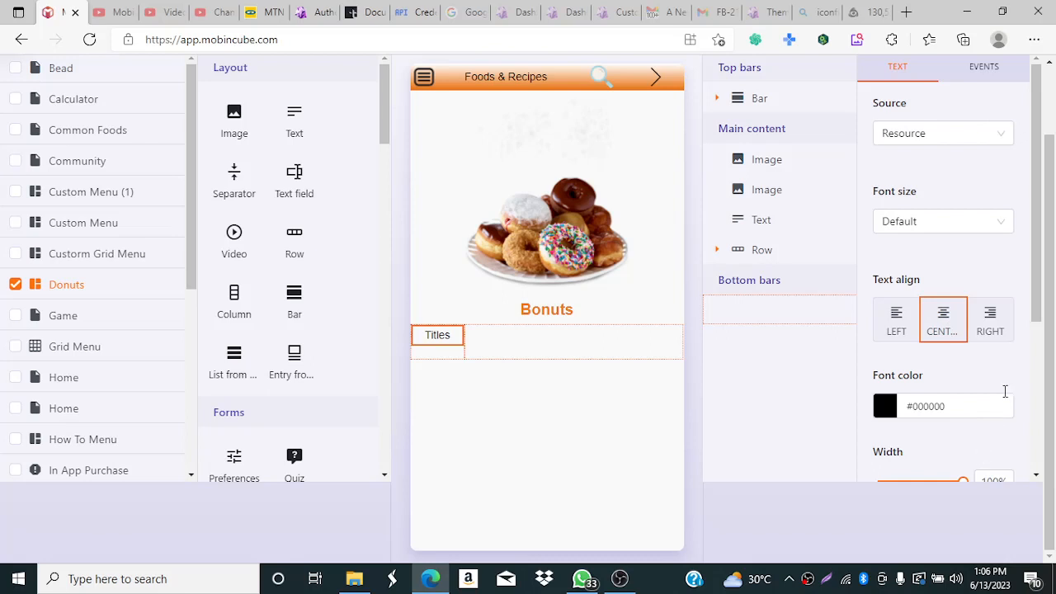
Step: Set the "Titles" element's alignment to center and the vertical alignment of its column to Middle
drag(1041, 276, 1039, 394)
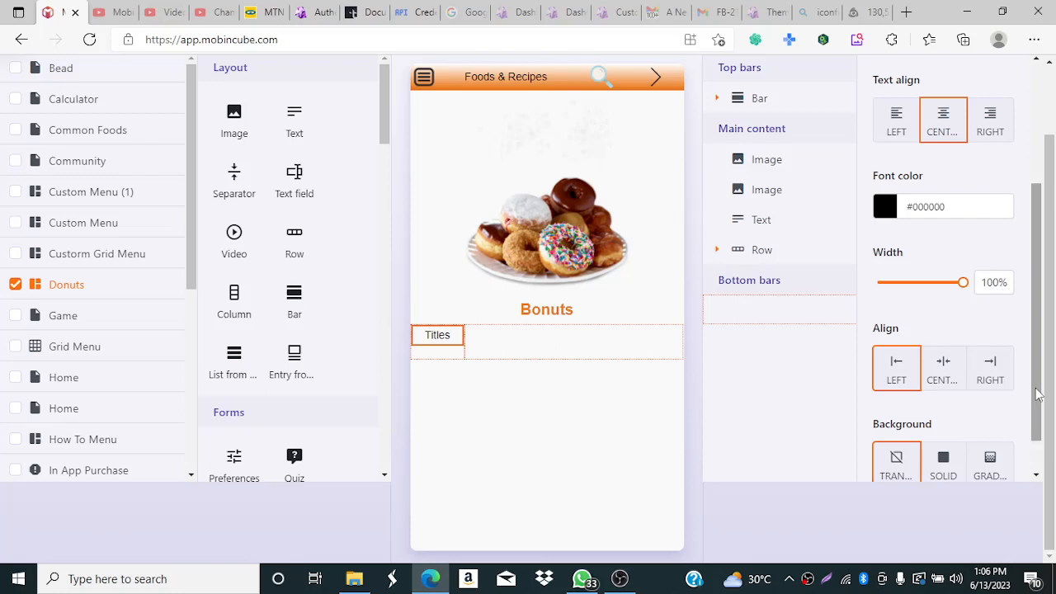
click(941, 376)
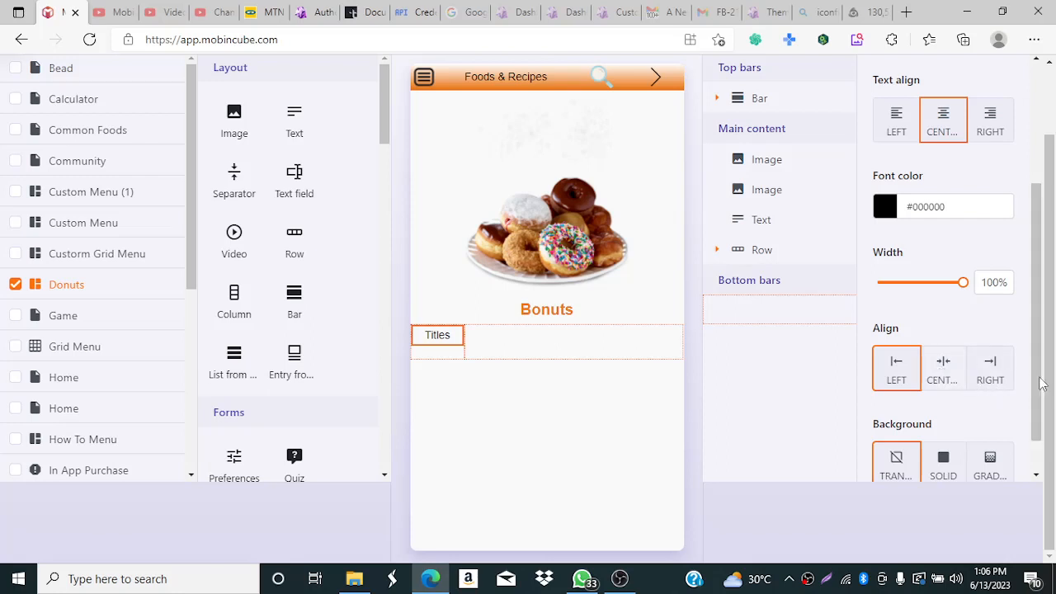
drag(1038, 377, 1048, 427)
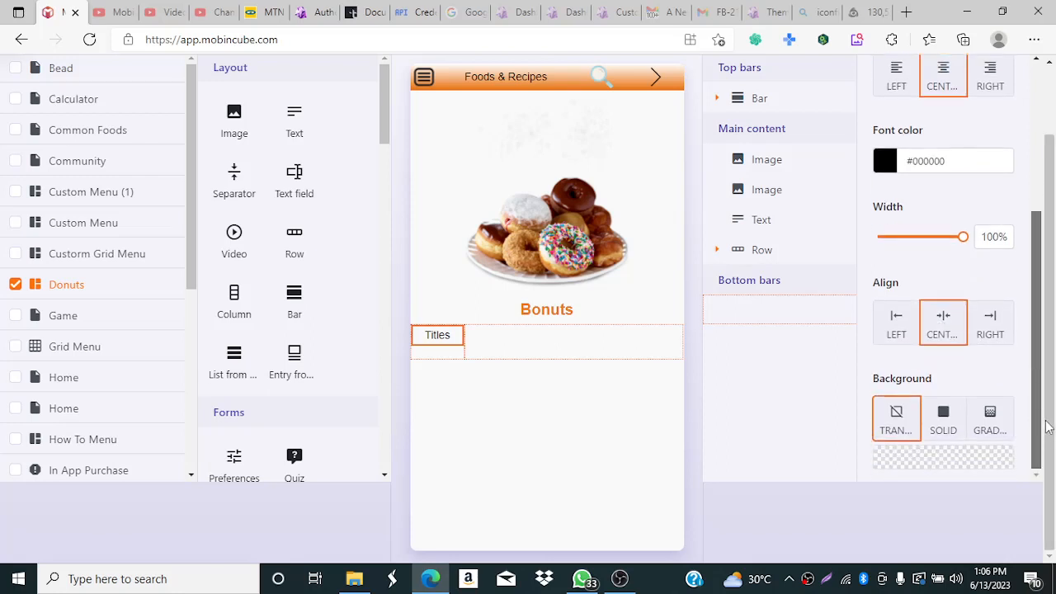
scroll(1016, 248, up, 3)
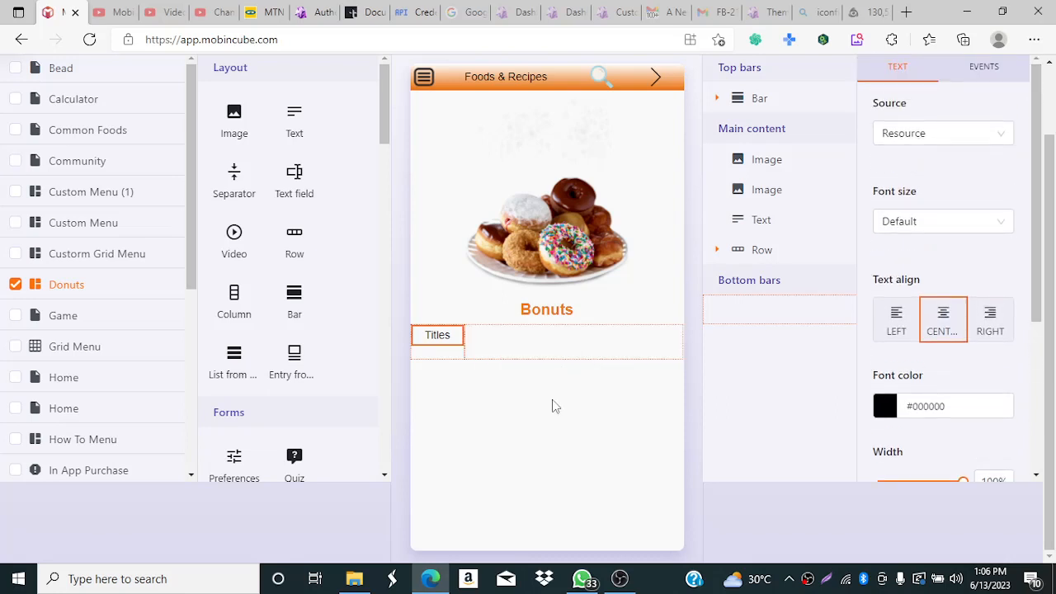
click(519, 346)
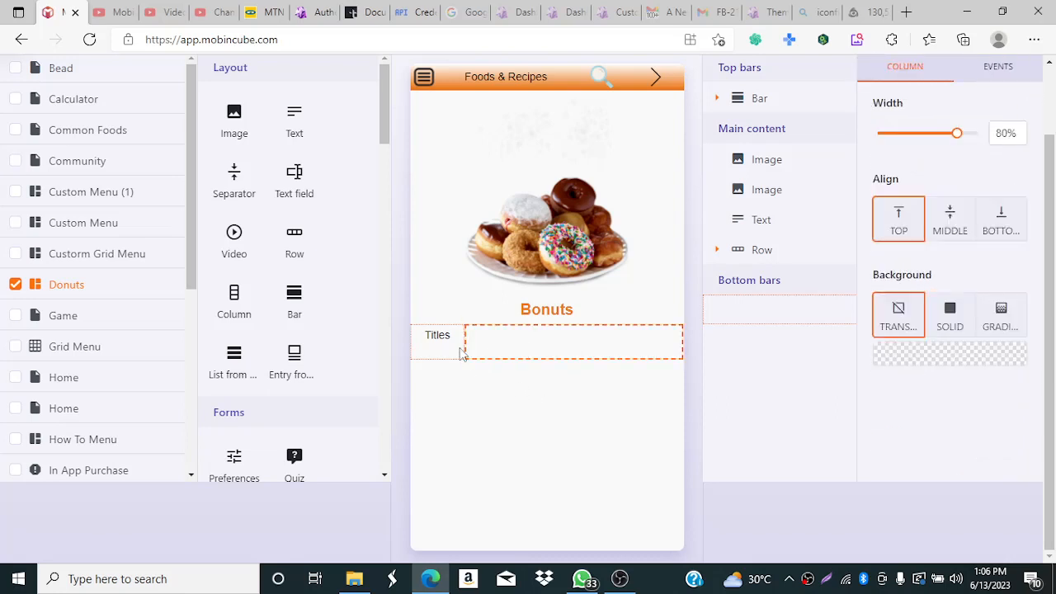
click(438, 344)
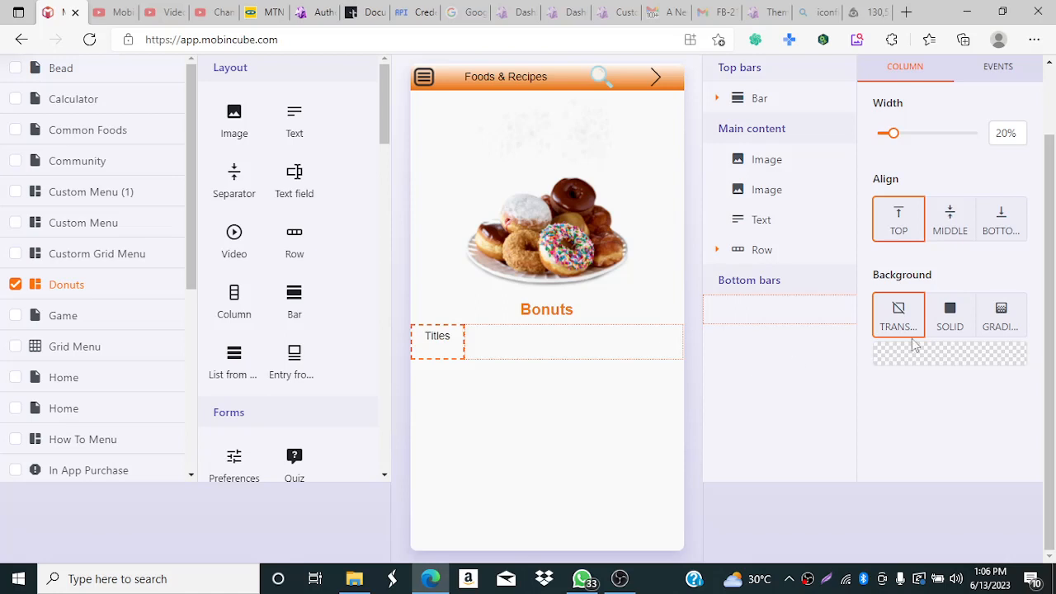
click(954, 234)
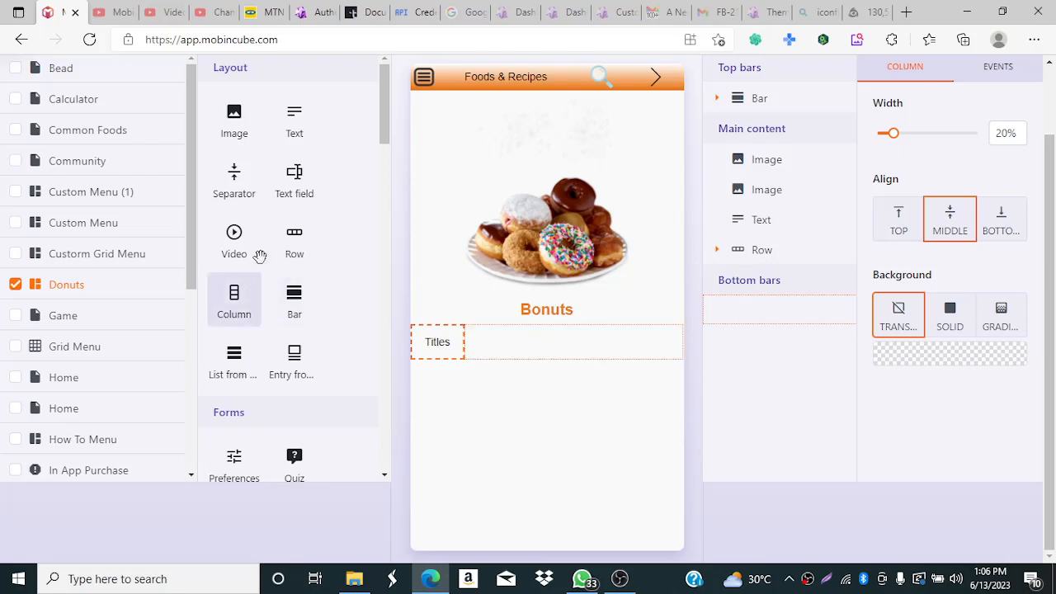
Step: Add a text element reading "Detals/ Discriptions" to the 80% column
drag(298, 133, 552, 354)
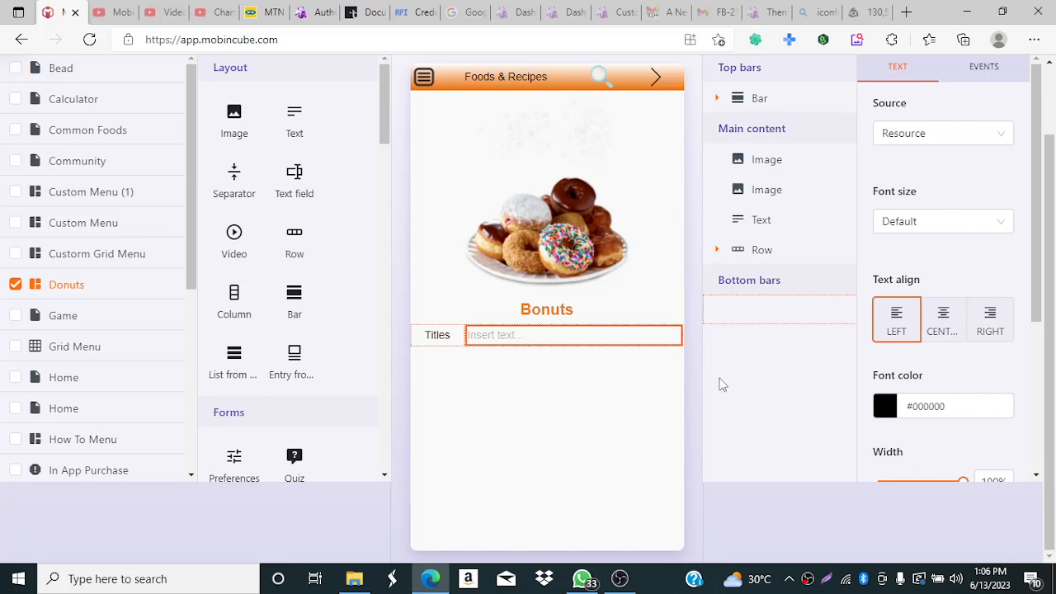
text(Detals)
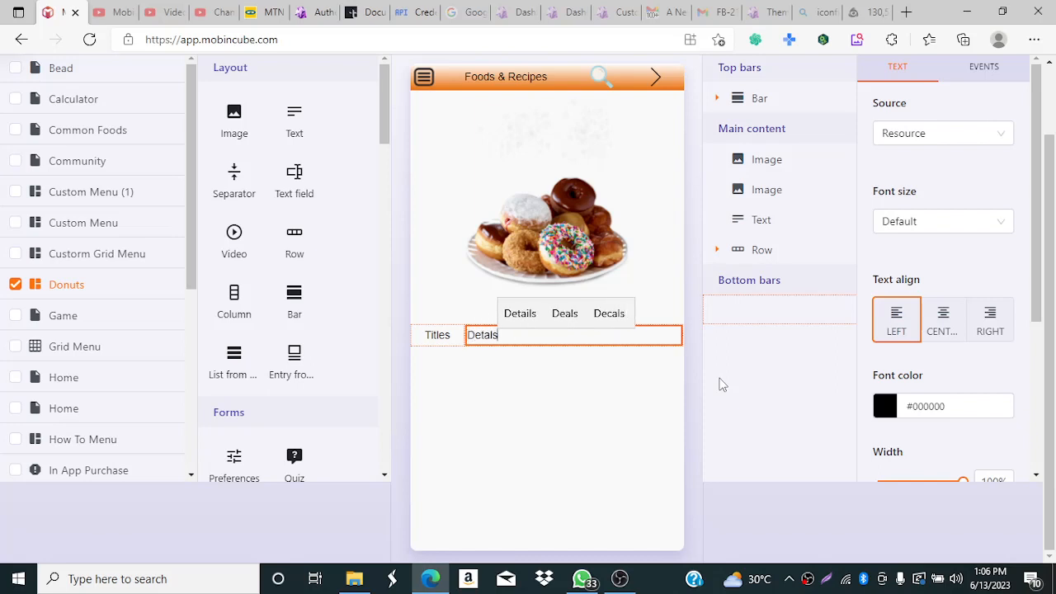
text(/ D)
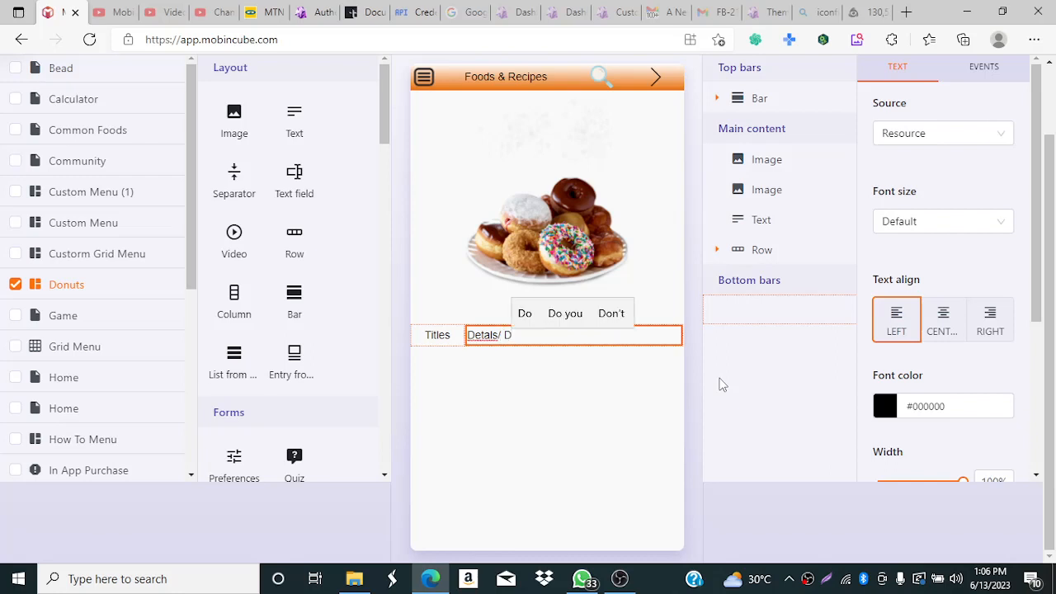
text(iscri)
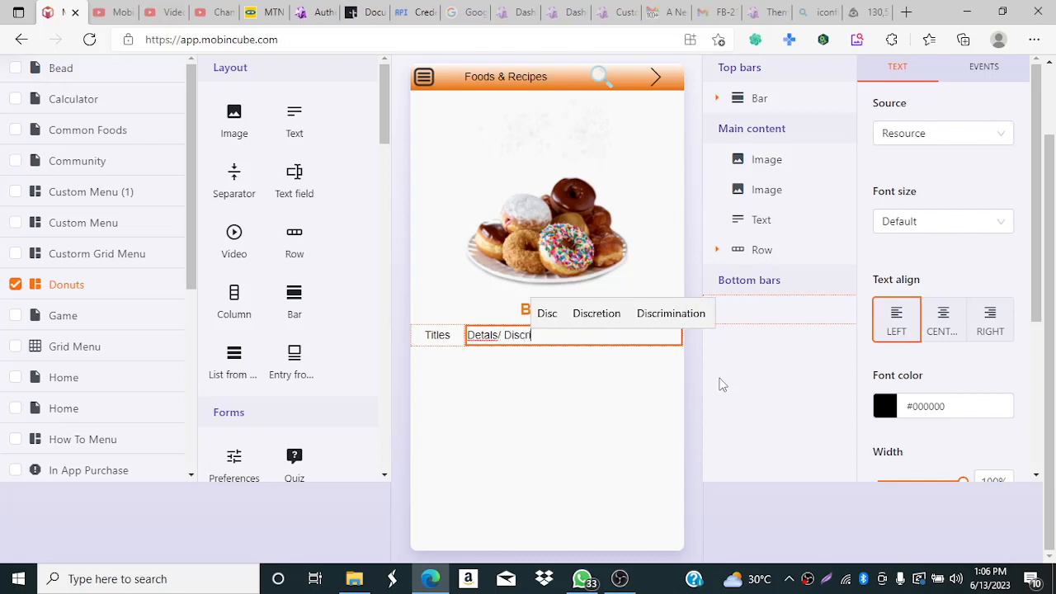
text(ption)
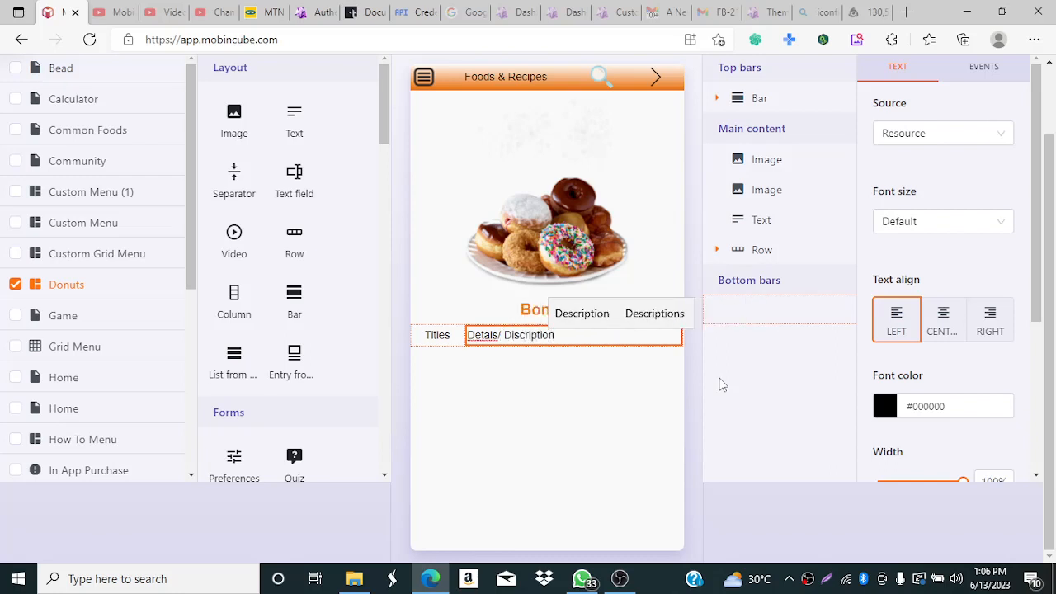
text(s)
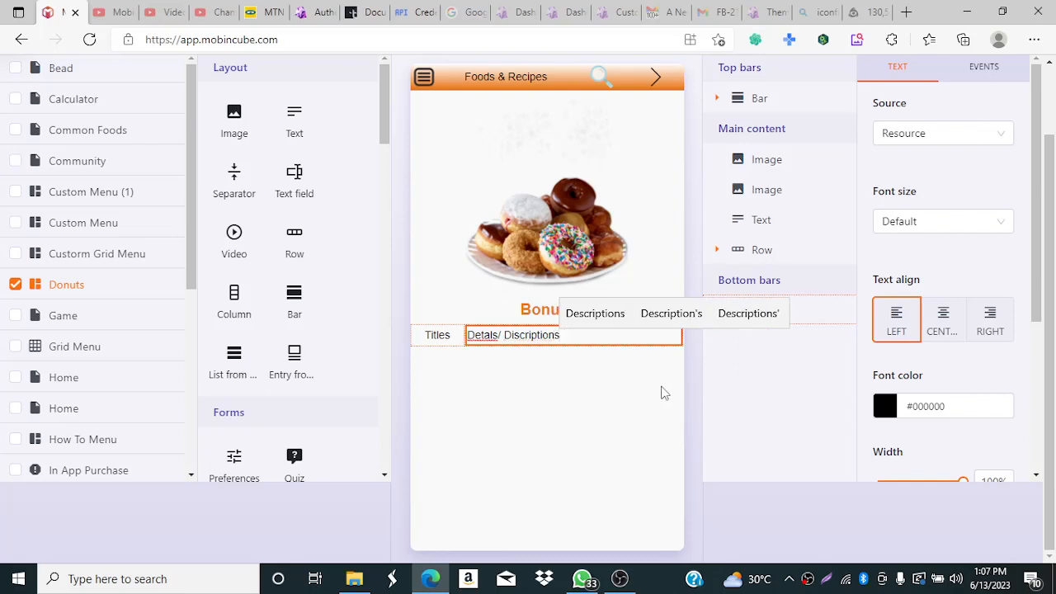
Step: Correct the text in the 80% column to read "Details / Descriptions"
click(500, 335)
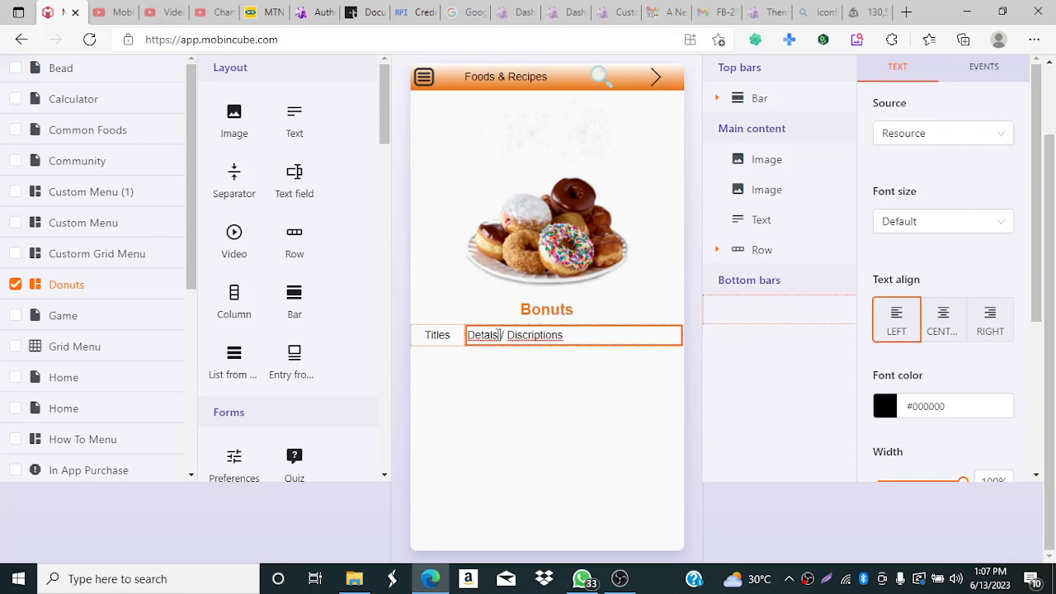
right_click(520, 333)
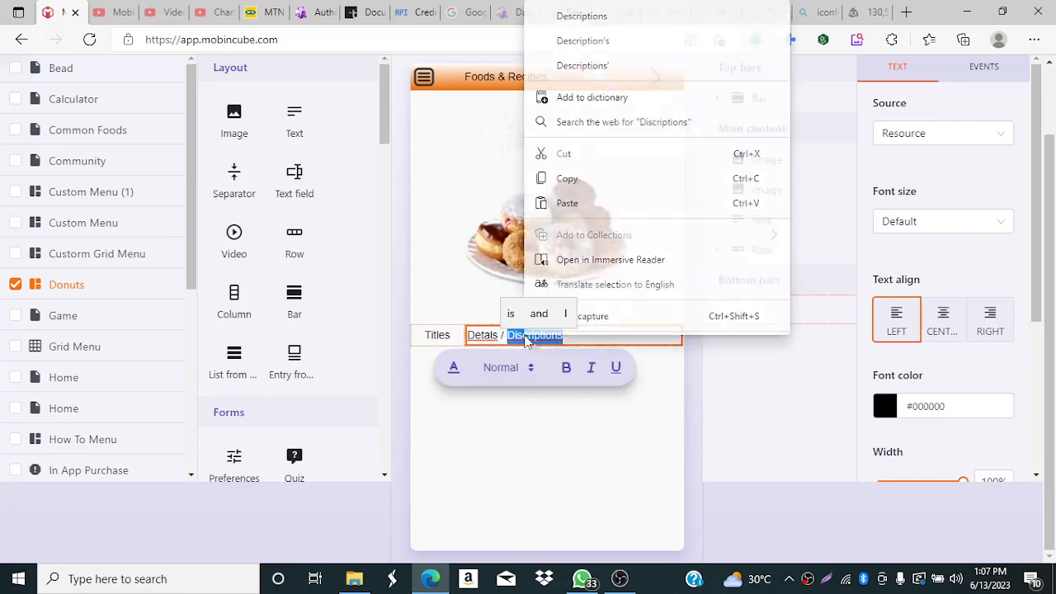
click(599, 17)
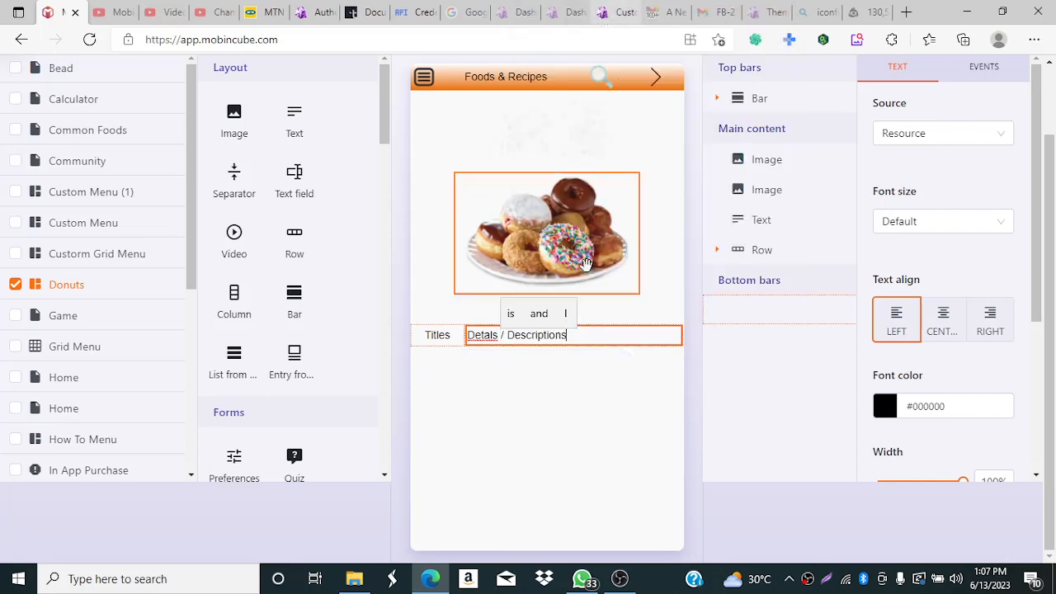
right_click(478, 336)
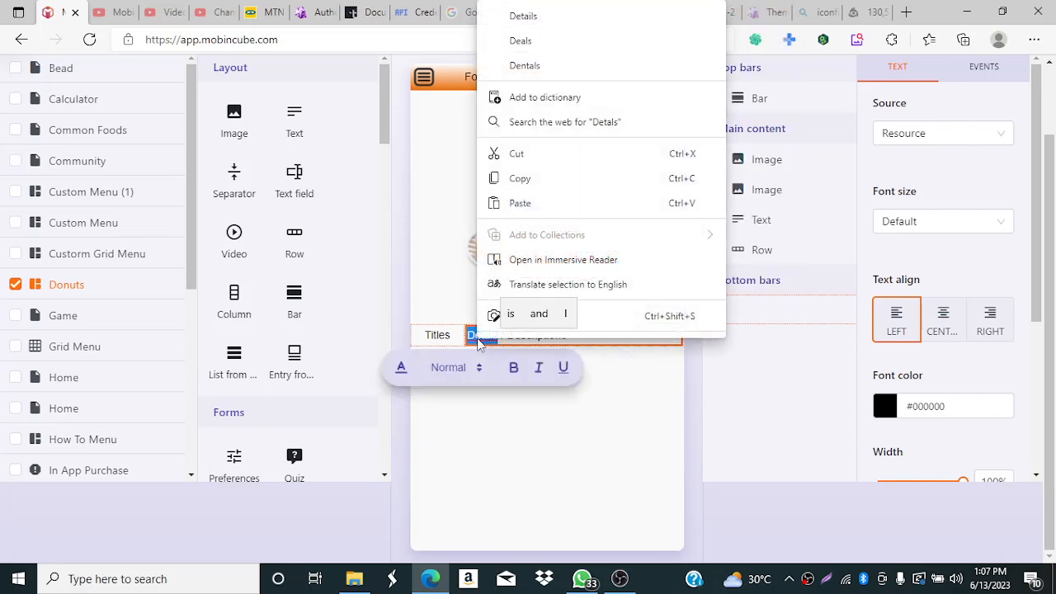
click(554, 18)
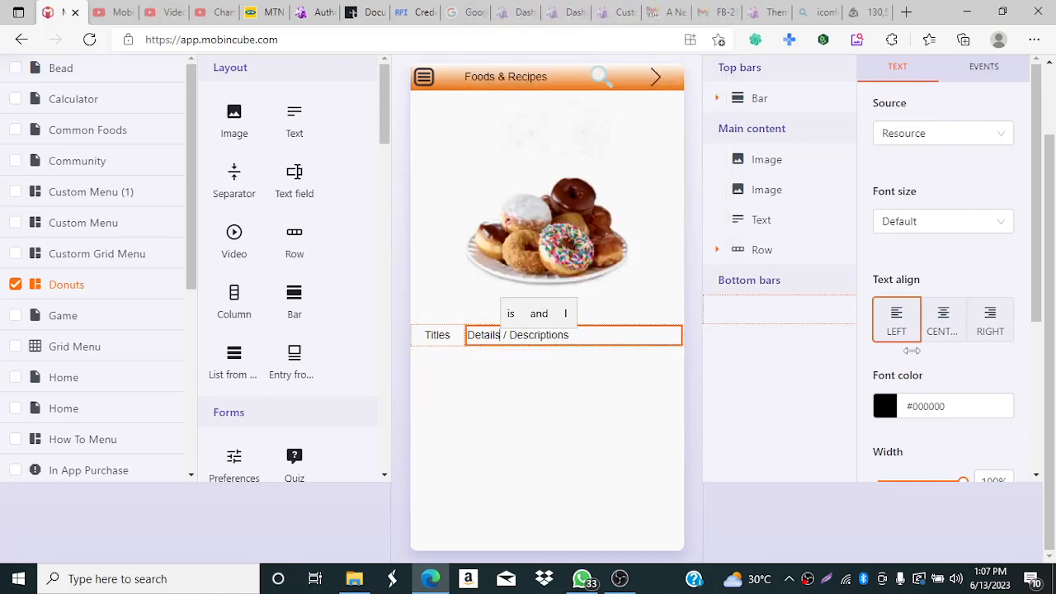
Step: Center the "Details / Descriptions" text and set the vertical alignment of its 80% column to Middle
click(947, 332)
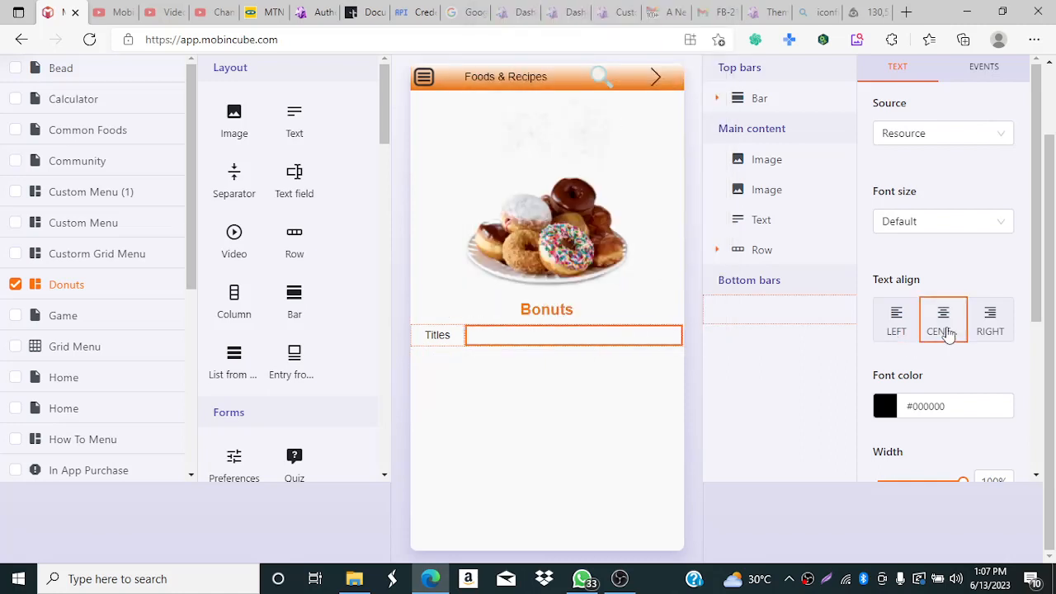
scroll(1042, 303, down, 1)
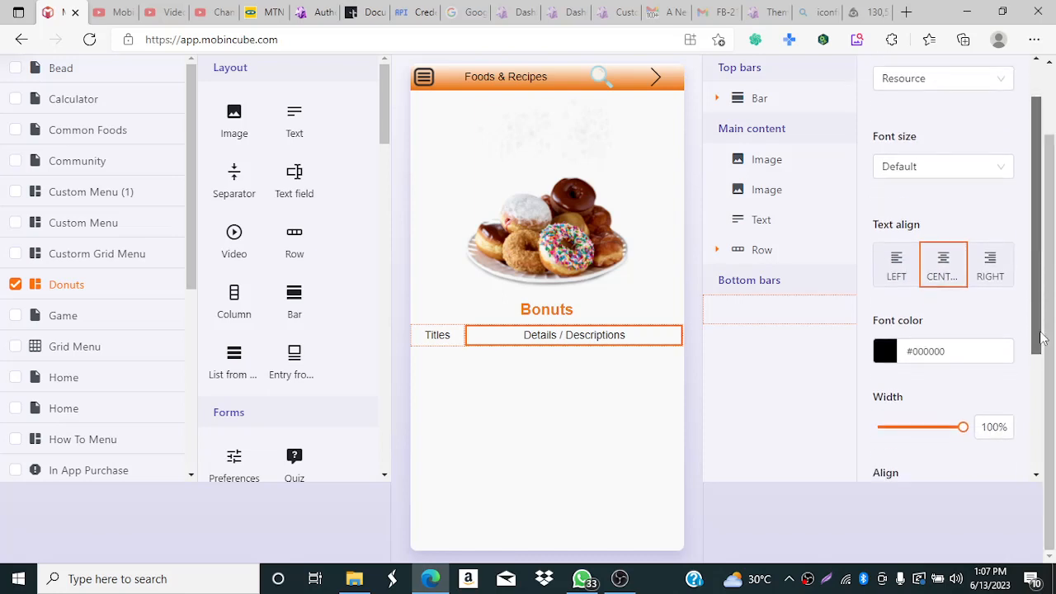
click(439, 338)
click(625, 336)
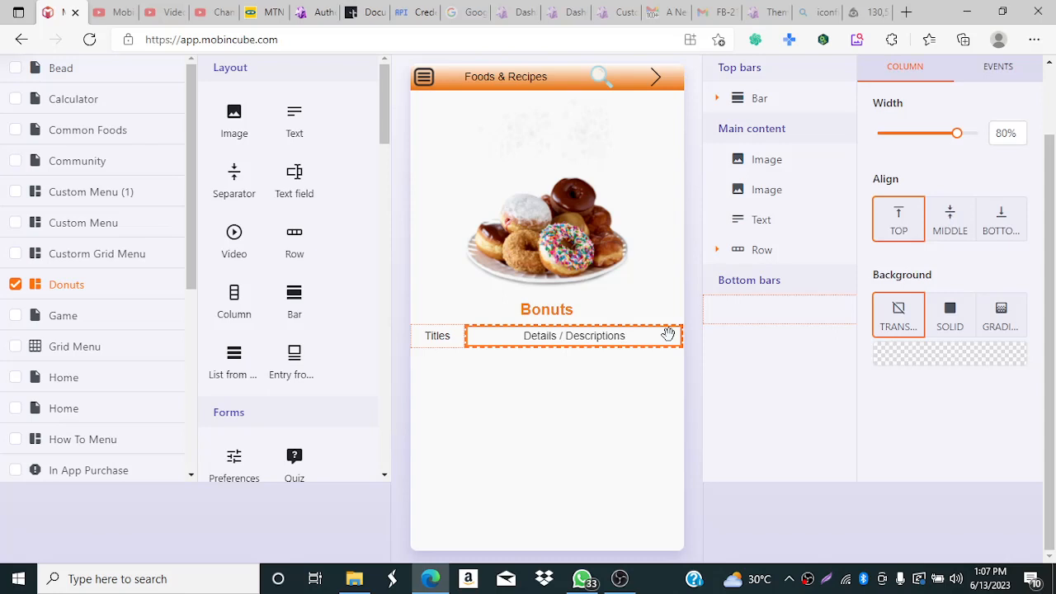
click(954, 236)
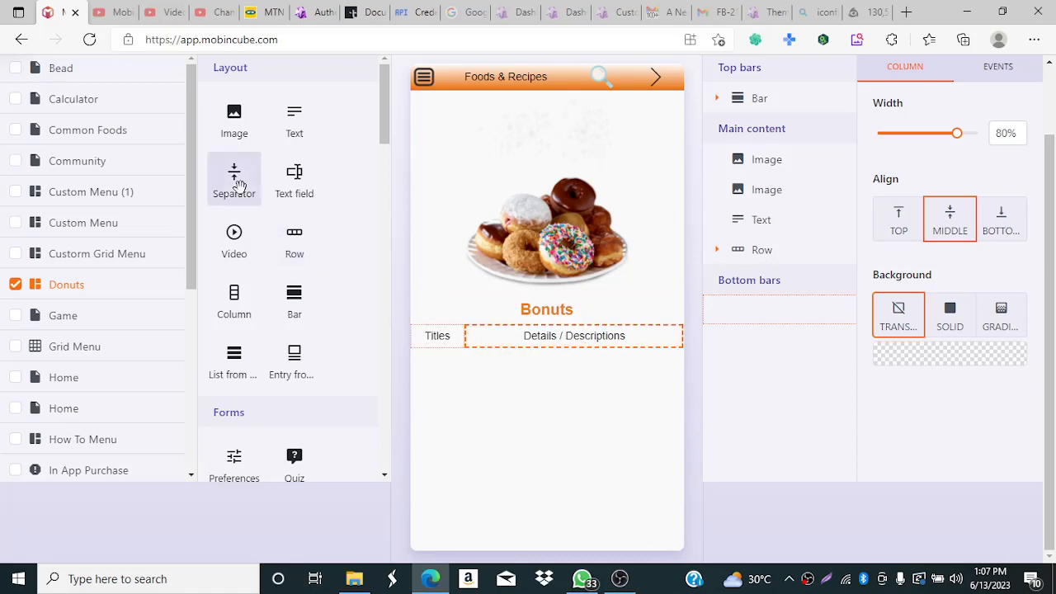
drag(235, 307, 229, 253)
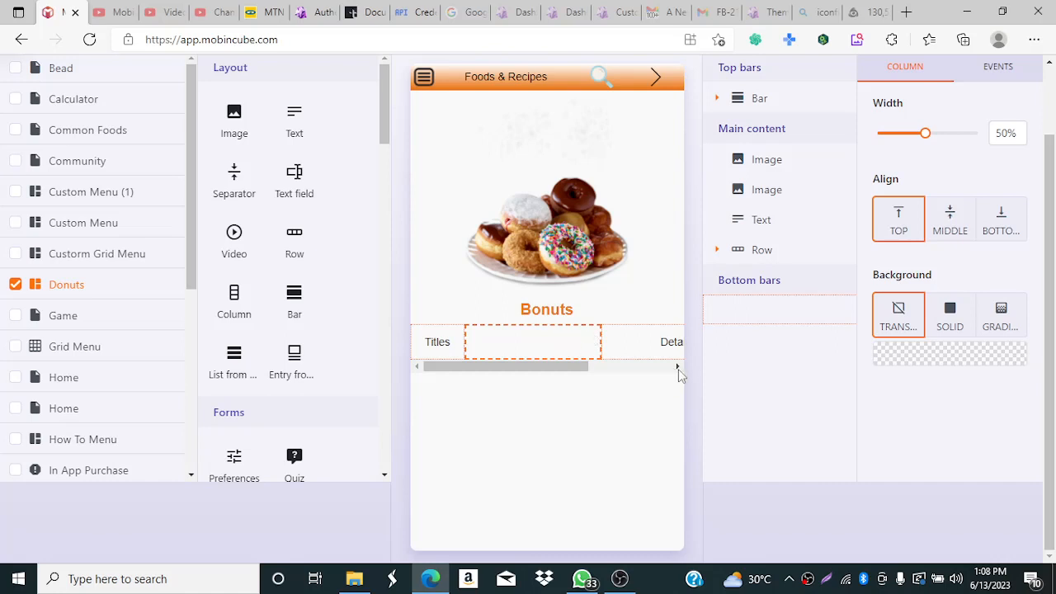
click(634, 350)
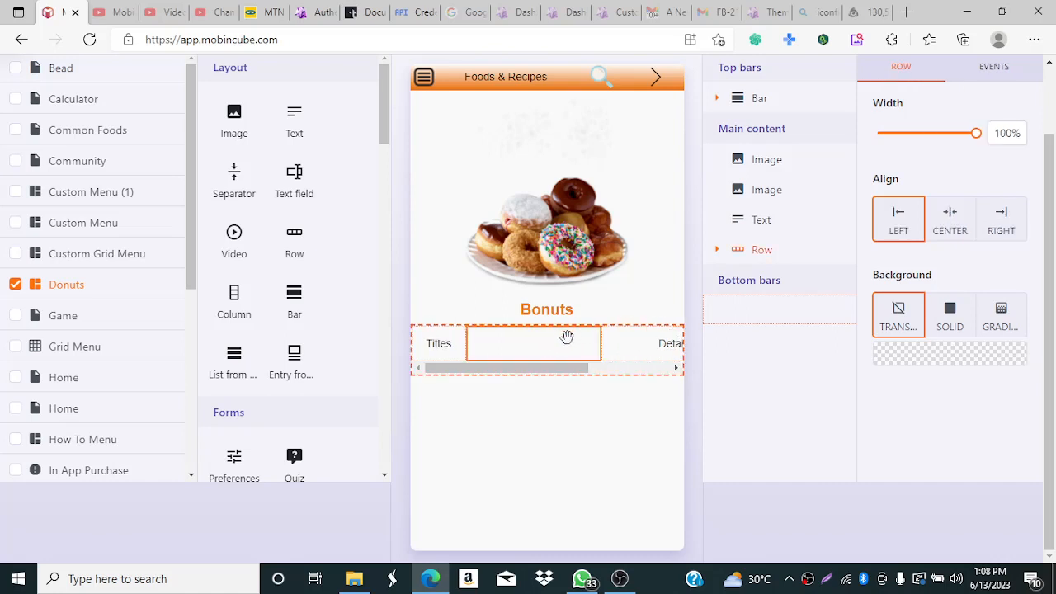
drag(571, 343, 701, 380)
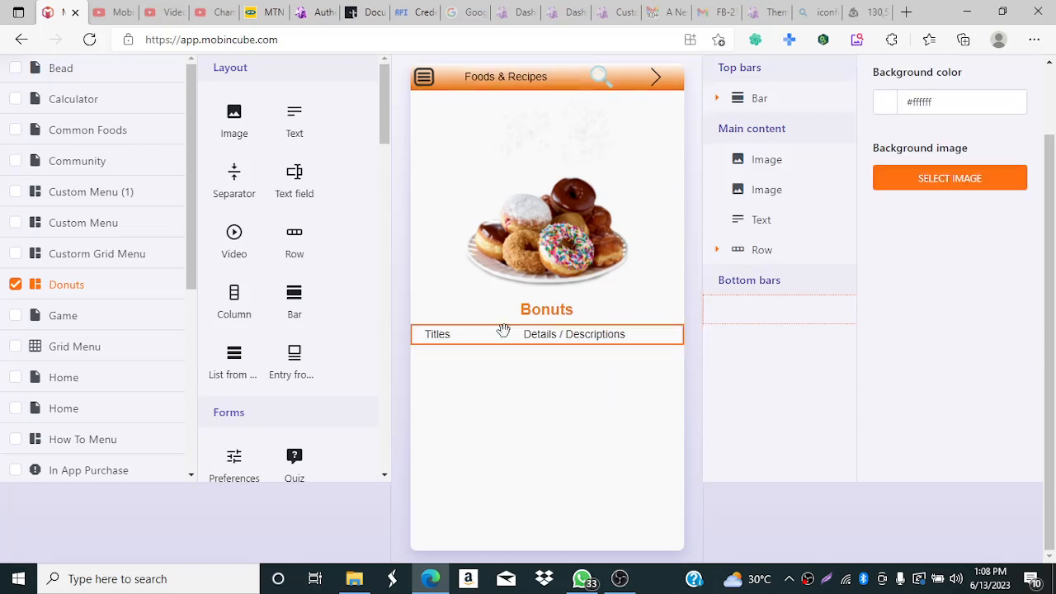
Step: Open the Menu Screen in the classic editor
click(448, 334)
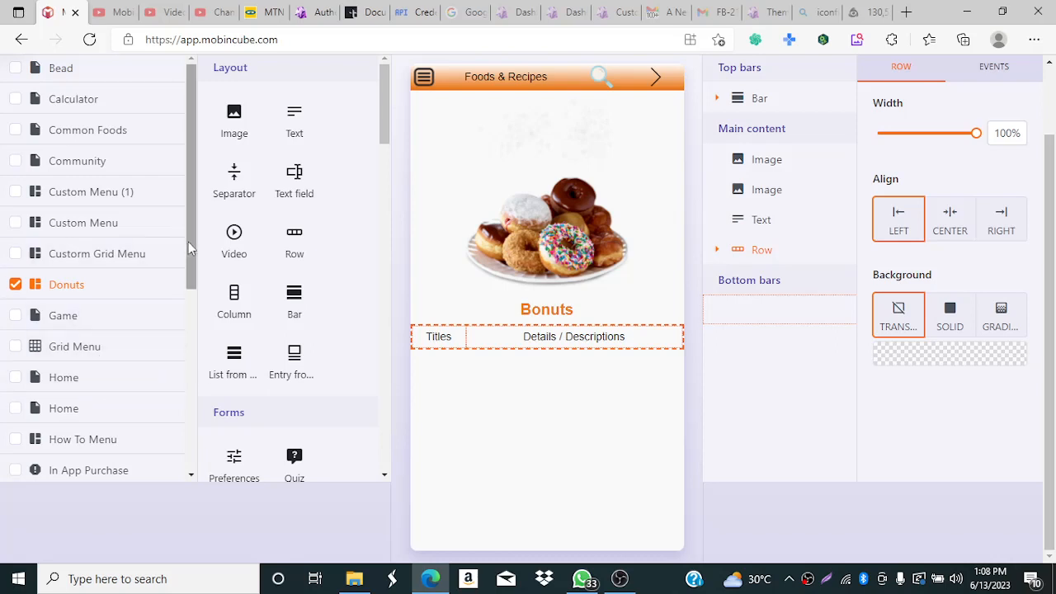
drag(188, 242, 195, 385)
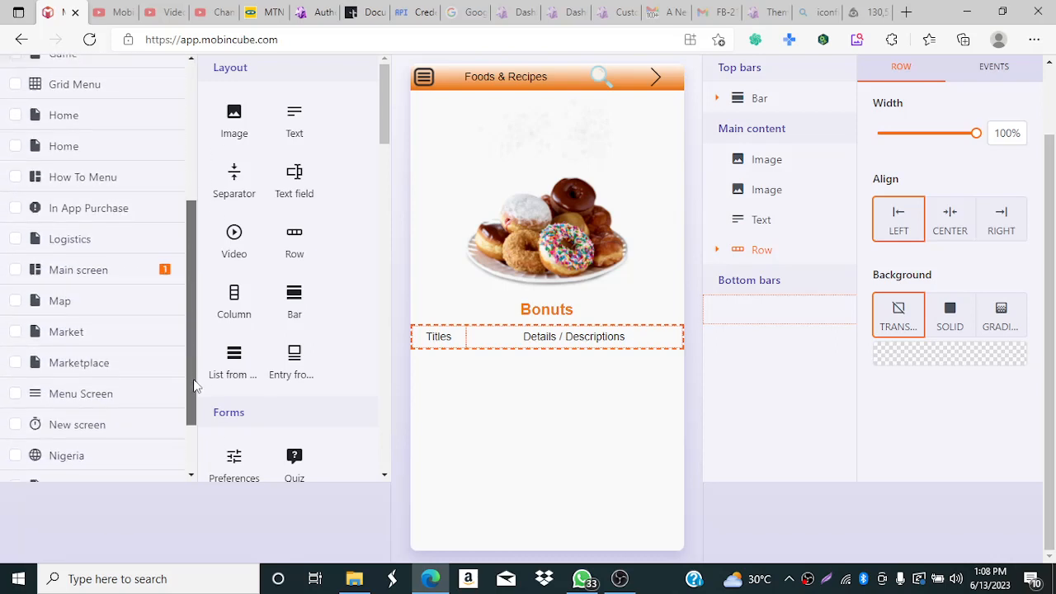
click(66, 401)
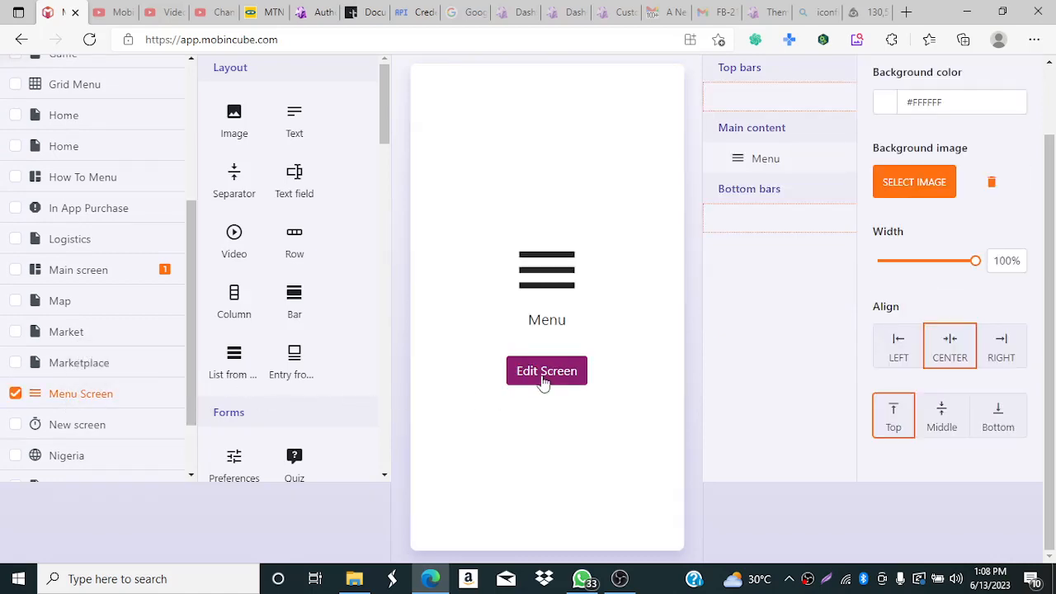
click(544, 379)
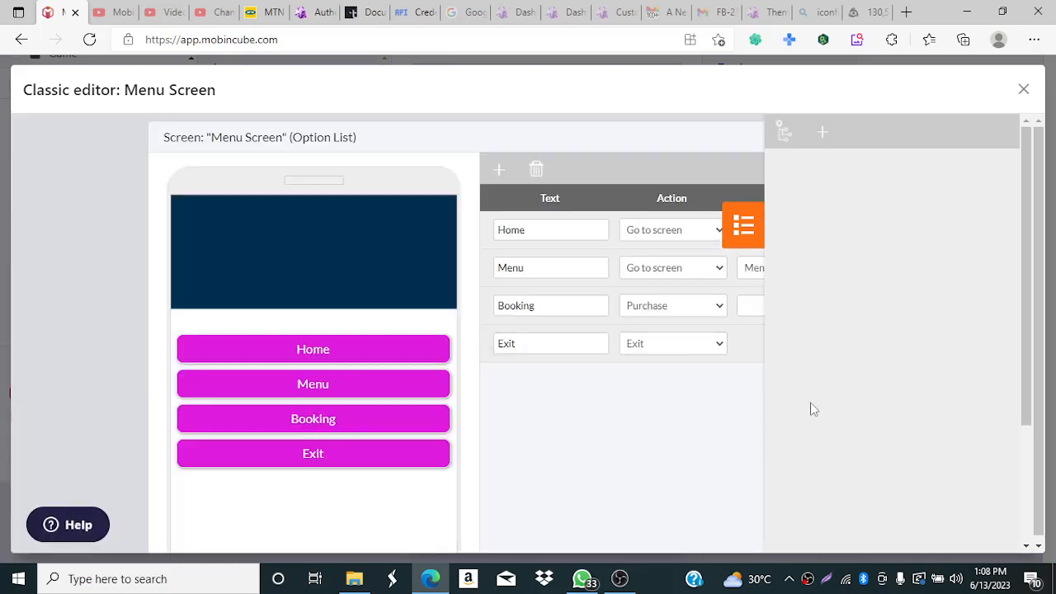
Step: Open the Donuts screen from the app's screen list within the classic editor
click(744, 227)
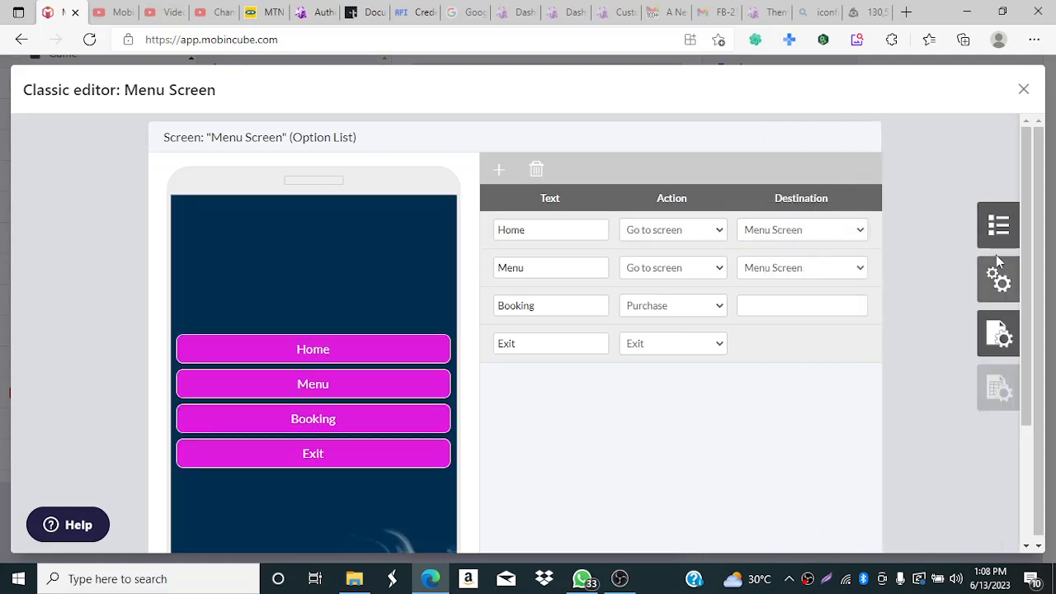
click(999, 225)
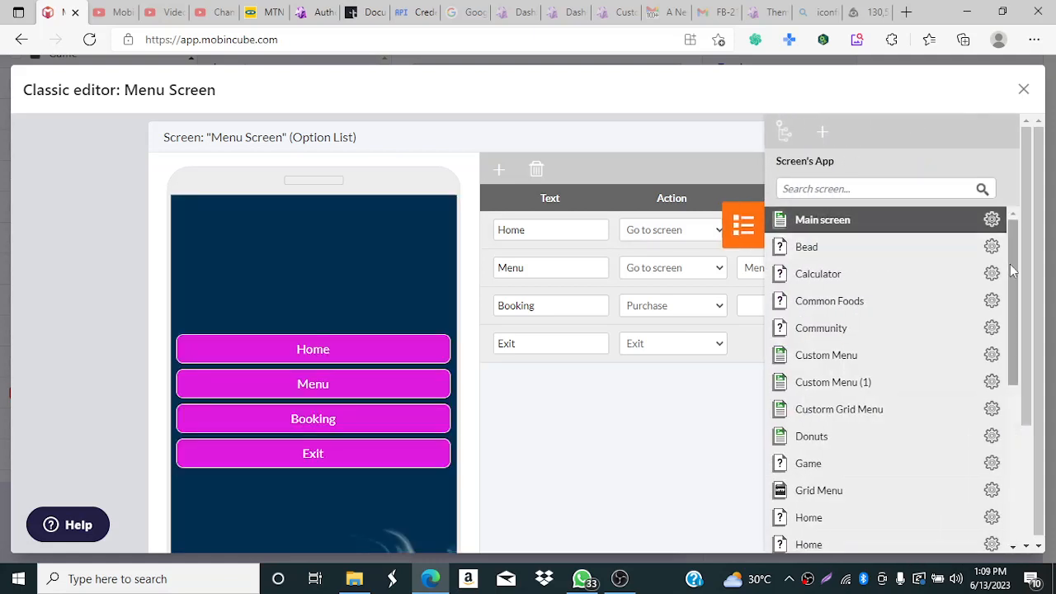
drag(1011, 272, 1015, 315)
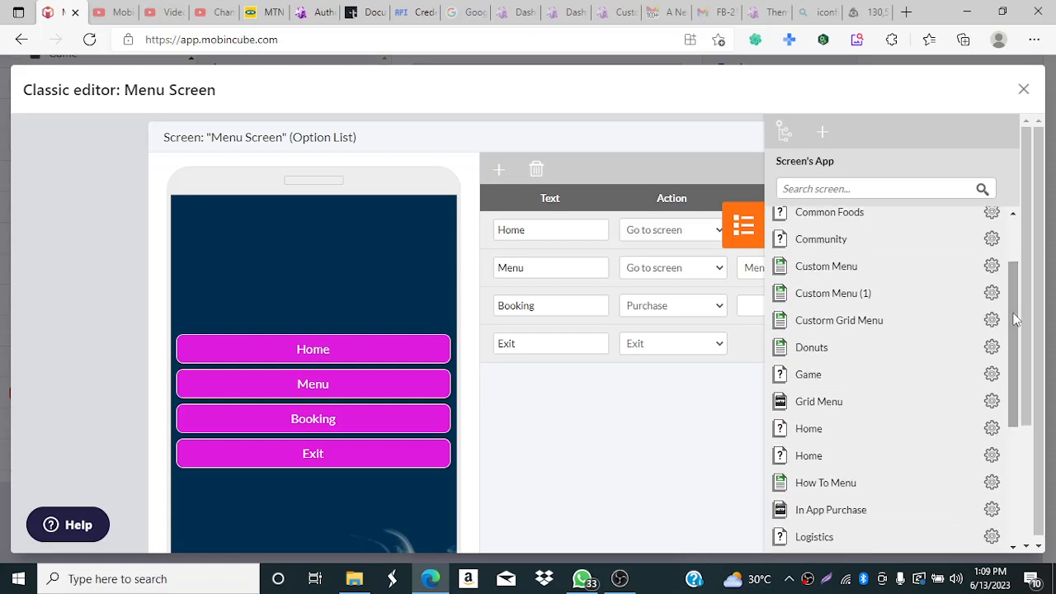
click(991, 348)
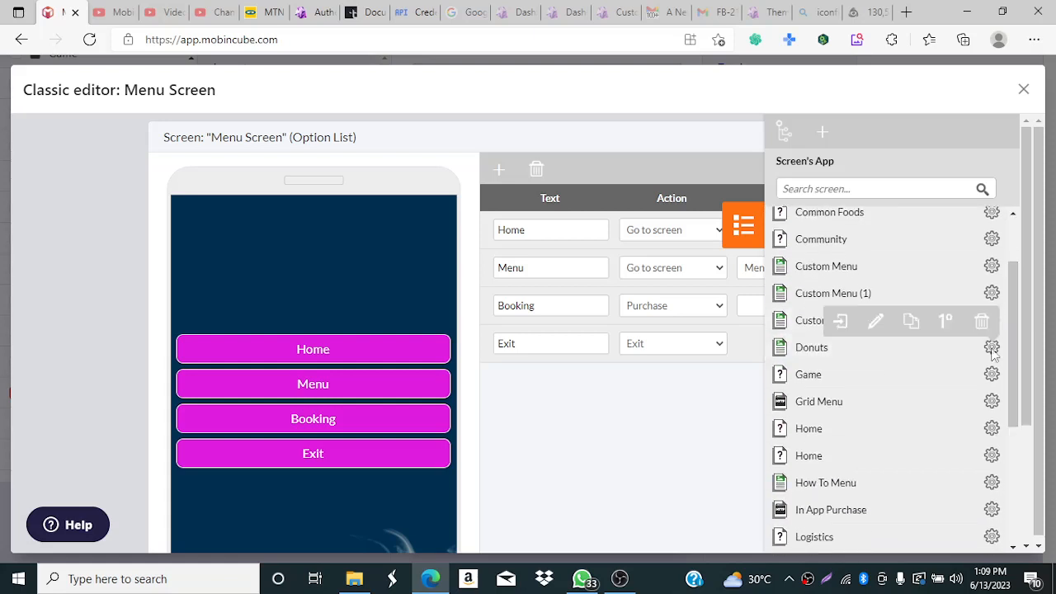
click(842, 328)
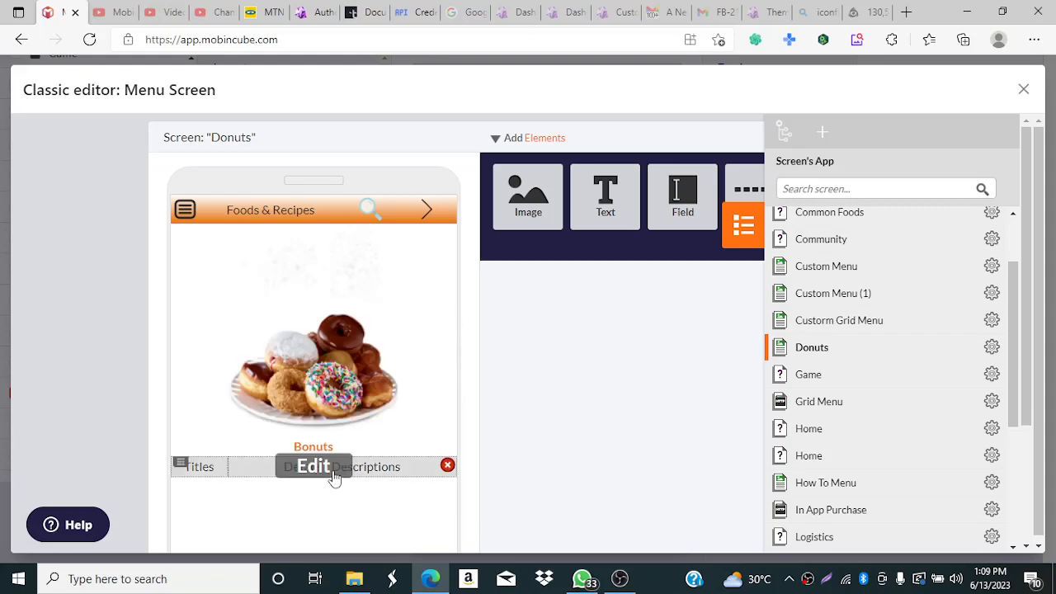
Step: Copy the "Titles" and "Details / Descriptions" table row and paste five duplicates below it
click(314, 467)
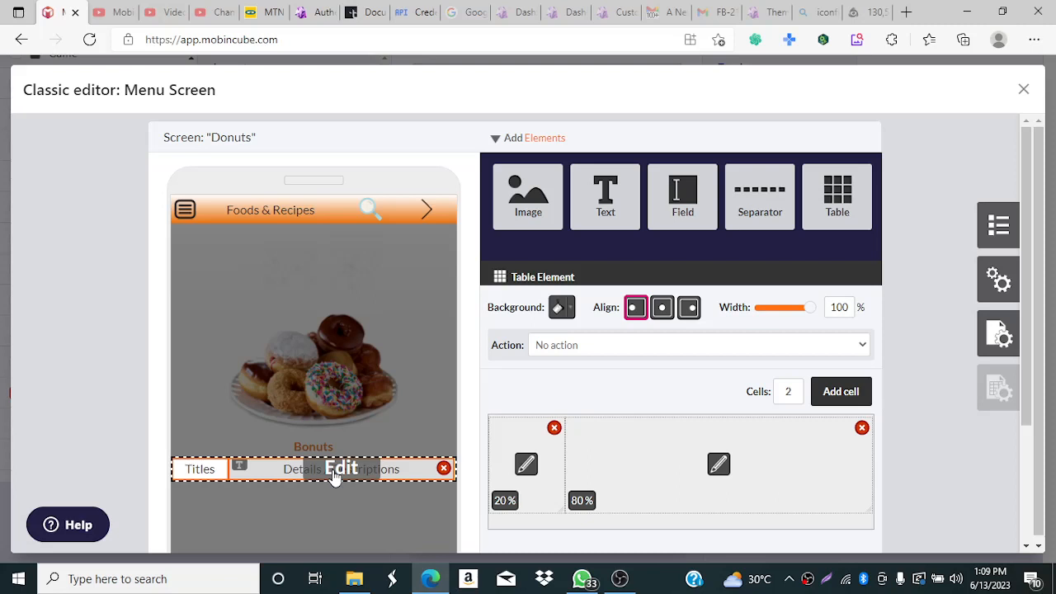
click(400, 517)
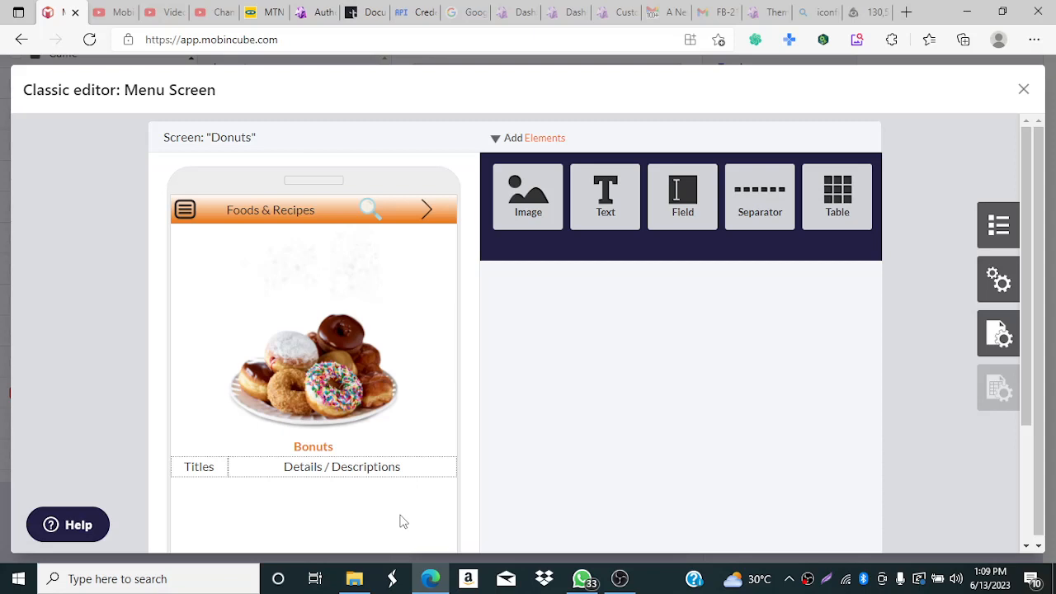
key(ctrl+v)
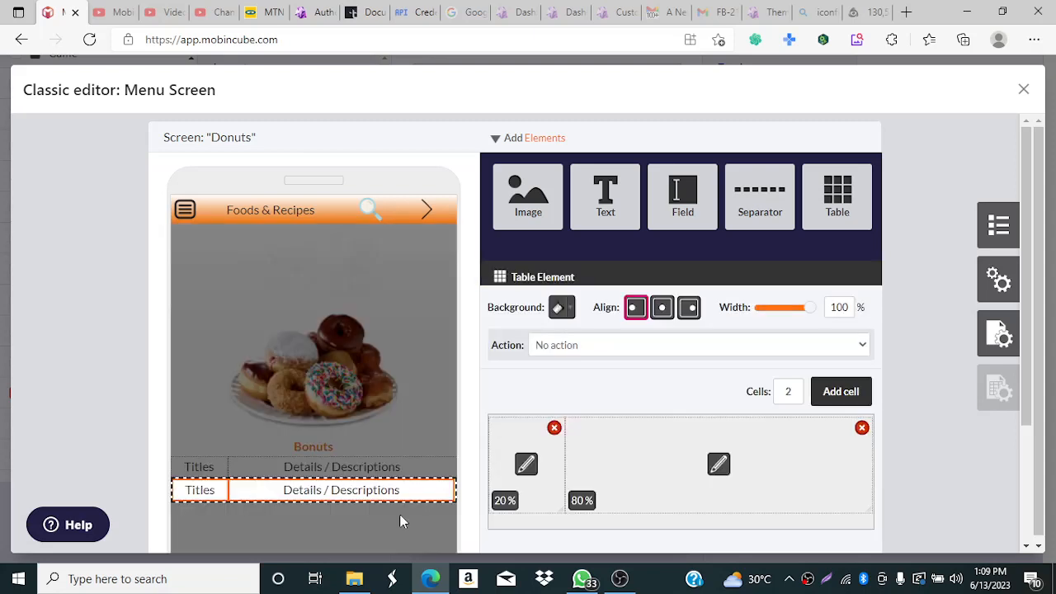
key(ctrl+v)
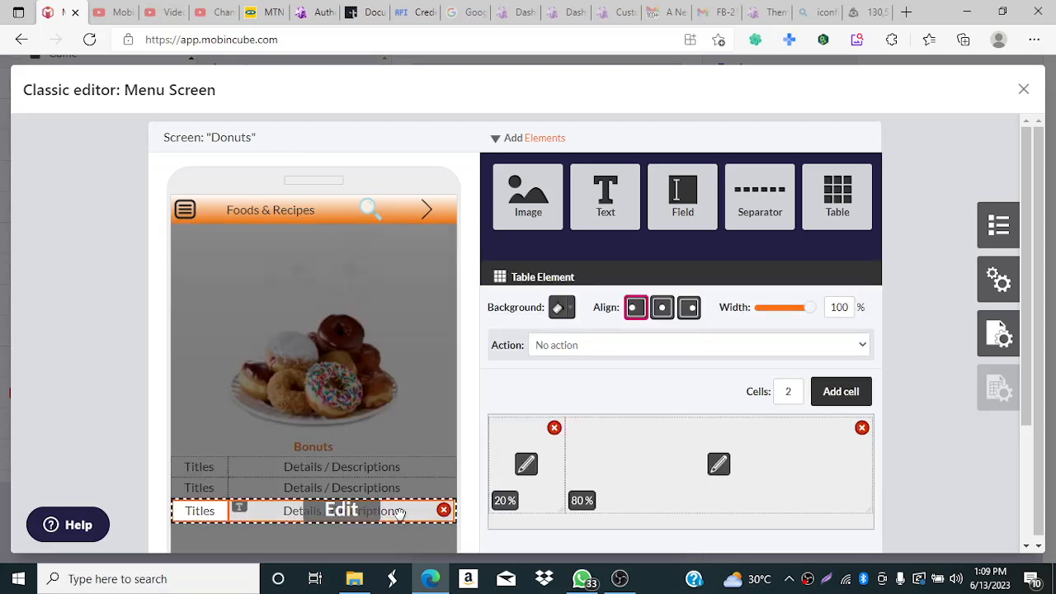
key(ctrl+v)
key(ctrl+v)
key(ctrl+v)
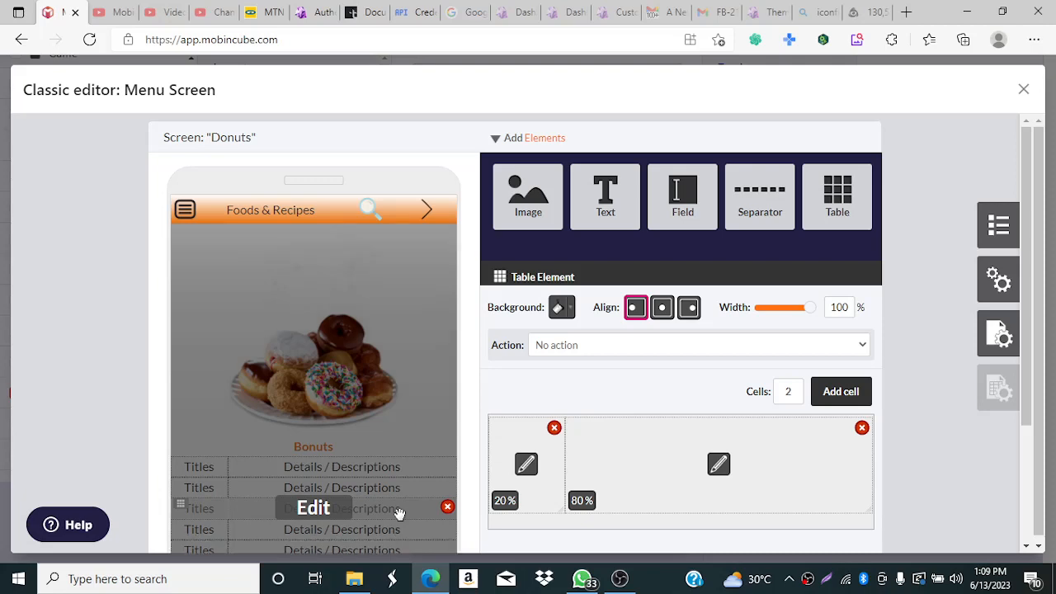
click(941, 415)
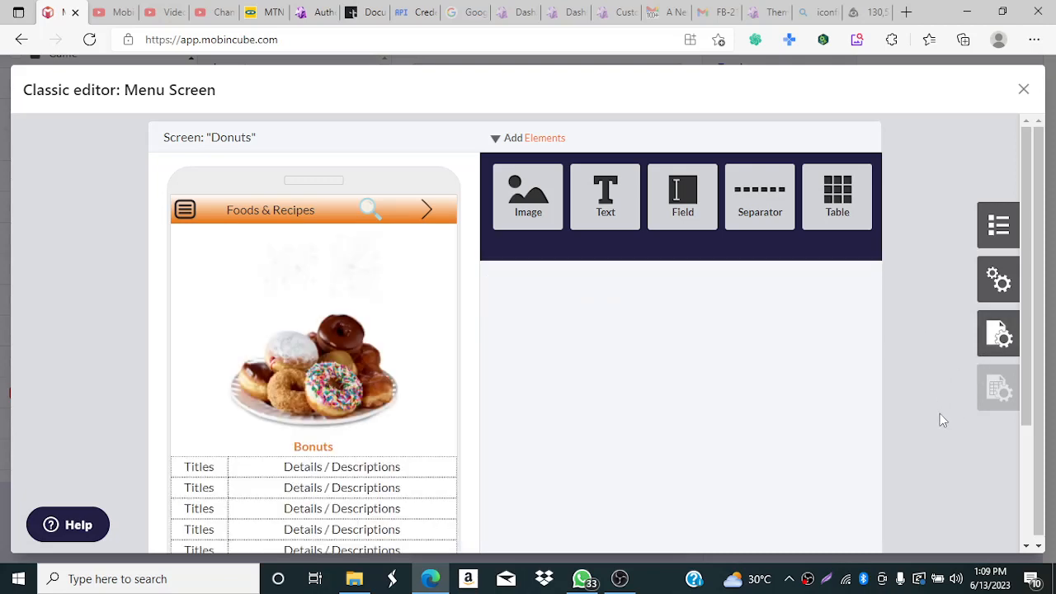
Step: Close the classic editor and reopen the Donuts screen in the main editor
click(1023, 89)
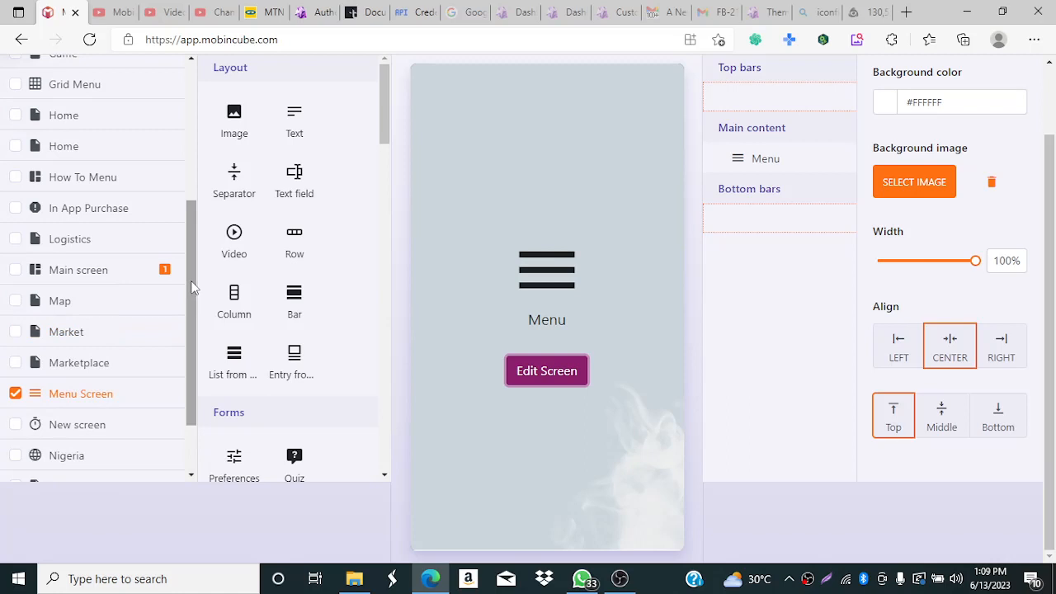
drag(193, 299, 192, 198)
click(125, 214)
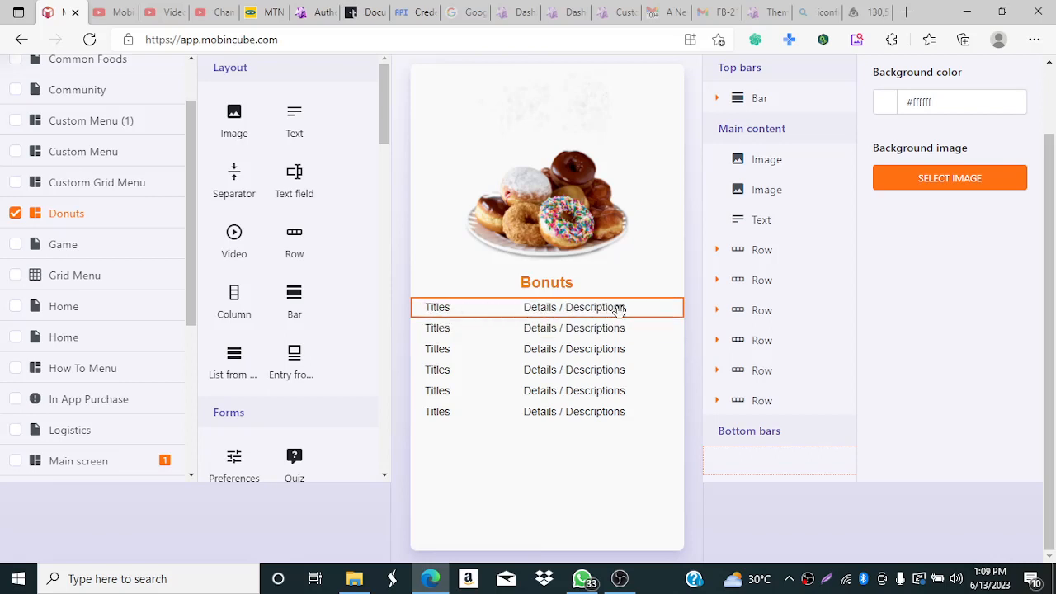
Step: Give the first "Titles" row a solid orange background with hex colour E9710D
click(466, 313)
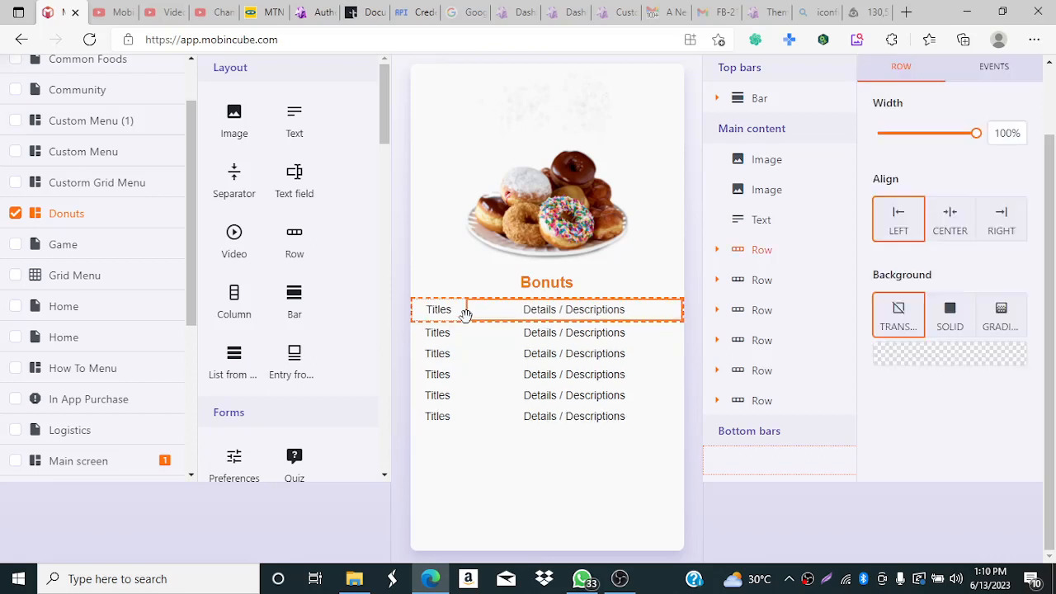
click(950, 326)
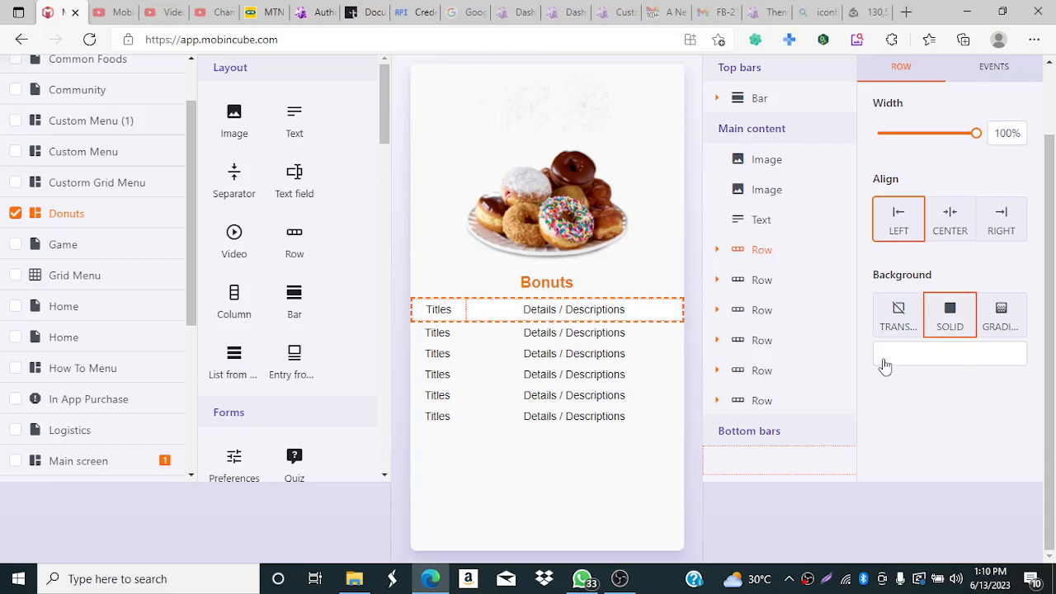
click(977, 354)
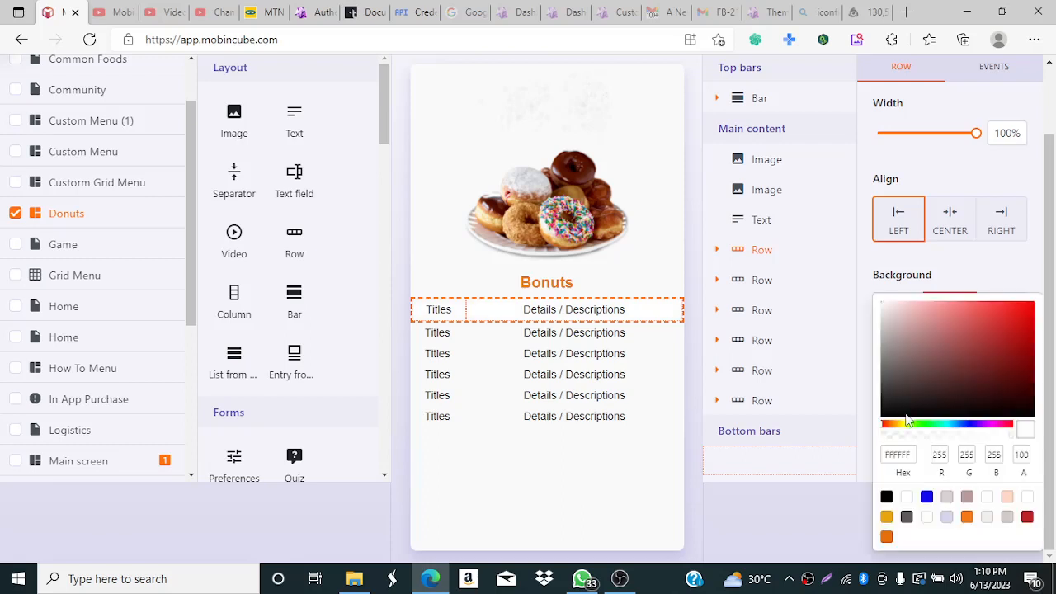
click(886, 537)
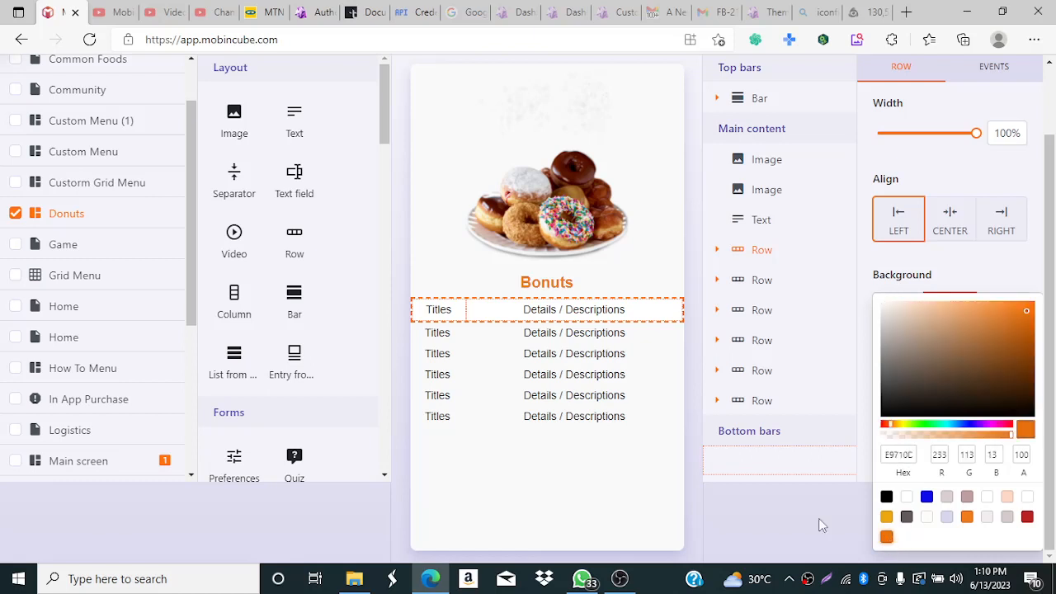
click(697, 448)
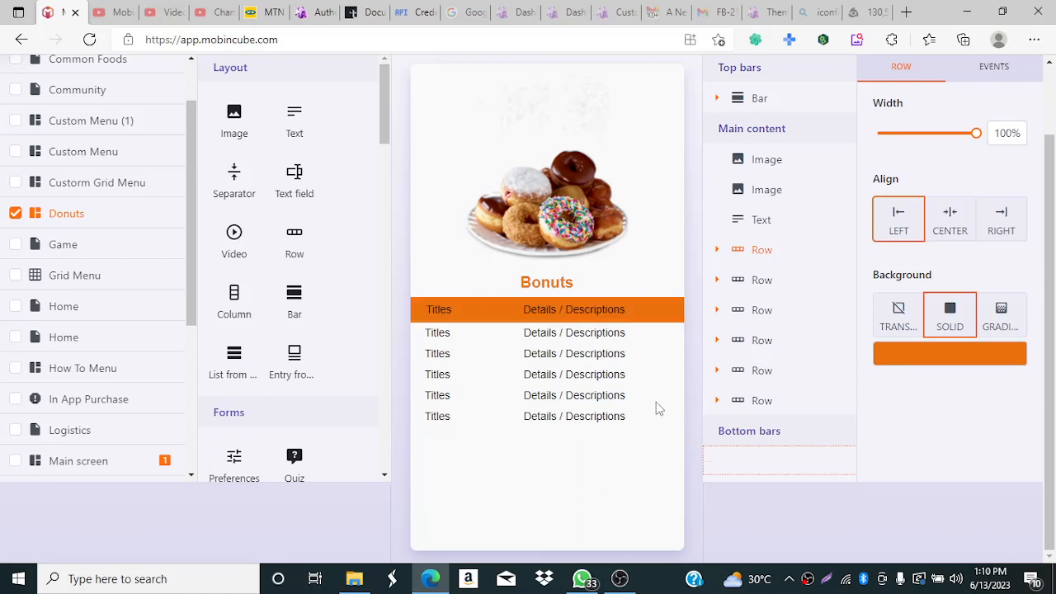
Step: Set the font colour of the orange header row's "Details / Descriptions" text to white (FFFFFF)
click(616, 309)
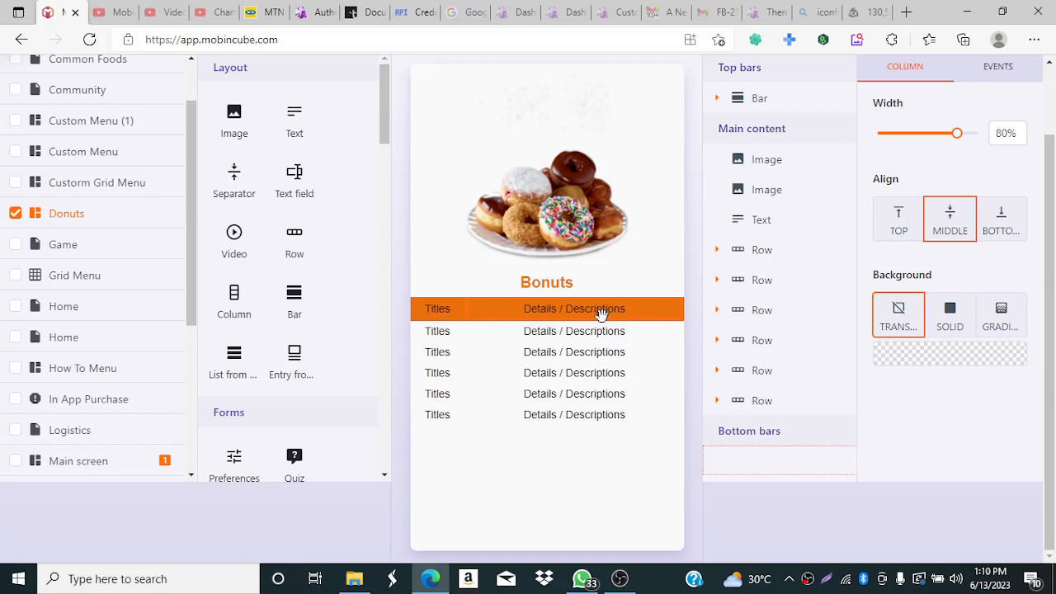
double_click(601, 312)
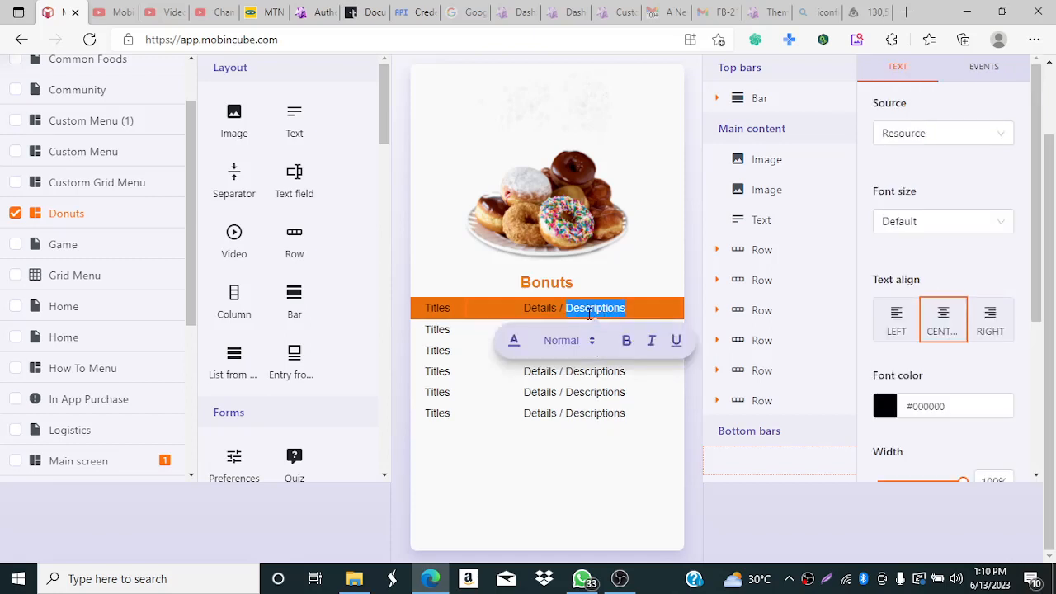
click(584, 310)
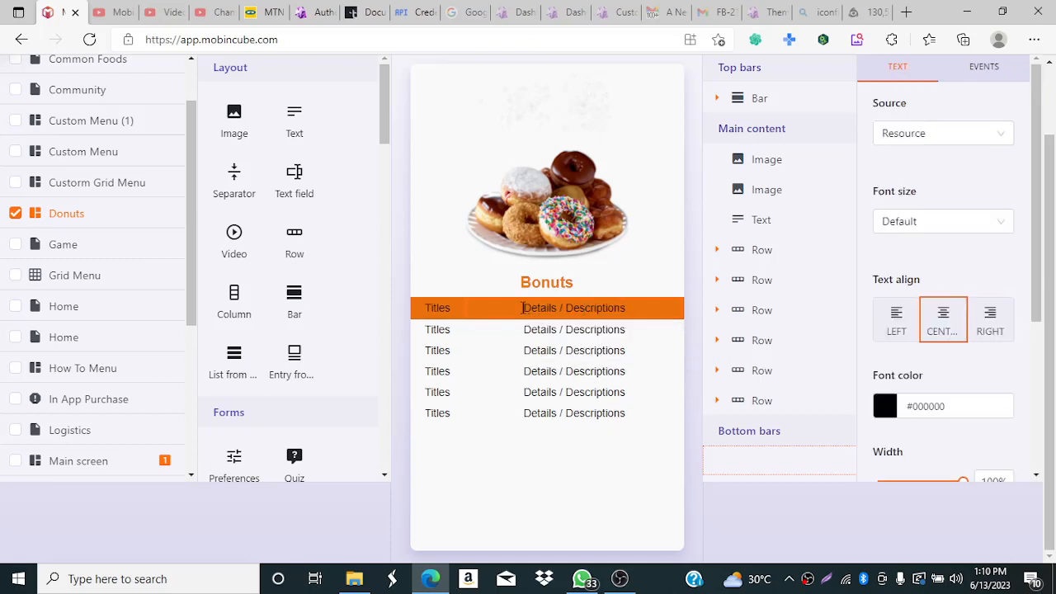
drag(523, 308, 663, 305)
click(886, 406)
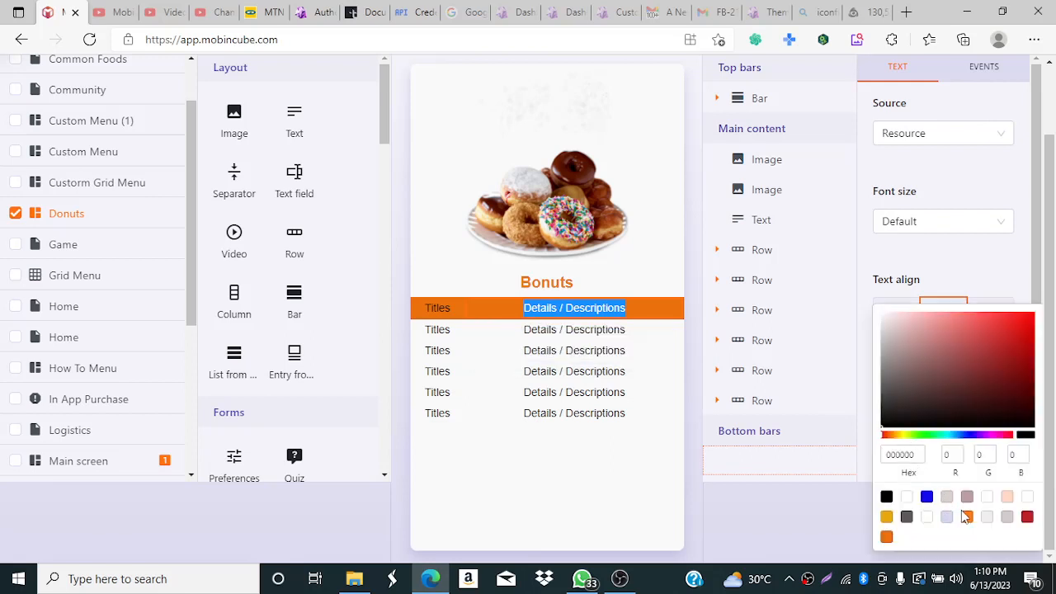
click(906, 498)
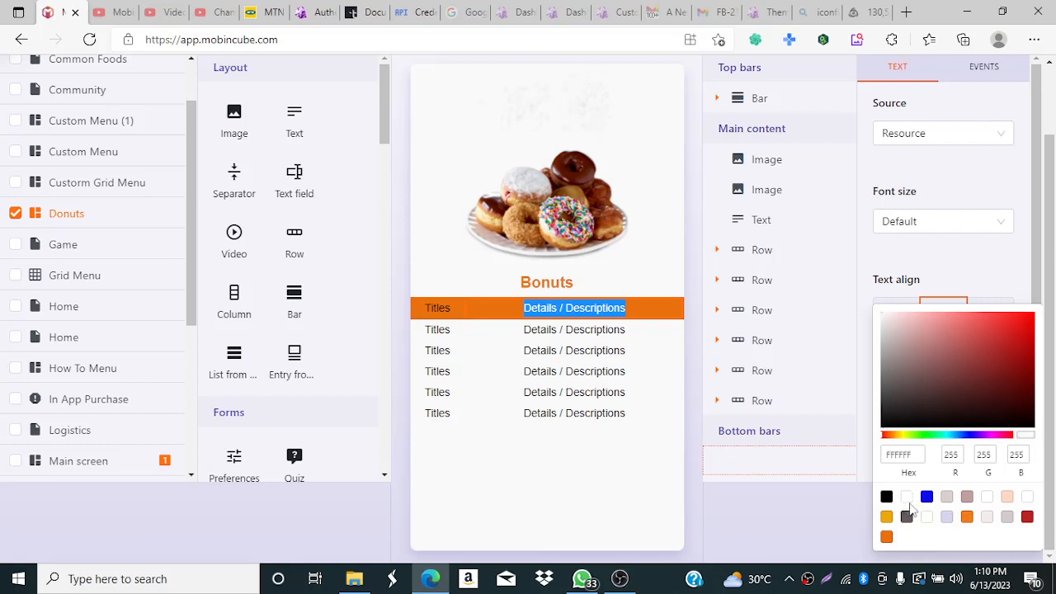
click(698, 457)
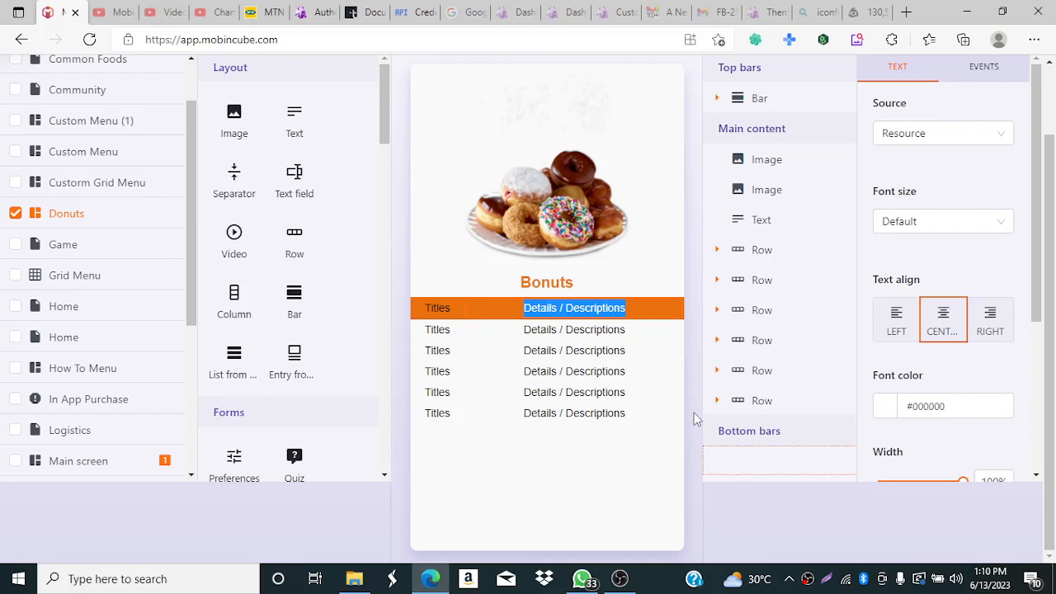
click(694, 413)
click(573, 329)
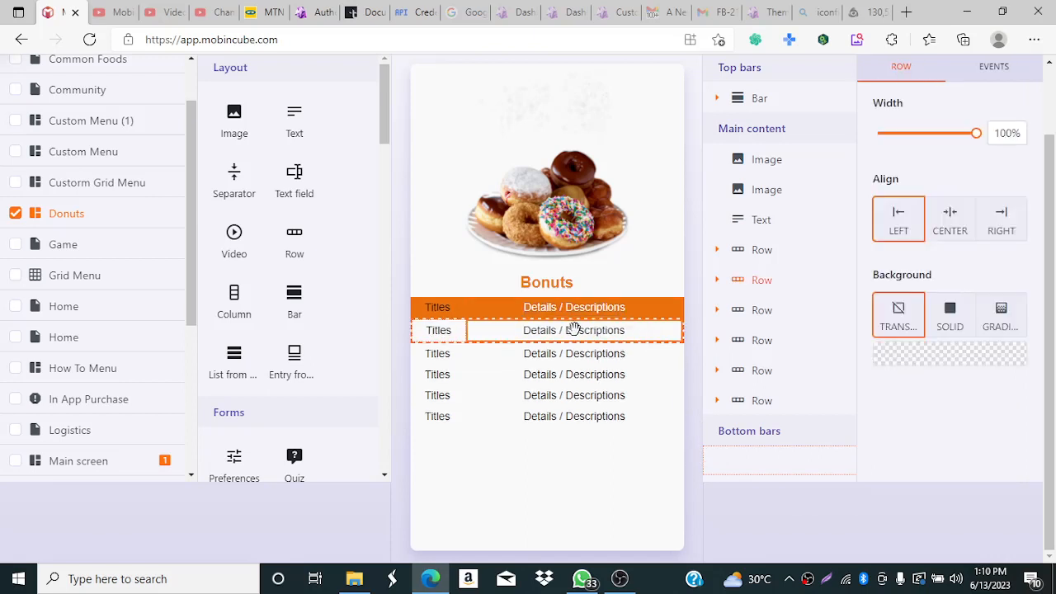
Step: Make the header row's "Titles" text bold and set its font colour to white (FFFFFF)
click(435, 309)
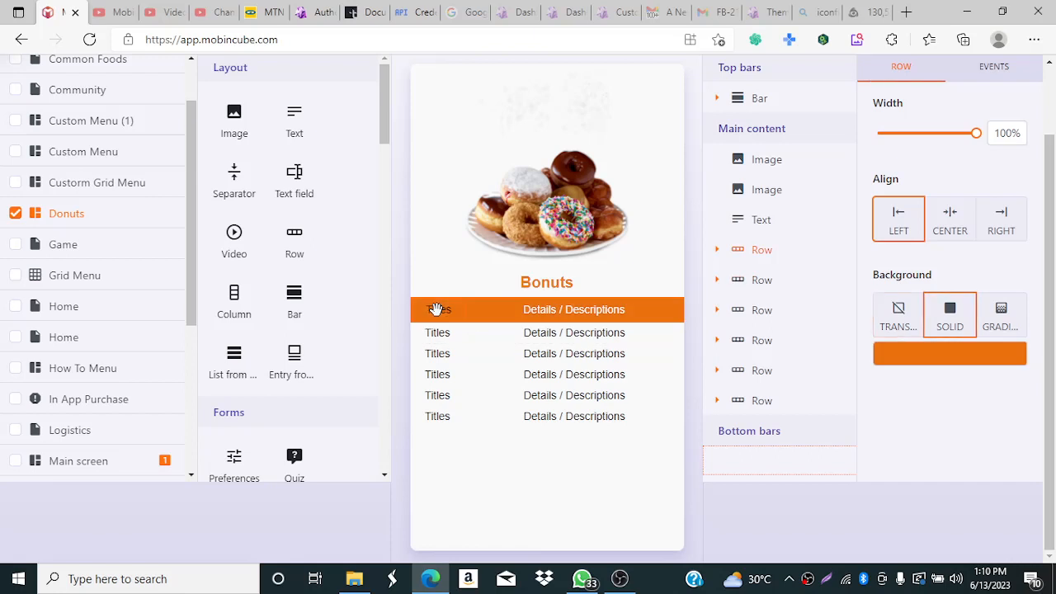
click(437, 310)
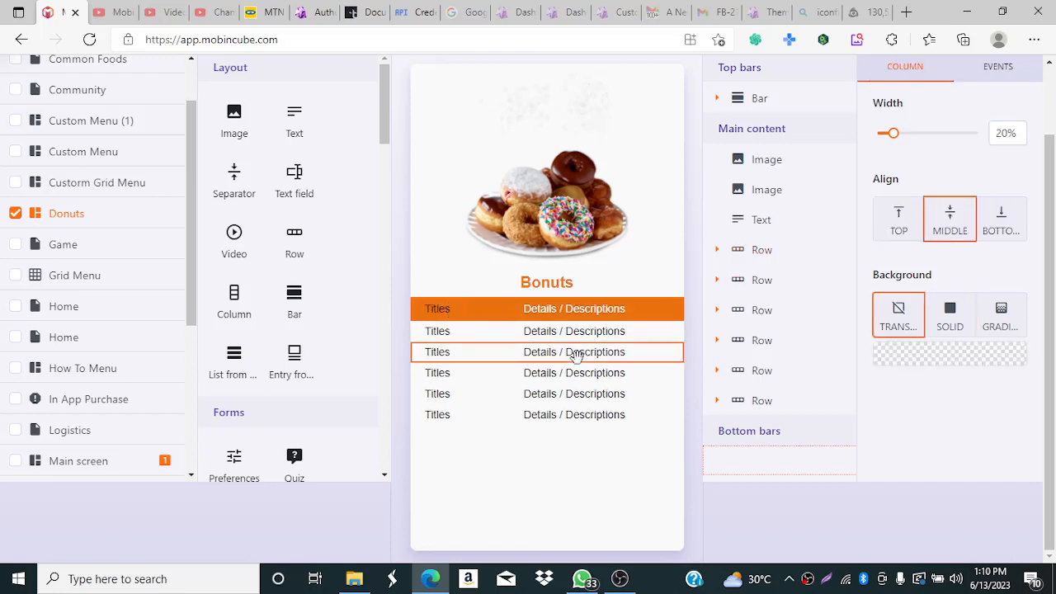
double_click(435, 308)
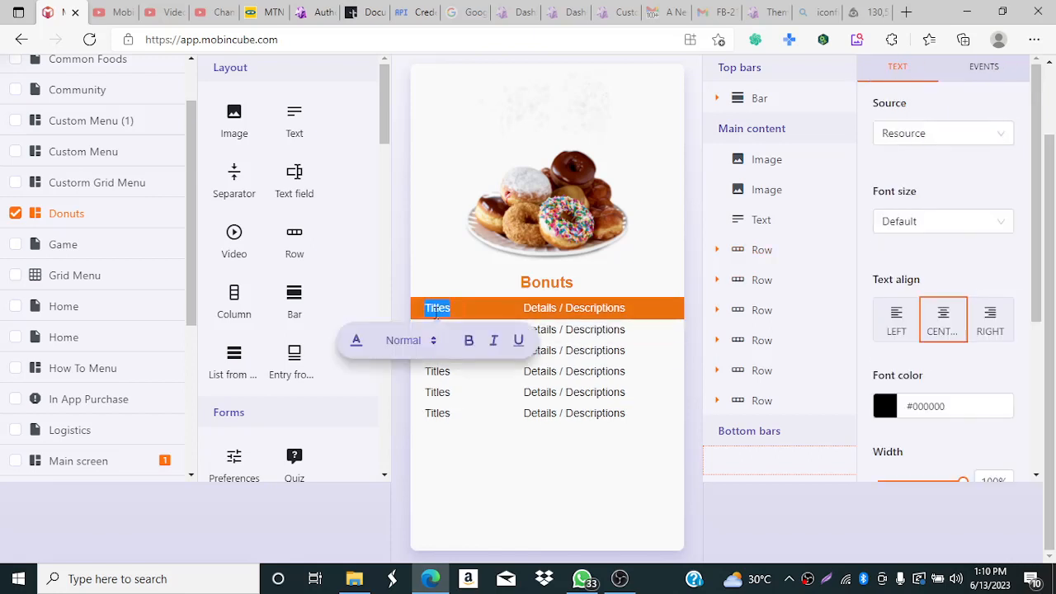
click(470, 346)
click(358, 352)
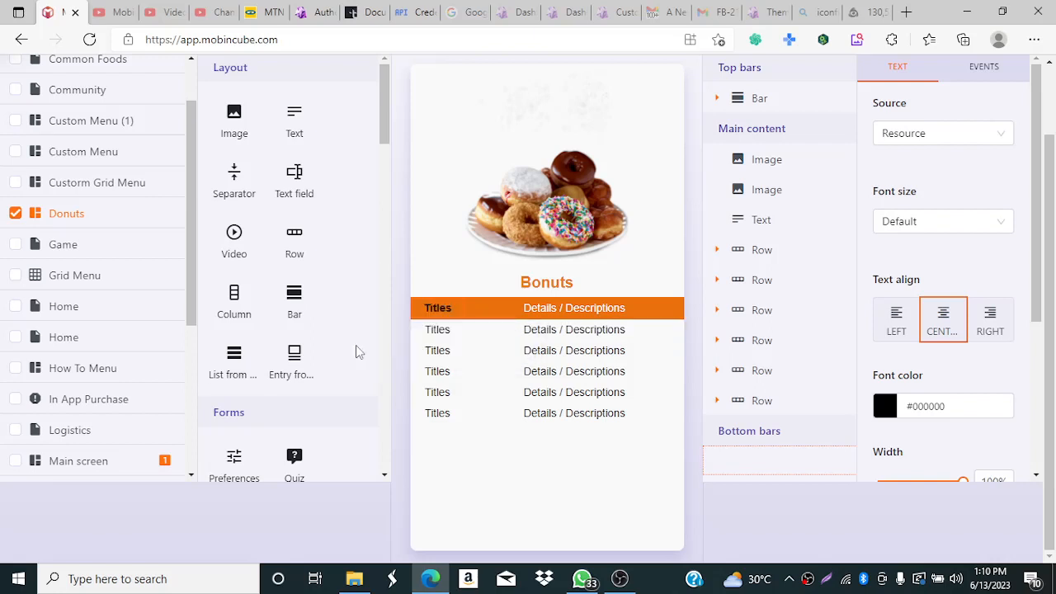
click(885, 411)
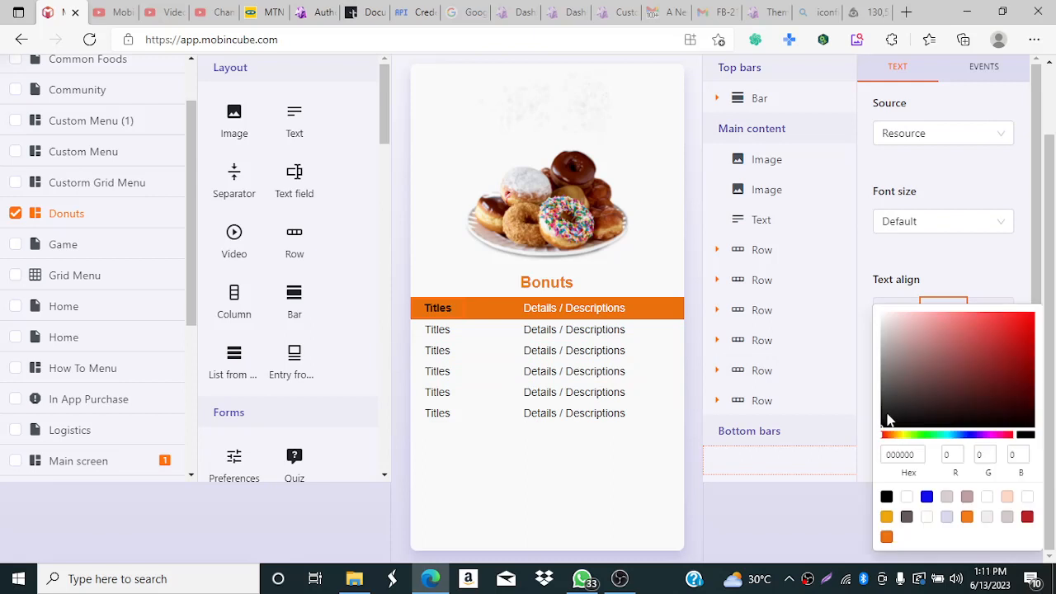
click(906, 497)
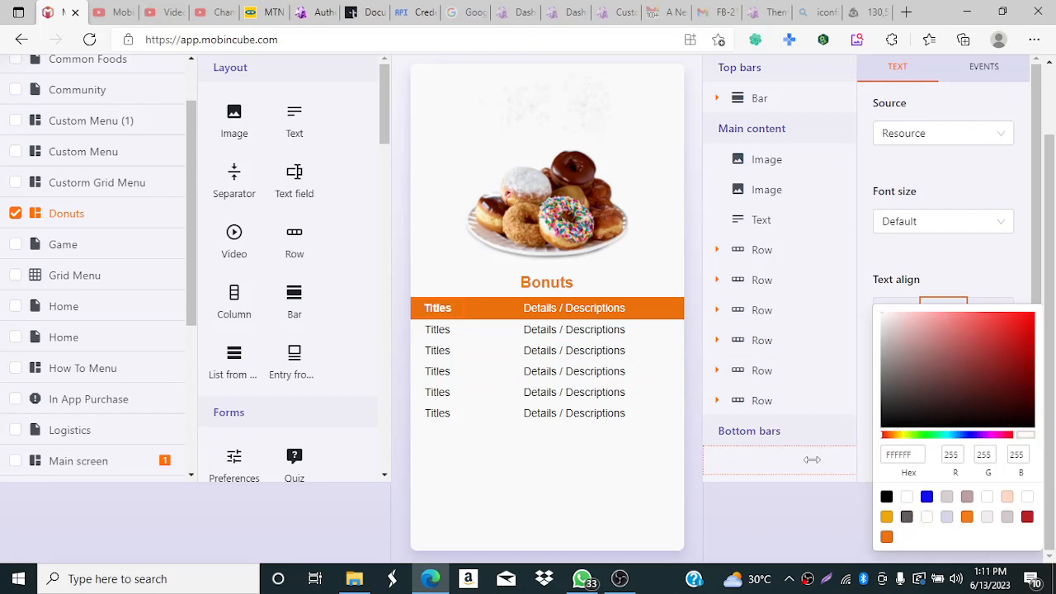
Step: Try to make the word "Descriptions" in the orange header row white and bold
click(560, 308)
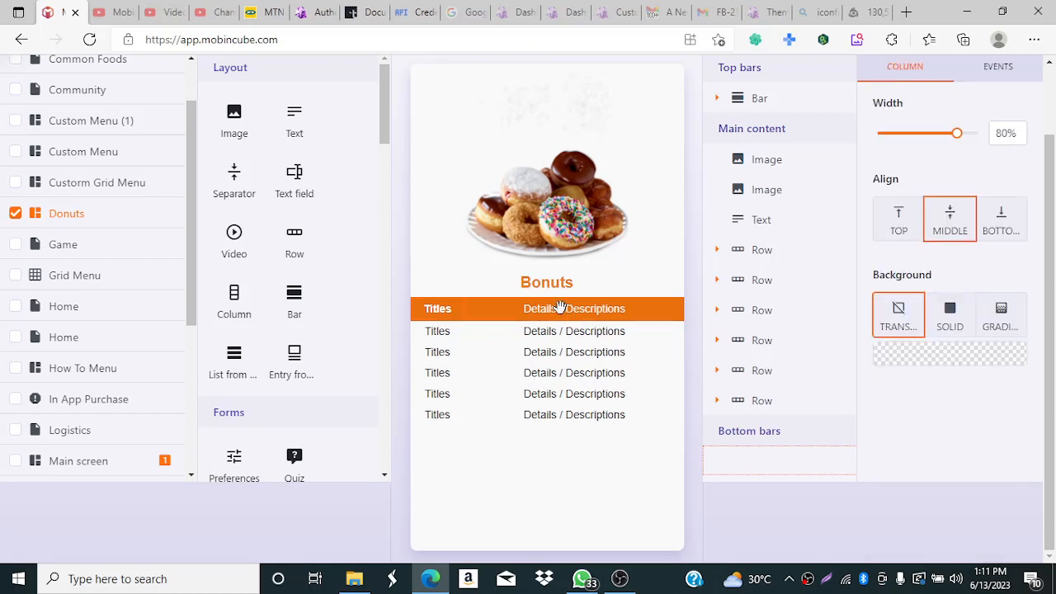
double_click(567, 309)
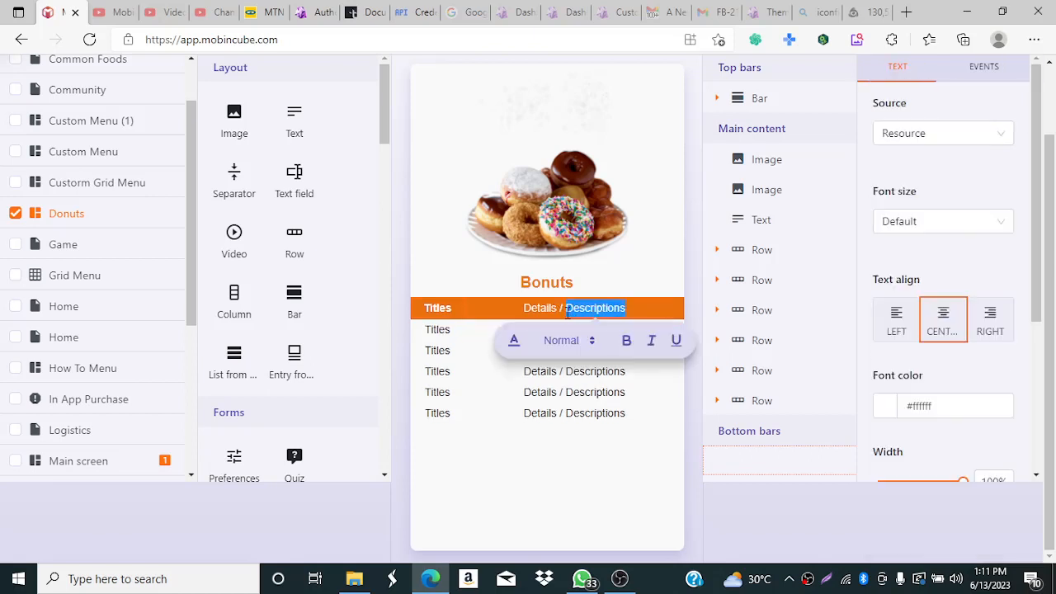
click(514, 341)
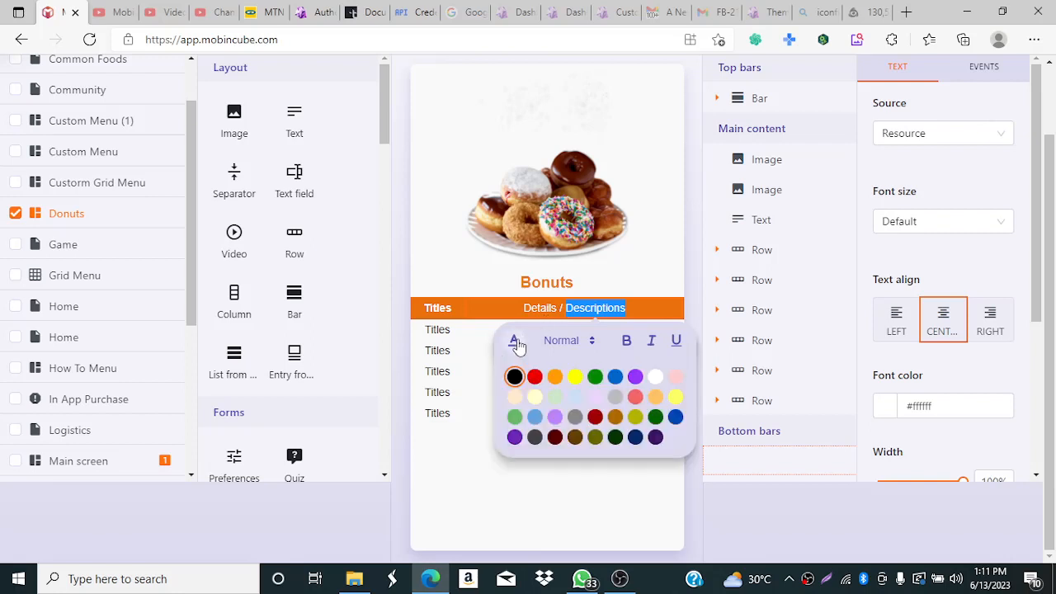
click(656, 376)
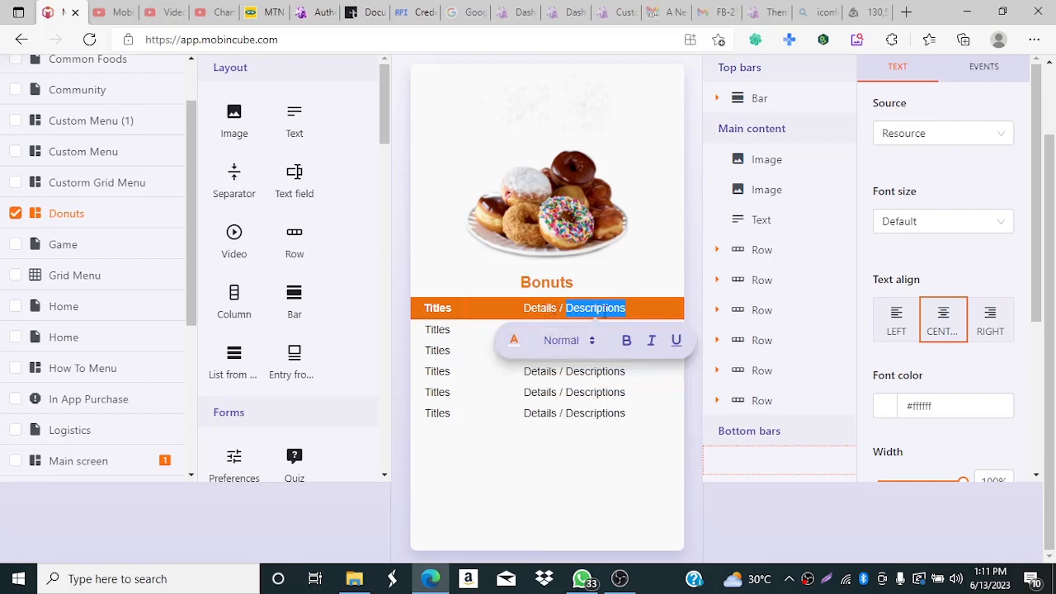
click(626, 341)
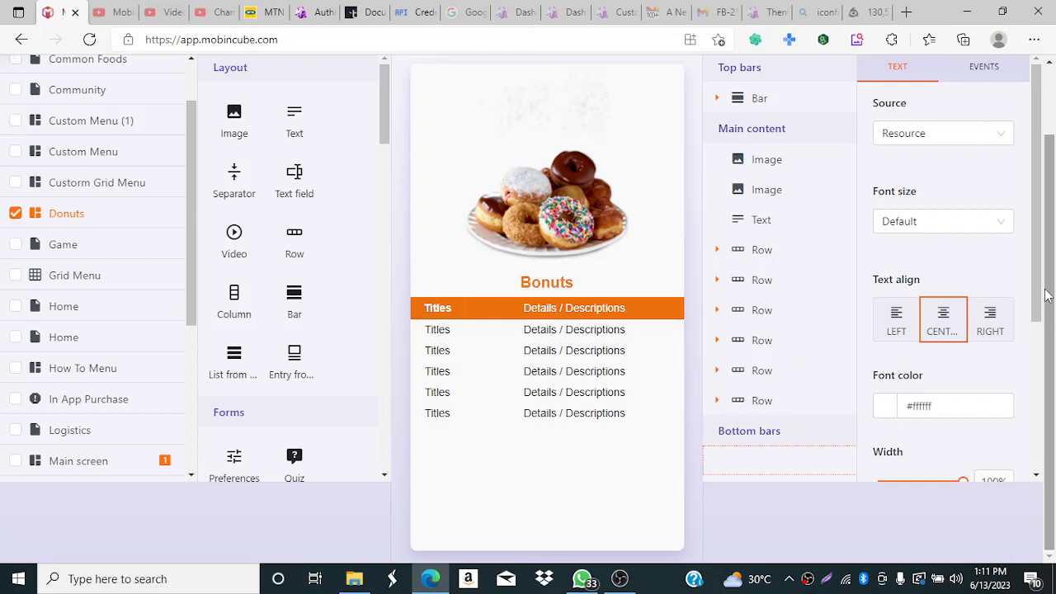
scroll(1046, 448, down, 3)
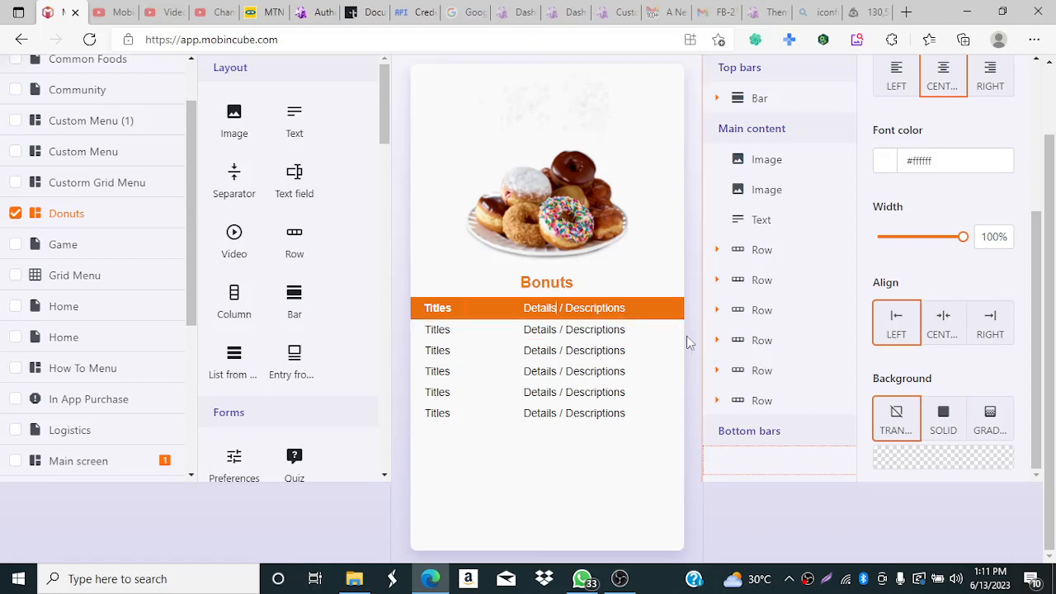
Step: Replace the title text in the first row below the orange header with "Histry"
click(437, 329)
click(439, 330)
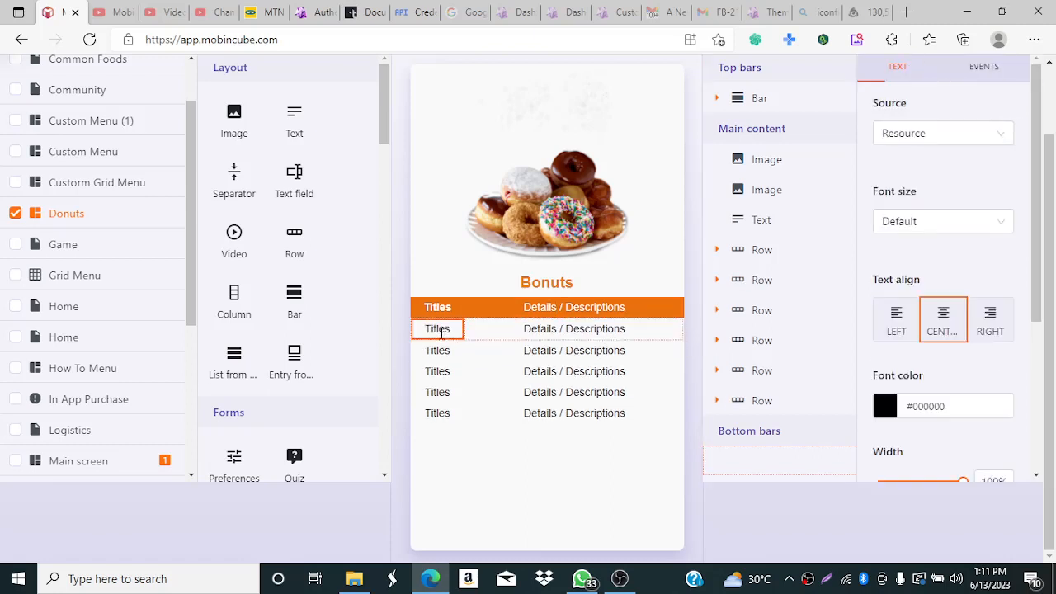
drag(452, 331, 423, 330)
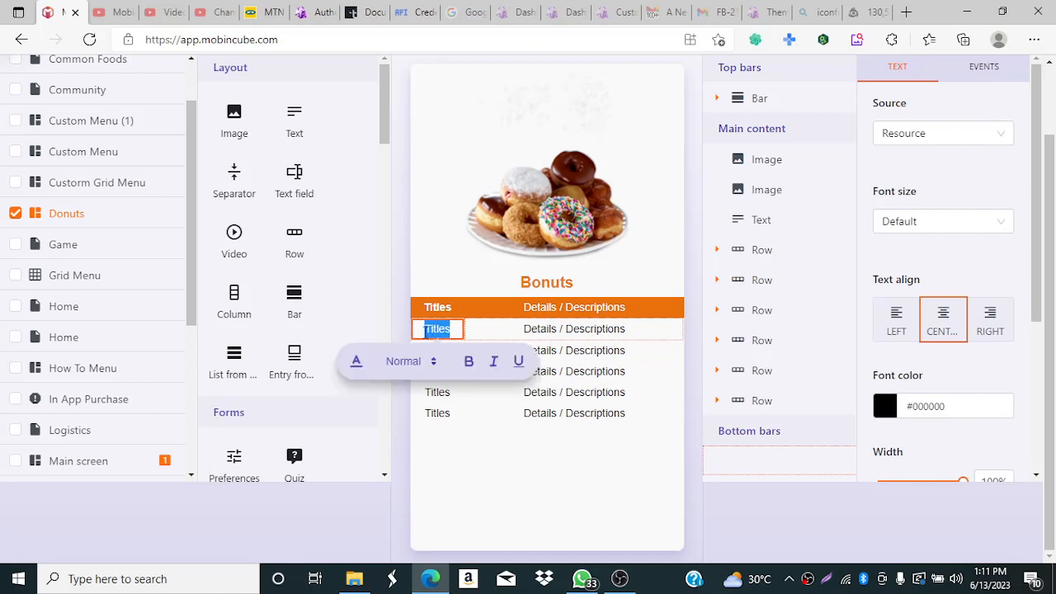
text(Hirst)
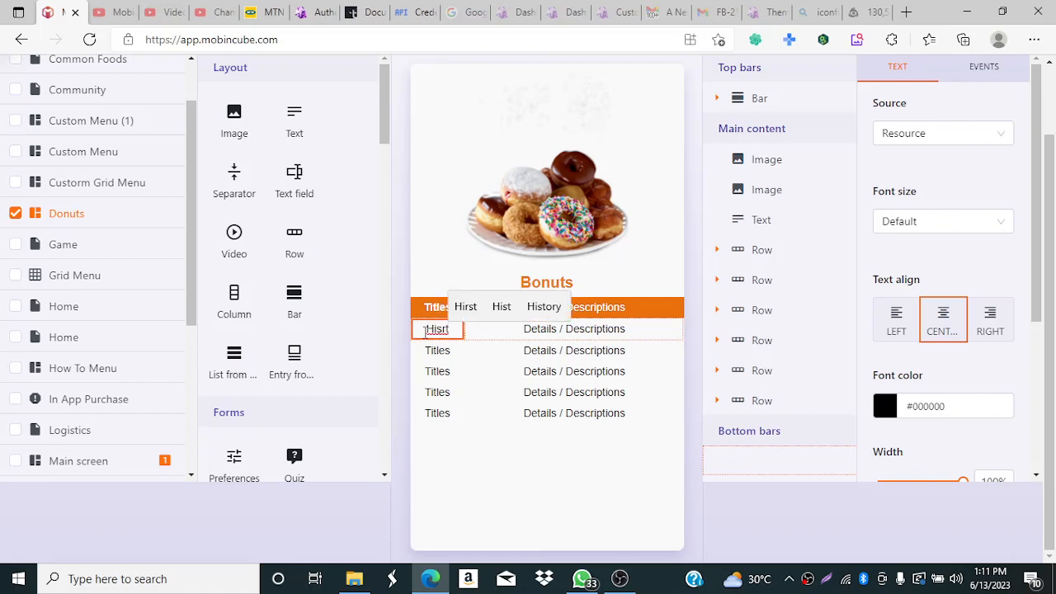
key(BackSpace)
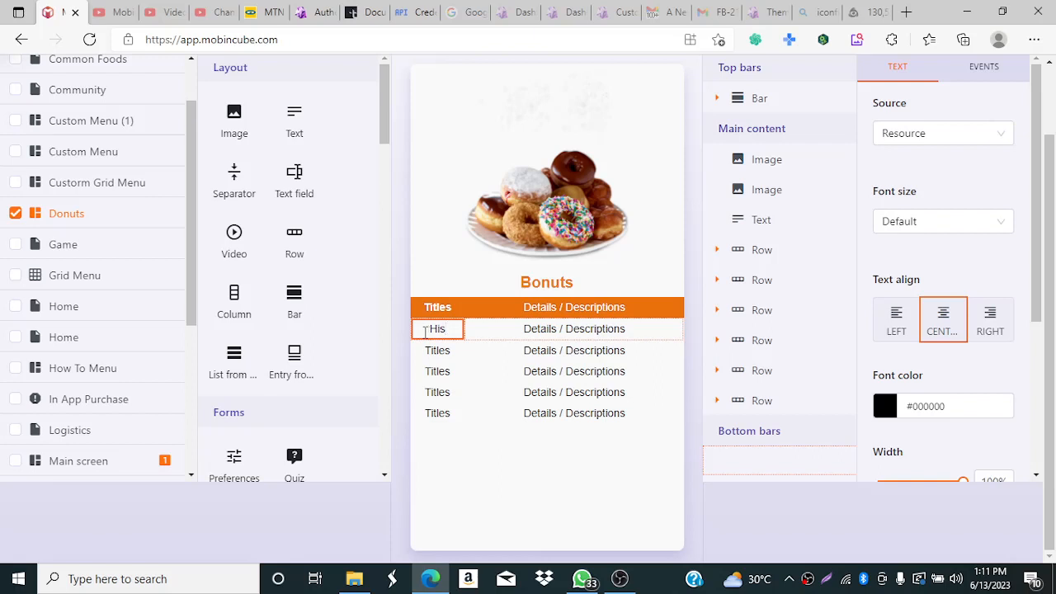
text(ry)
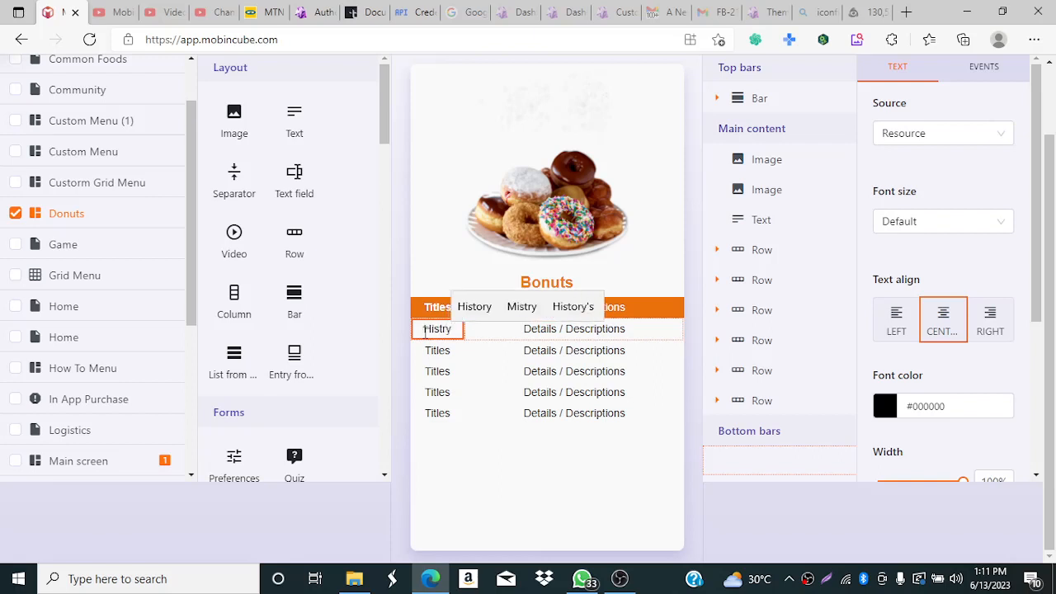
Step: Replace the title text in the second row below the header with "Ingredients"
click(438, 350)
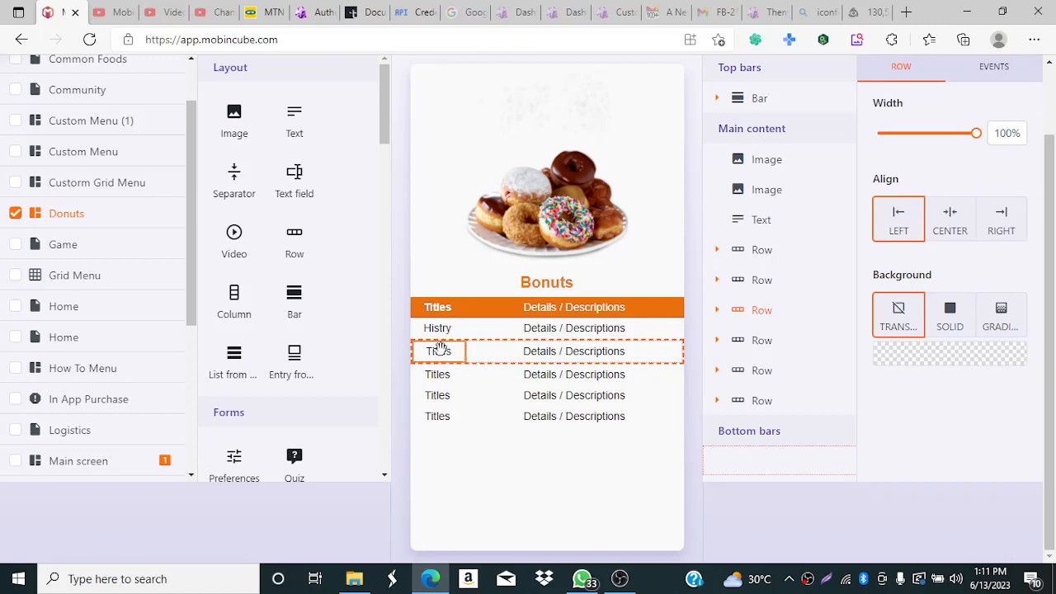
click(439, 351)
double_click(450, 350)
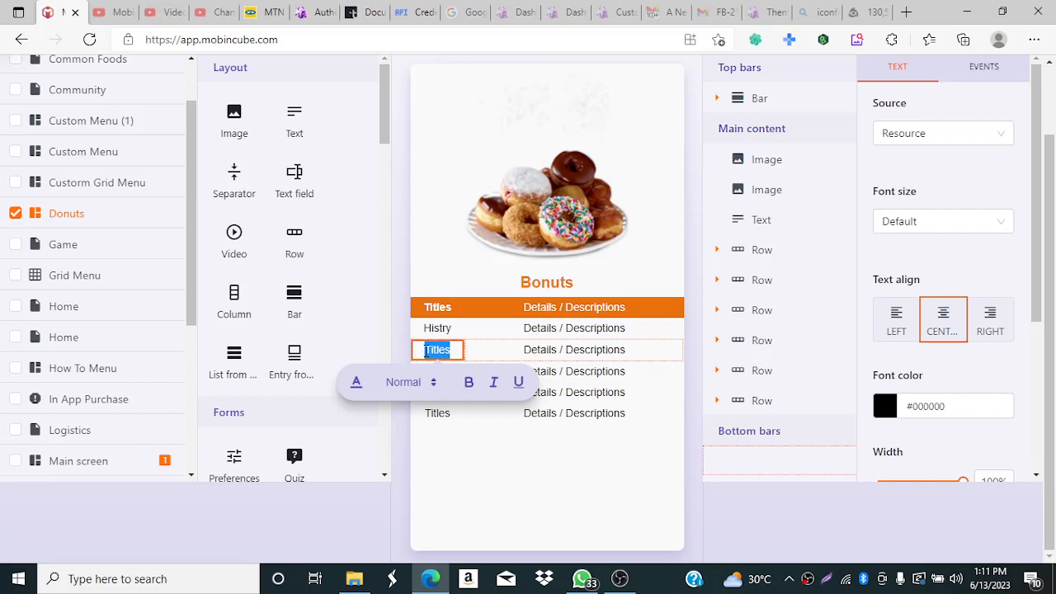
text(Ingr)
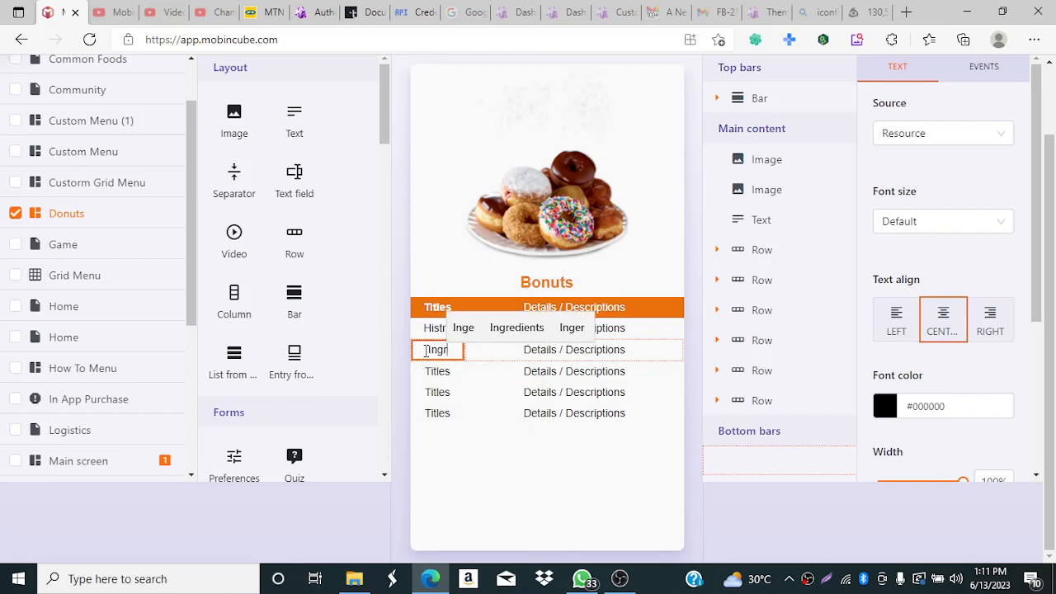
text(edients)
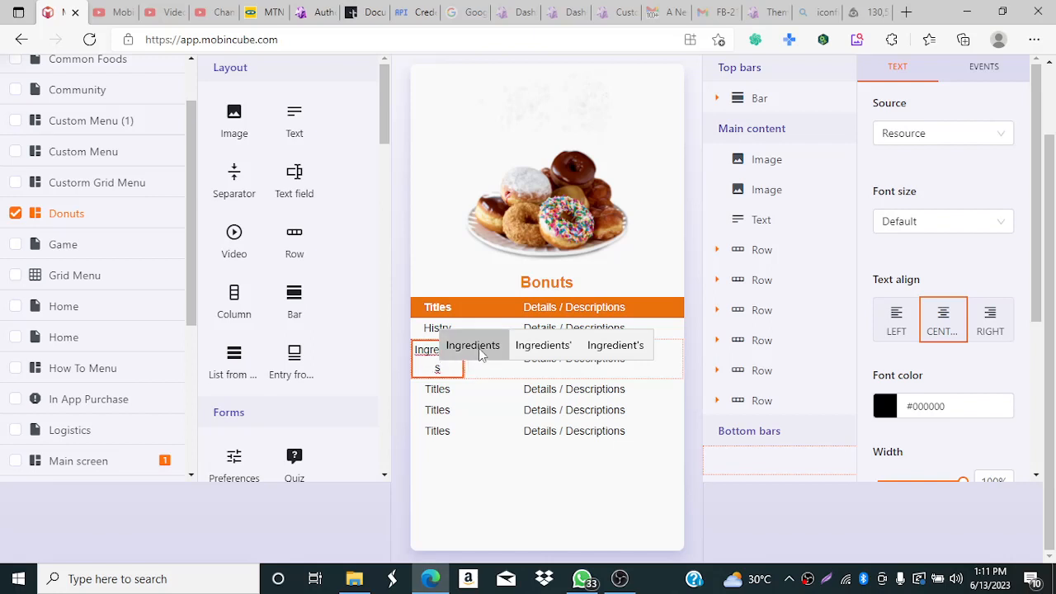
click(483, 353)
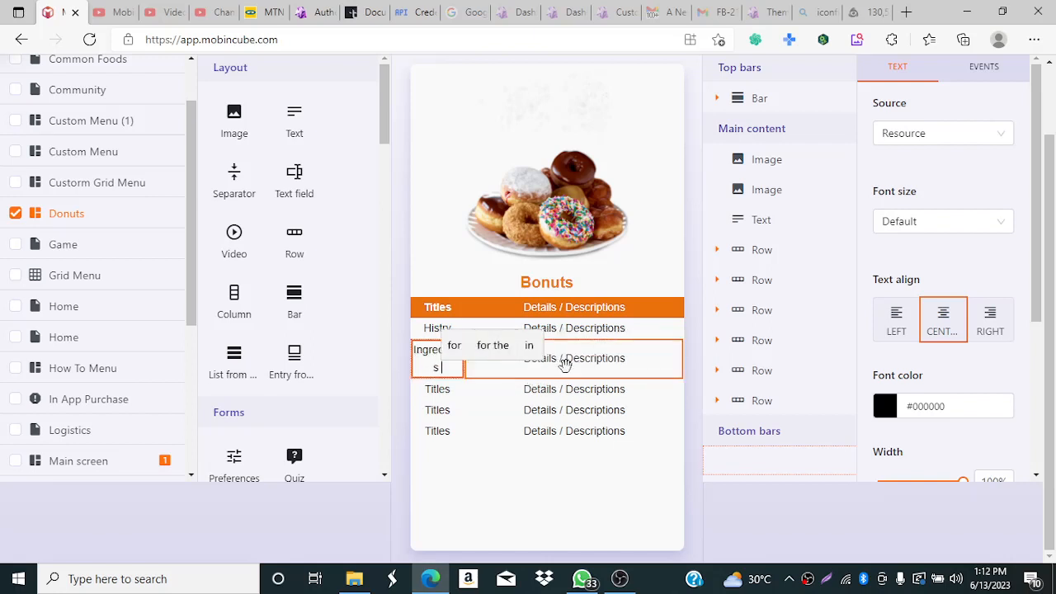
Step: Replace the title text in the third row below the header with "Equipment"
click(439, 392)
click(443, 393)
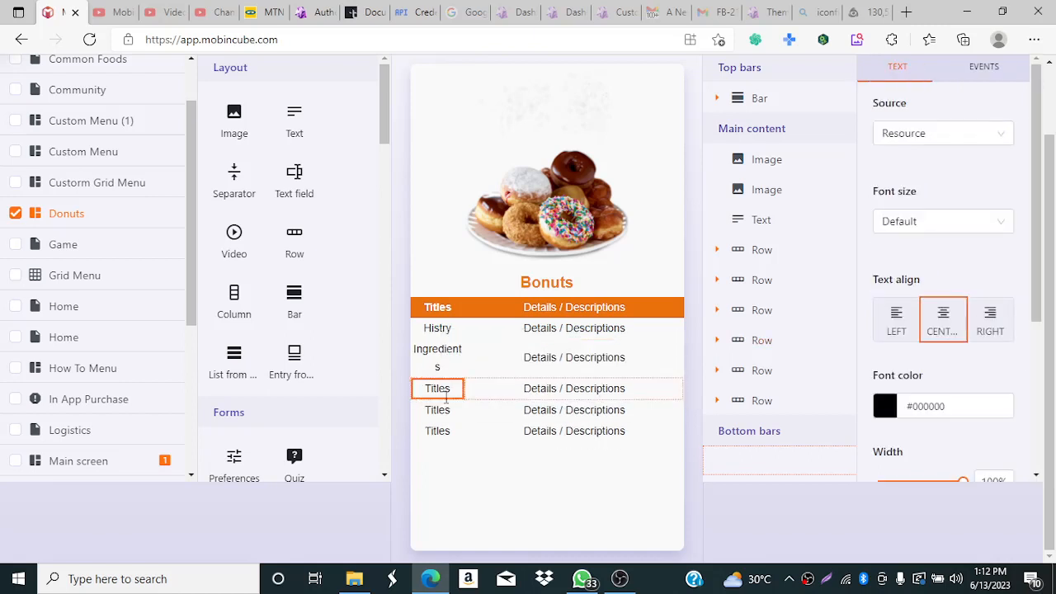
drag(452, 389, 420, 389)
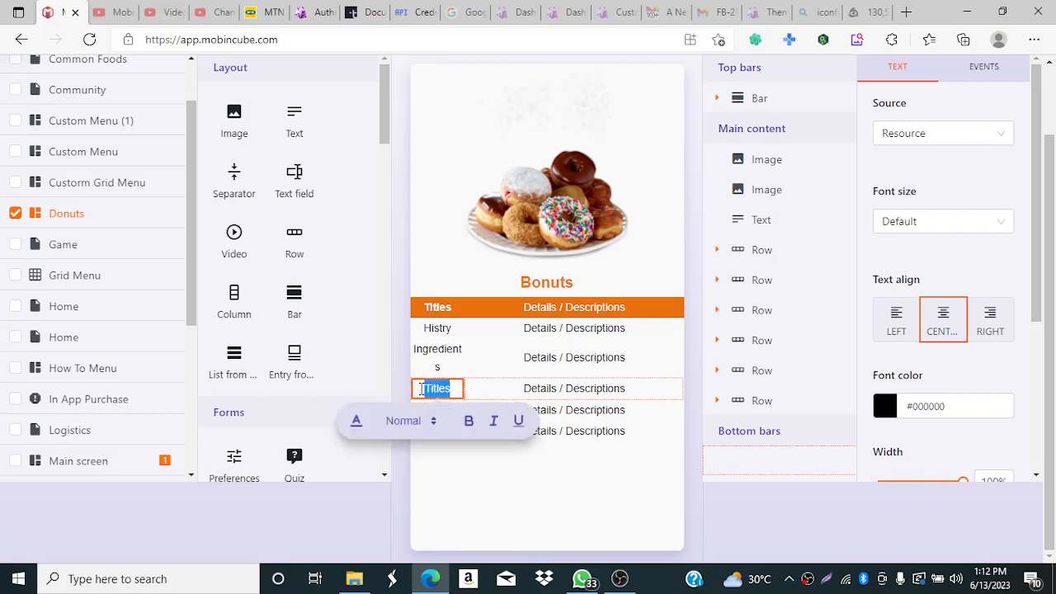
text(E)
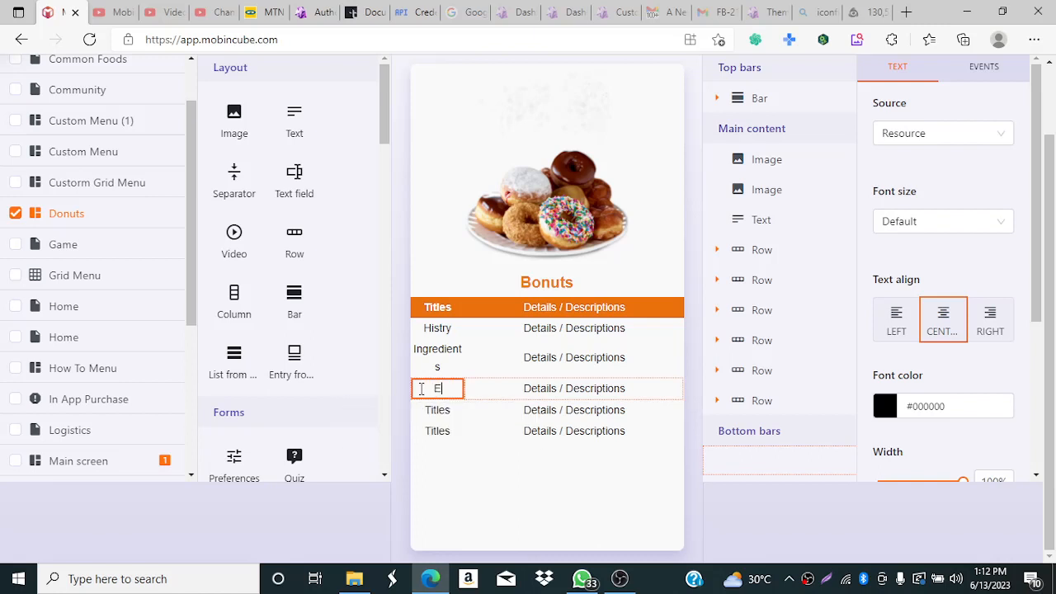
text(quipments)
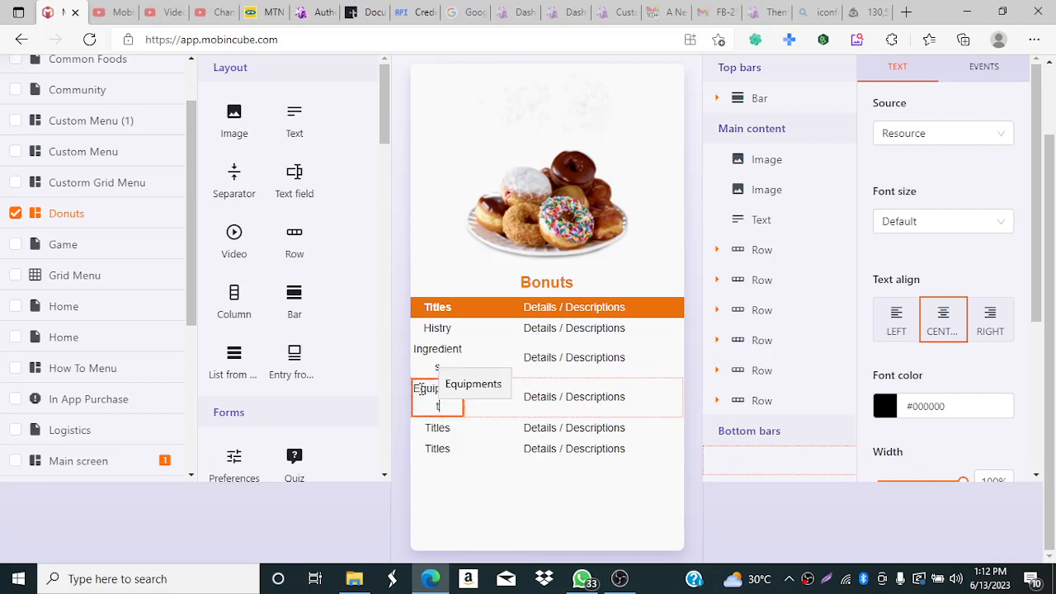
Step: Replace the title text in the fourth row below the orange header with "Preparation"
click(439, 430)
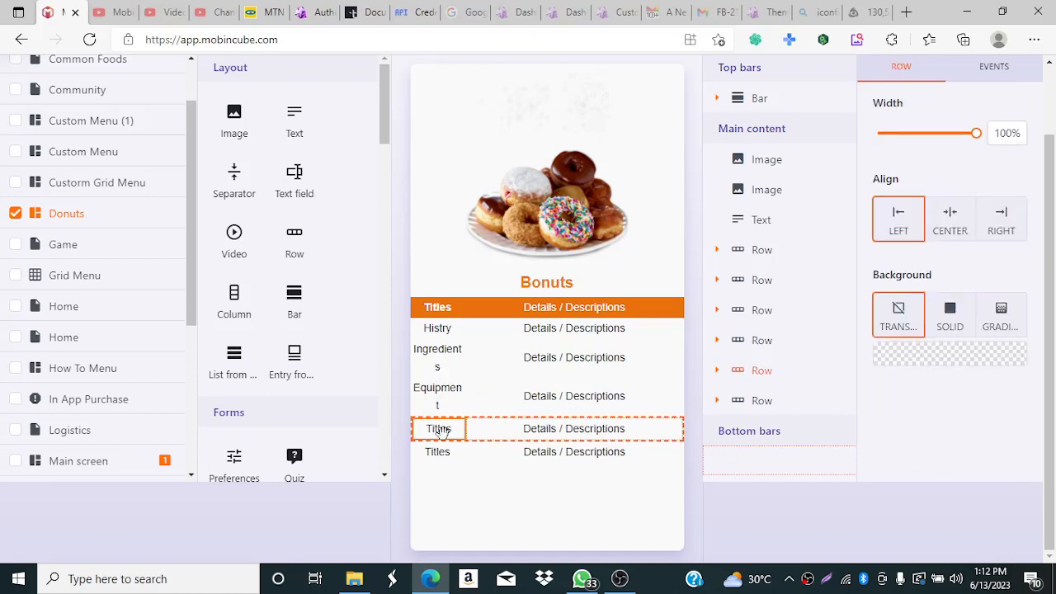
click(439, 430)
click(442, 433)
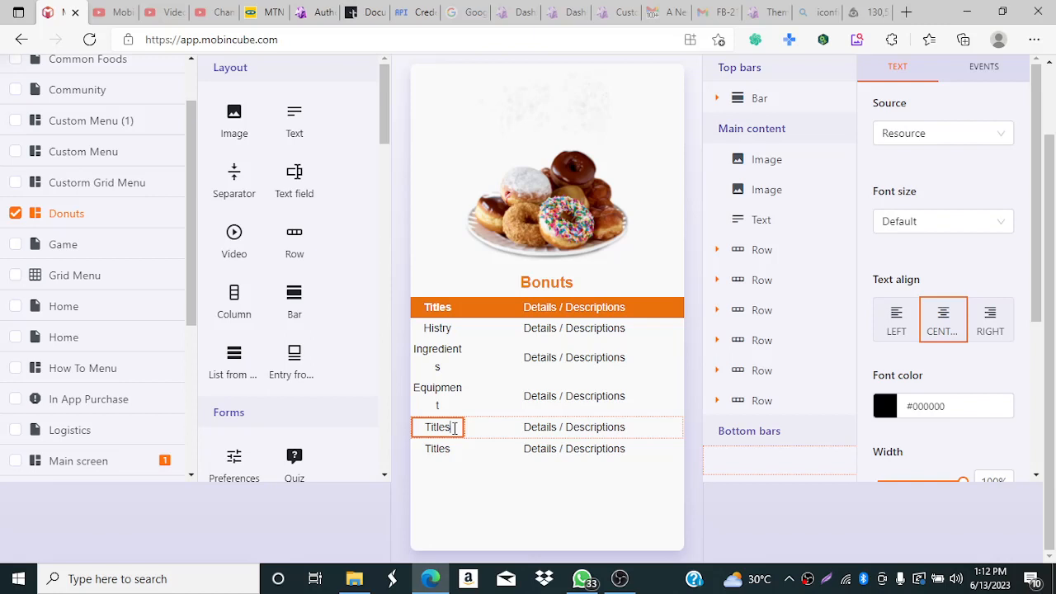
key(BackSpace)
key(BackSpace)
key(BackSpace)
key(BackSpace)
key(BackSpace)
key(BackSpace)
text(P)
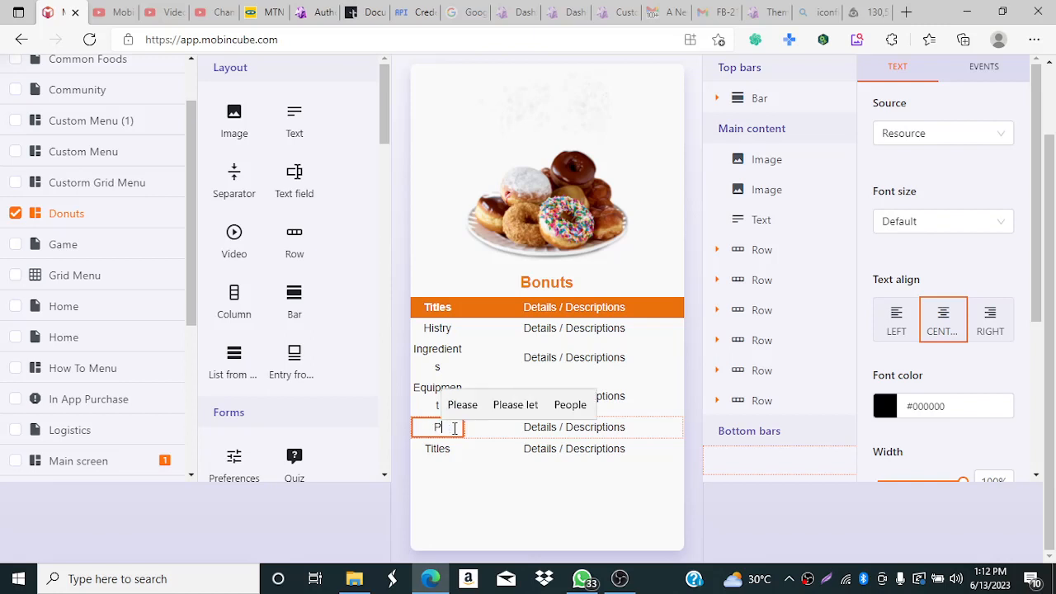
text(repa)
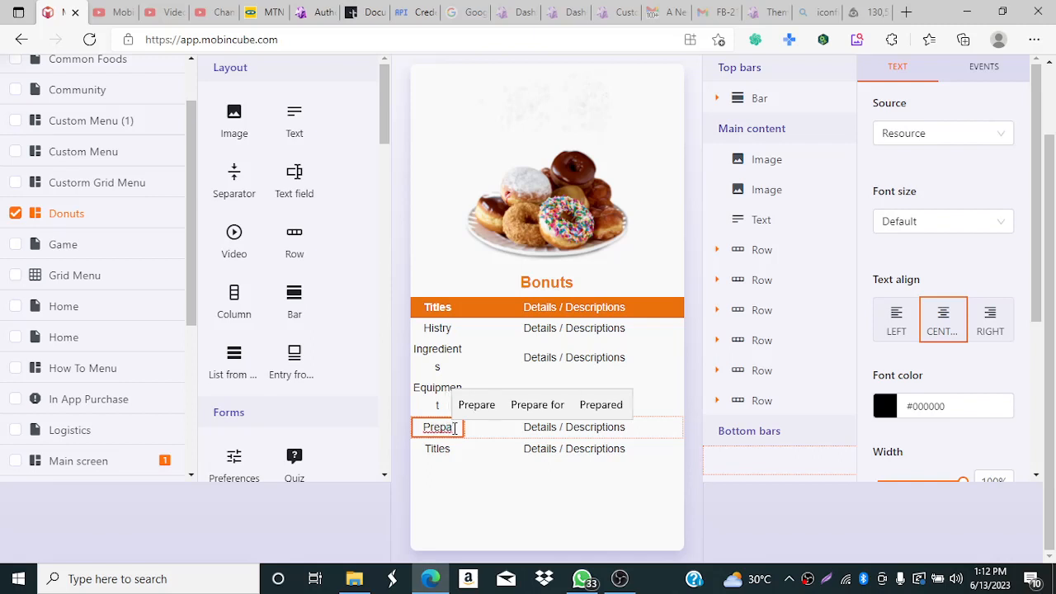
text(ration)
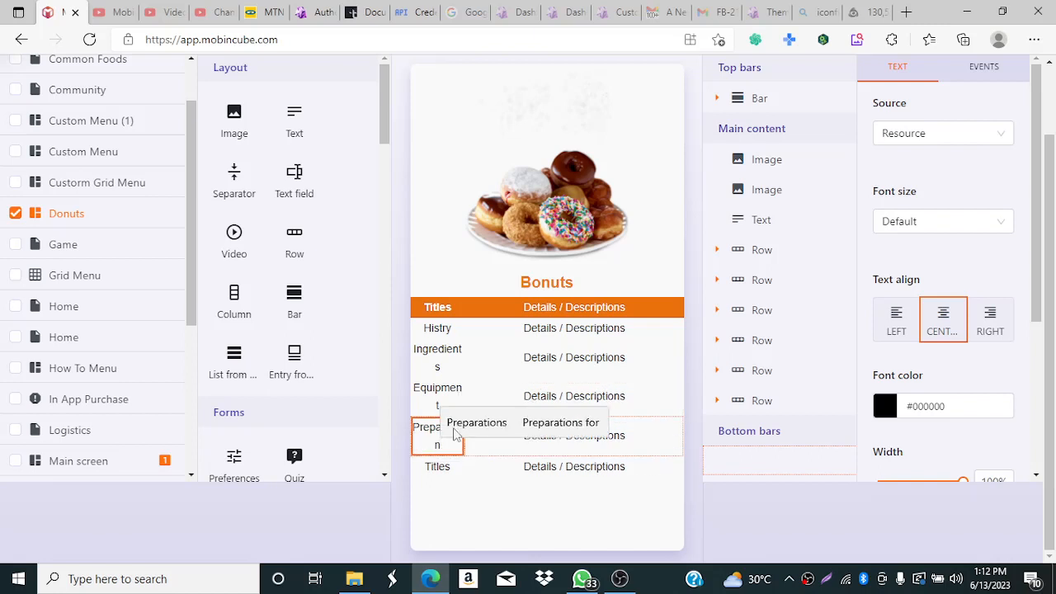
Step: Replace the title text in the fifth row below the orange header with "Health Benefits"
click(437, 467)
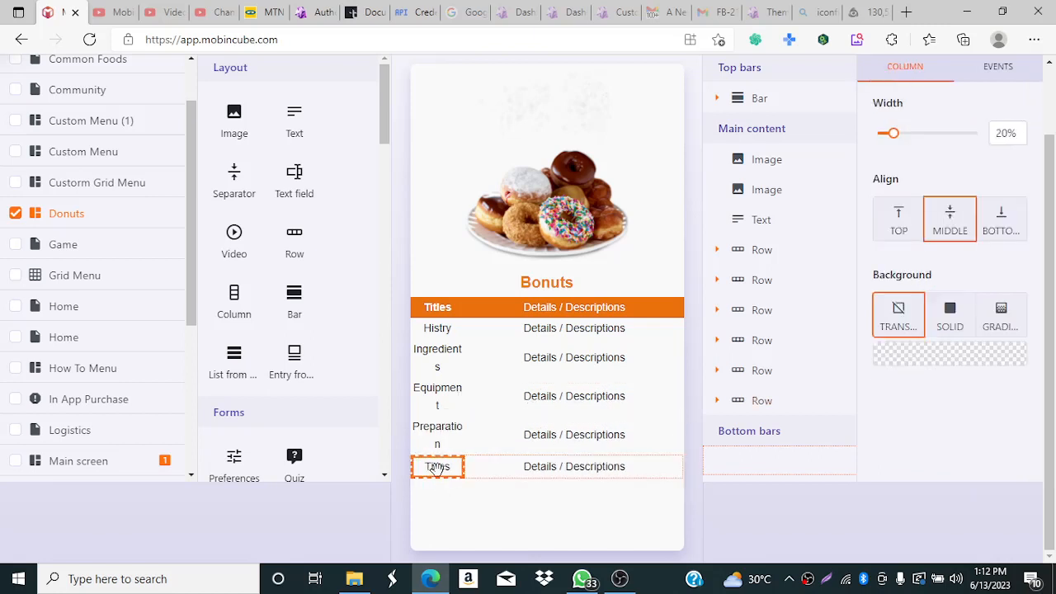
click(438, 469)
drag(454, 466, 420, 467)
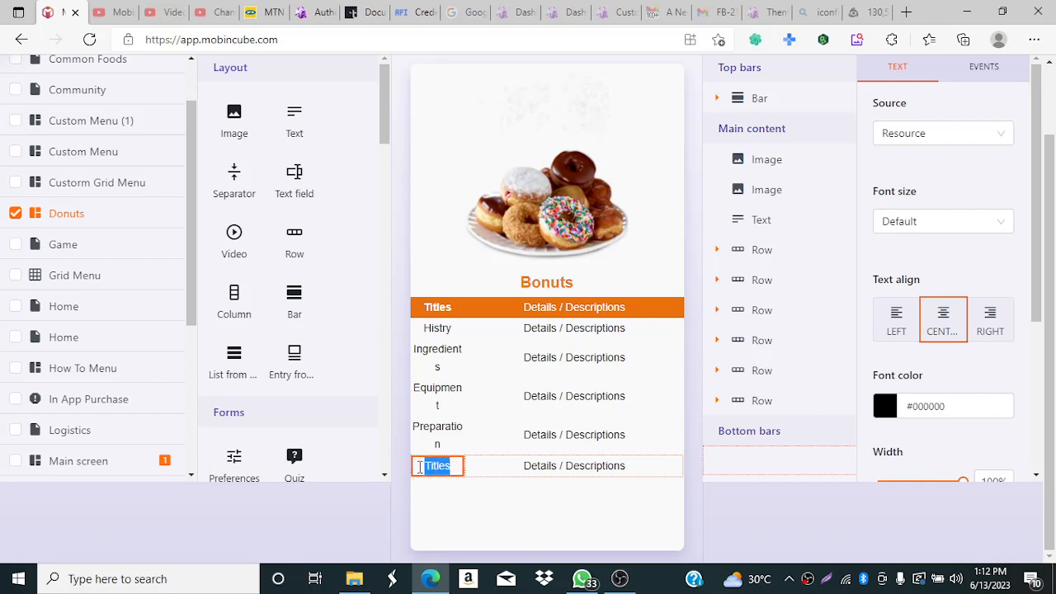
text(Hea)
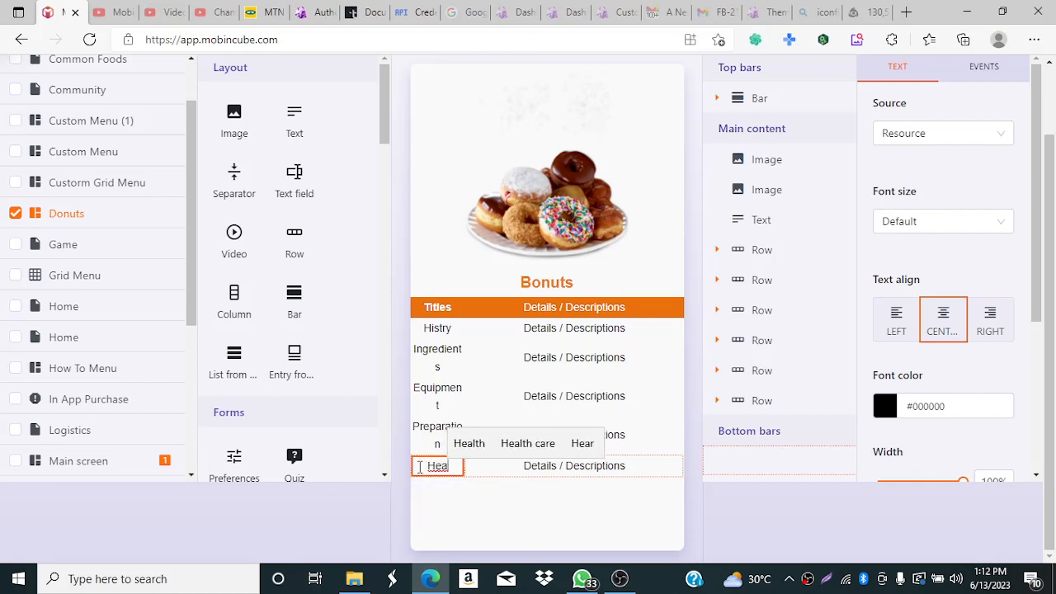
text(lth)
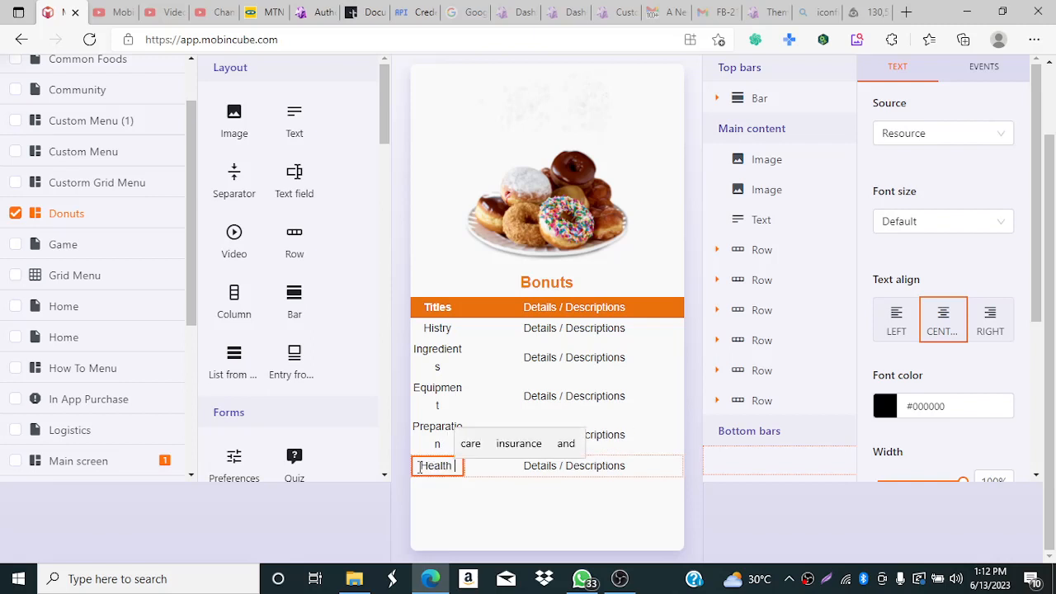
text( Benef)
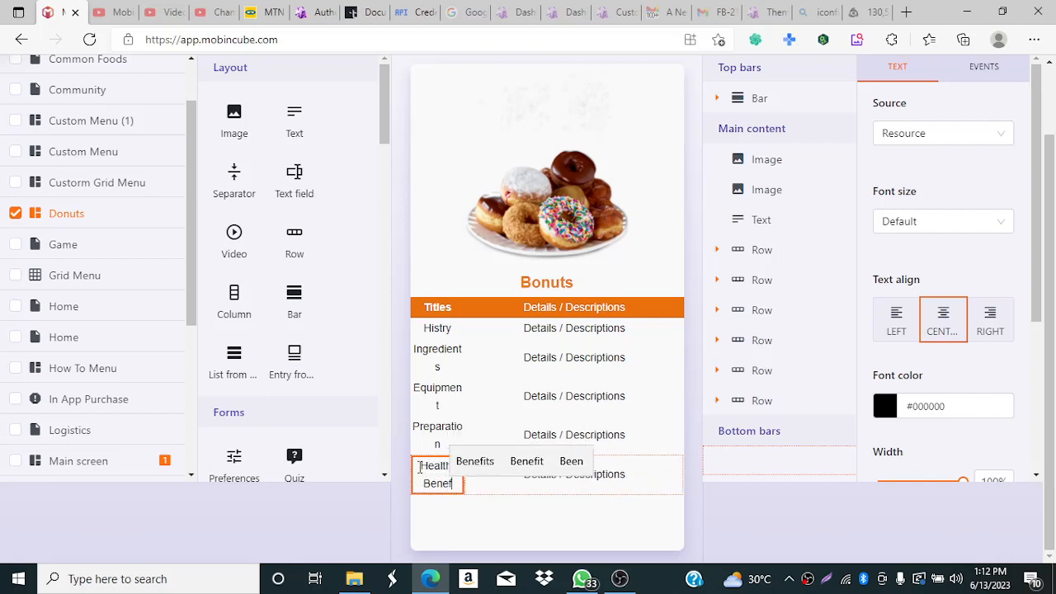
text(its)
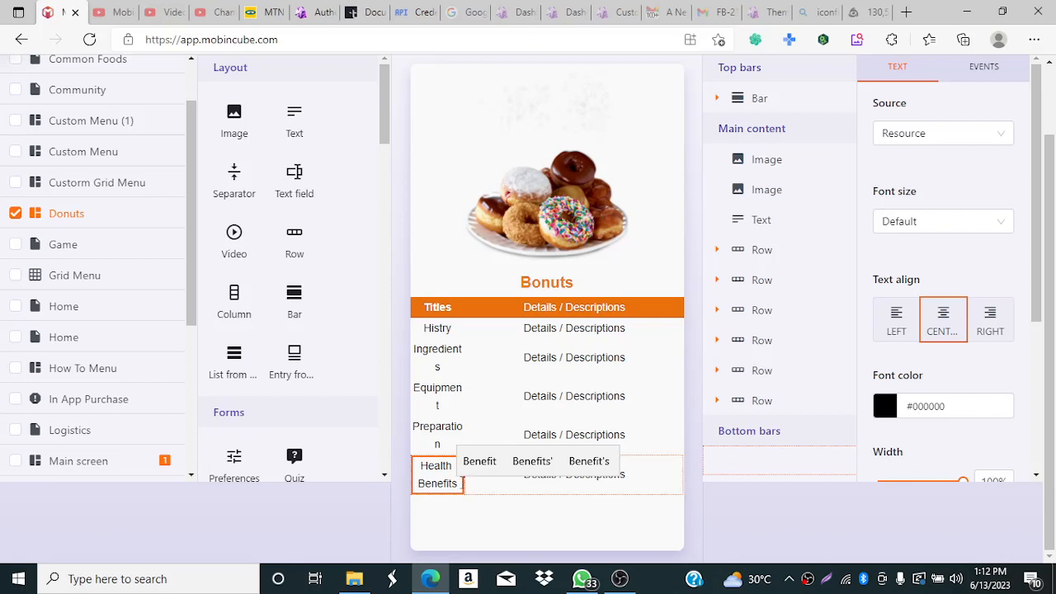
Step: Widen the title column of the Equipment row to 25%
click(452, 401)
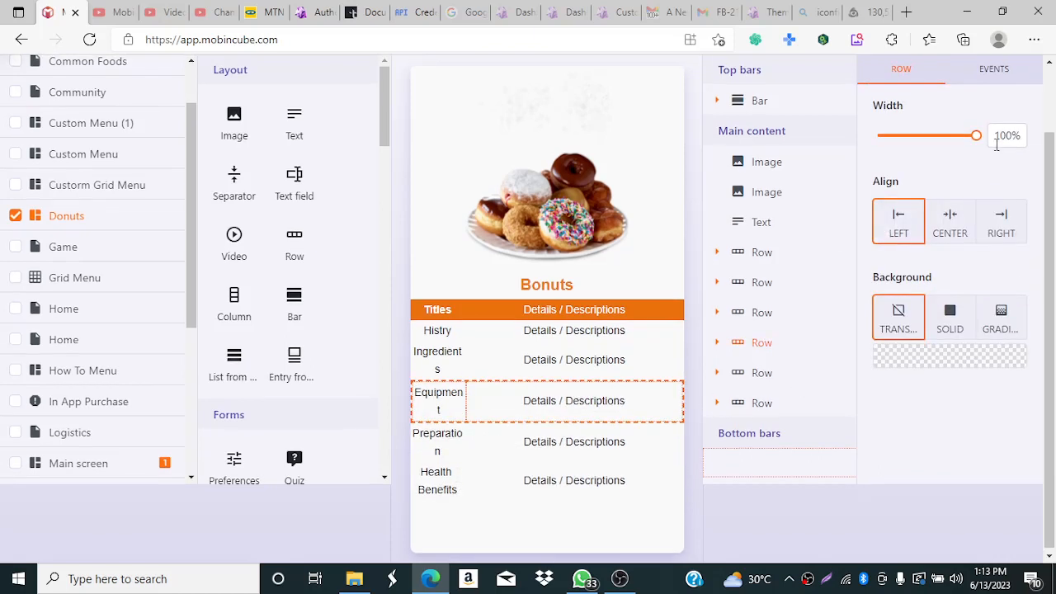
click(445, 402)
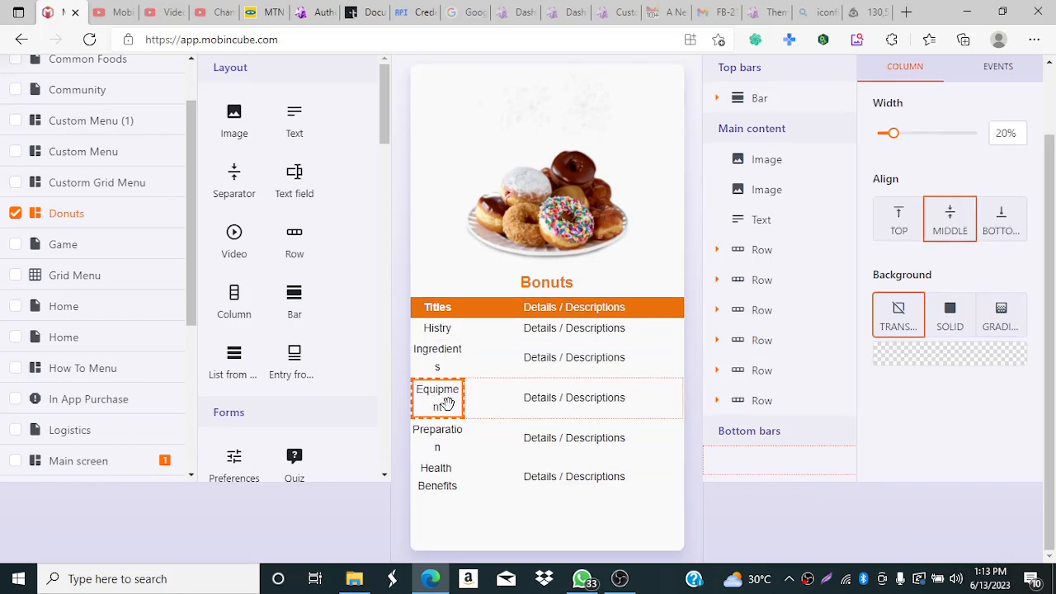
drag(893, 133, 900, 137)
Step: Widen the title column of the Ingredients row to 25%
scroll(901, 138, up, 1)
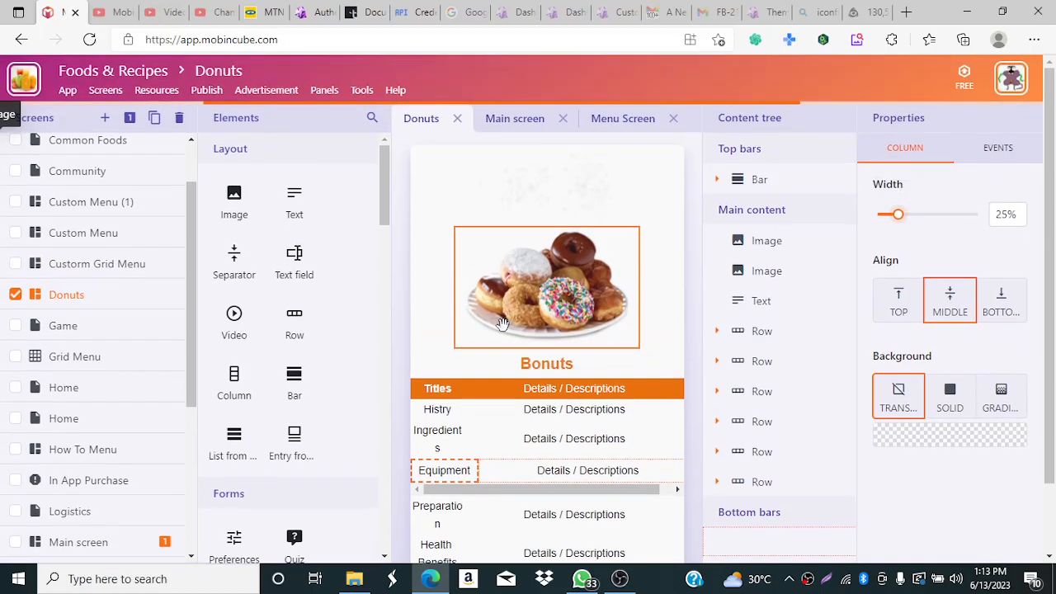
click(443, 350)
scroll(444, 430, down, 1)
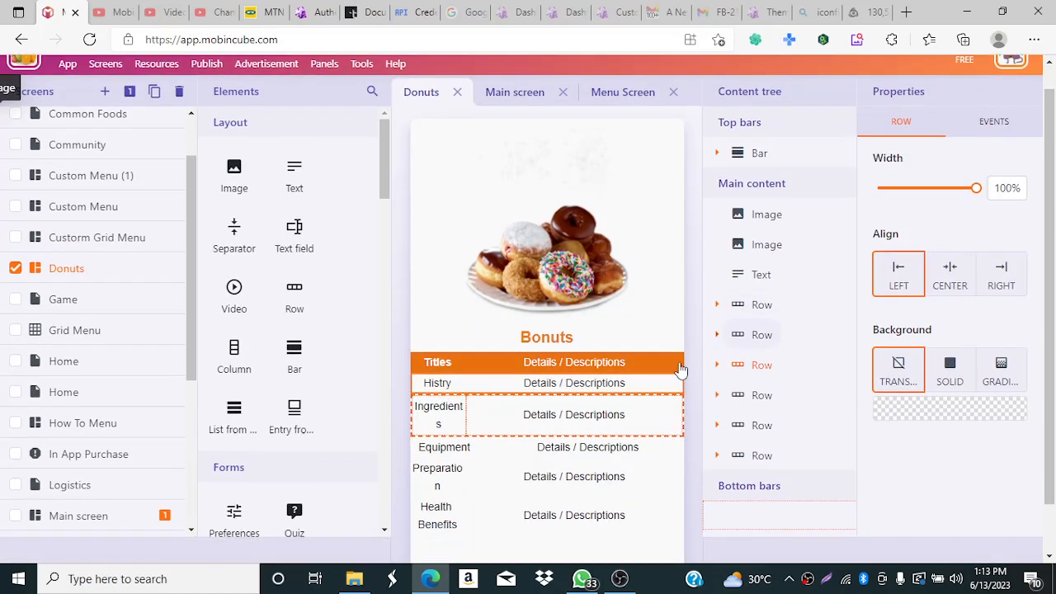
click(446, 372)
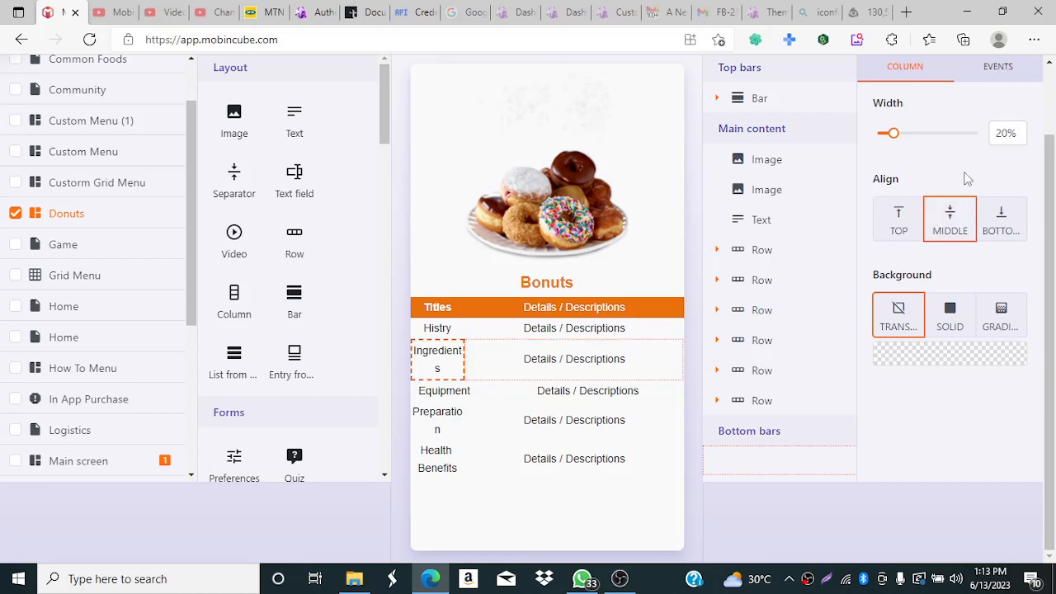
drag(902, 141, 902, 140)
Step: Widen the title column of the Preparation row to 25%
scroll(901, 140, up, 1)
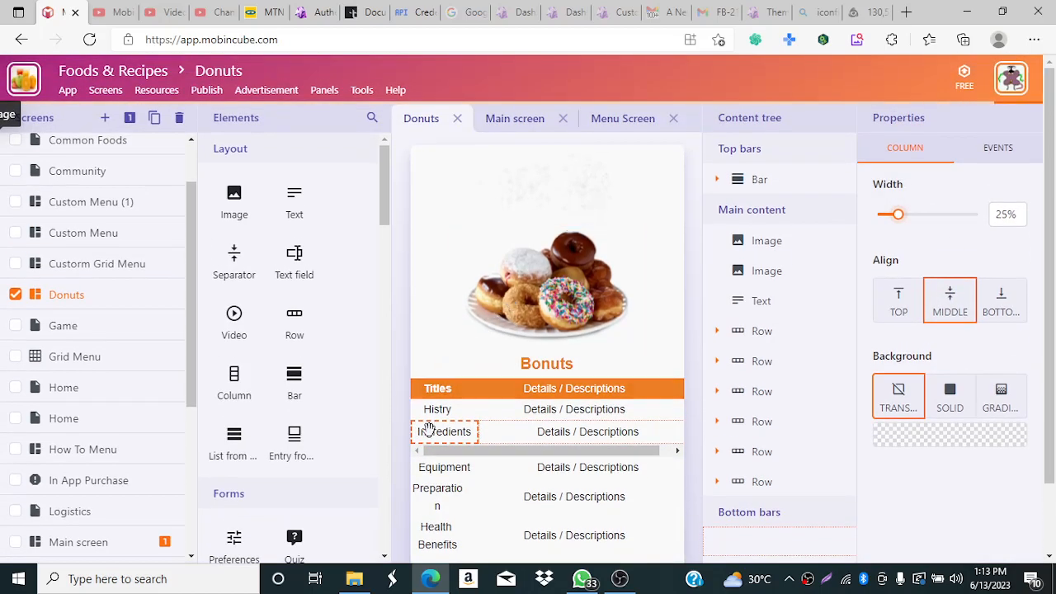
click(444, 498)
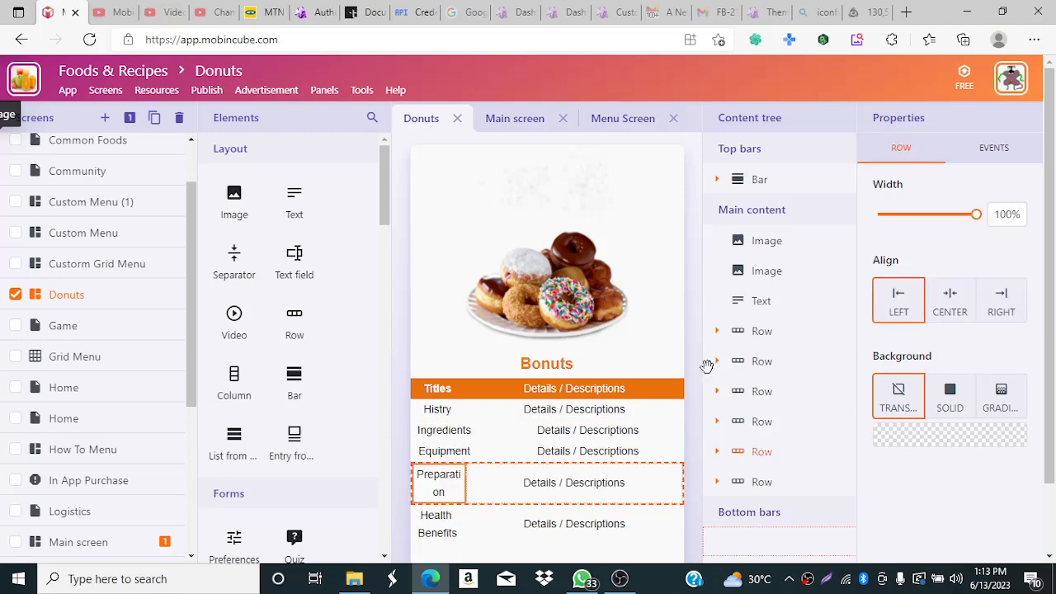
scroll(707, 365, down, 1)
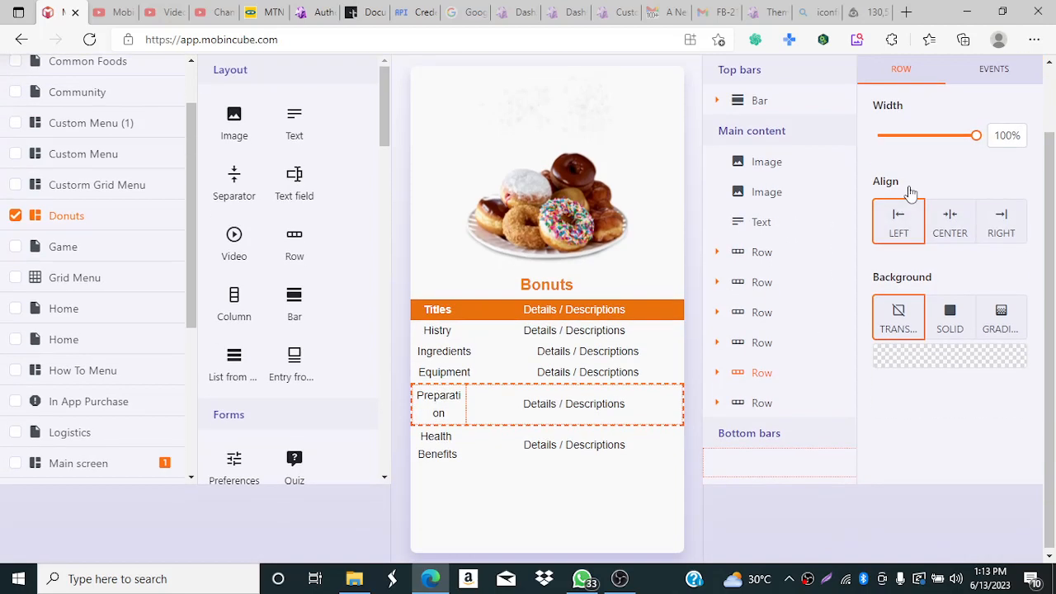
click(435, 411)
drag(893, 134, 900, 135)
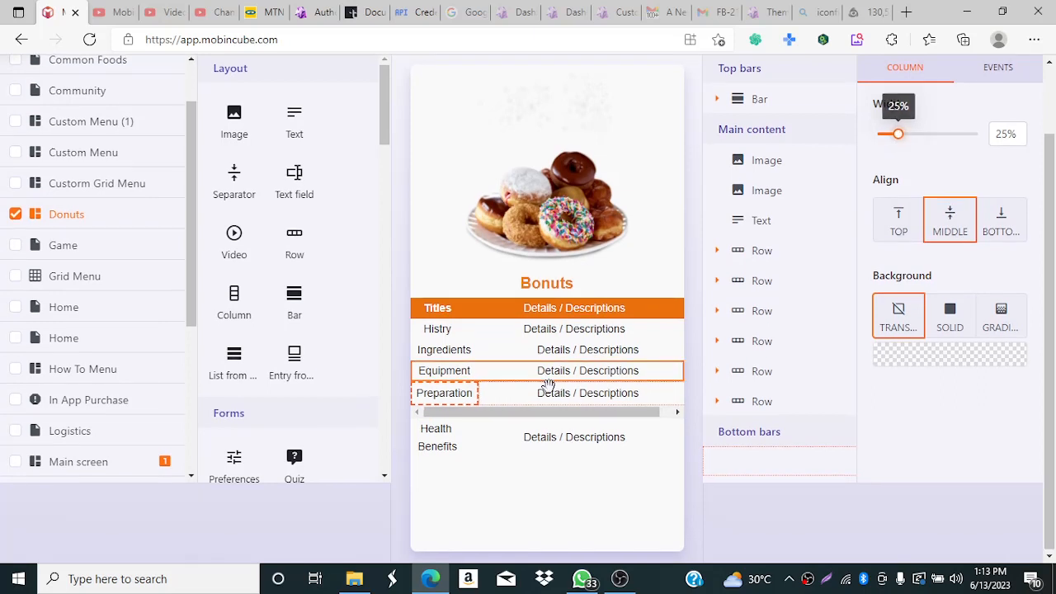
Step: Widen the title column of the Health Benefits row to 25%
click(434, 449)
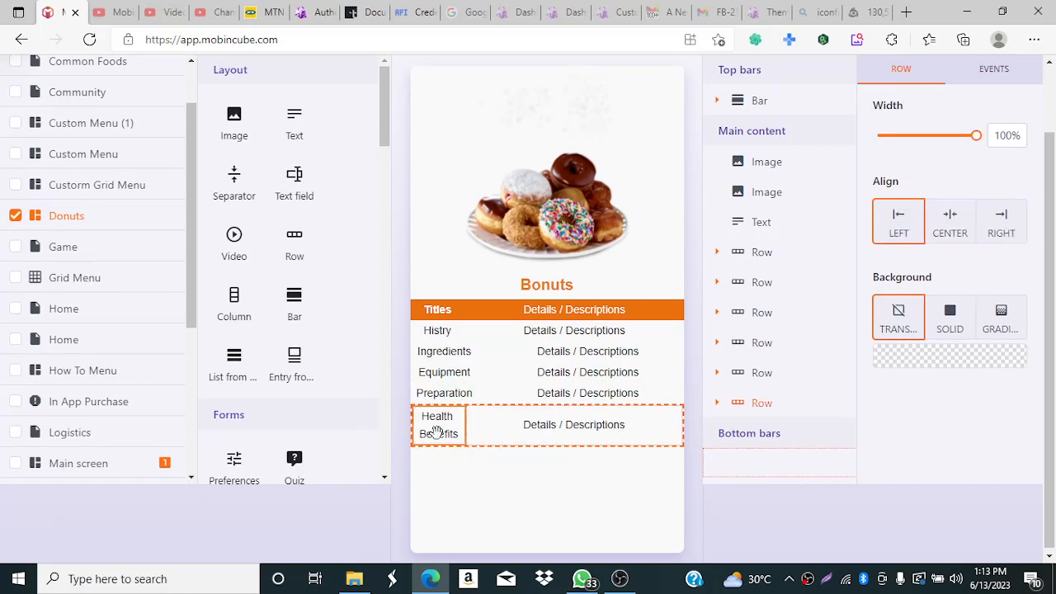
click(435, 430)
click(438, 436)
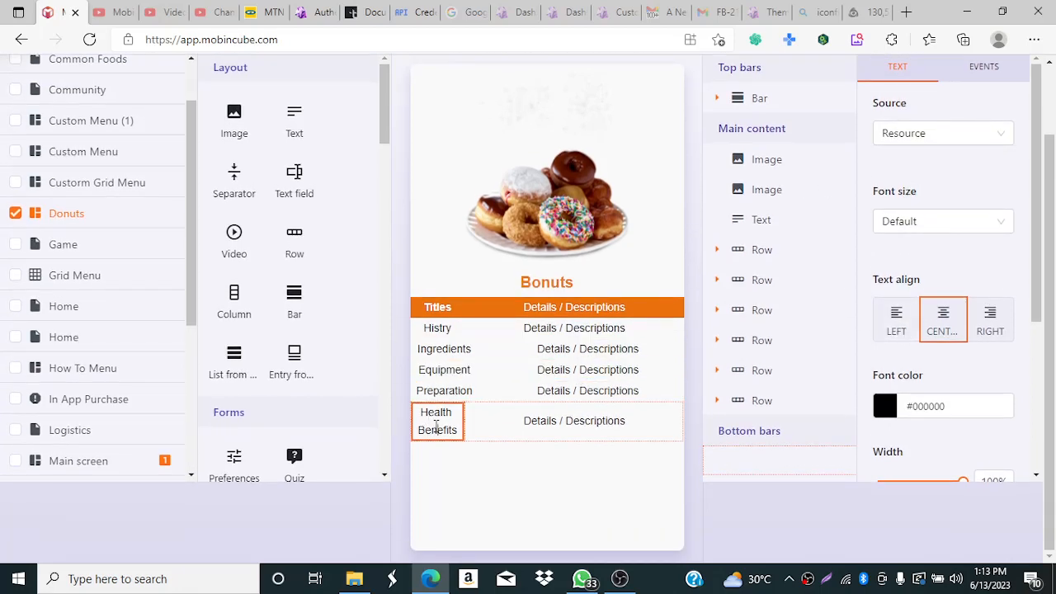
click(443, 424)
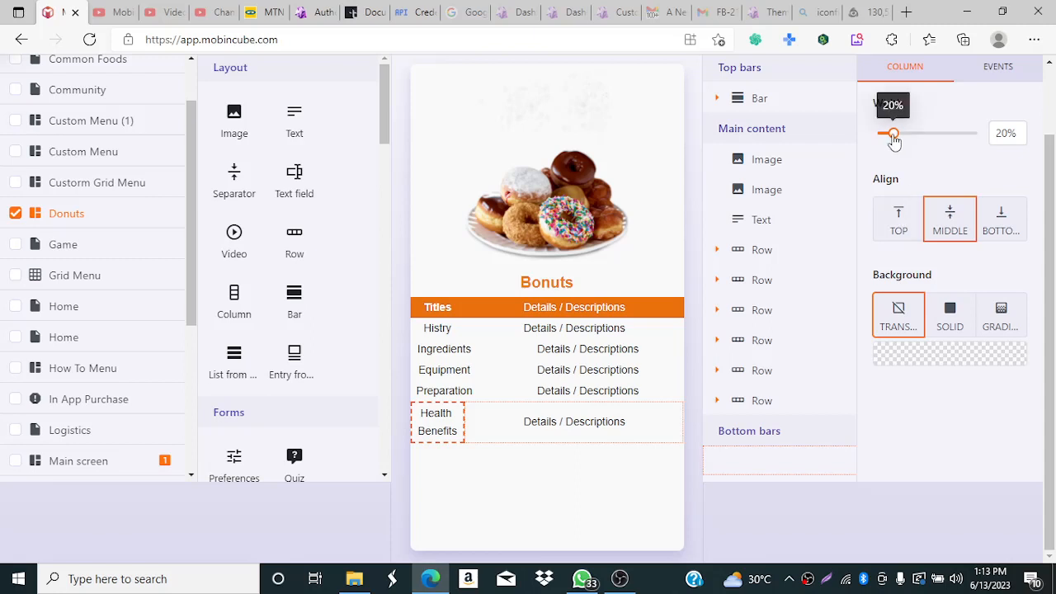
drag(892, 135, 900, 142)
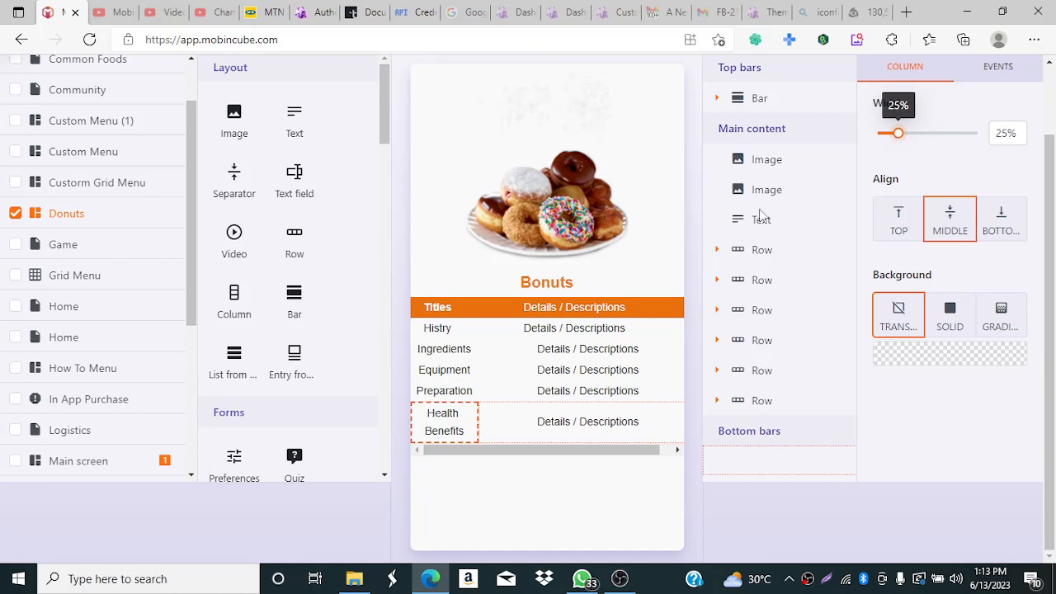
Step: Widen the title column of the Histry row to 25%
scroll(523, 366, up, 2)
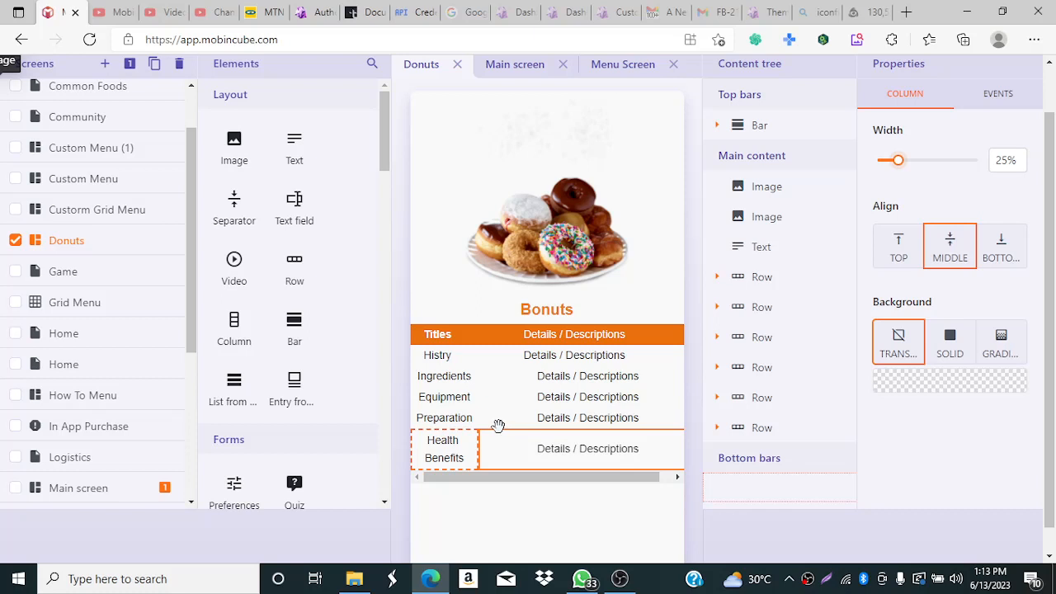
click(449, 414)
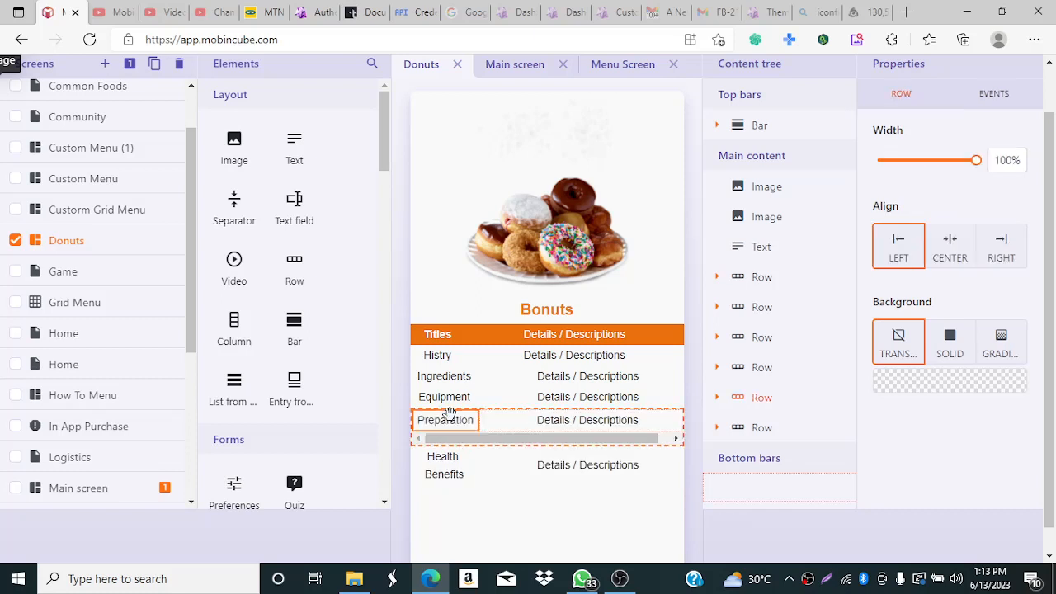
click(446, 357)
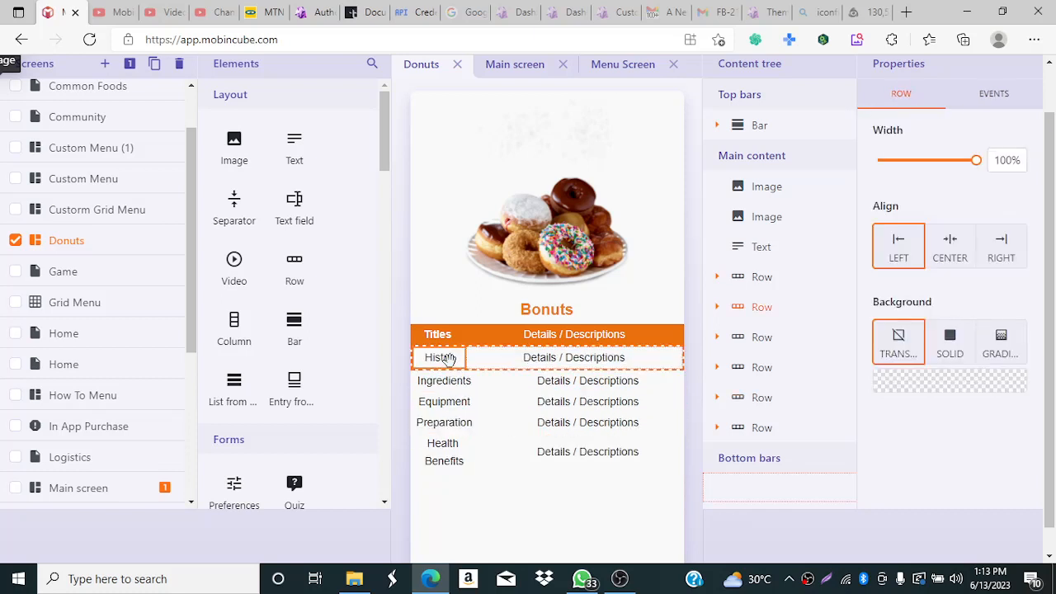
click(446, 358)
scroll(844, 201, up, 2)
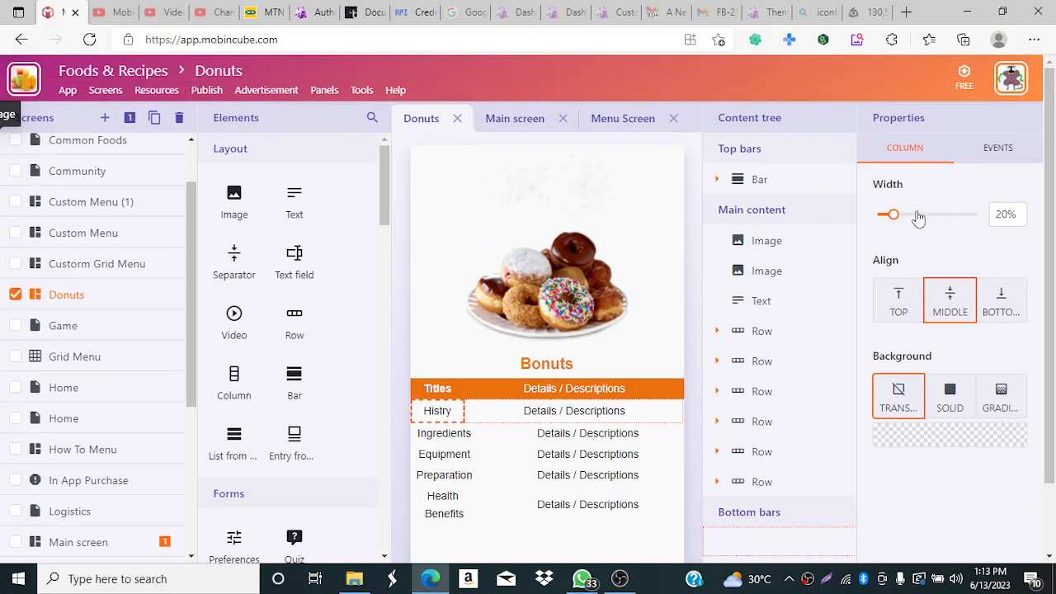
drag(899, 215, 902, 218)
Step: Check the column widths in the Histry row and set the Ingredients row's description column width to 75%
scroll(710, 368, down, 2)
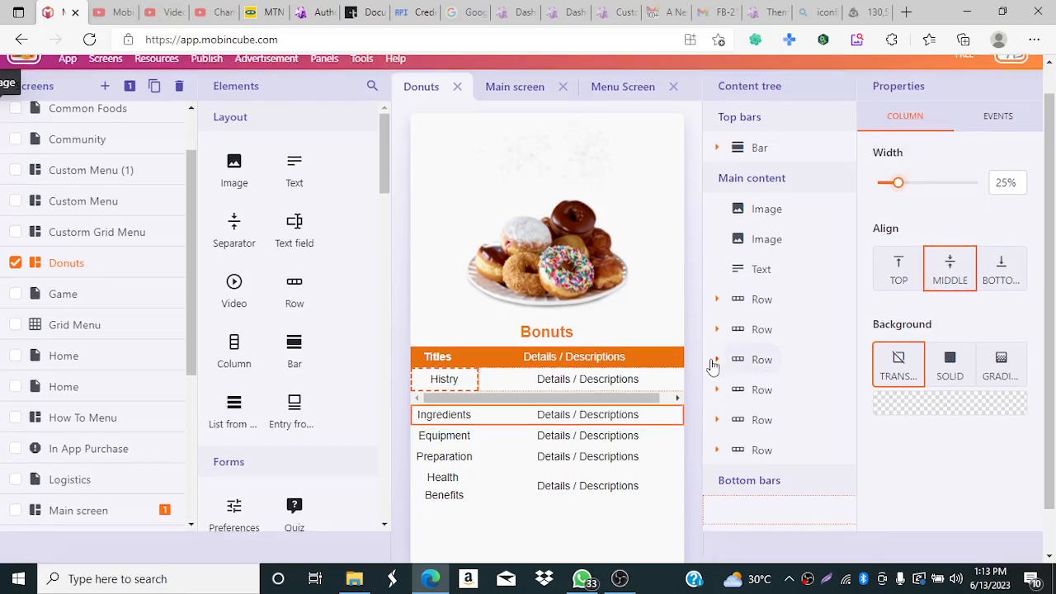
click(691, 355)
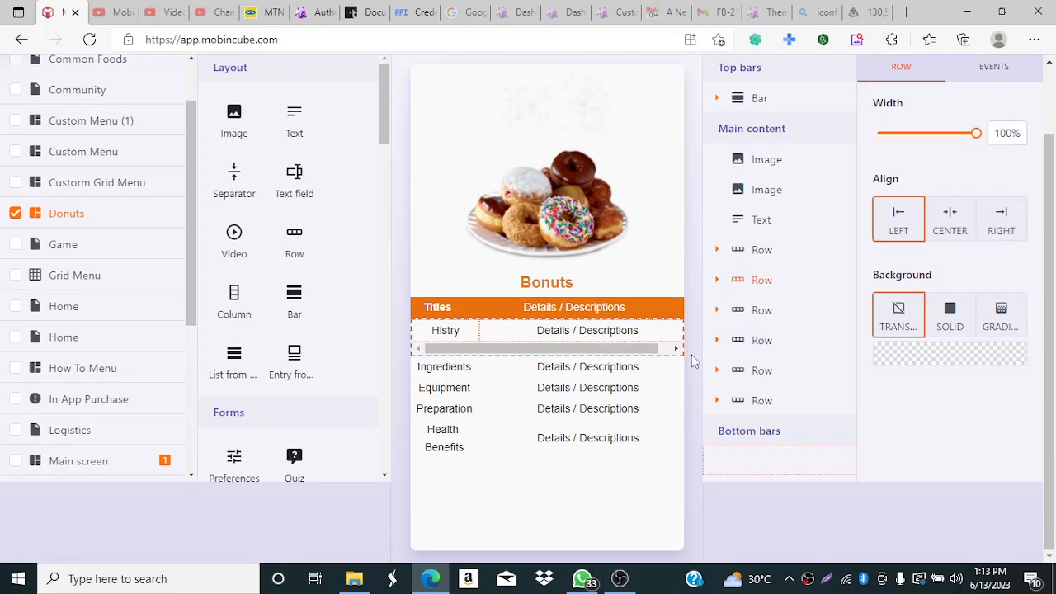
click(585, 330)
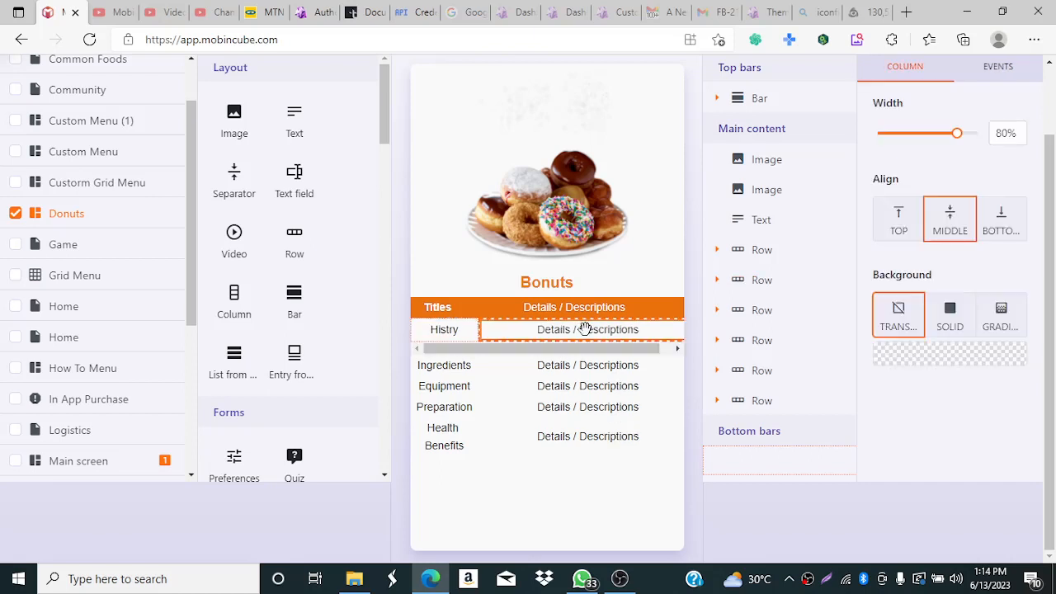
click(434, 331)
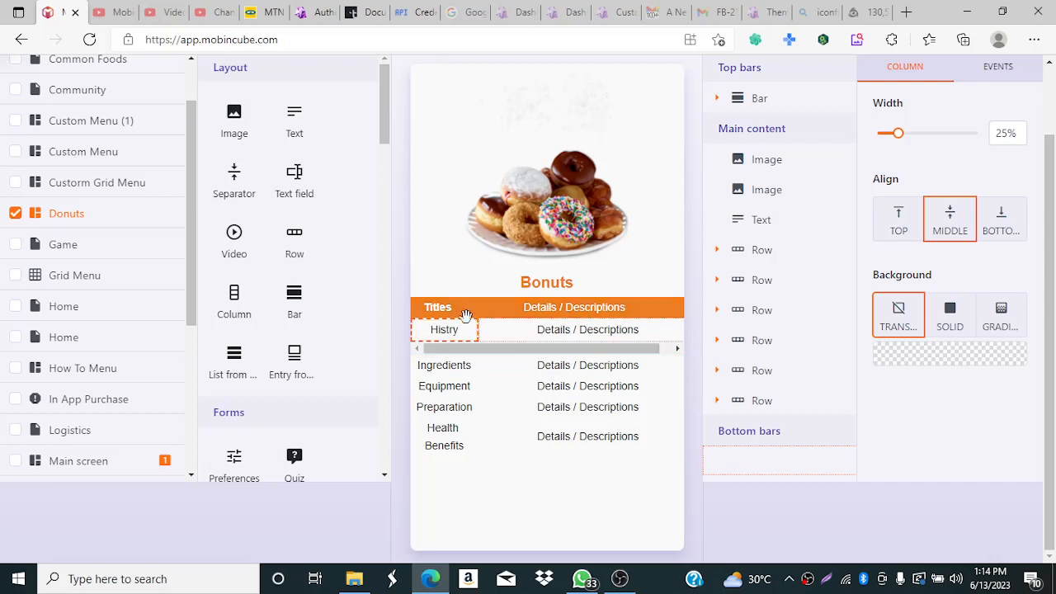
click(544, 365)
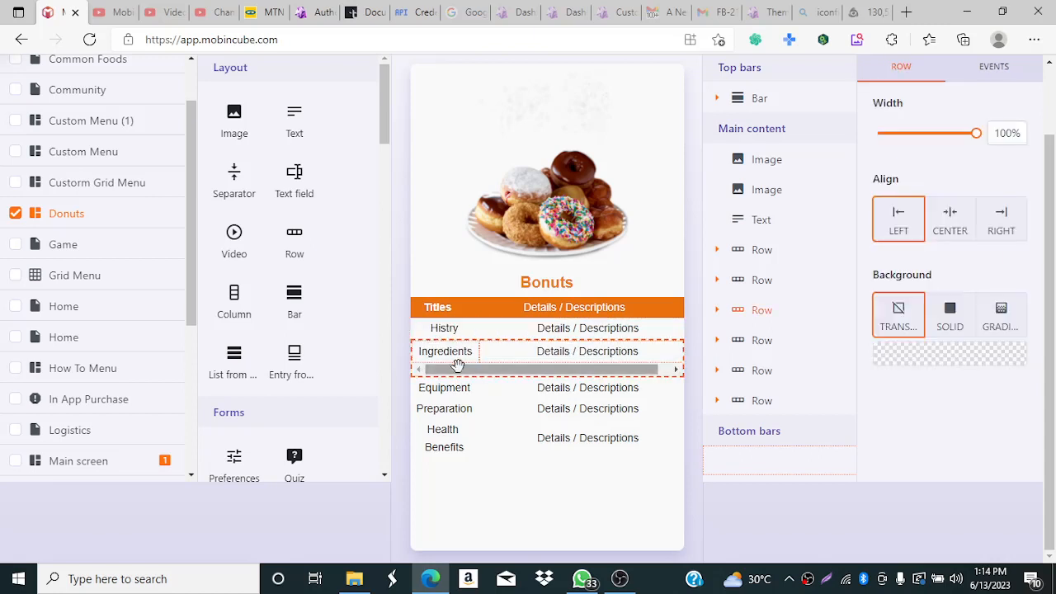
click(564, 352)
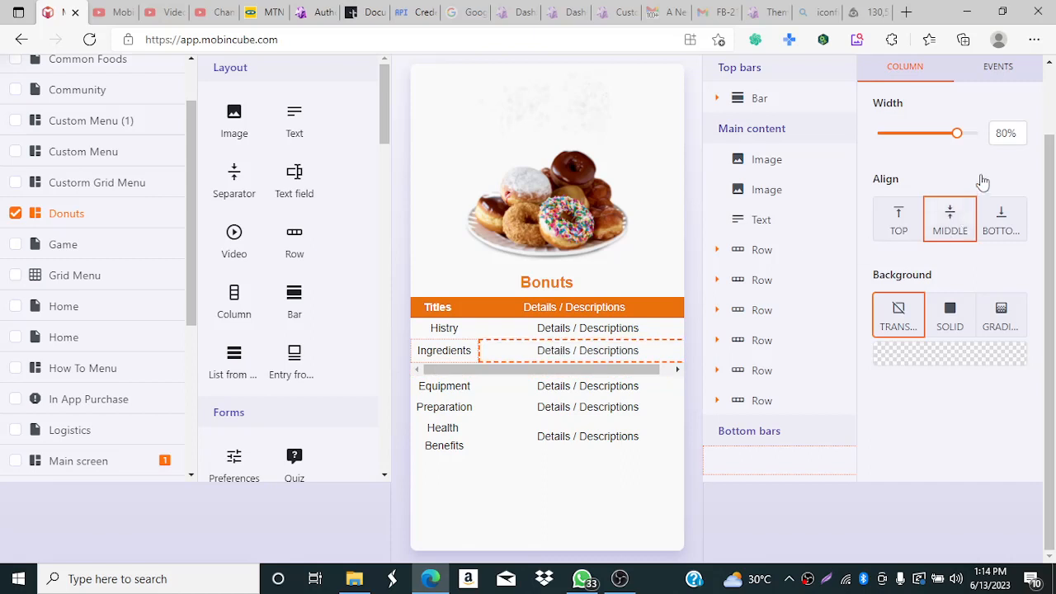
drag(1006, 133, 993, 133)
text(75)
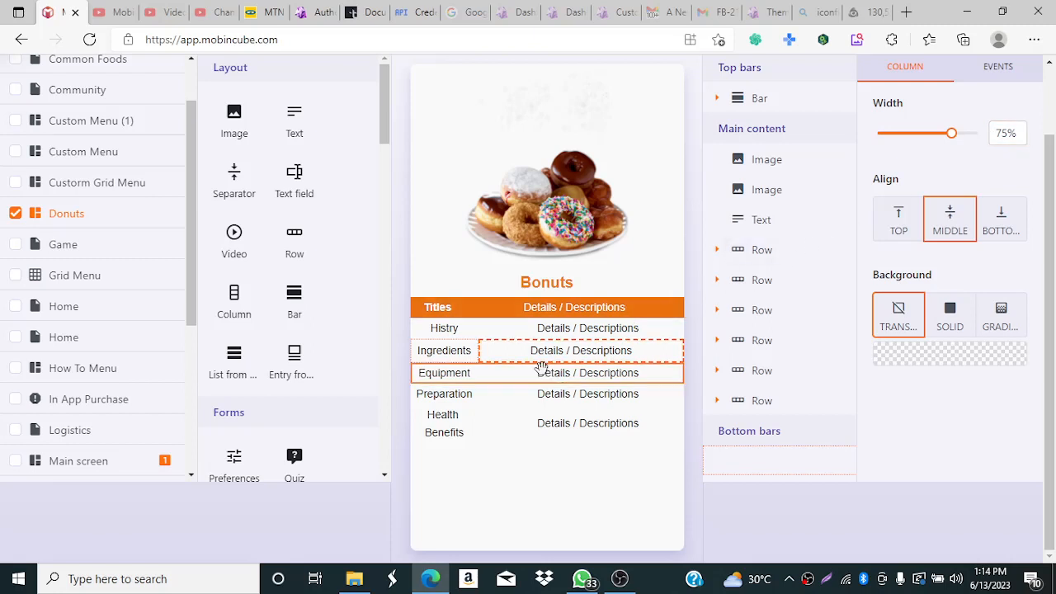
Step: Set the width of the Equipment row's description column to 75%
click(540, 367)
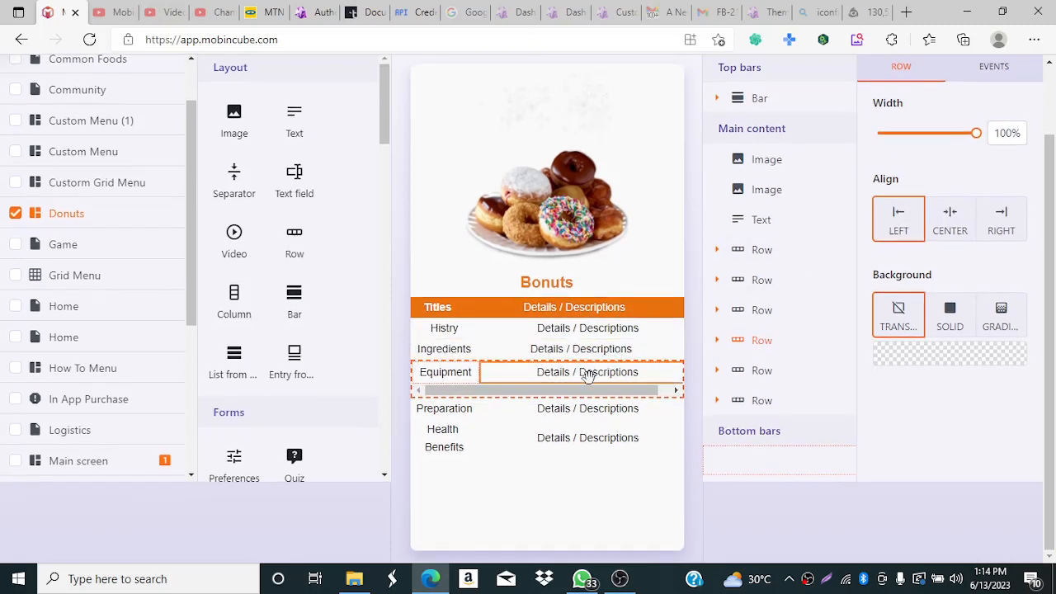
click(587, 372)
double_click(1001, 134)
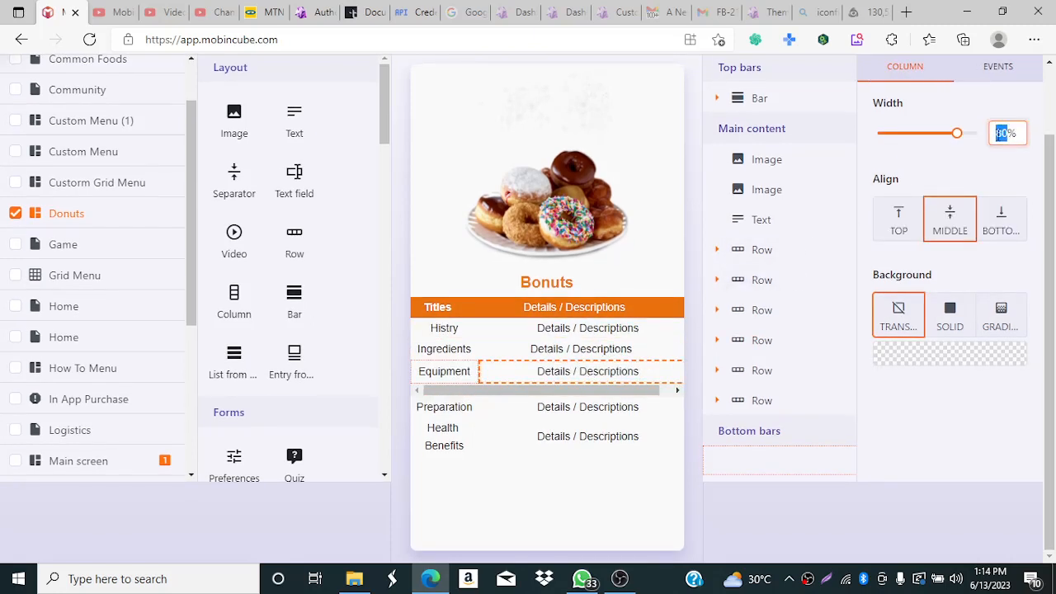
text(75)
key(Return)
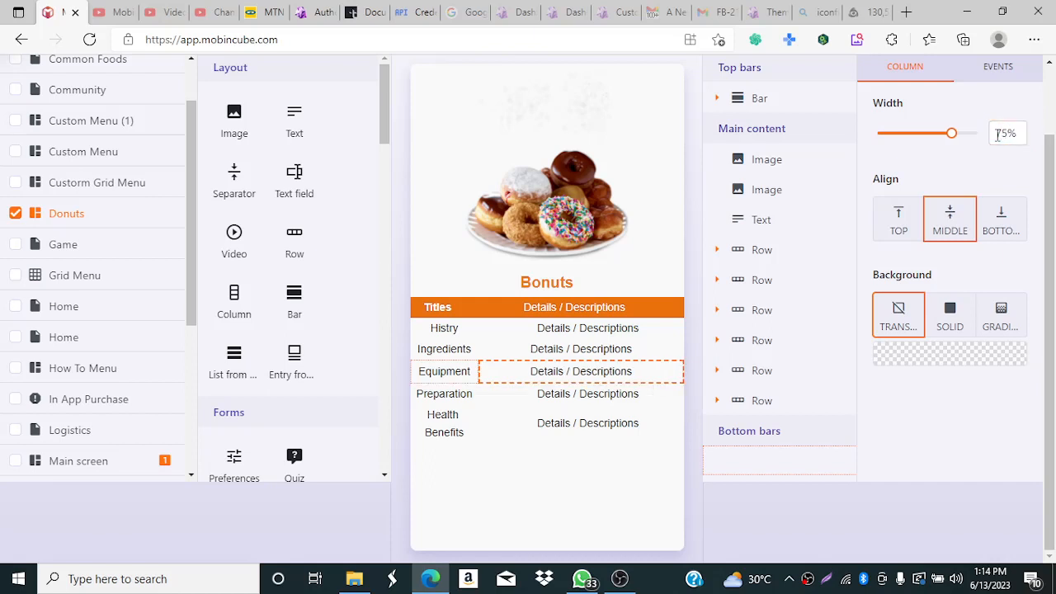
Step: Check the Ingredients row's description column and set the Histry row's description column width to 75%
click(594, 351)
click(594, 350)
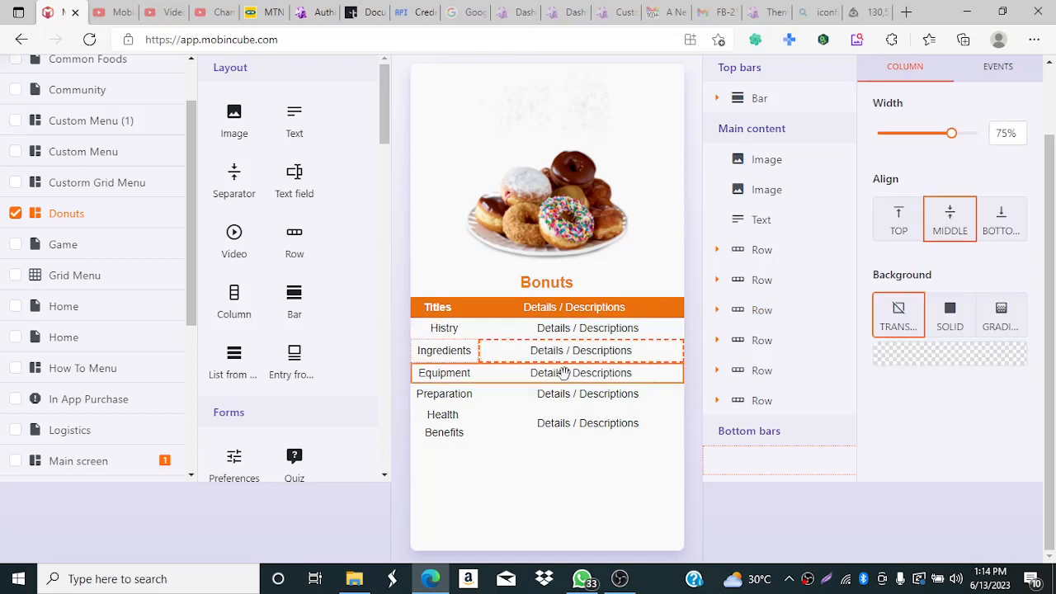
click(577, 330)
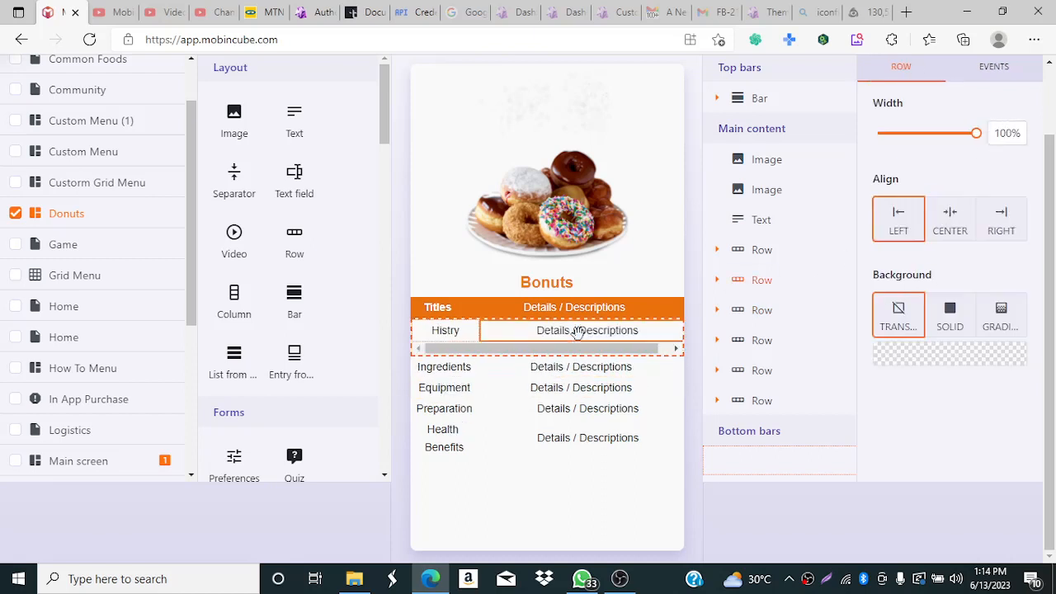
click(577, 330)
double_click(989, 138)
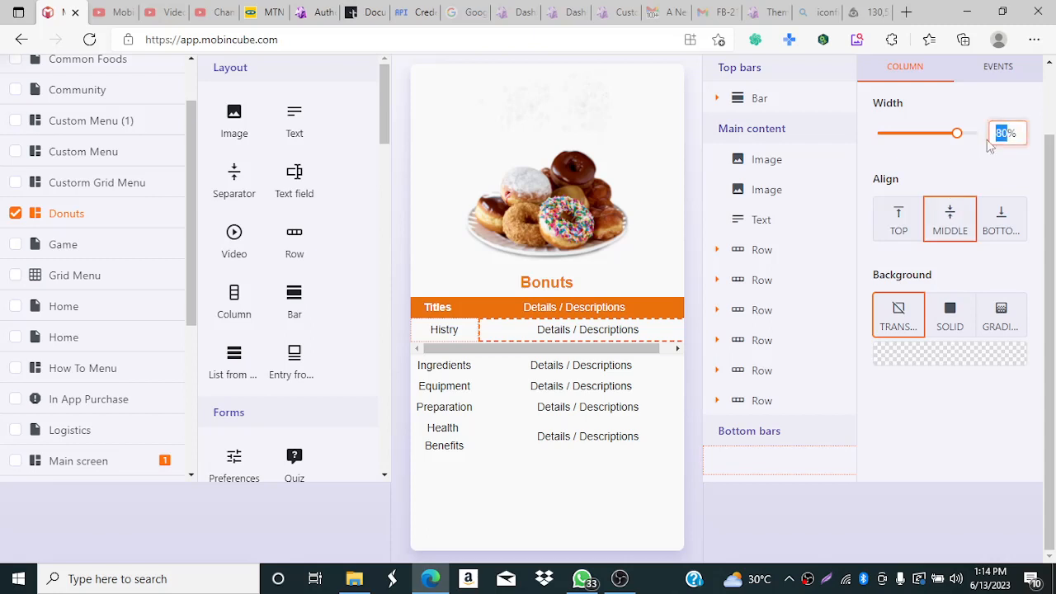
key(BackSpace)
text(75)
key(Return)
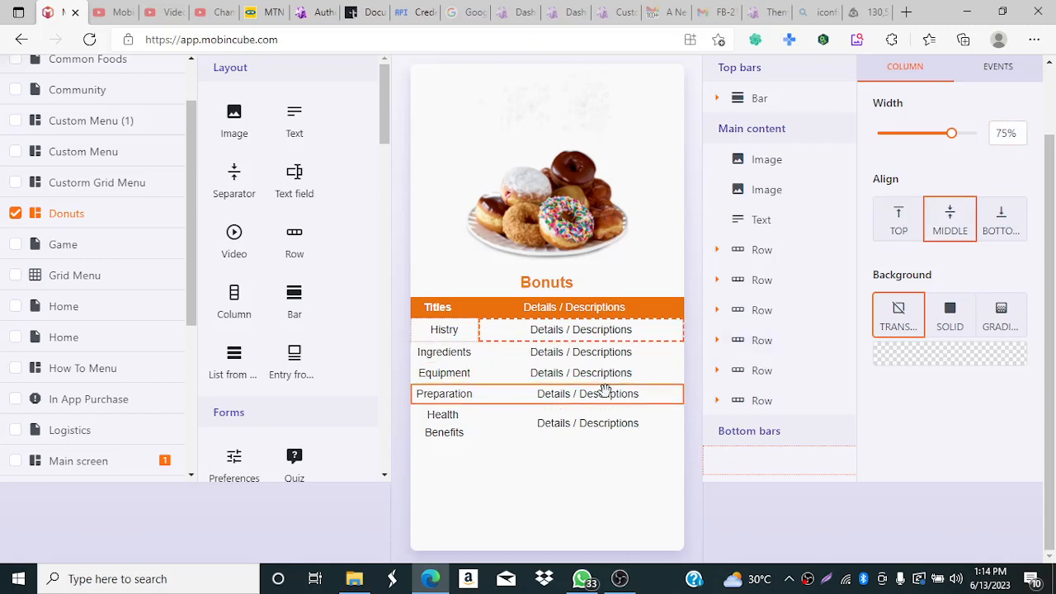
Step: Set the width of the Preparation row's description column to 75%
click(576, 396)
click(575, 398)
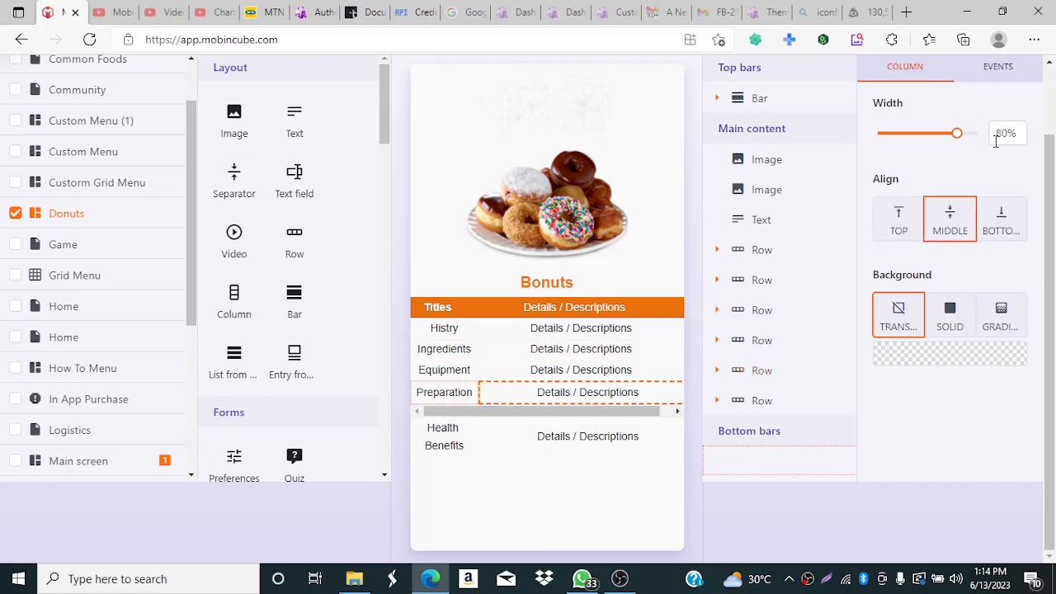
drag(1007, 136, 991, 140)
text(75)
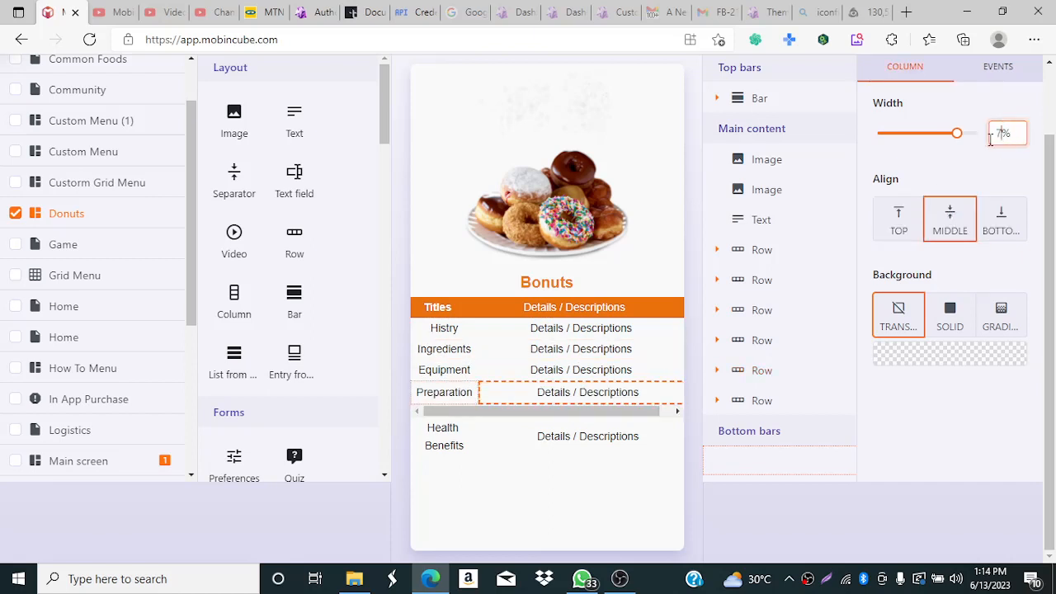
key(Return)
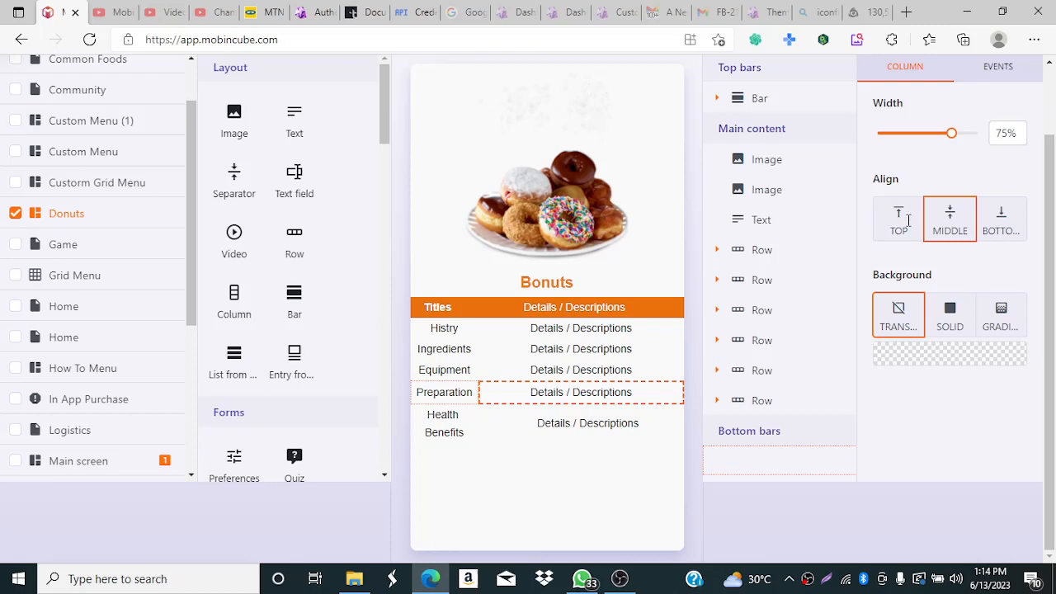
Step: Set the width of the Health Benefits row's description column to 75%
click(594, 420)
click(566, 426)
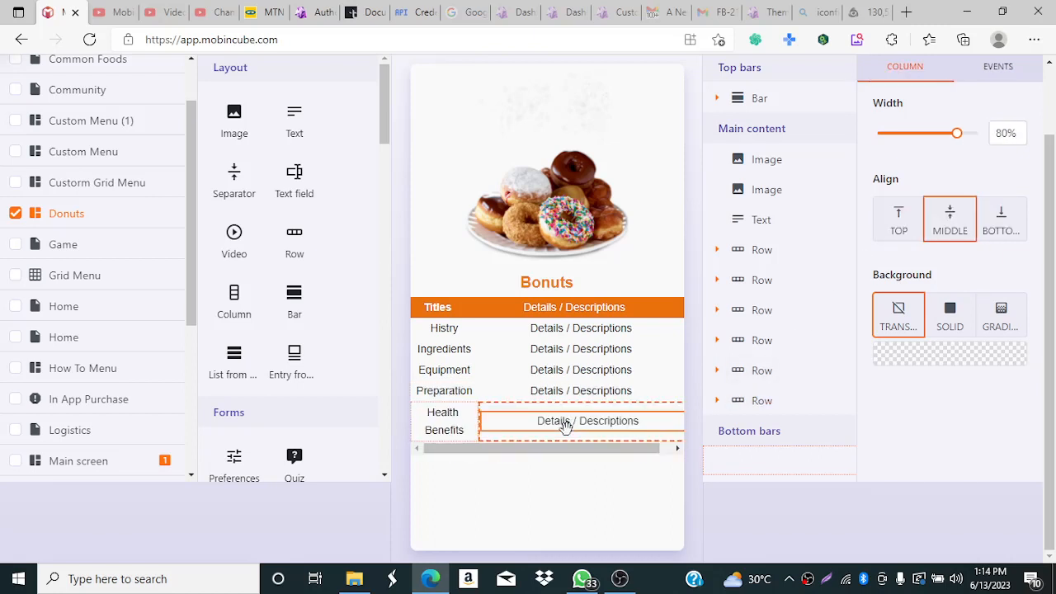
double_click(1003, 133)
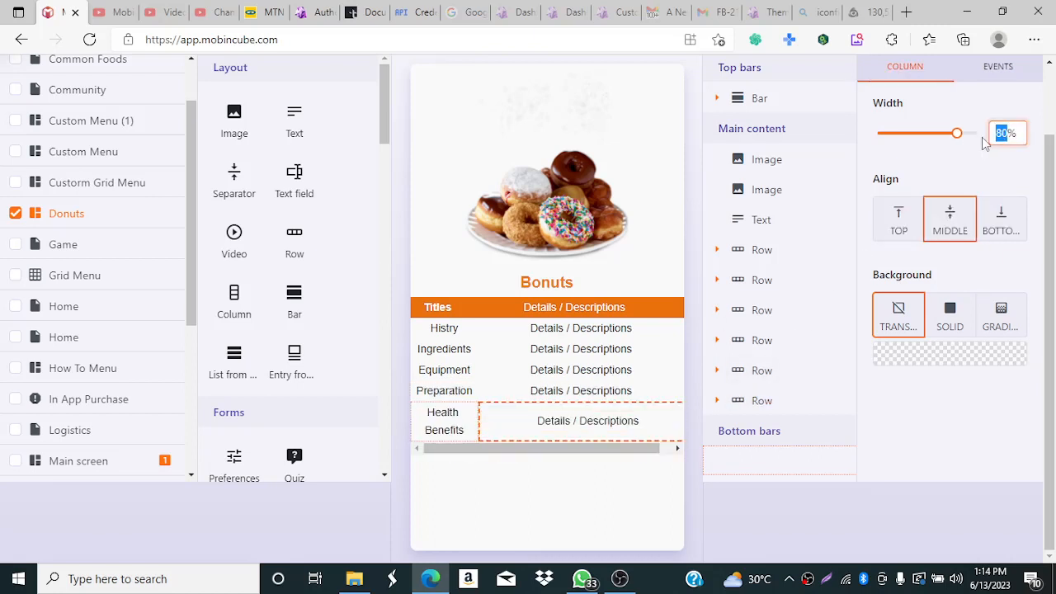
key(BackSpace)
text(75)
key(Return)
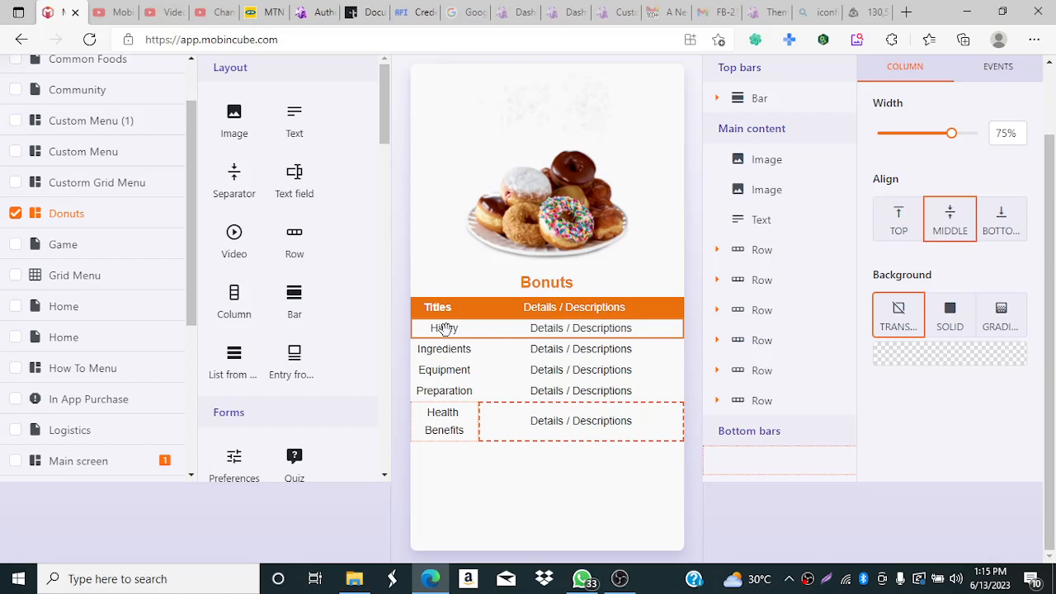
Step: Open the ChatGPT browser extension and send it the prompt "History of Donuts"
scroll(724, 186, up, 2)
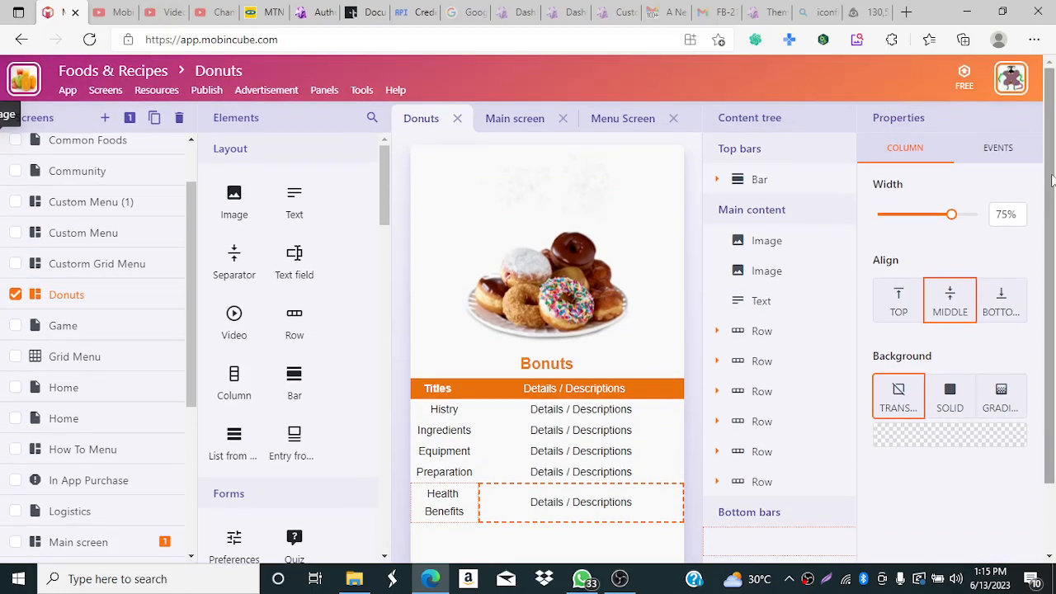
drag(1053, 180, 1055, 279)
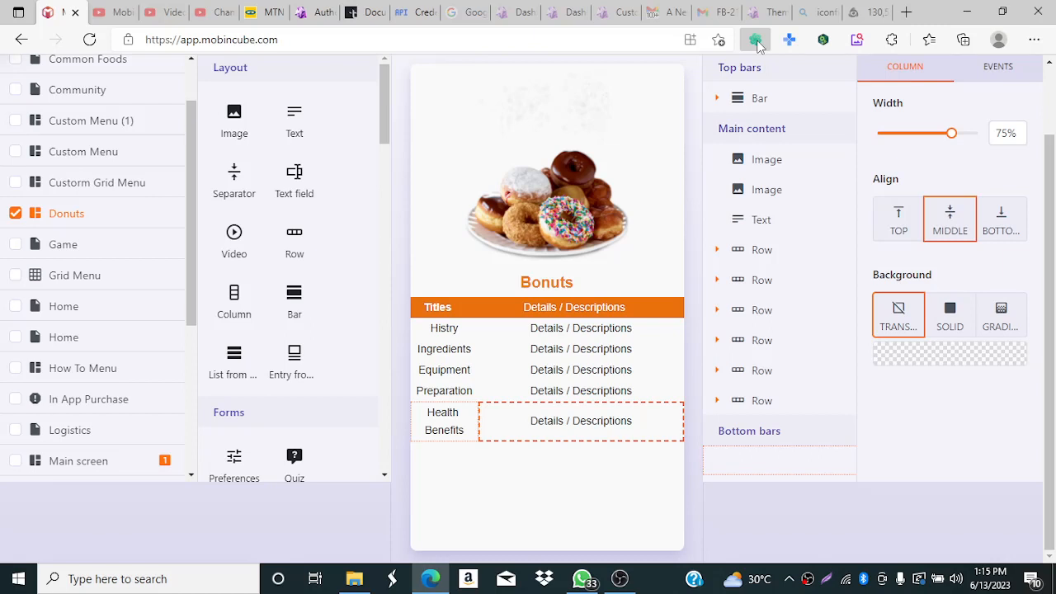
click(756, 41)
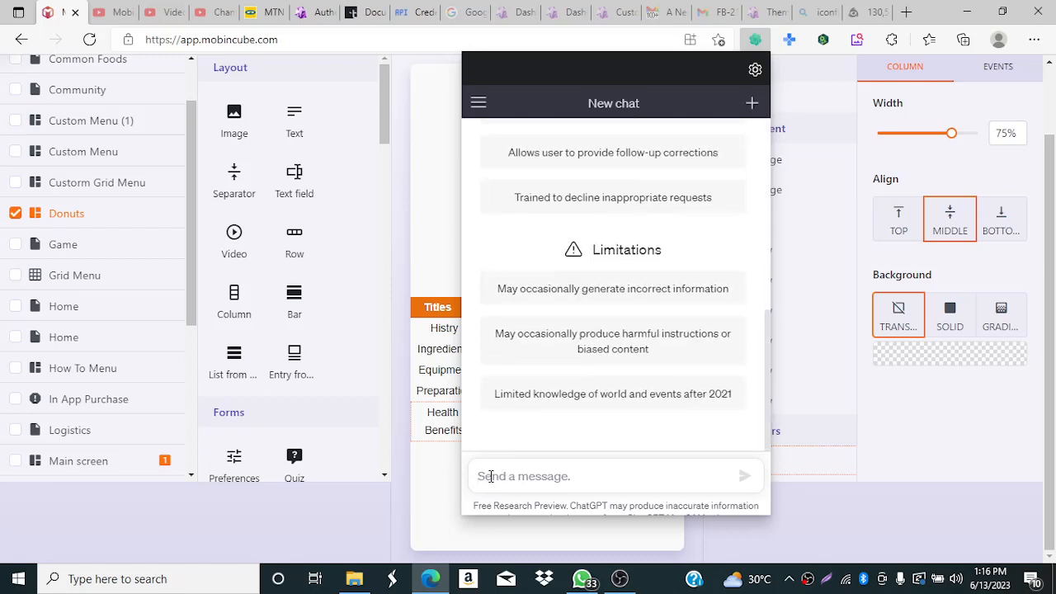
text(Hist)
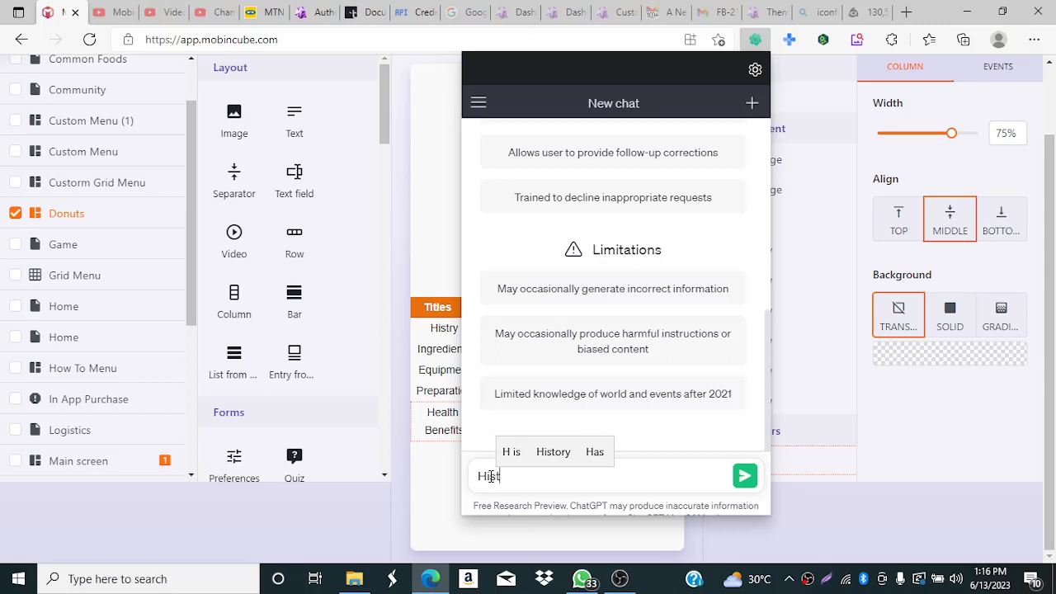
text(ory of )
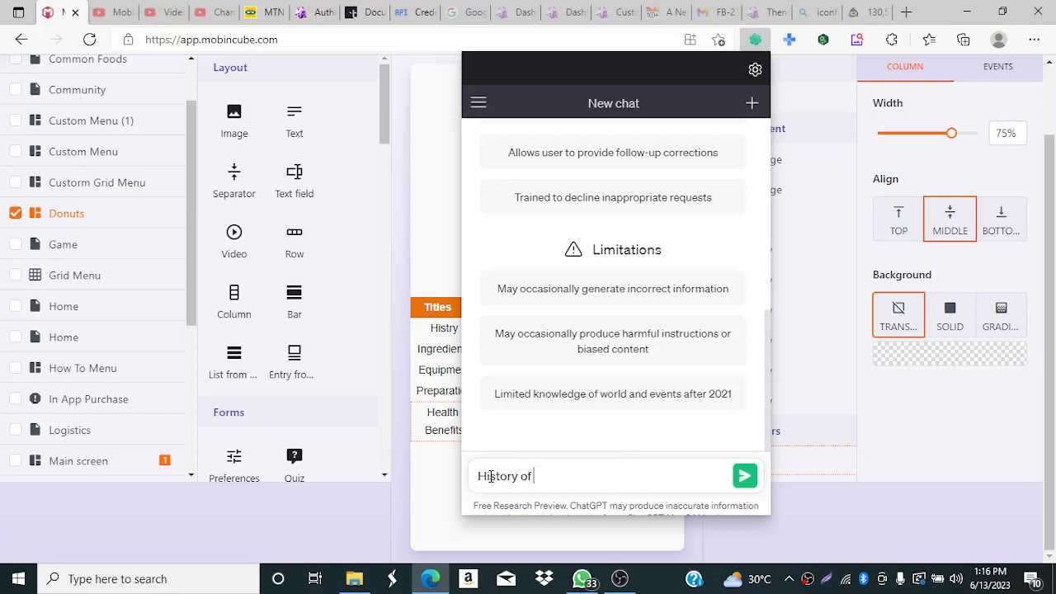
text(Donuts)
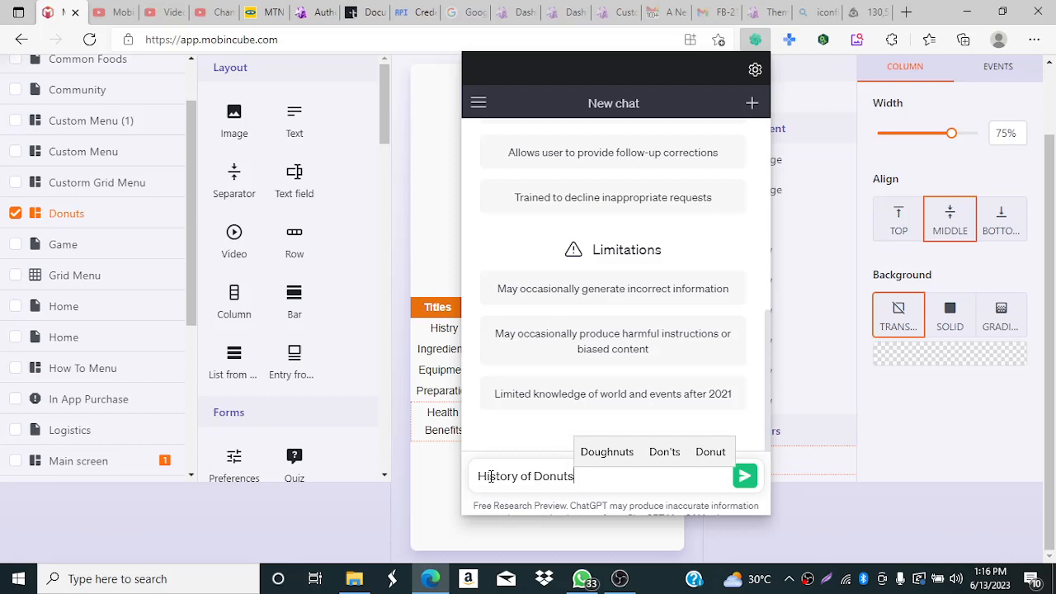
click(743, 485)
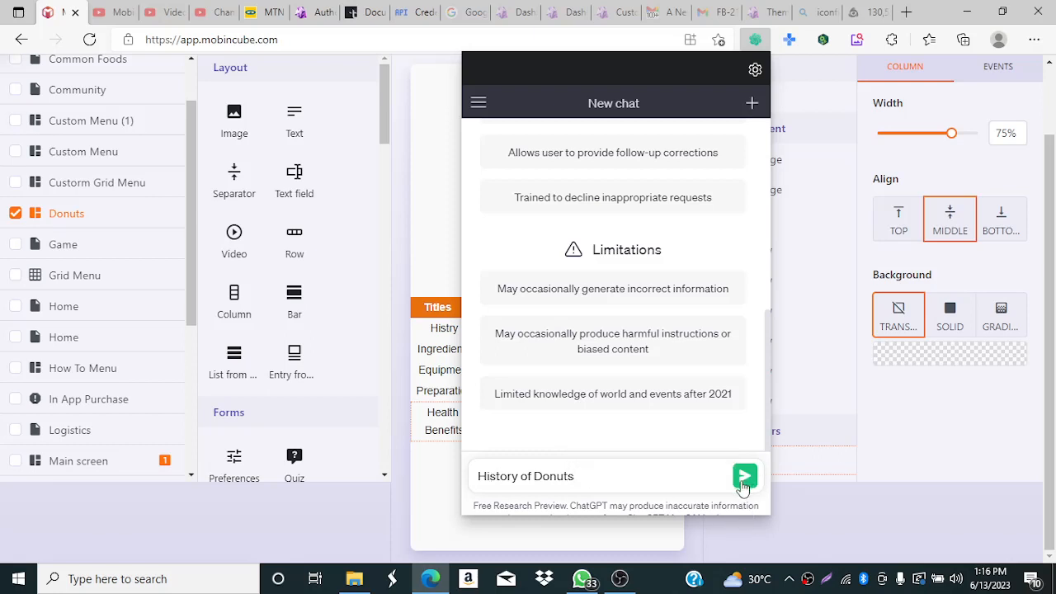
click(744, 478)
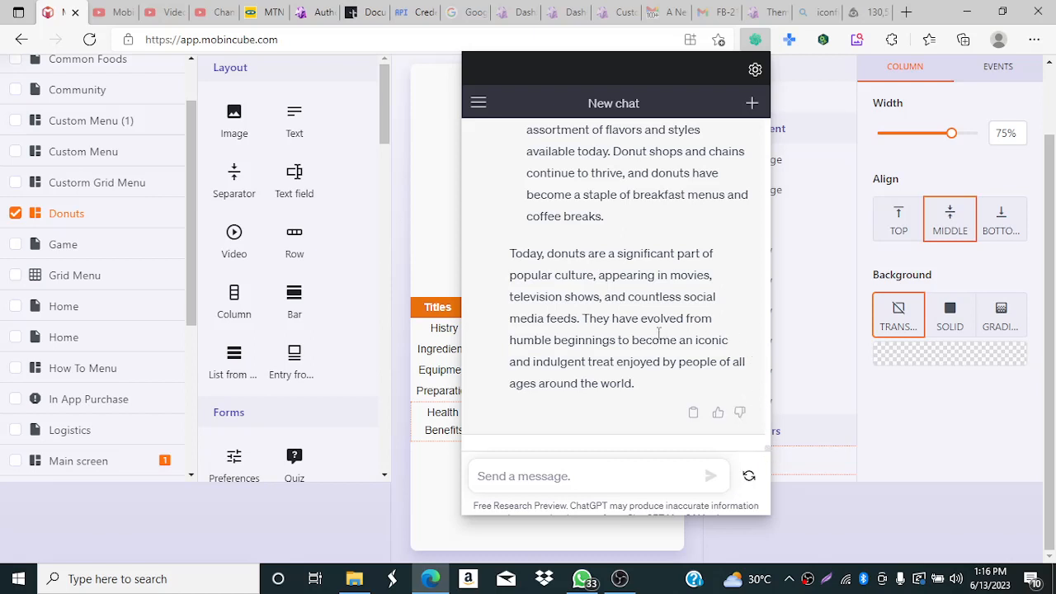
Step: Select and copy ChatGPT's entire answer about the history of donuts, from the introduction to the closing paragraph
drag(659, 332, 648, 228)
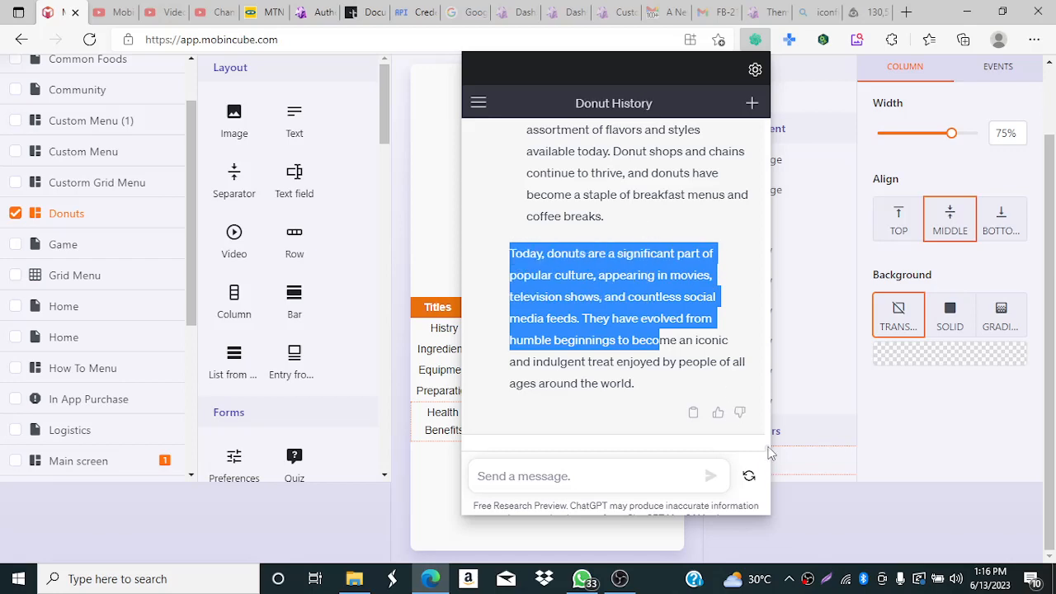
scroll(760, 405, up, 3)
scroll(760, 404, up, 15)
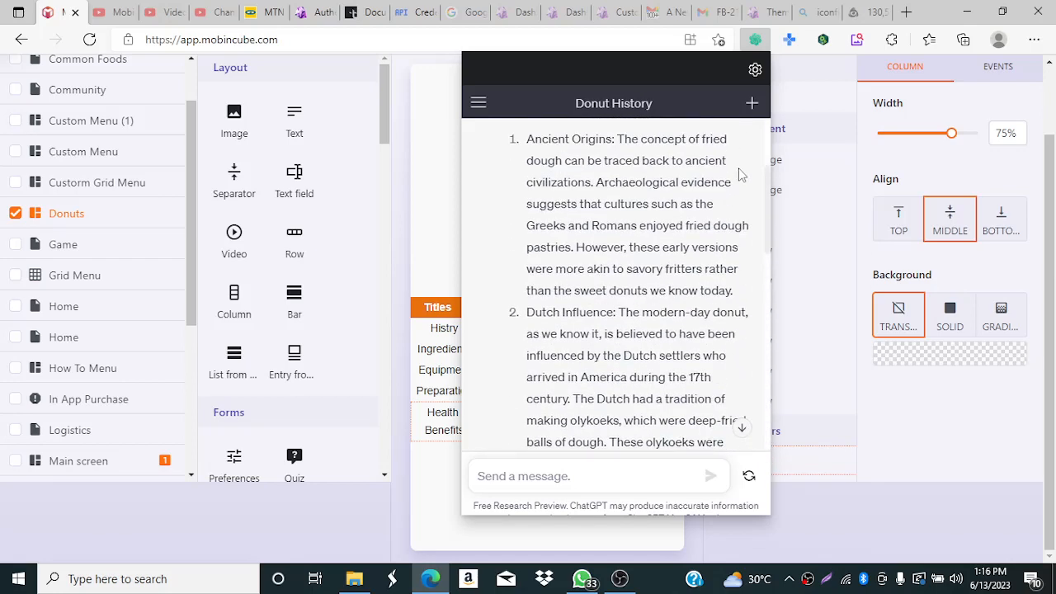
scroll(739, 129, up, 1)
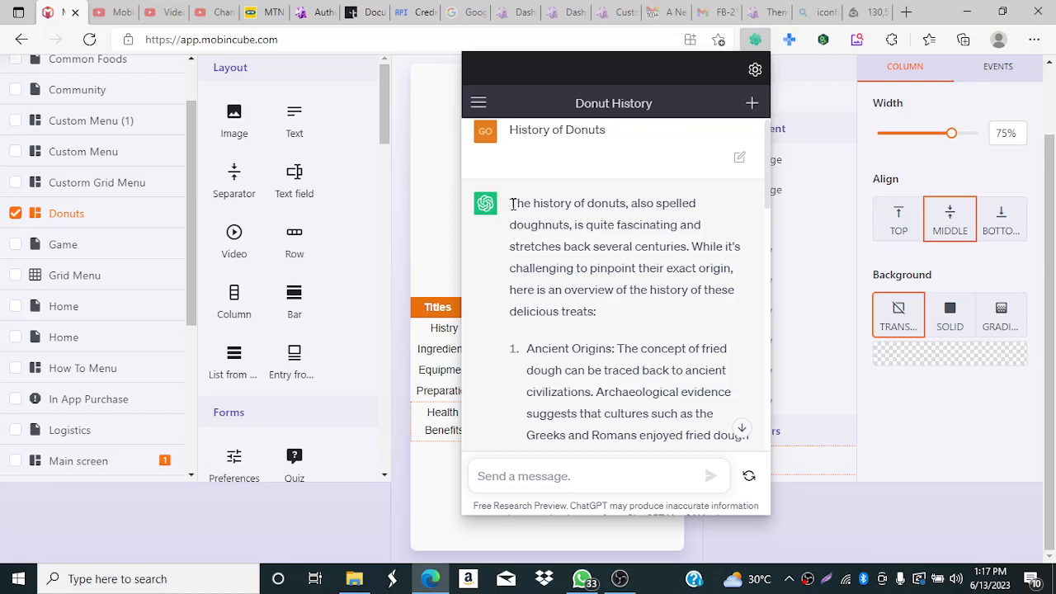
drag(511, 203, 552, 348)
scroll(574, 531, down, 5)
drag(573, 530, 588, 512)
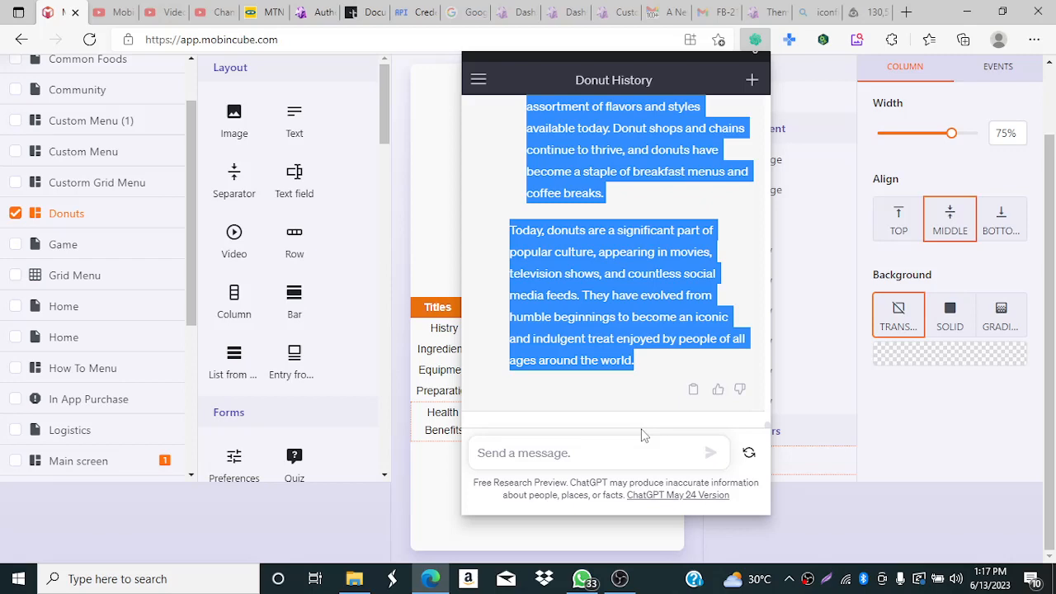
Step: Return to the Donuts screen and replace the Histry row's "Details / Descriptions" placeholder with the copied donut history
click(437, 297)
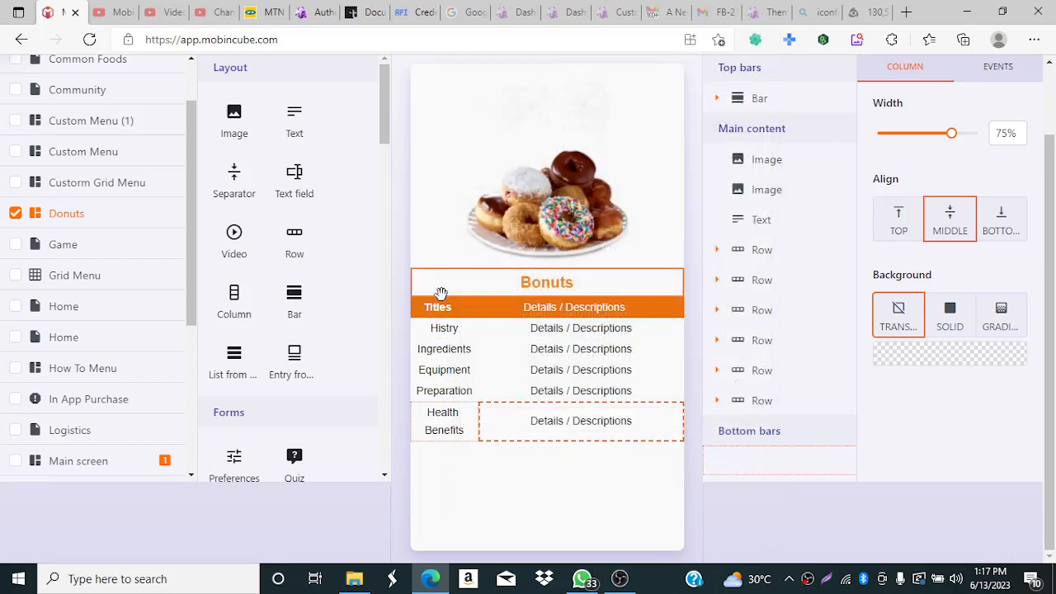
click(438, 293)
click(546, 331)
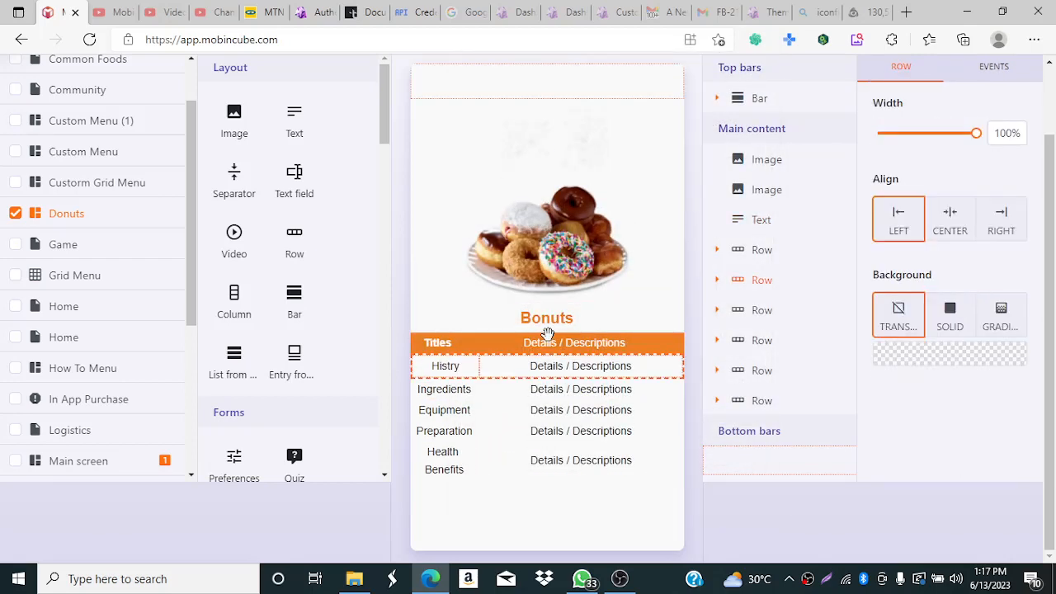
click(575, 369)
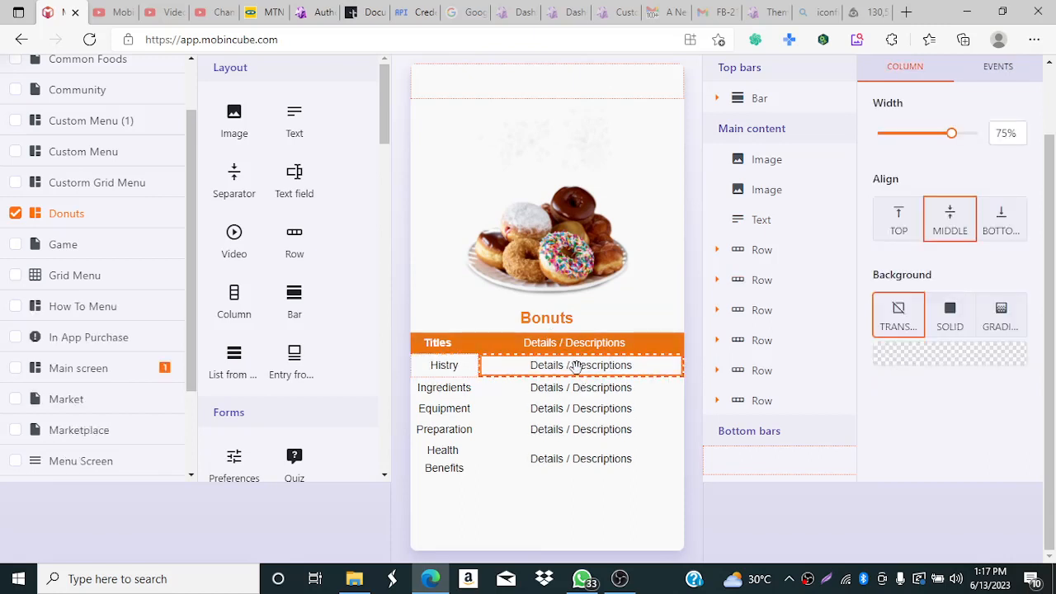
click(576, 368)
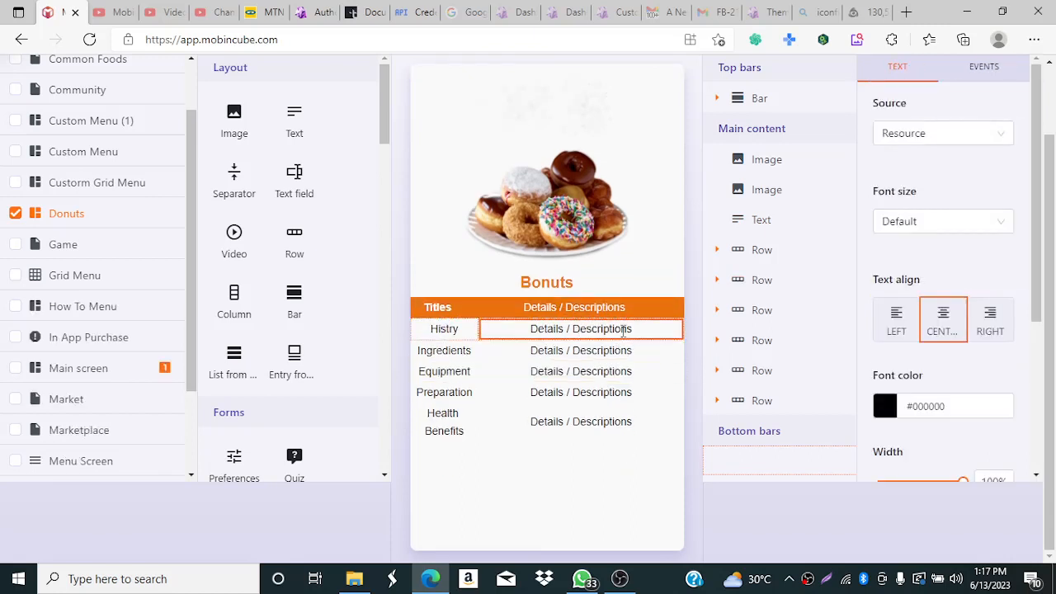
drag(632, 329, 535, 332)
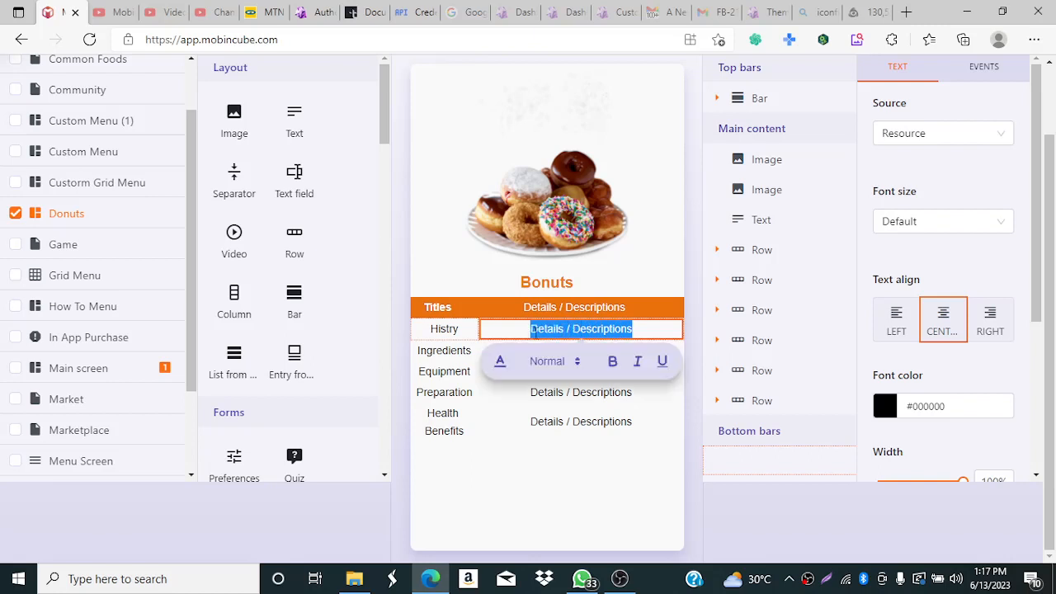
click(535, 332)
key(ctrl+v)
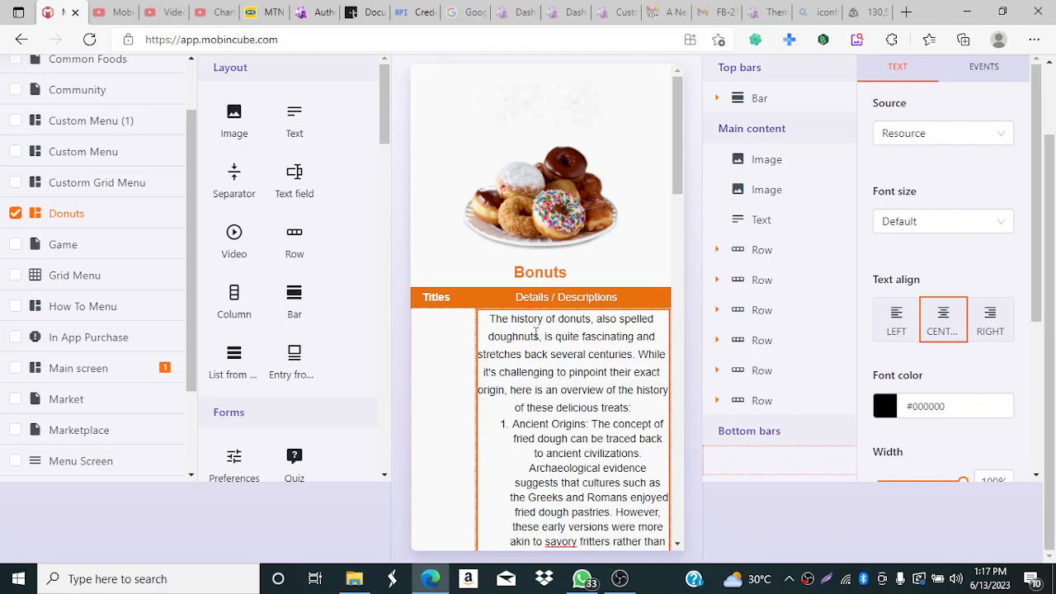
Step: Review the pasted donut history and left-align the Histry row's description text
scroll(710, 368, down, 15)
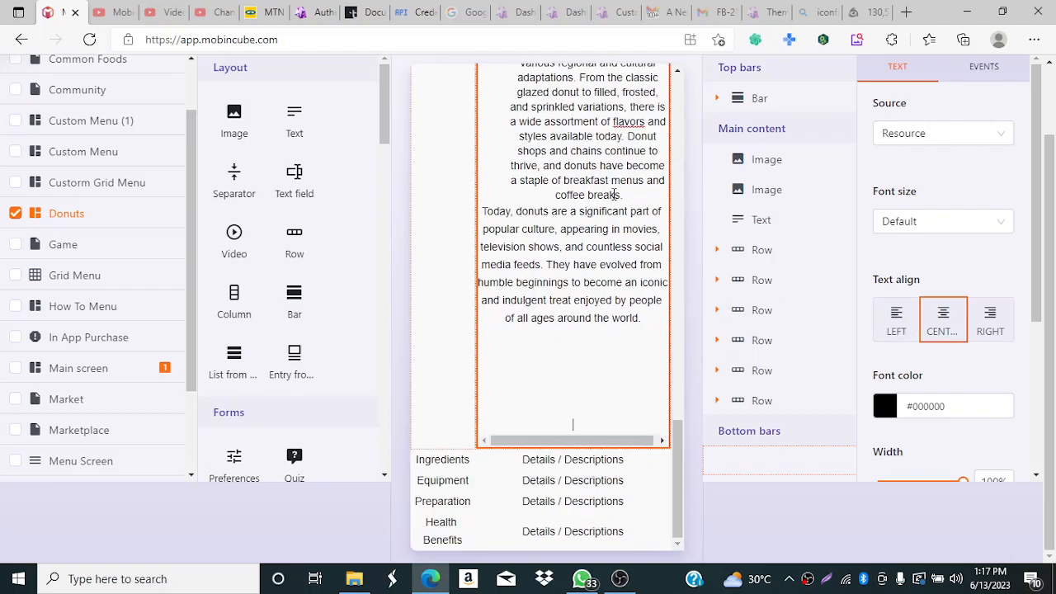
scroll(600, 141, up, 15)
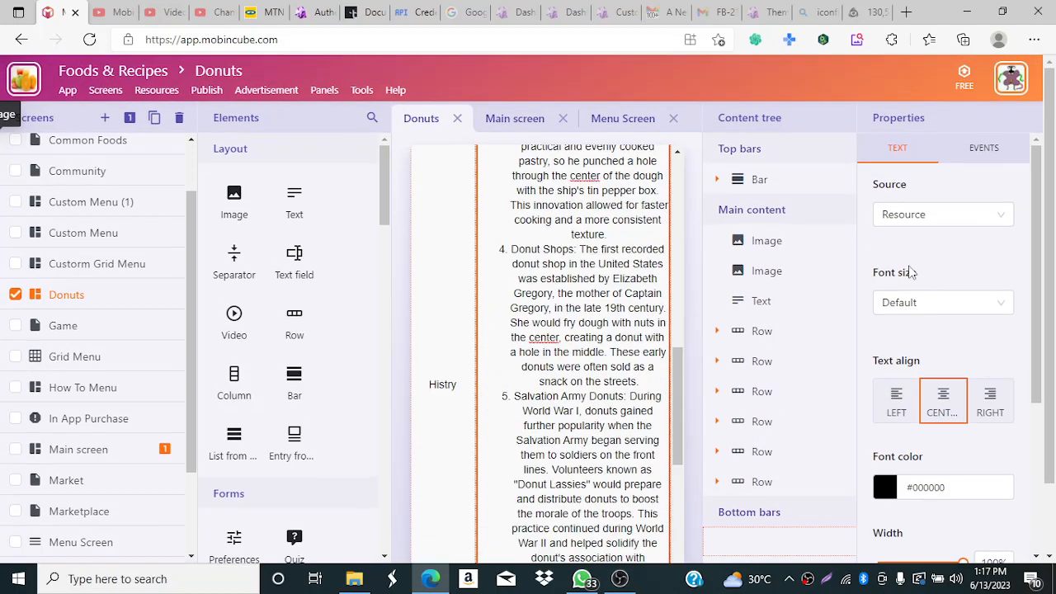
click(897, 402)
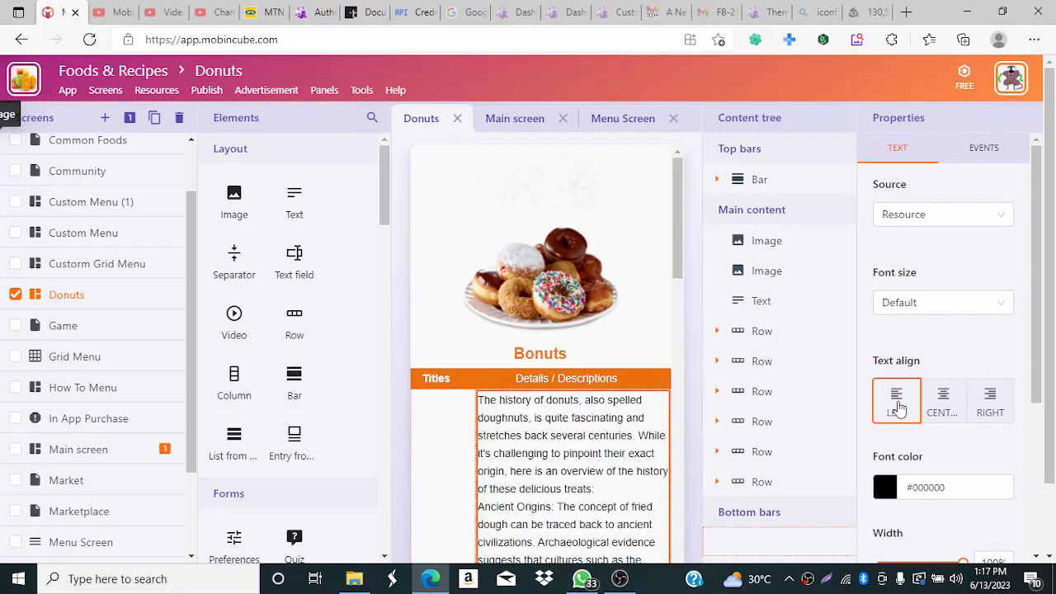
Step: Ask the ChatGPT extension for "Ingredients used to prepare Donuts", with the spelling of "Ingredients" corrected before sending
scroll(706, 324, down, 1)
scroll(677, 228, down, 5)
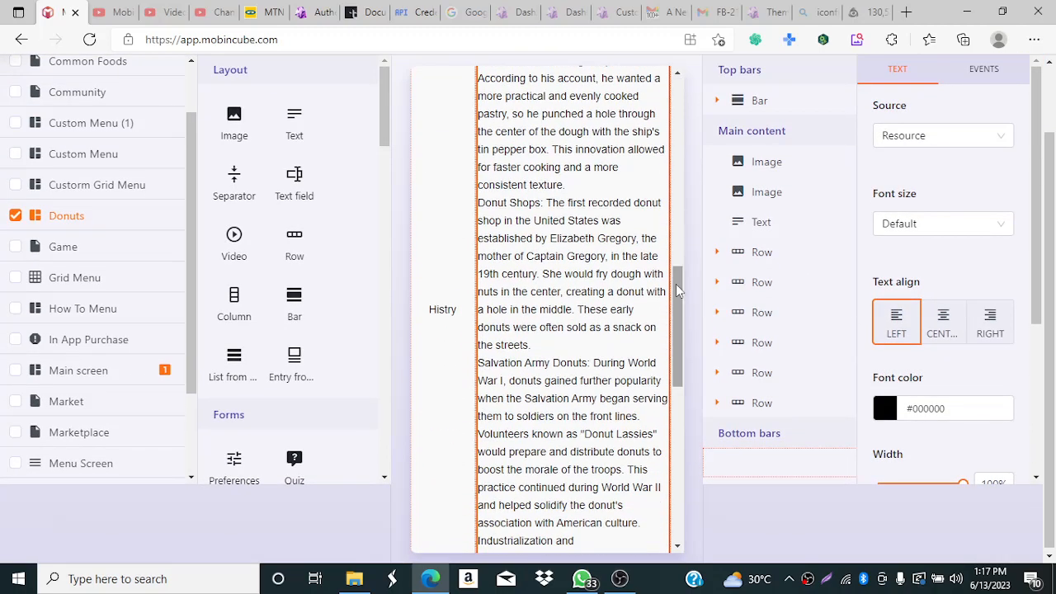
drag(674, 300, 723, 503)
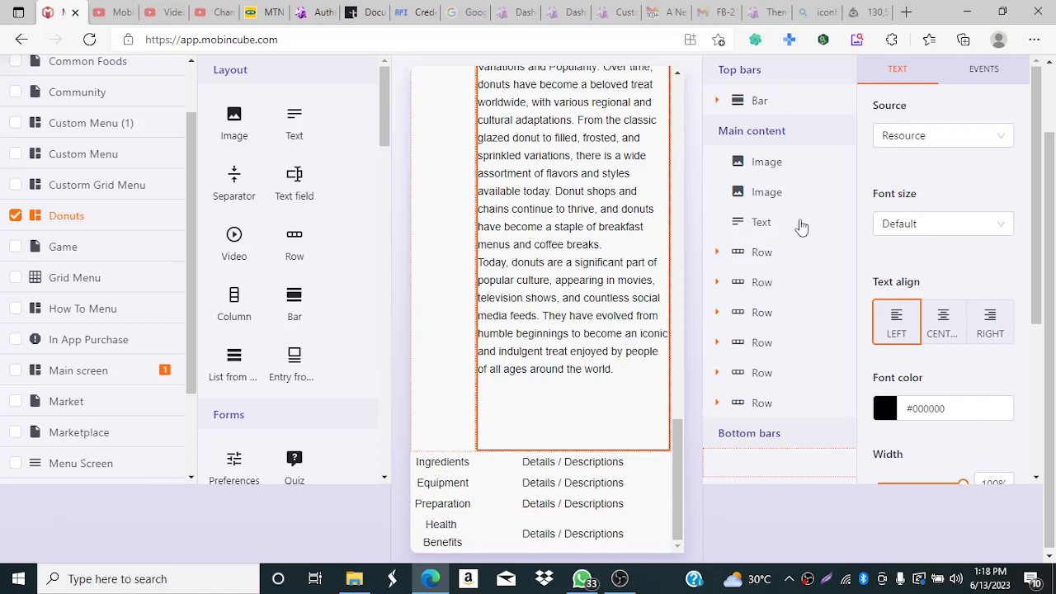
click(757, 43)
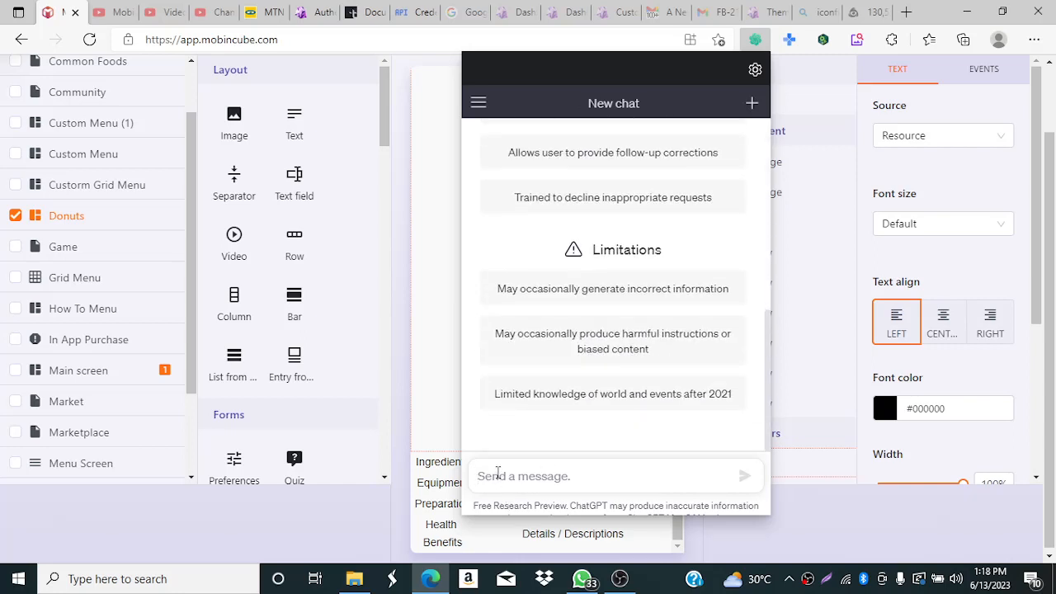
text(Ingre)
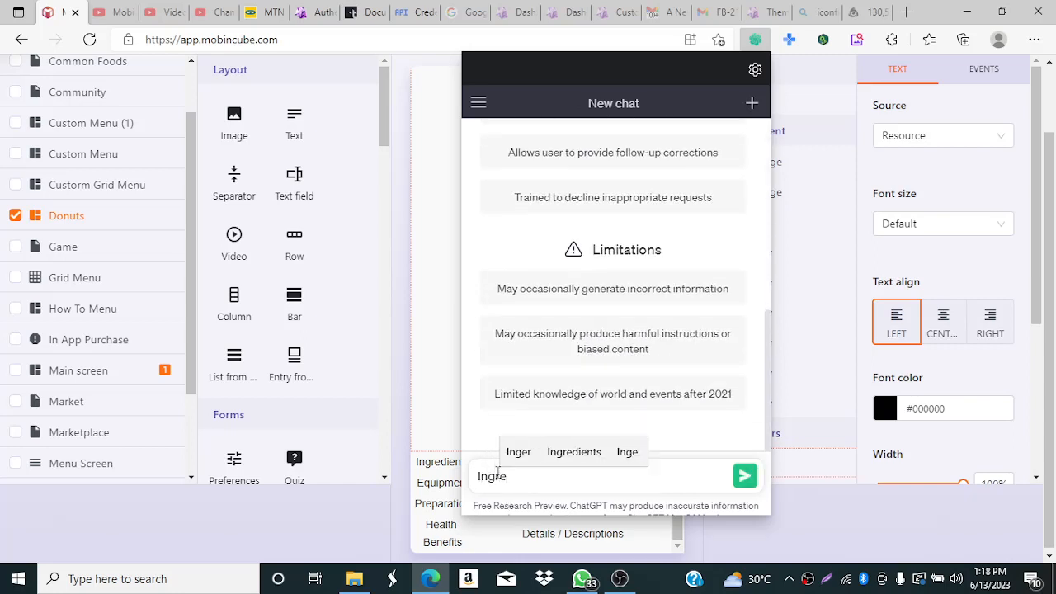
text(dents )
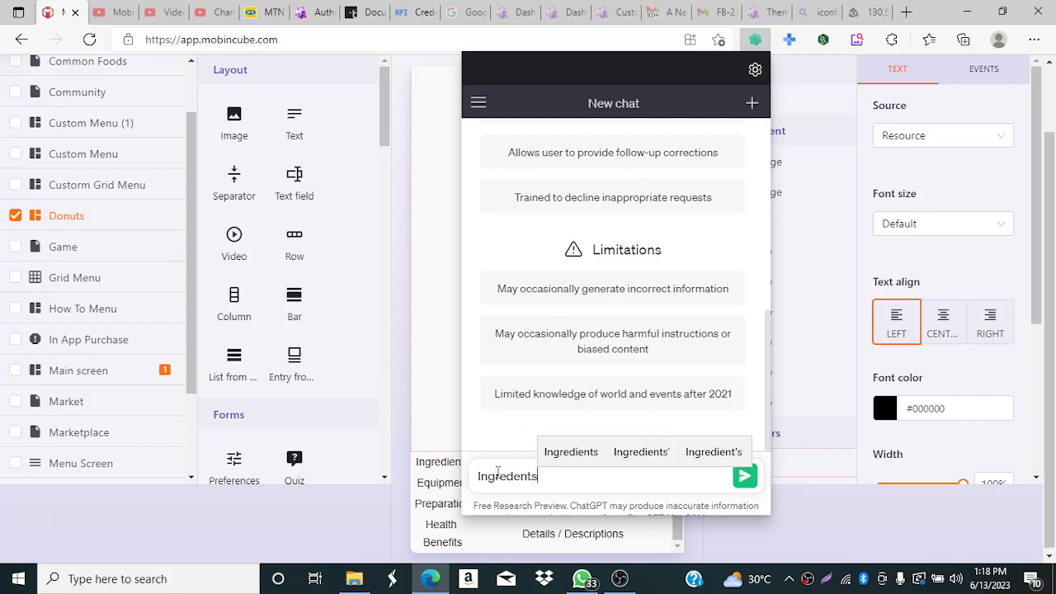
text(used t)
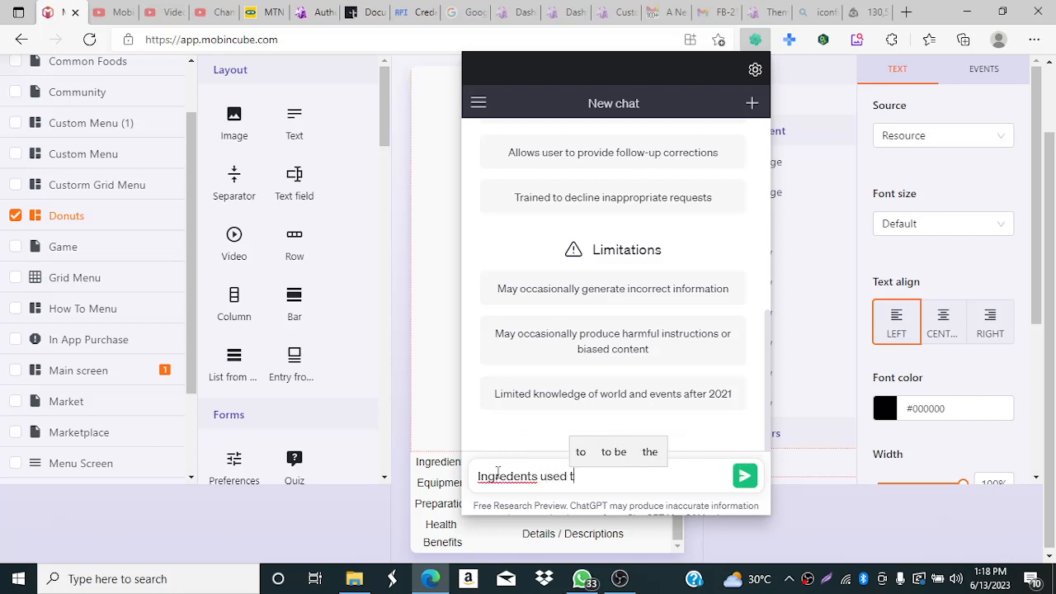
text(o prep)
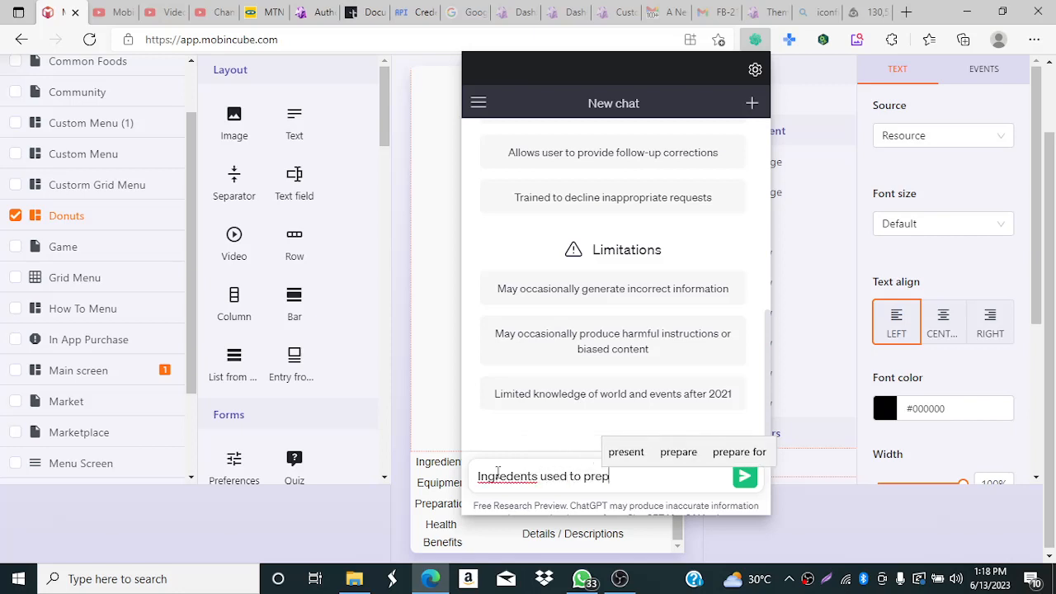
text(are )
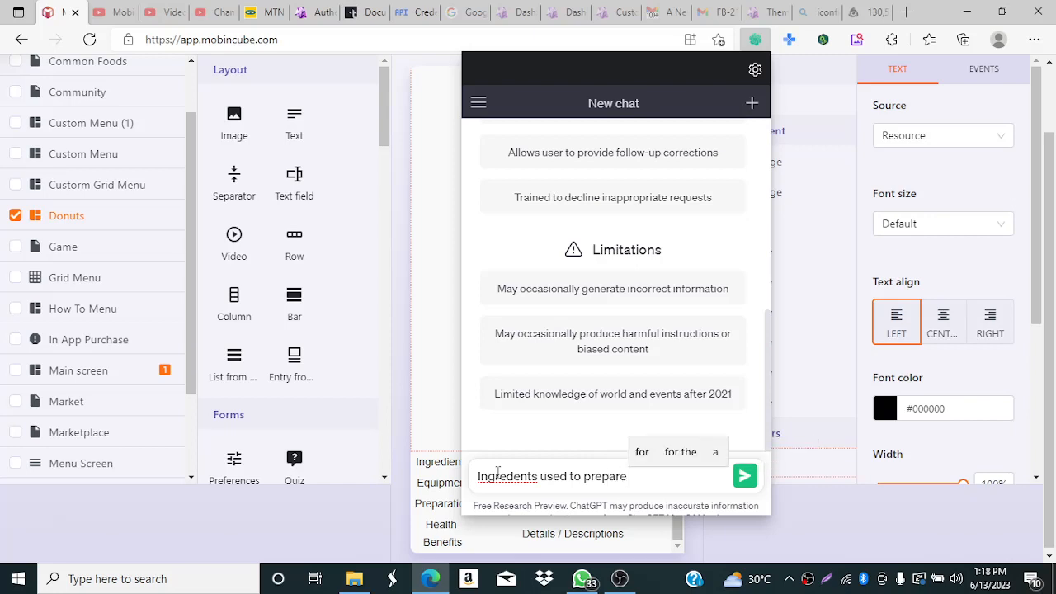
text(Donuts)
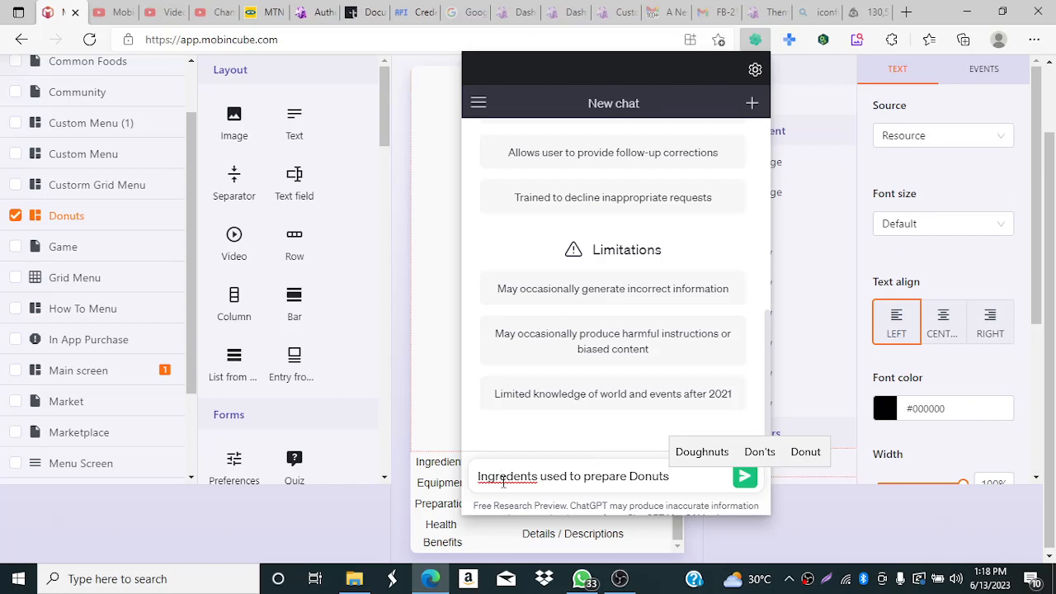
right_click(503, 483)
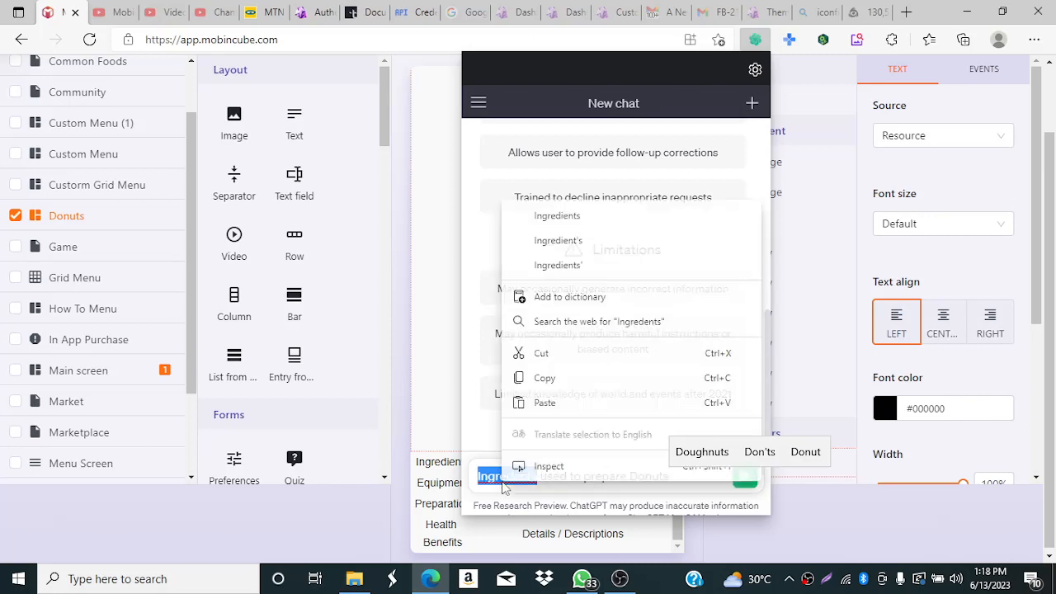
click(579, 220)
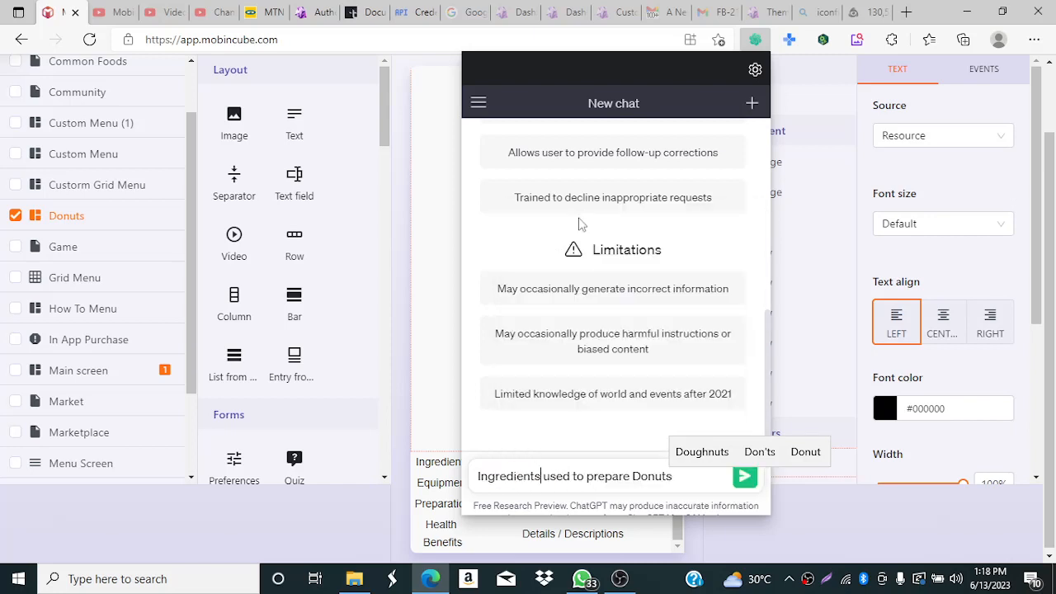
click(746, 479)
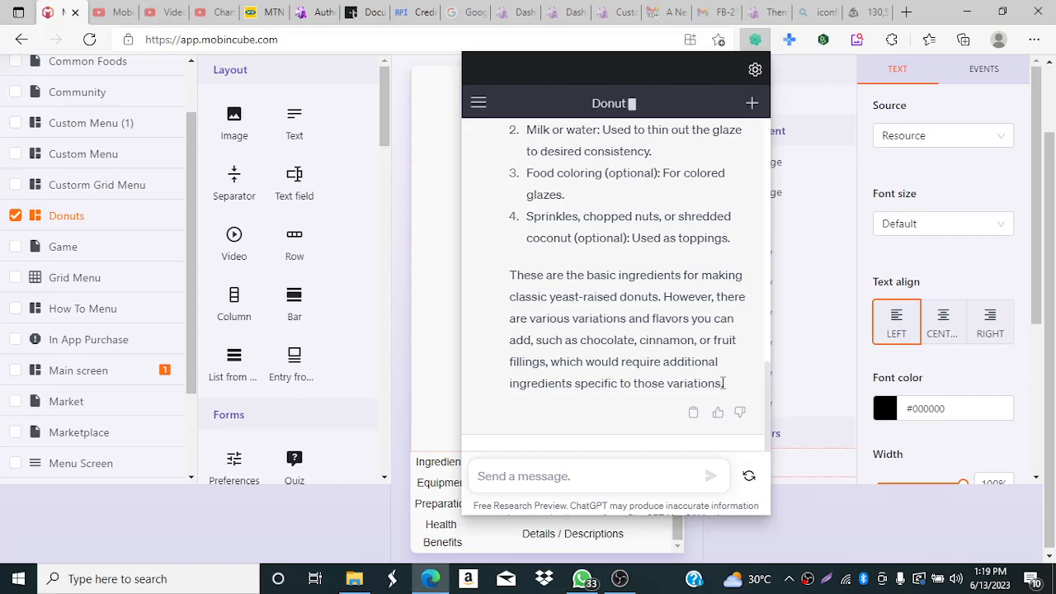
Step: Copy the full ChatGPT answer over the "Details / Descriptions" placeholder in the Ingredients row and remove the blank line at its start
drag(723, 384, 514, 171)
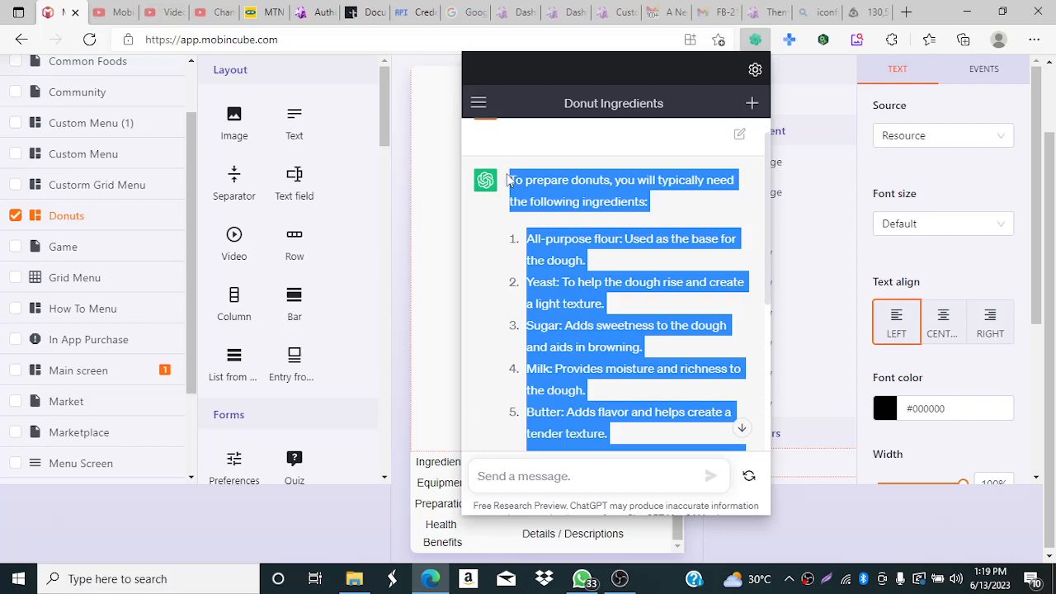
click(419, 475)
click(544, 462)
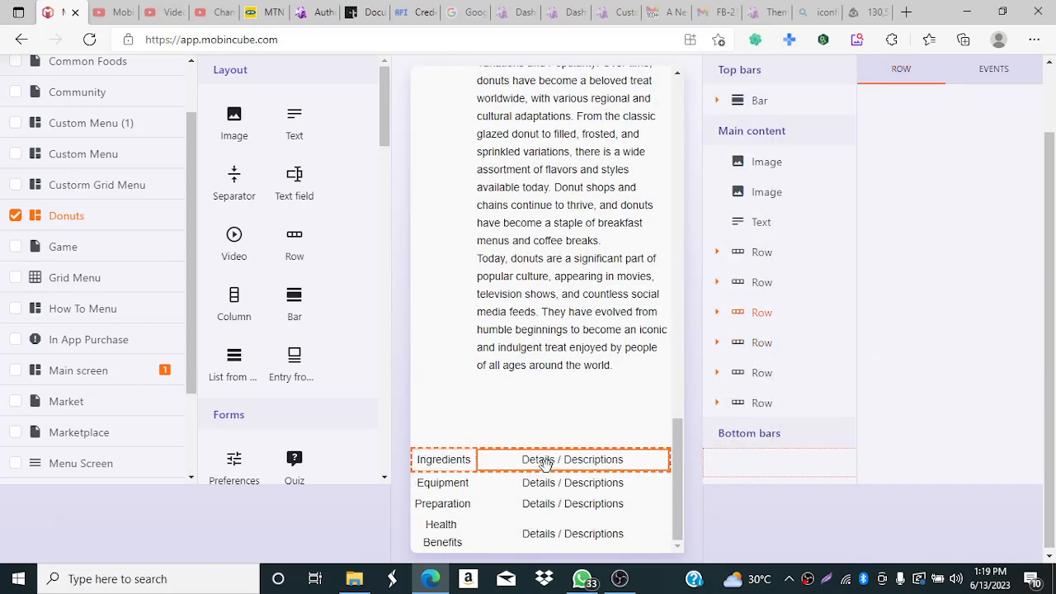
double_click(549, 465)
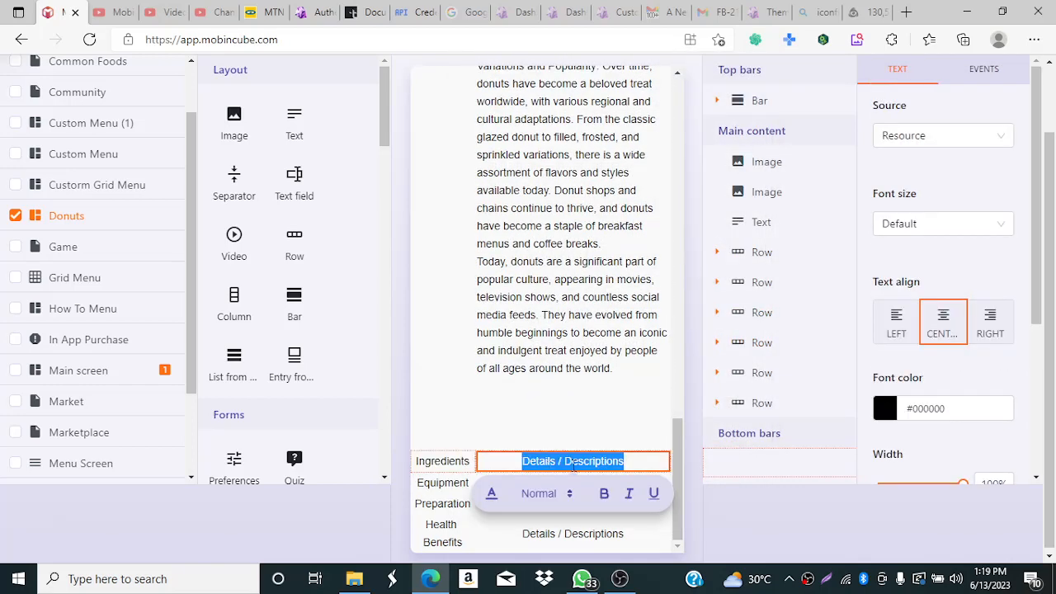
key(ctrl+v)
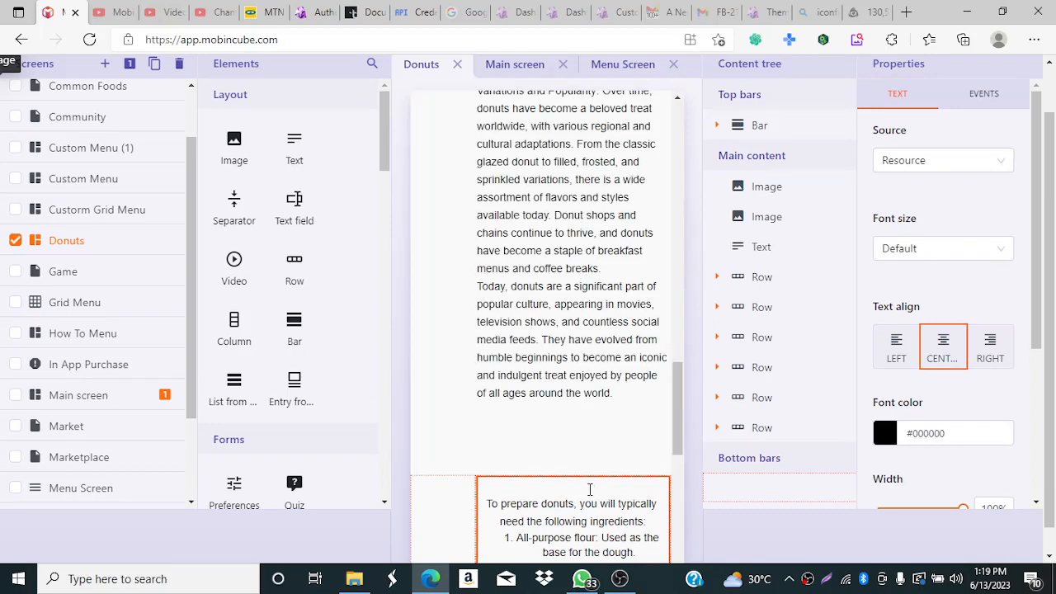
key(Delete)
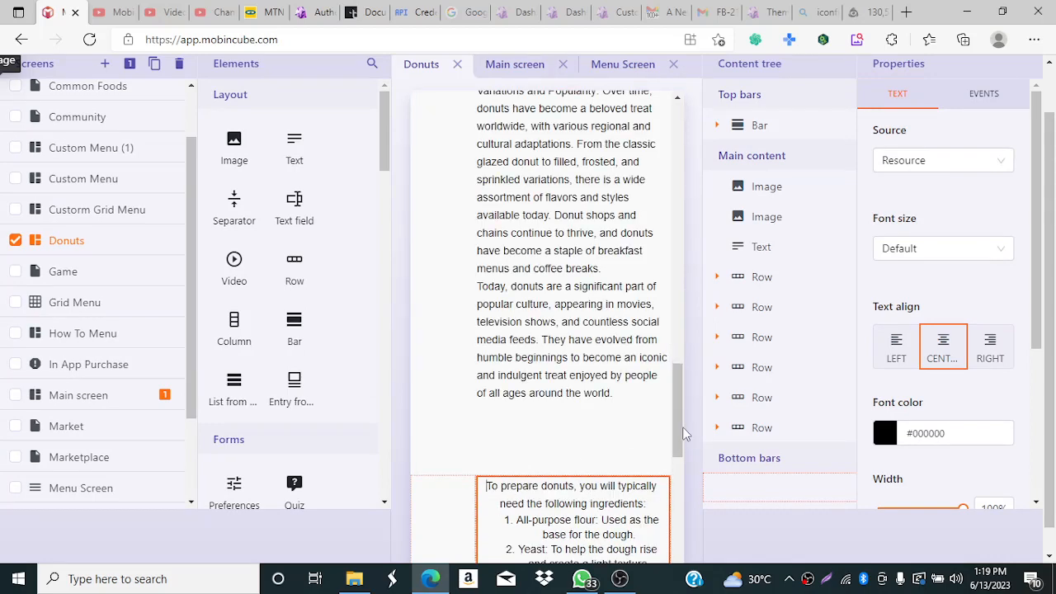
Step: Left-align the pasted ingredients text
drag(677, 424, 669, 396)
click(887, 365)
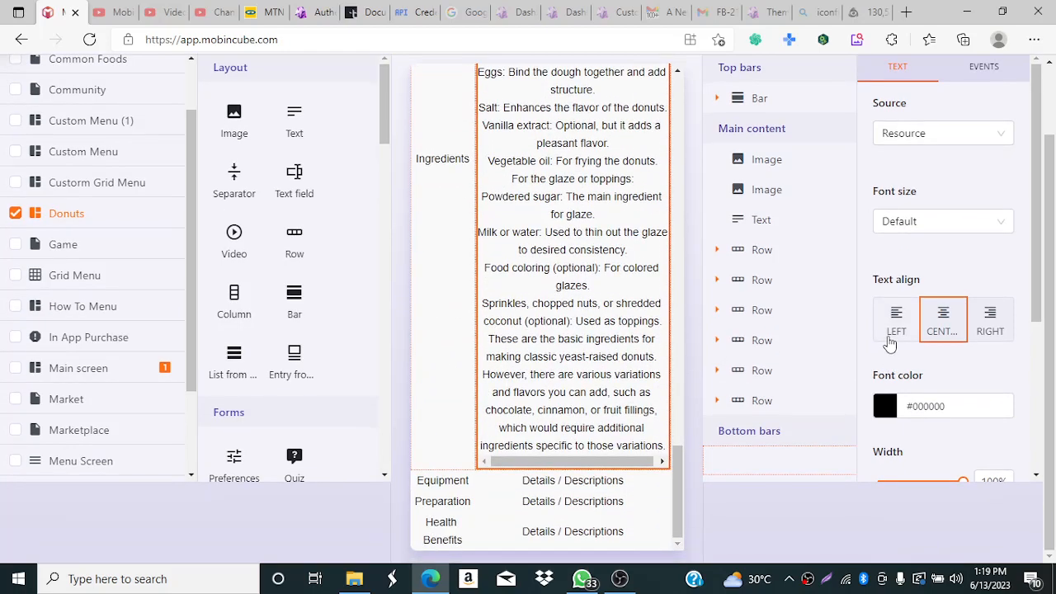
click(890, 344)
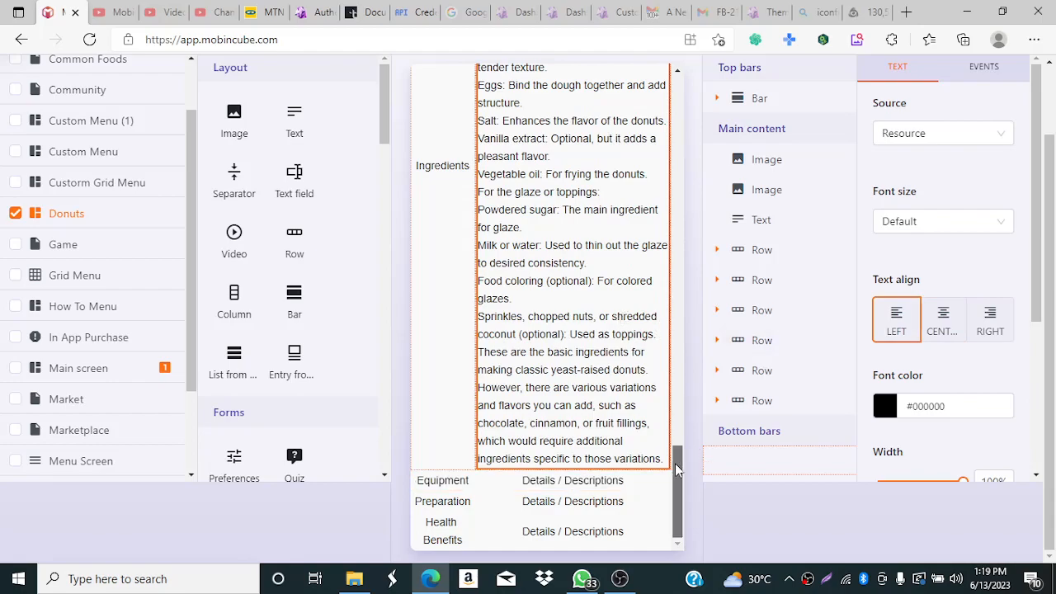
Step: Select the Equipment row, reopen the ChatGPT extension and draft a prompt on the equipments required to prepare Donuts
mouse_move(682, 464)
mouse_down()
mouse_move(663, 305)
mouse_move(670, 132)
mouse_move(698, 505)
mouse_move(698, 363)
mouse_move(699, 514)
mouse_up()
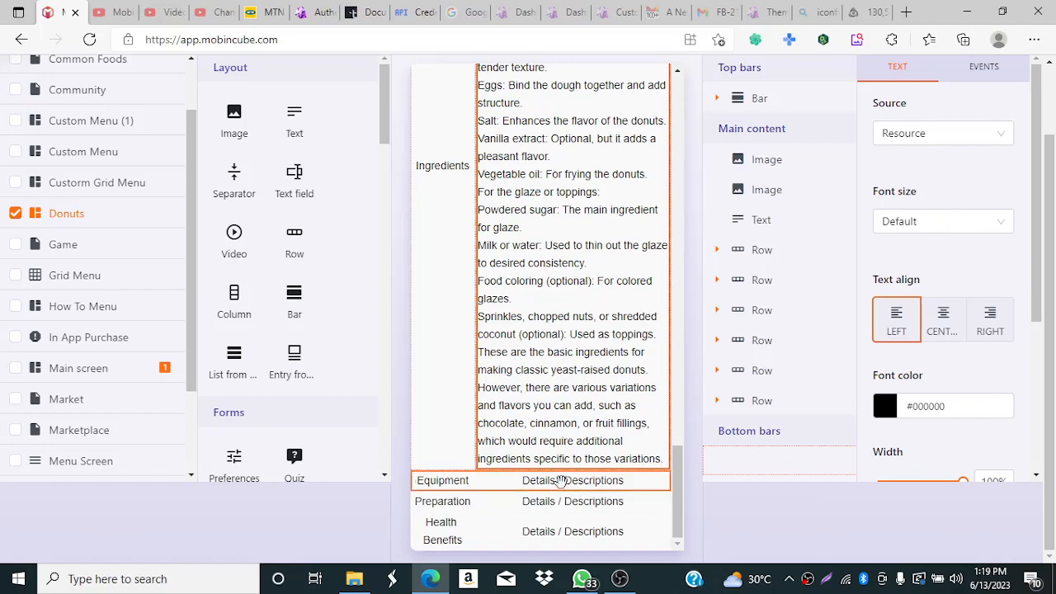
click(561, 482)
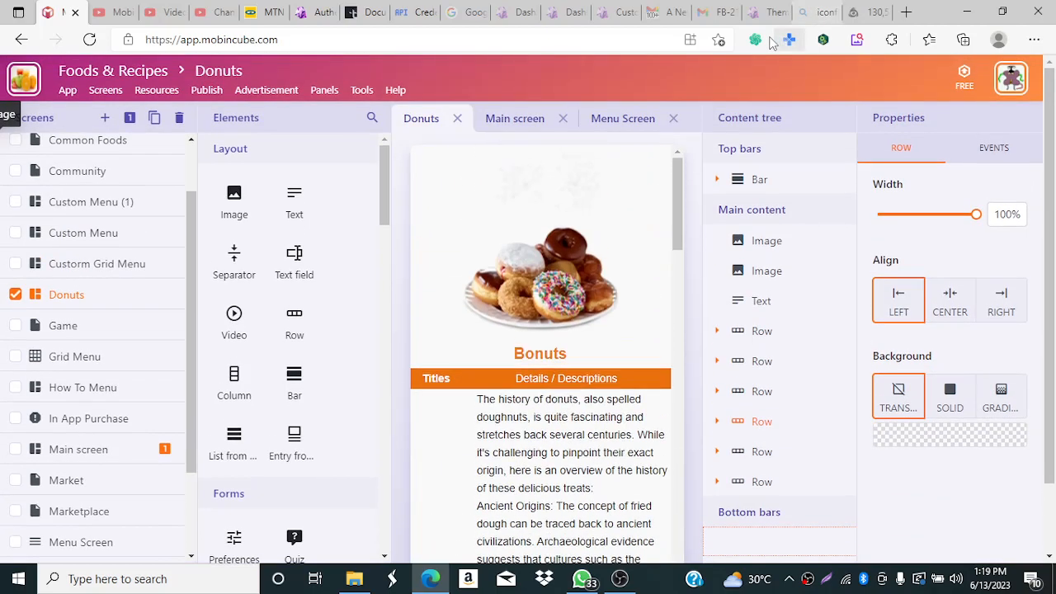
click(758, 41)
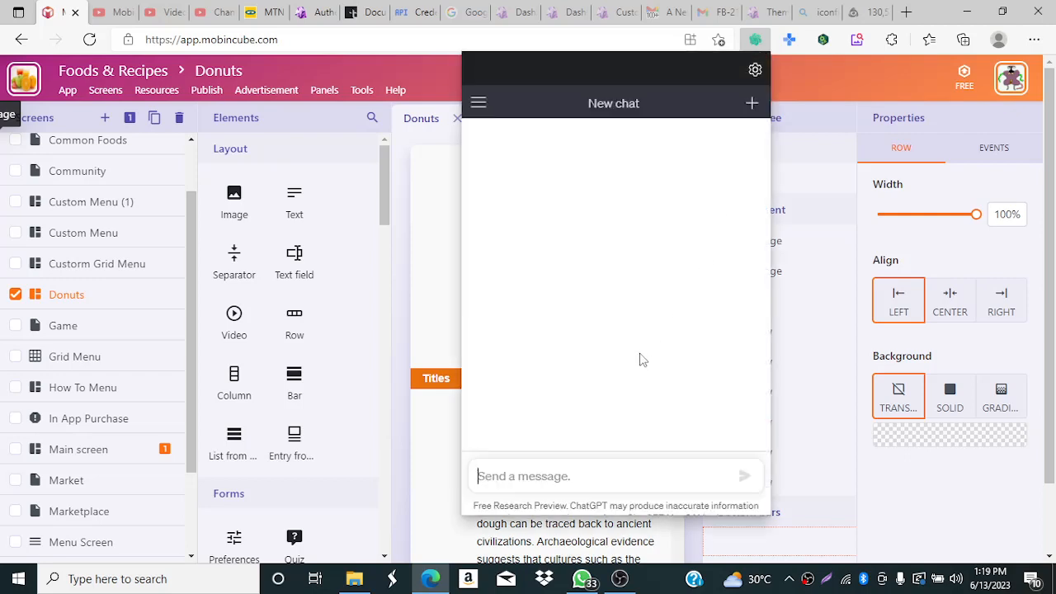
click(492, 476)
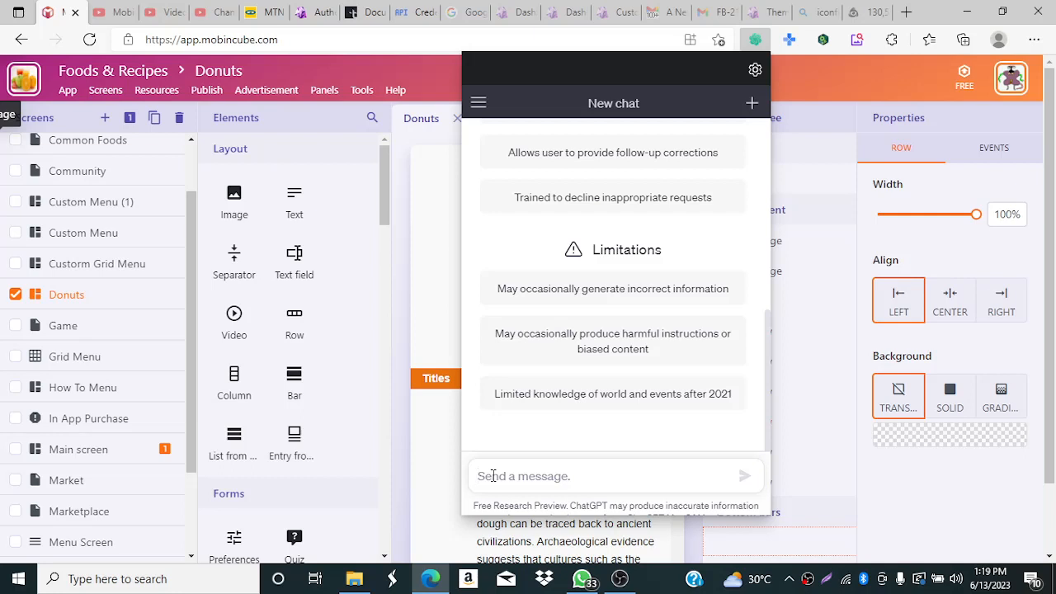
text(E)
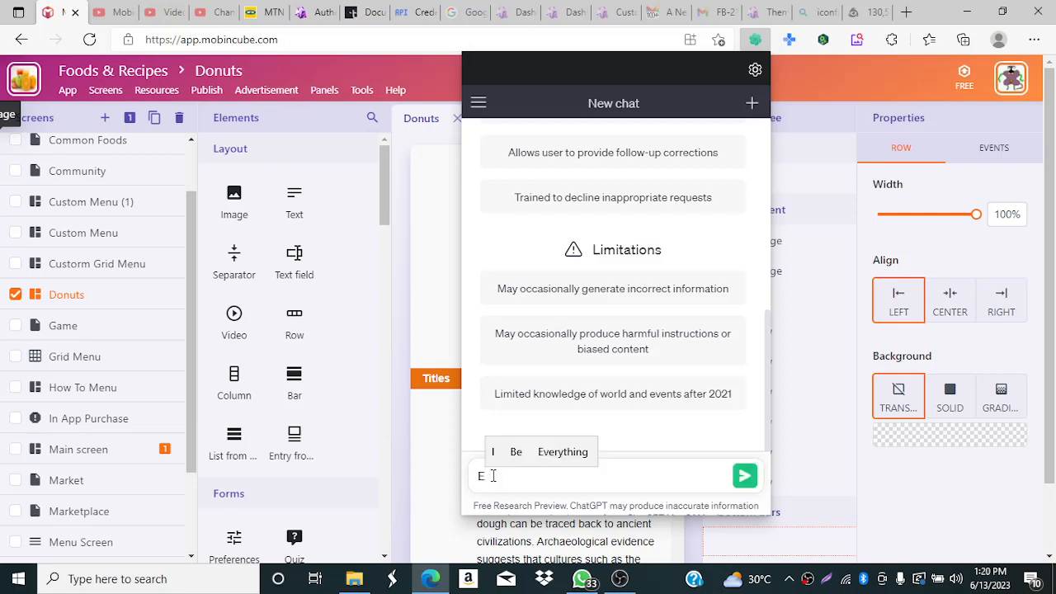
text(quipm)
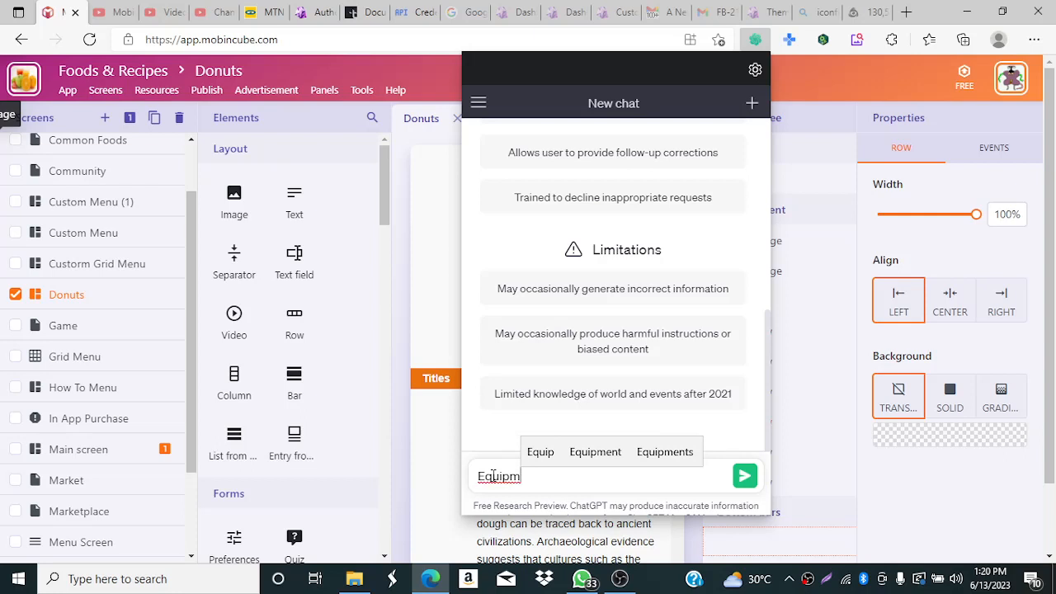
text(ents trequi)
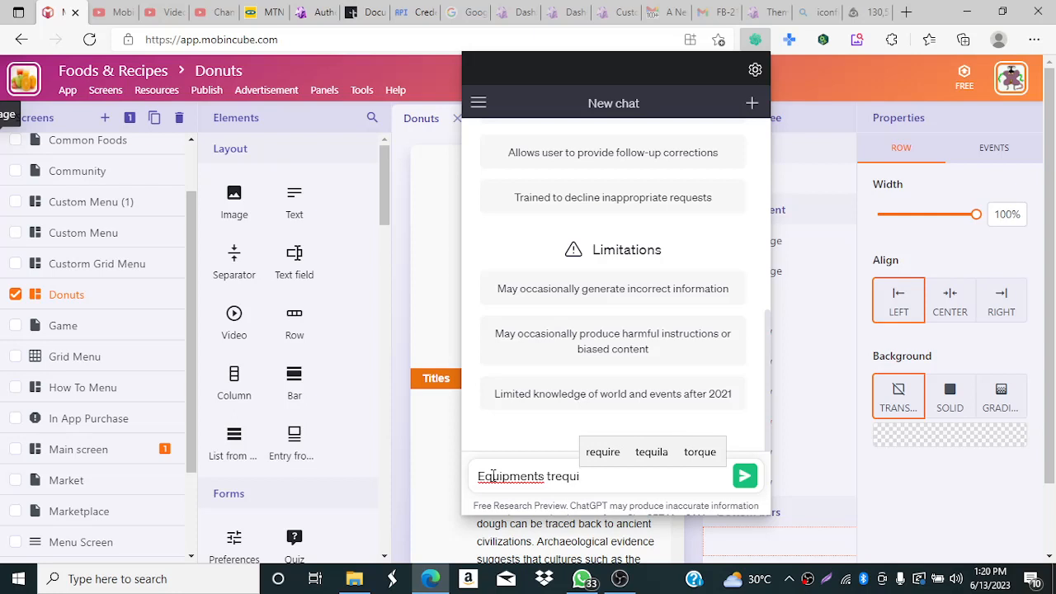
text(red to pr)
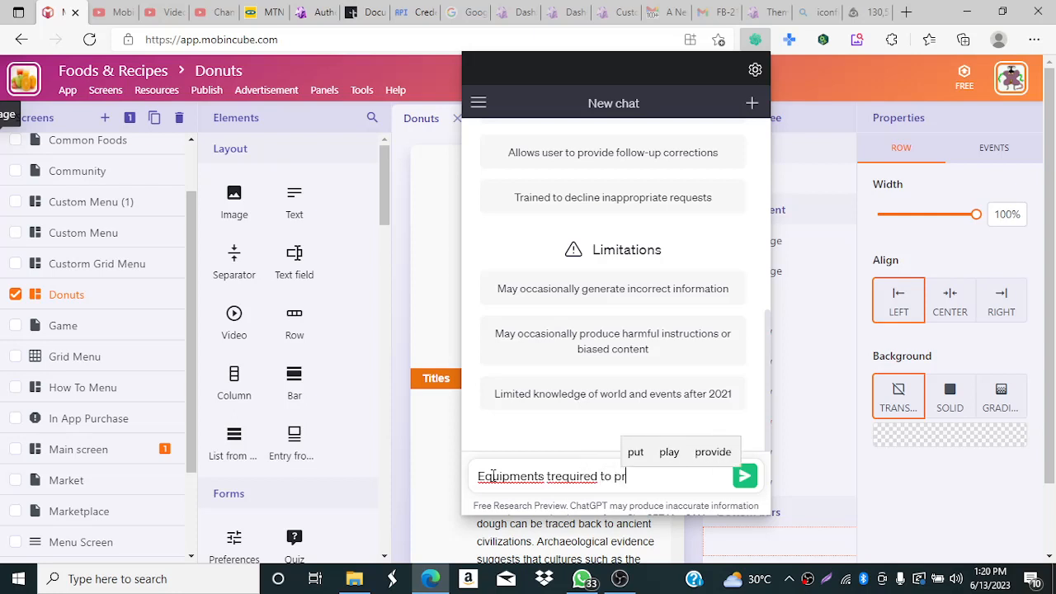
text(epare )
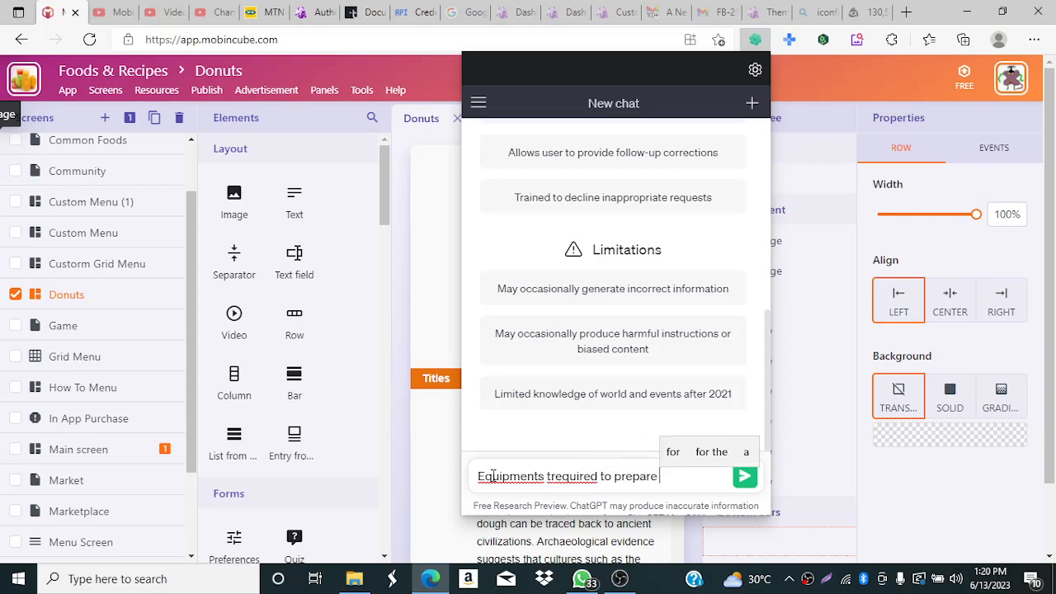
text(Do)
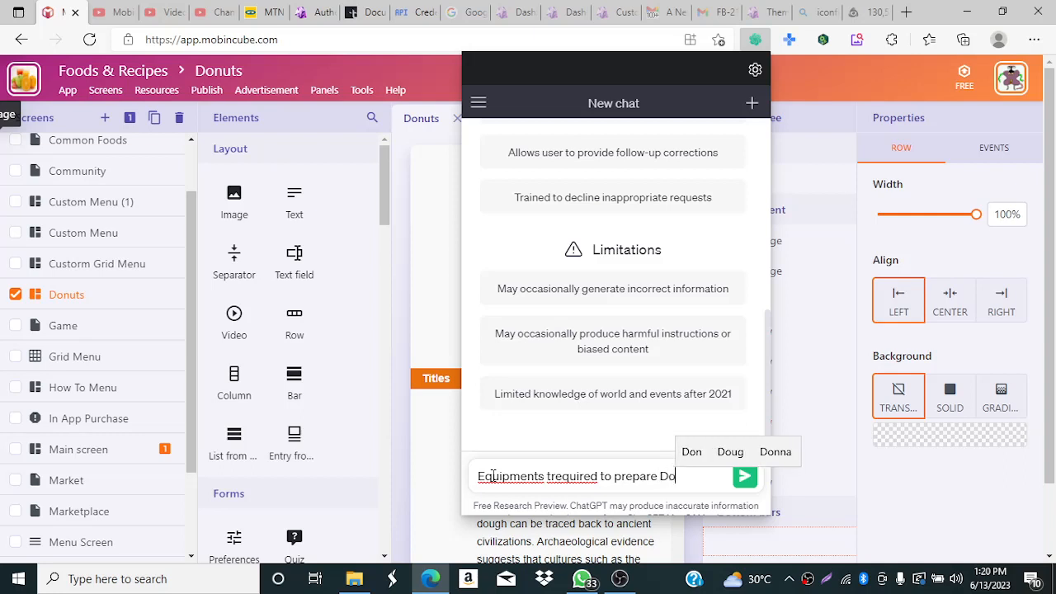
text(nu)
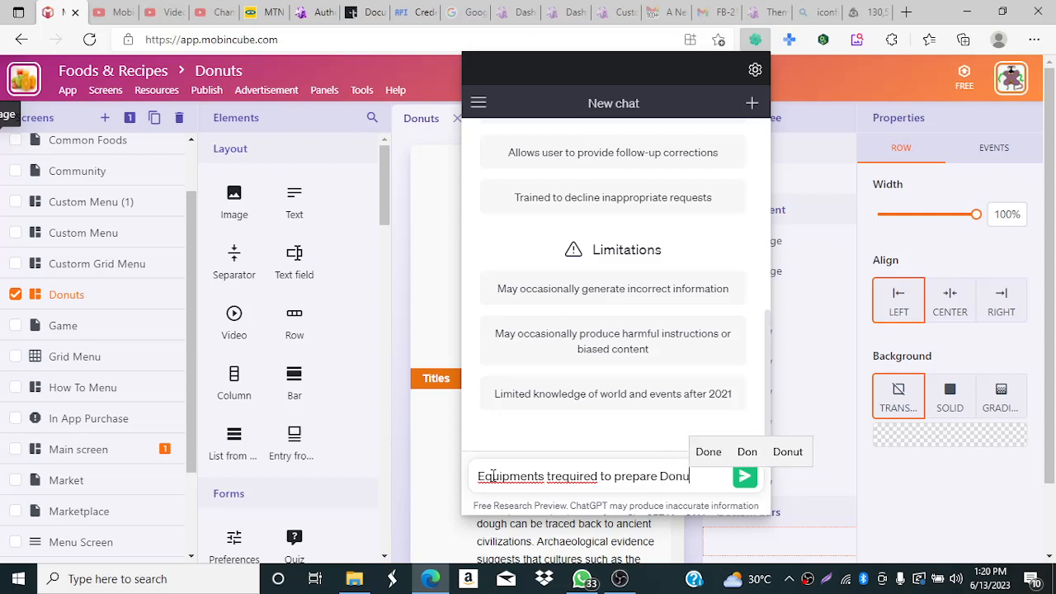
text(ts)
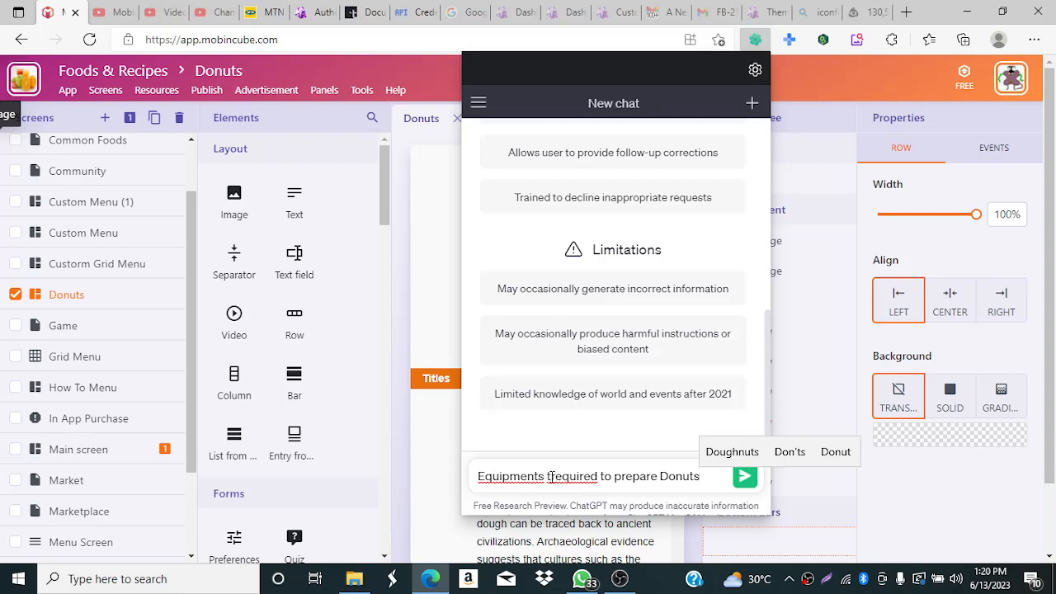
Step: Tidy the prompt to read "Equipments required to prepare Donuts" and send it to ChatGPT
key(BackSpace)
double_click(529, 477)
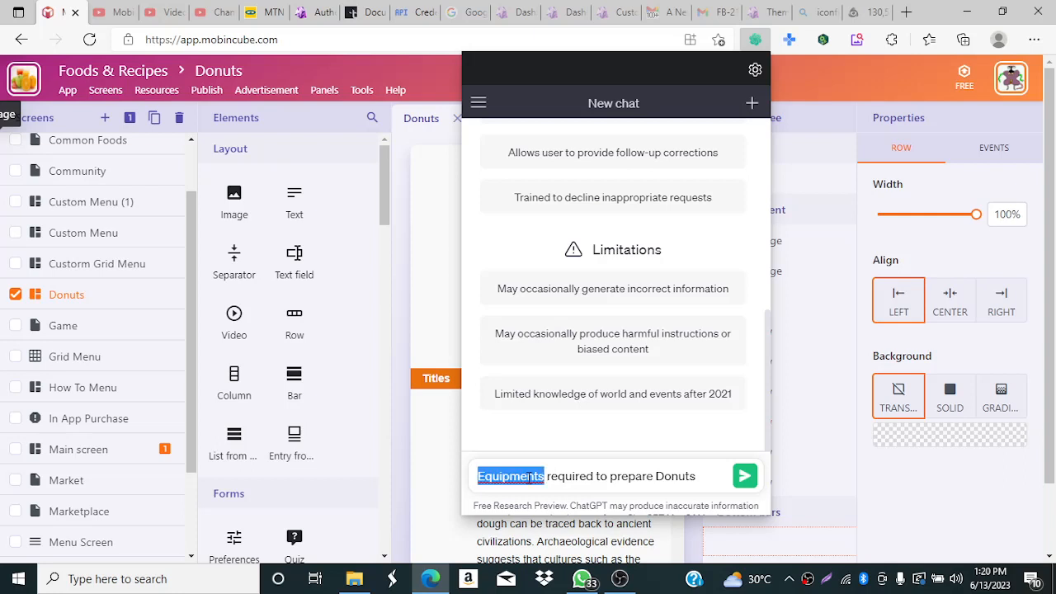
right_click(528, 477)
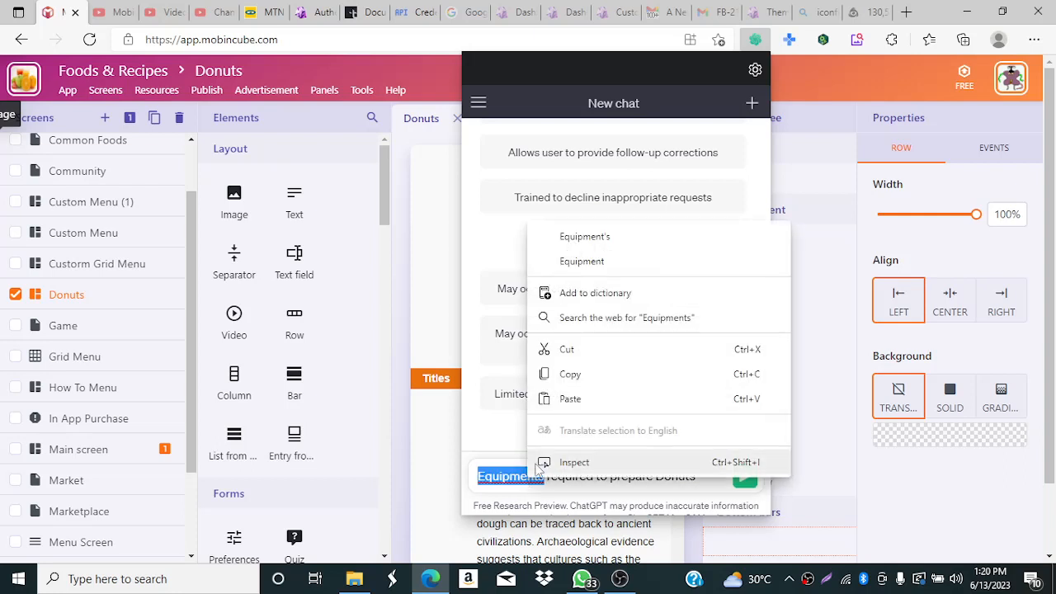
click(605, 262)
text(s)
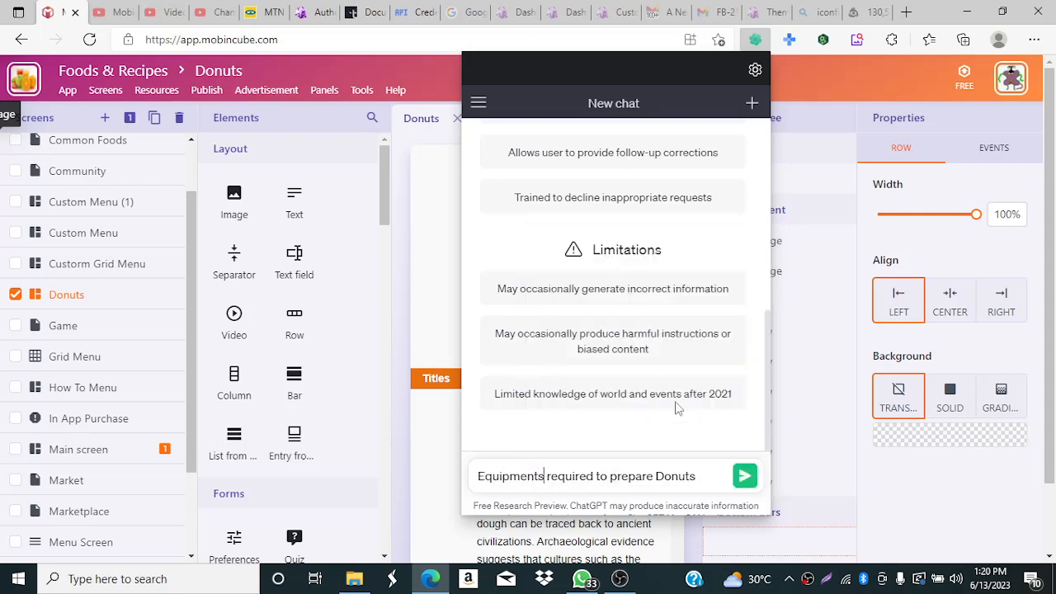
scroll(710, 445, down, 1)
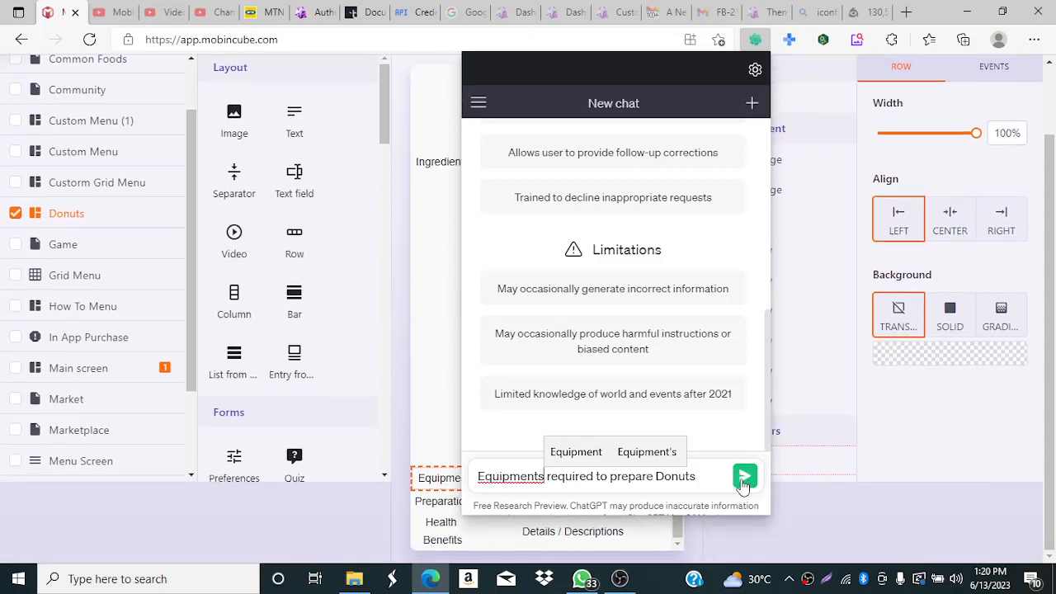
click(744, 477)
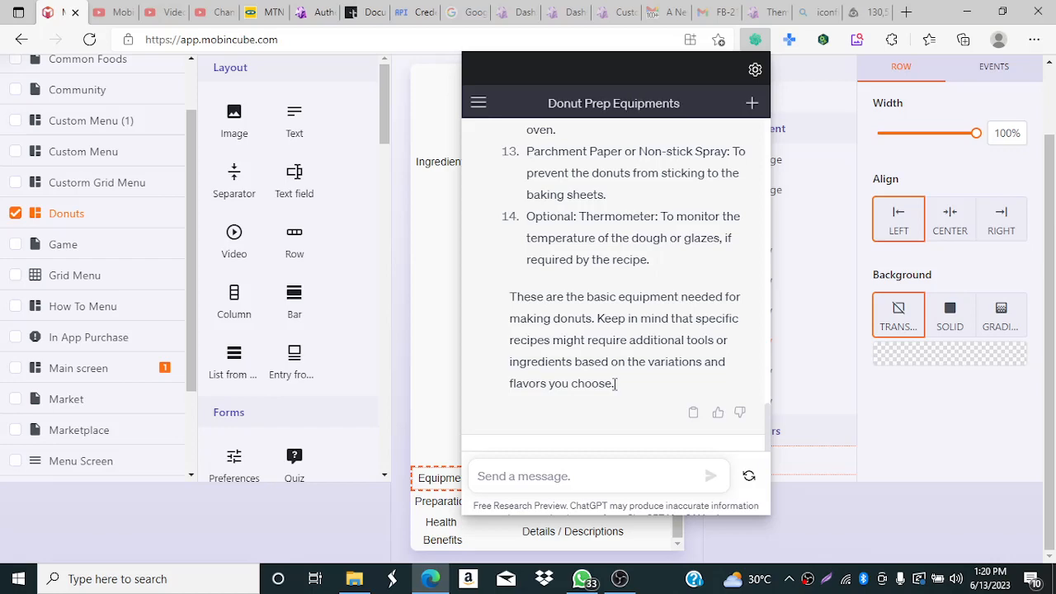
Step: Copy the full ChatGPT equipment answer over the "Details / Descriptions" placeholder in the Equipment row
drag(613, 383, 507, 219)
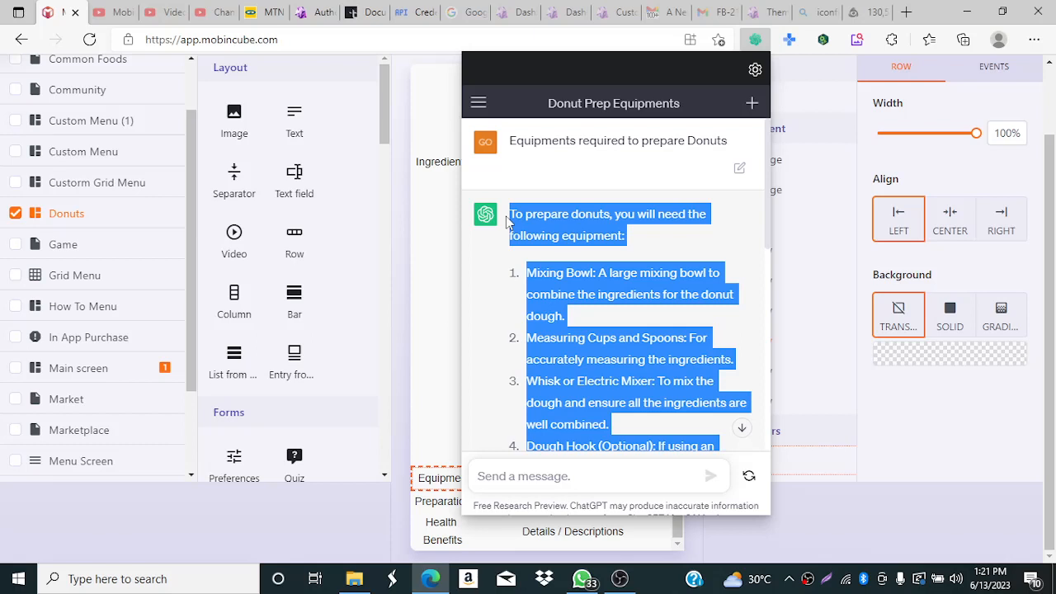
click(426, 295)
click(561, 498)
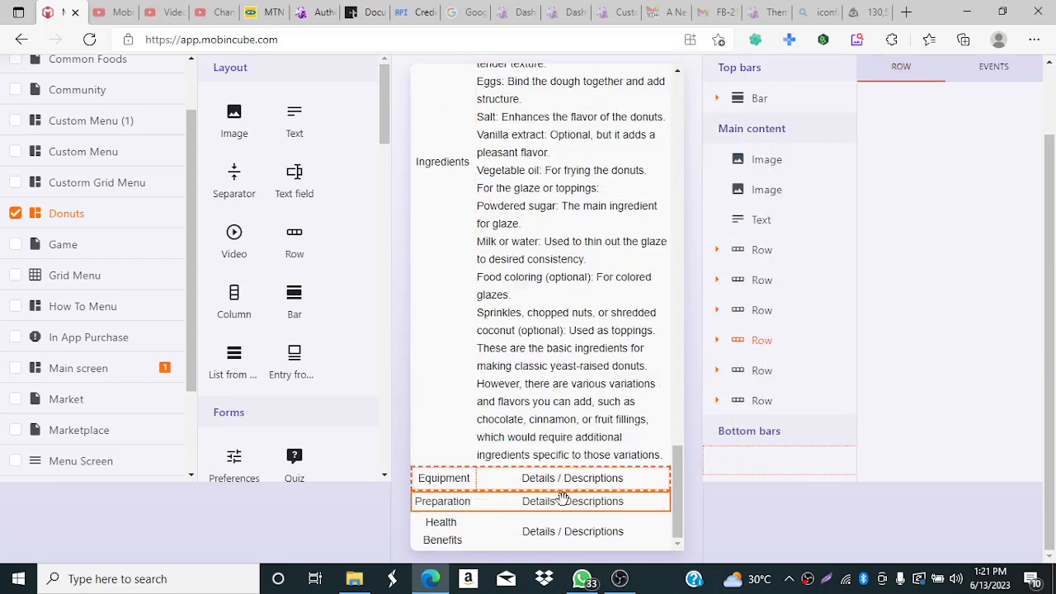
click(564, 515)
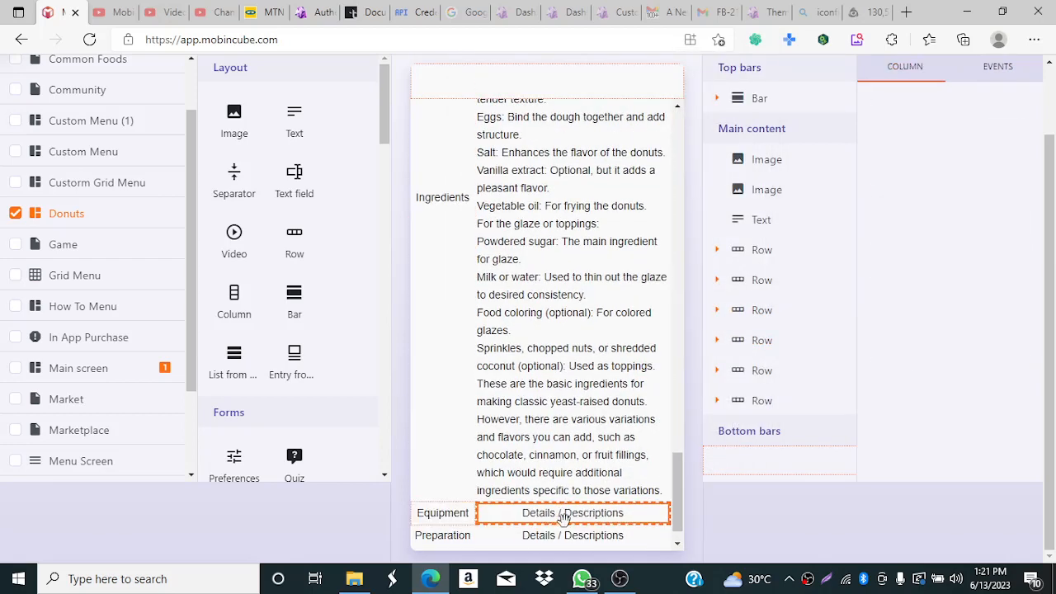
scroll(564, 517, down, 1)
click(563, 520)
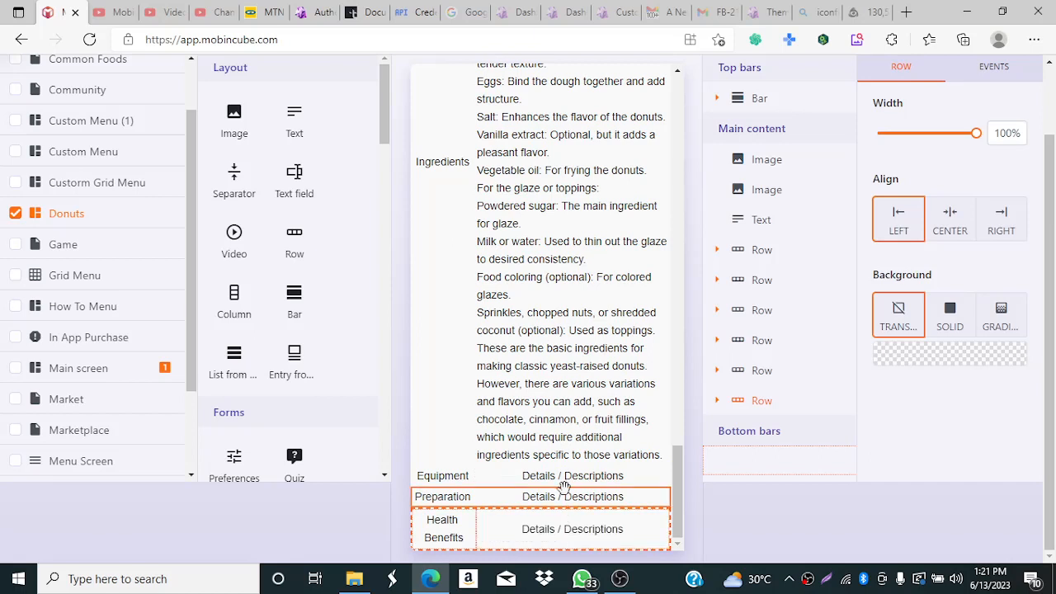
click(562, 481)
click(564, 482)
click(564, 483)
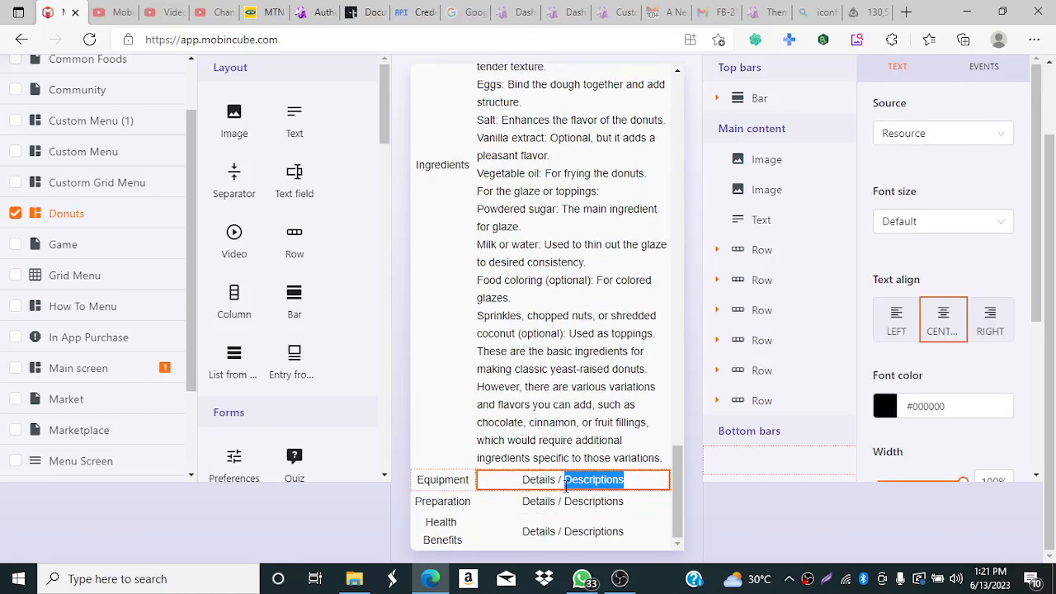
double_click(566, 481)
triple_click(566, 486)
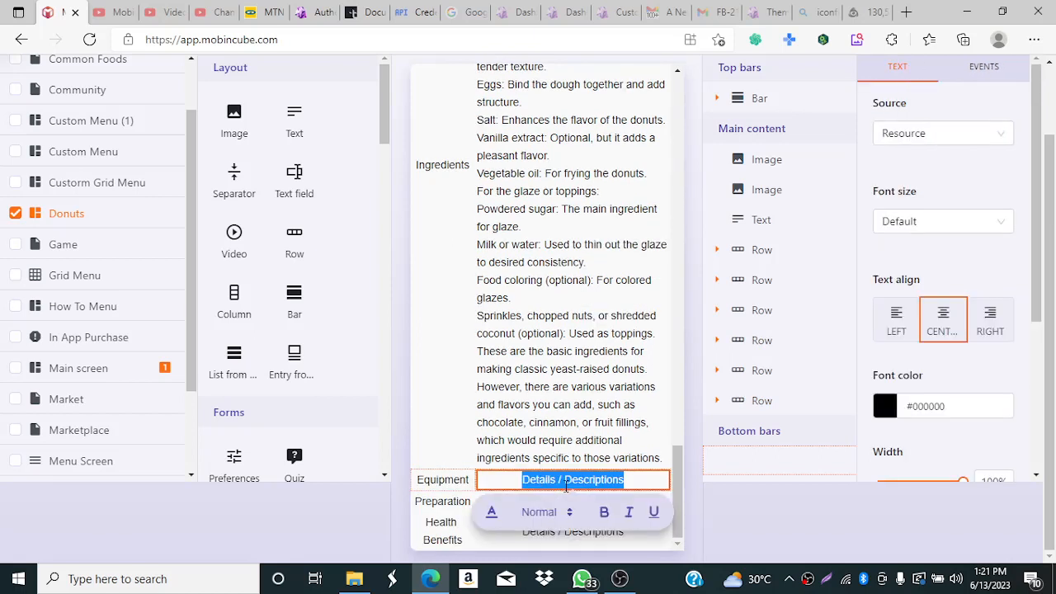
key(ctrl+v)
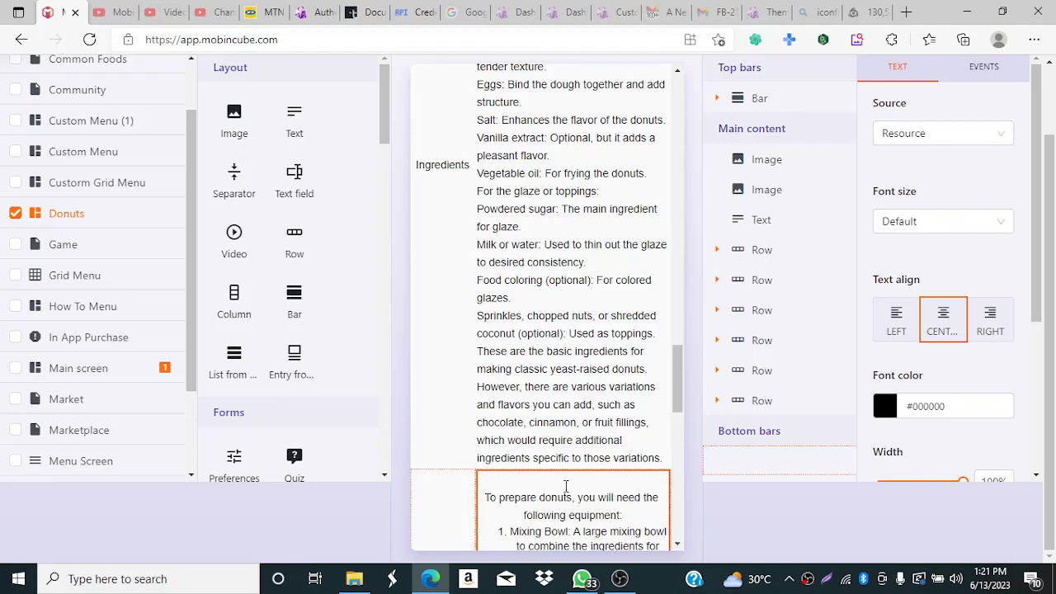
Step: Left-align the pasted equipment text
drag(678, 377, 672, 421)
scroll(672, 420, down, 8)
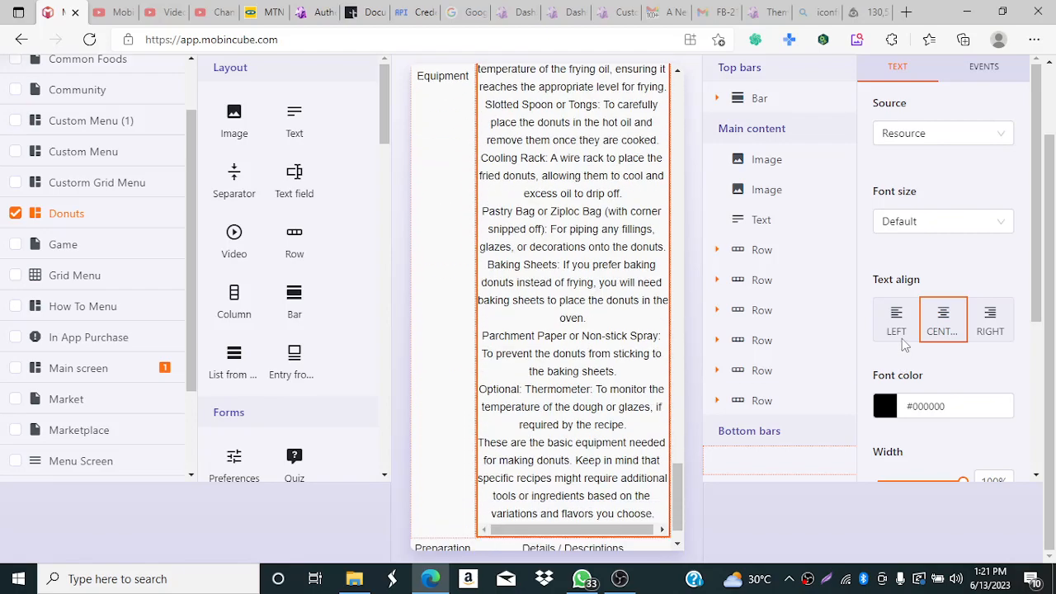
click(897, 332)
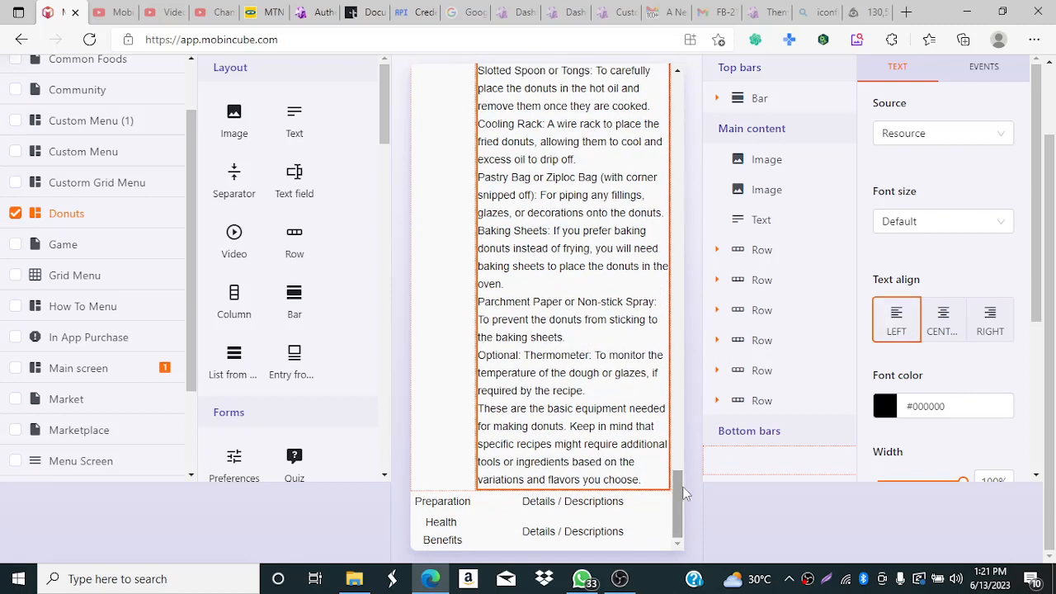
Step: Select the details column of the Preparation row and ask the ChatGPT extension "How to prepare Donuts"
click(573, 502)
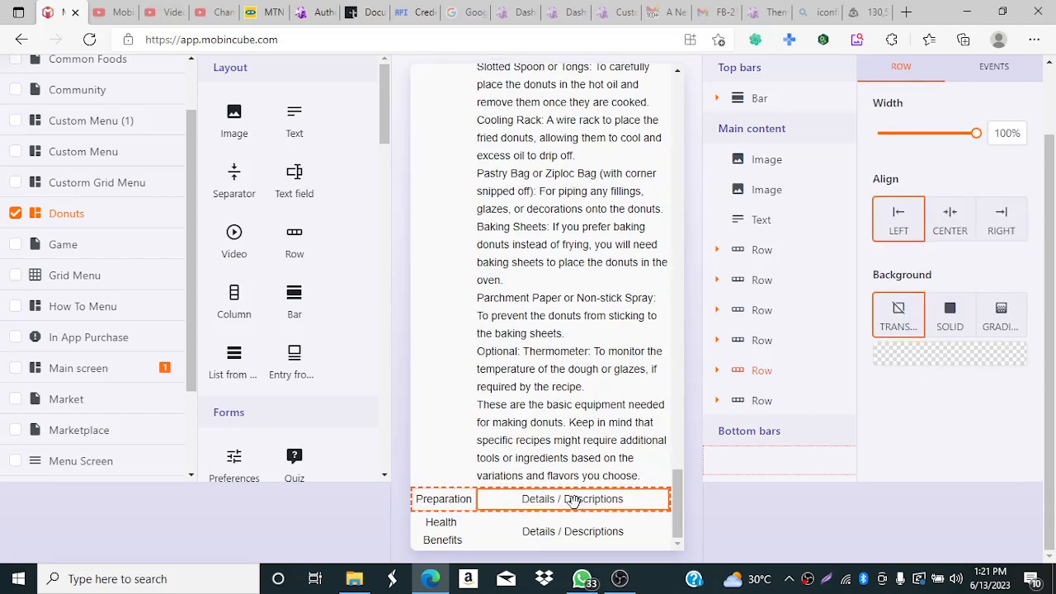
click(573, 502)
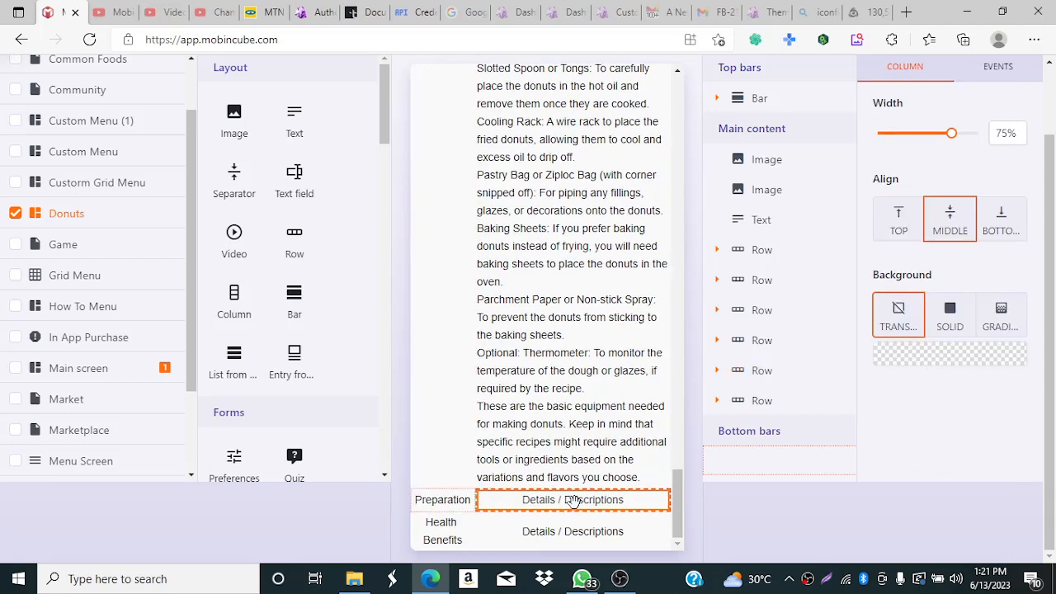
scroll(753, 109, up, 1)
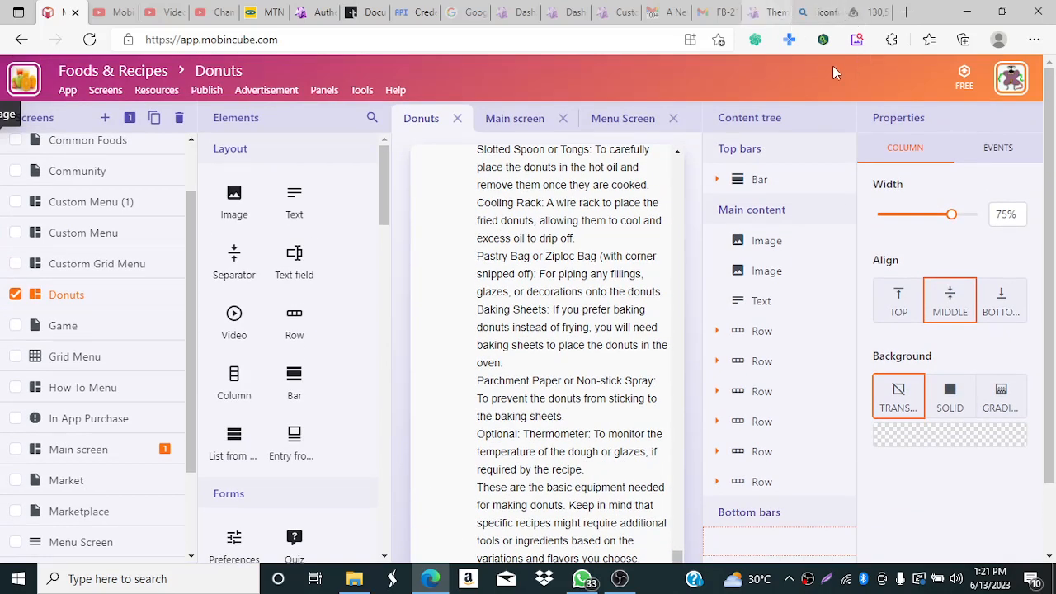
click(756, 40)
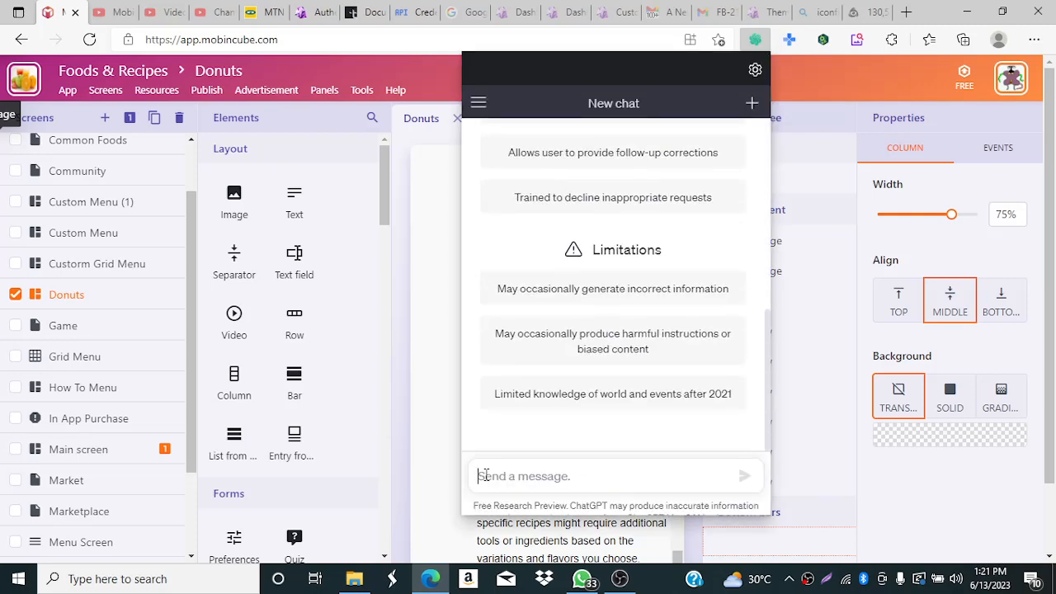
text(Hop)
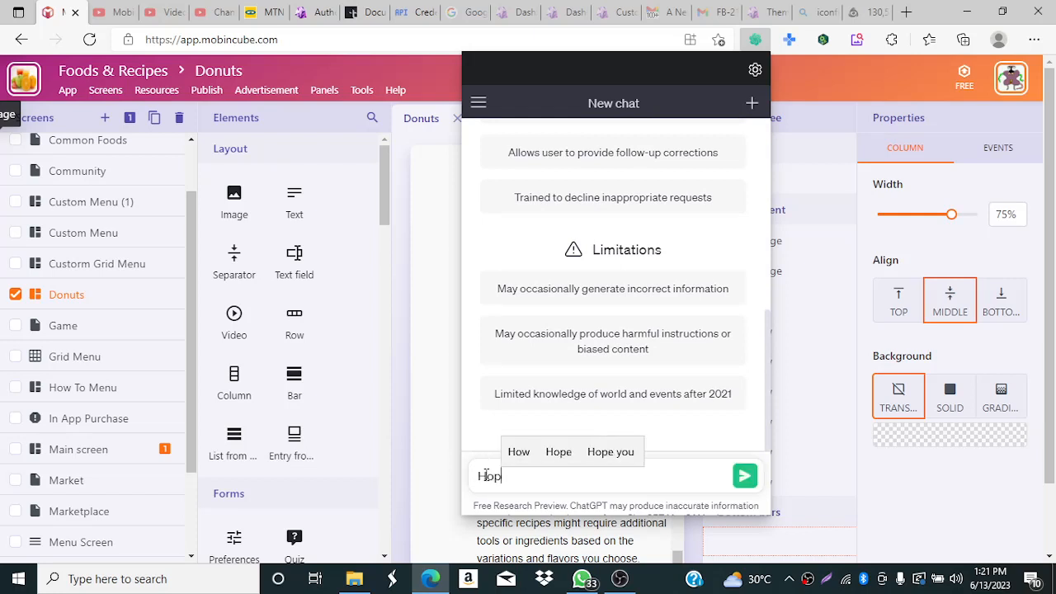
key(BackSpace)
text(w t)
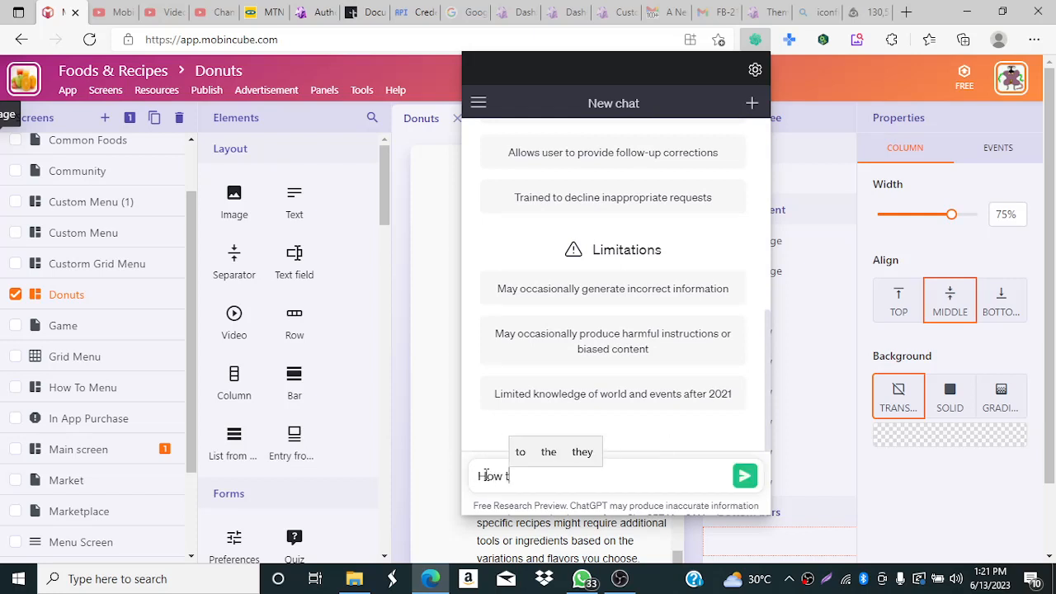
text(o prepa)
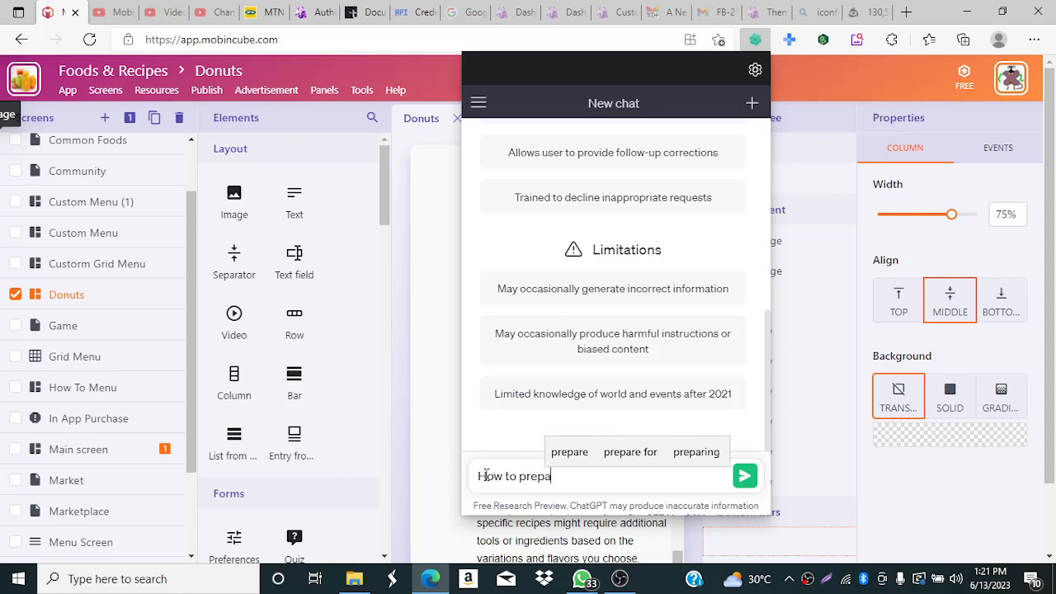
text(re D)
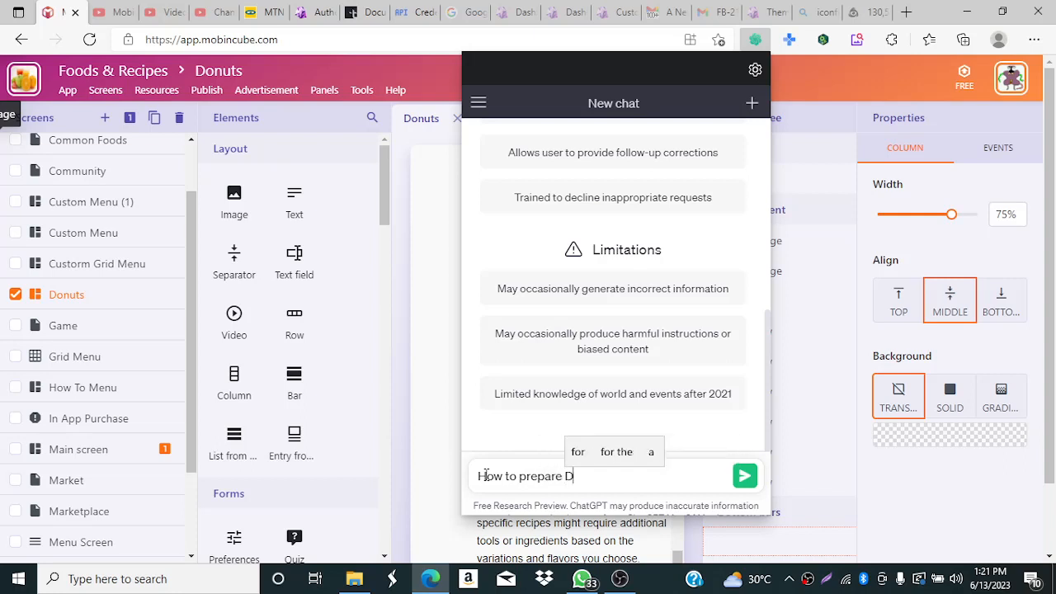
text(ou)
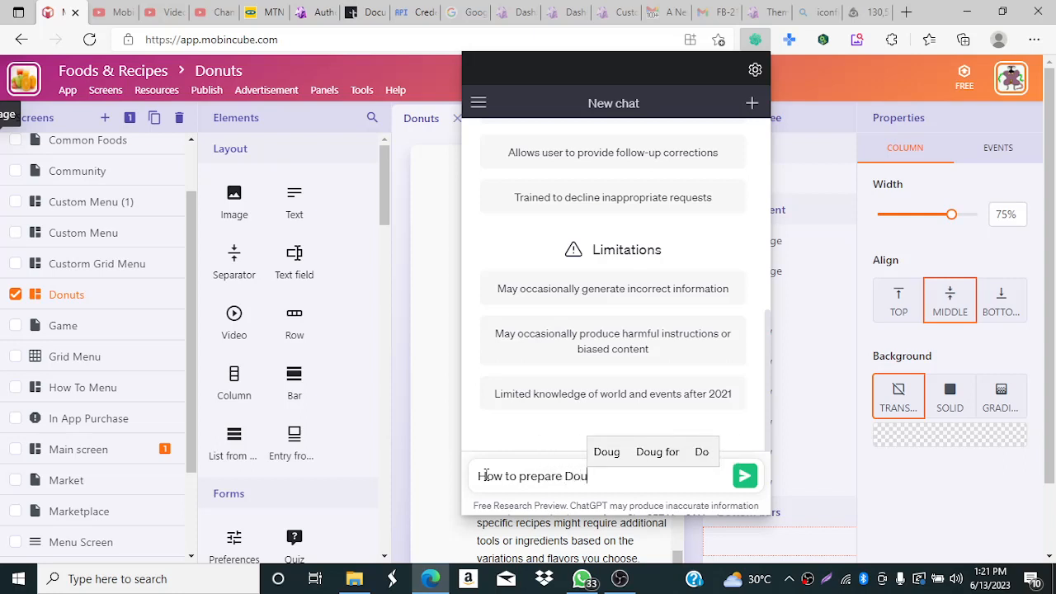
key(BackSpace)
text(nuts)
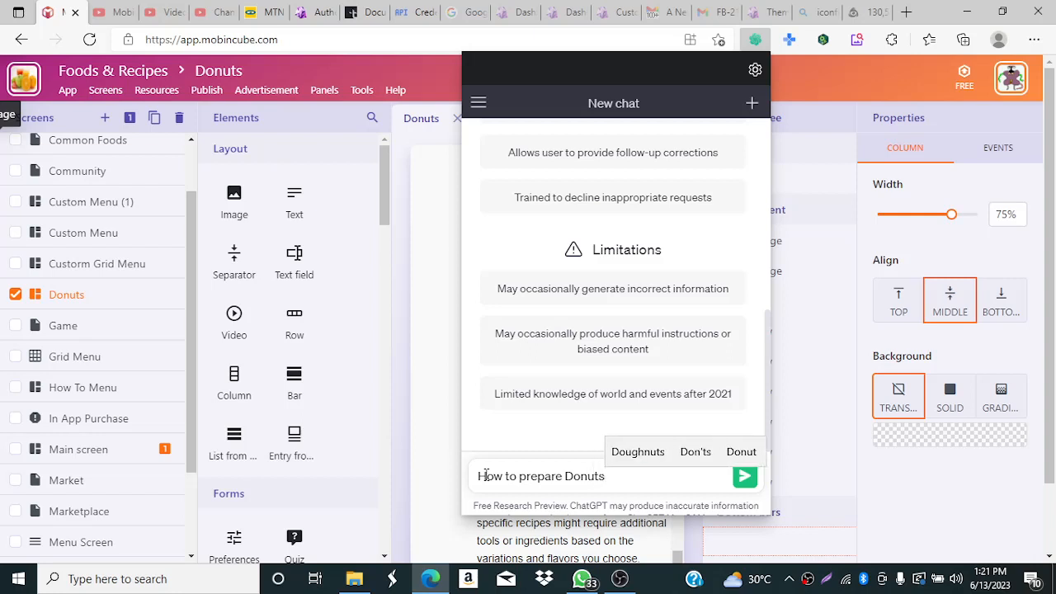
click(745, 476)
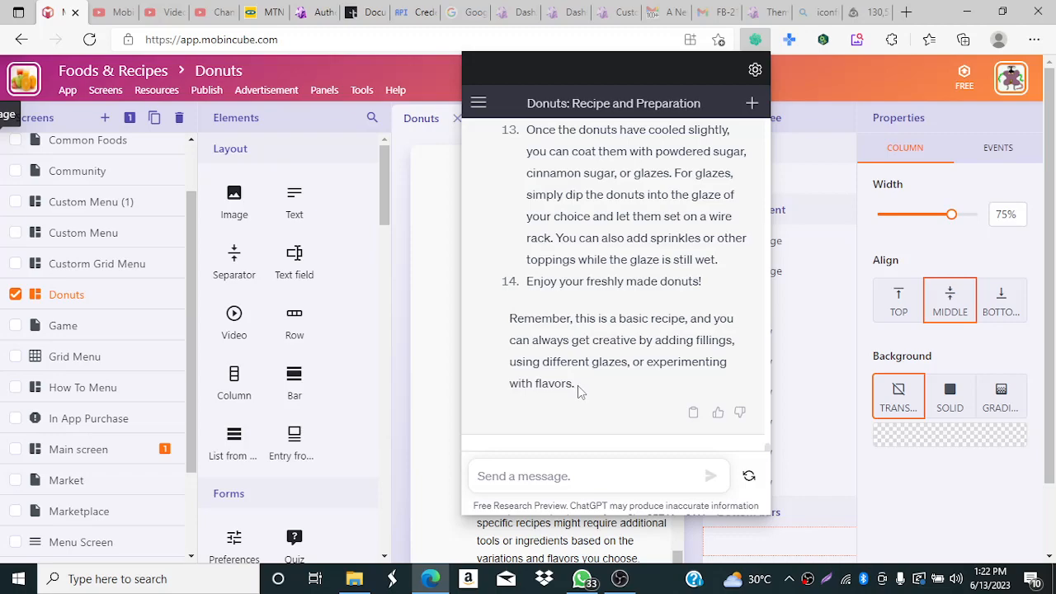
Step: Copy the full ChatGPT recipe answer over the "Details / Descriptions" placeholder in the Preparation row
drag(576, 385, 526, 150)
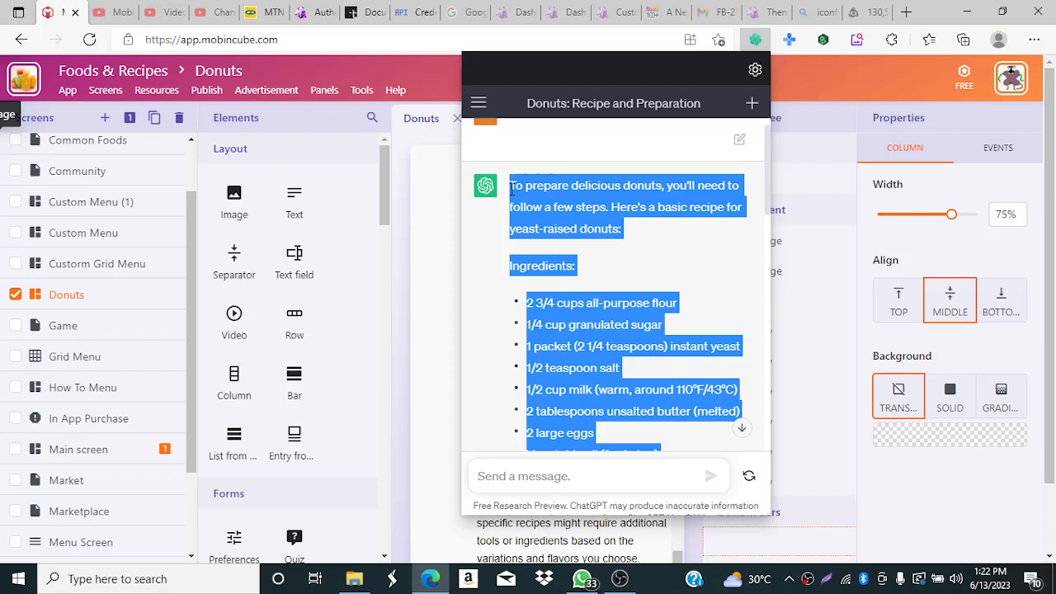
click(438, 306)
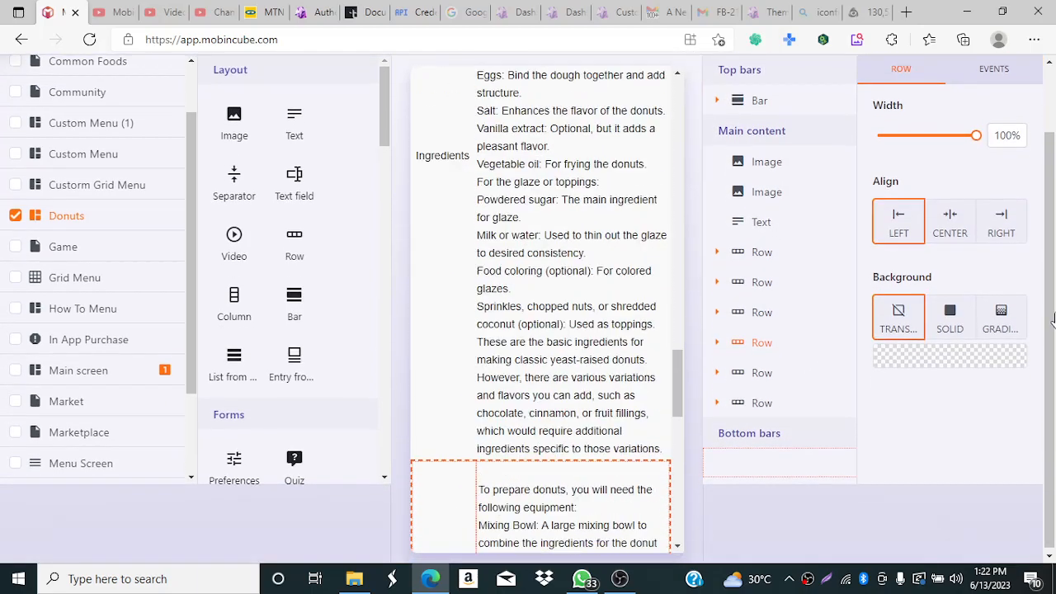
scroll(678, 360, down, 10)
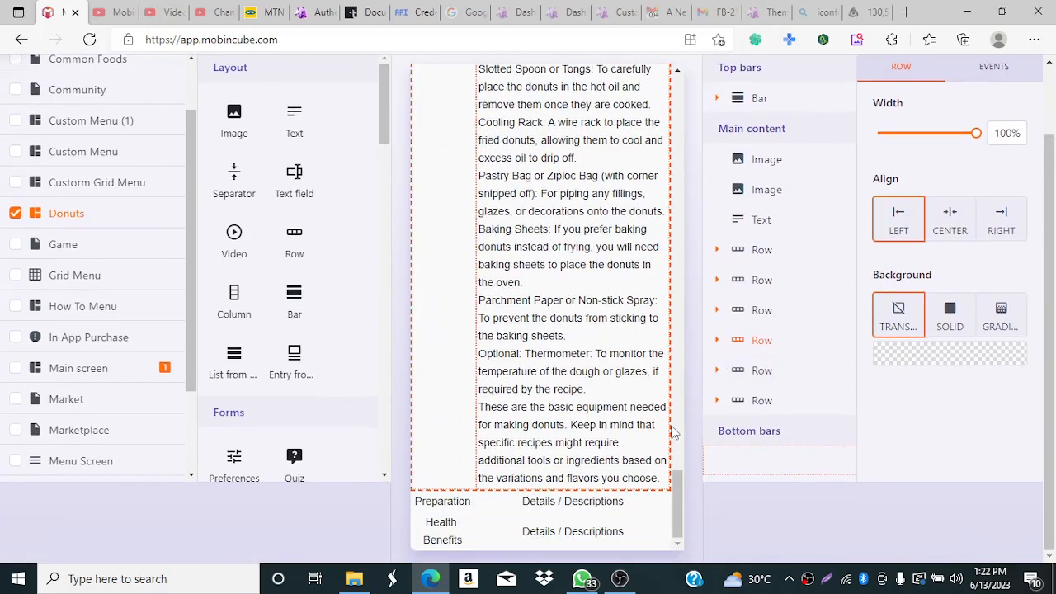
drag(677, 487, 677, 528)
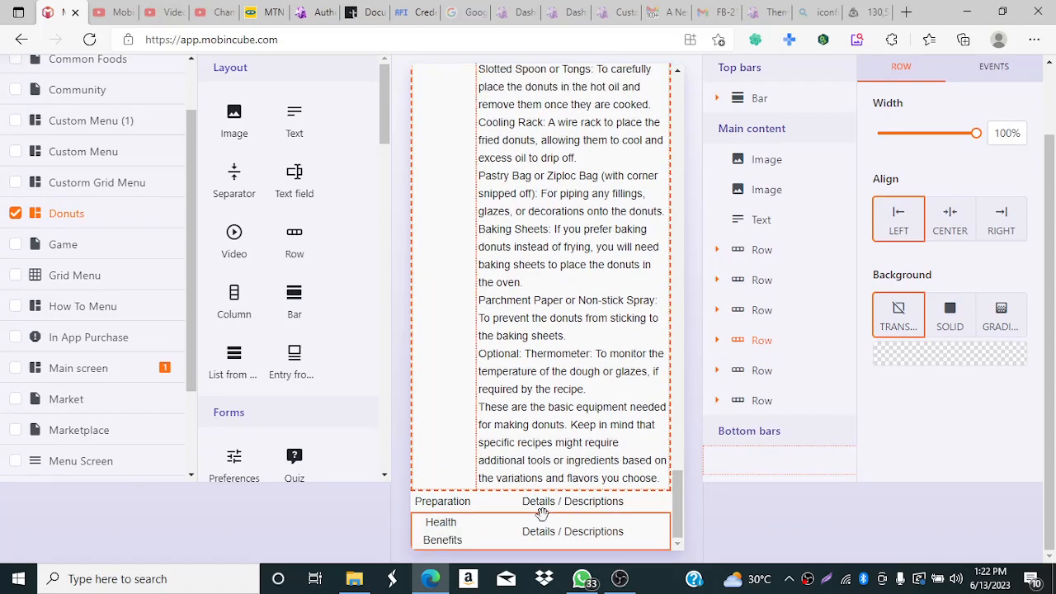
click(557, 502)
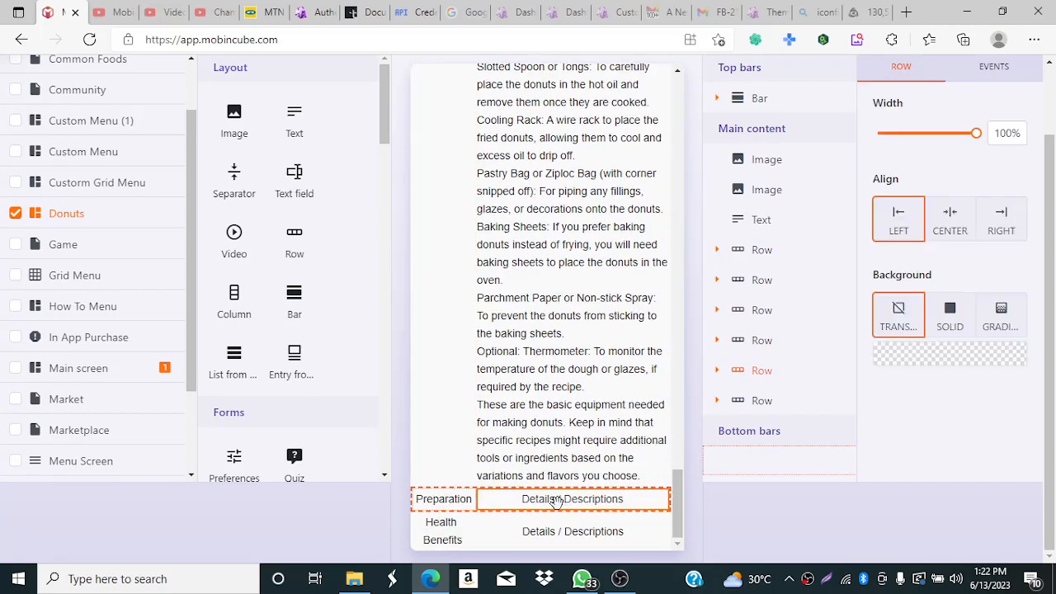
click(557, 501)
click(558, 504)
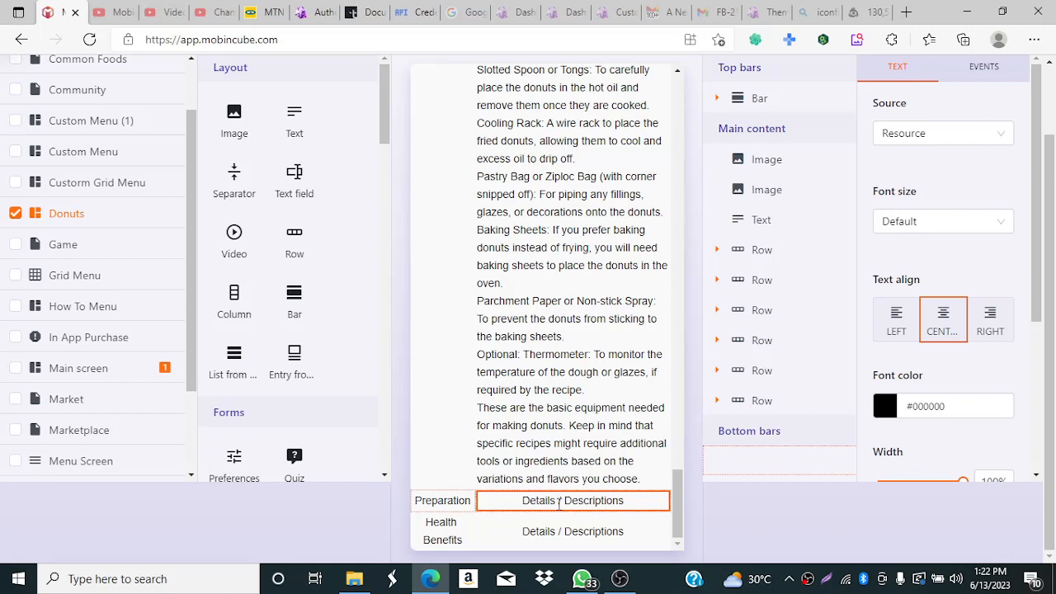
double_click(558, 504)
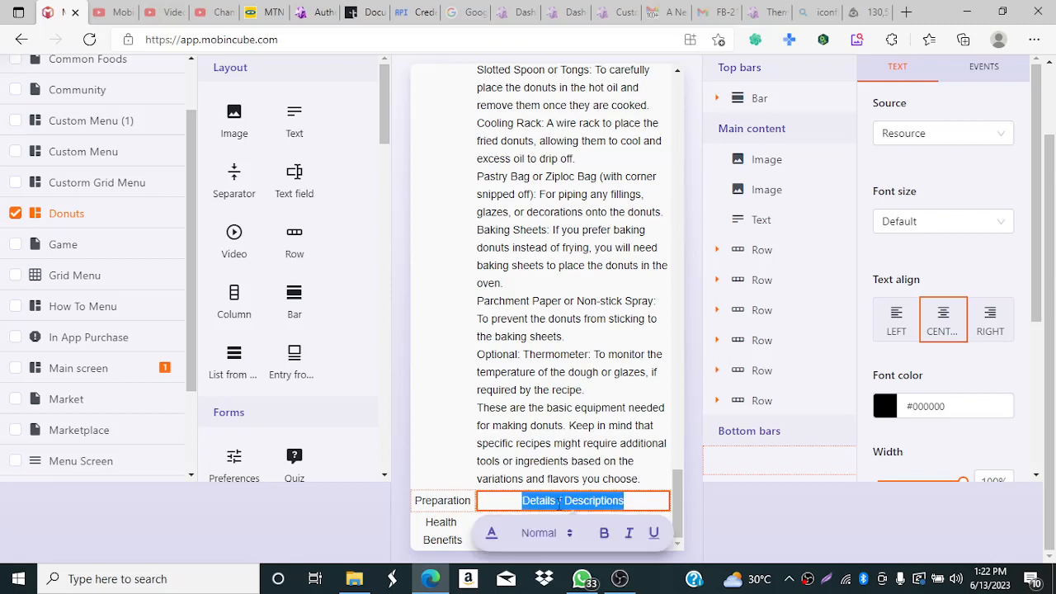
key(ctrl+v)
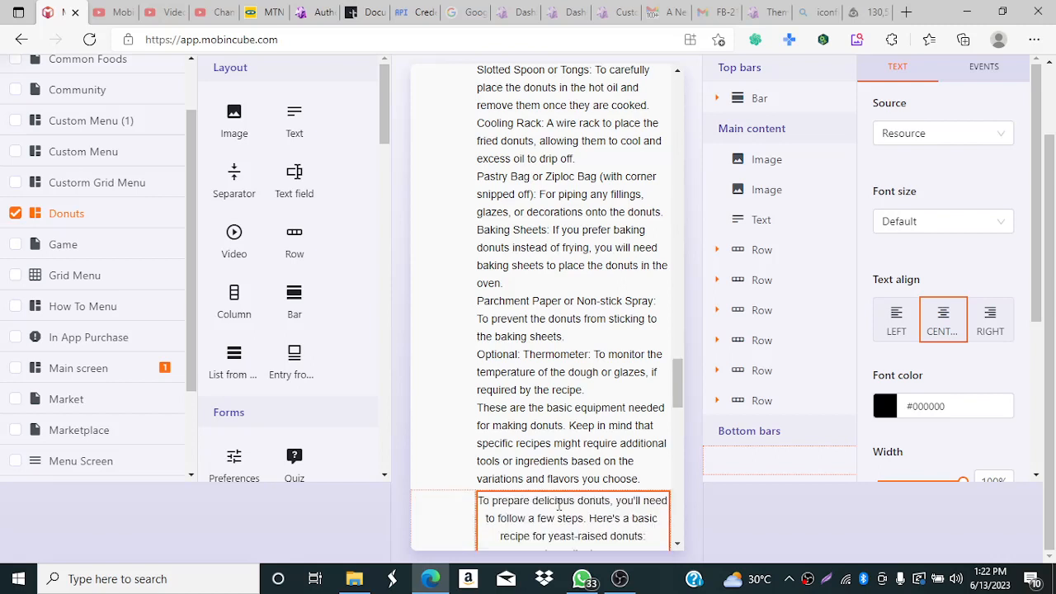
Step: Left-align the pasted preparation text and leave the text editing
click(896, 322)
scroll(682, 429, down, 5)
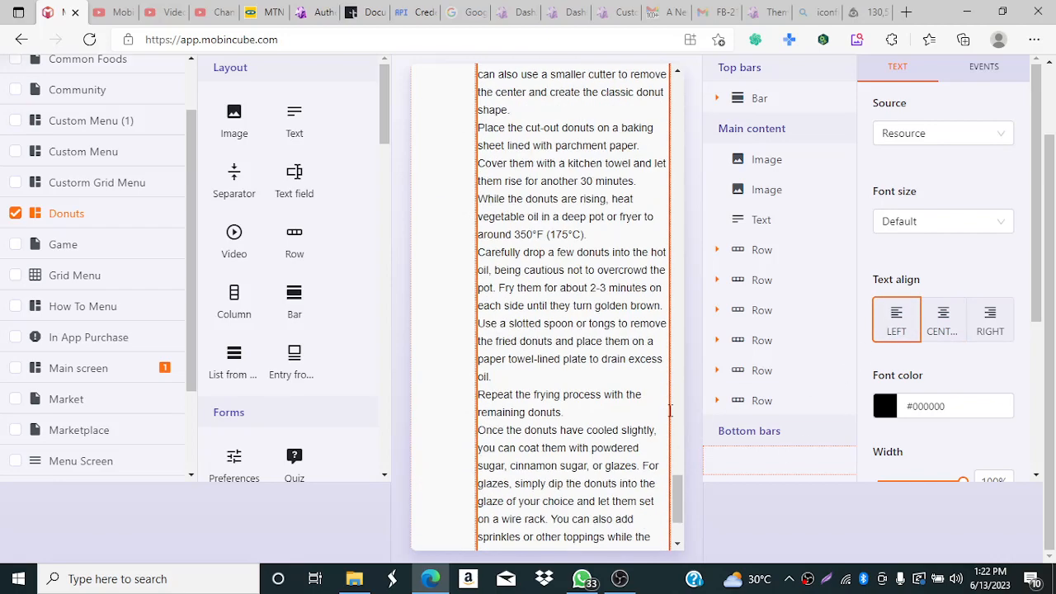
click(699, 408)
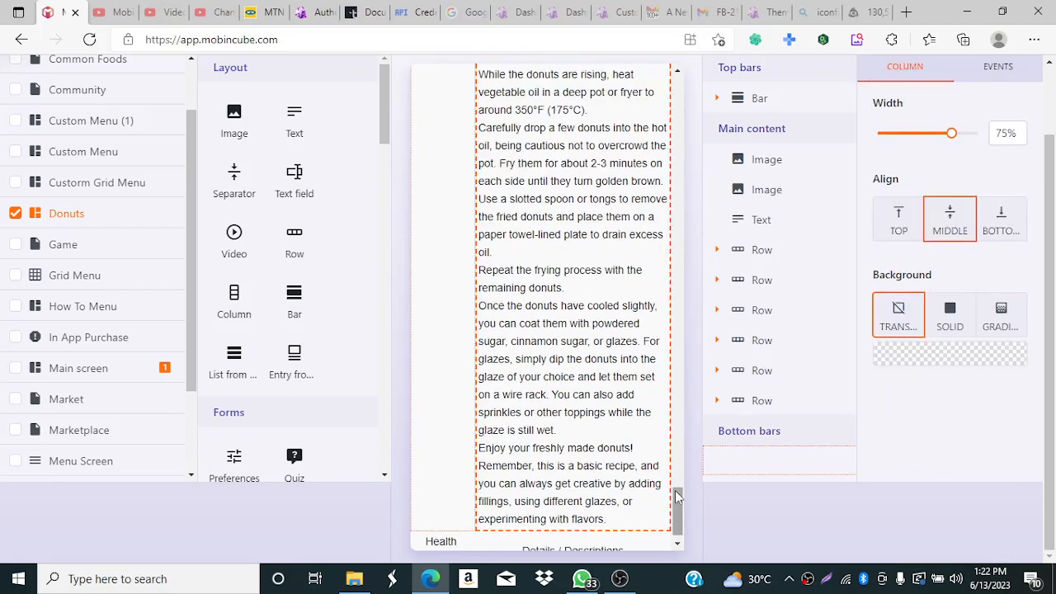
Step: Ask the ChatGPT extension for "Health Benefits of donuts"
scroll(677, 505, down, 1)
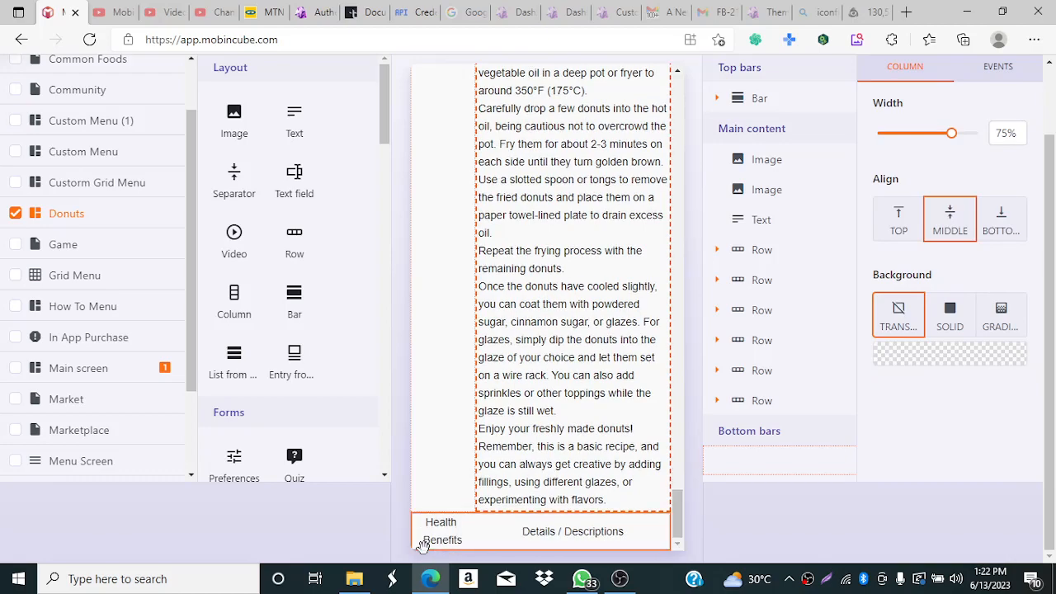
drag(676, 475, 849, 20)
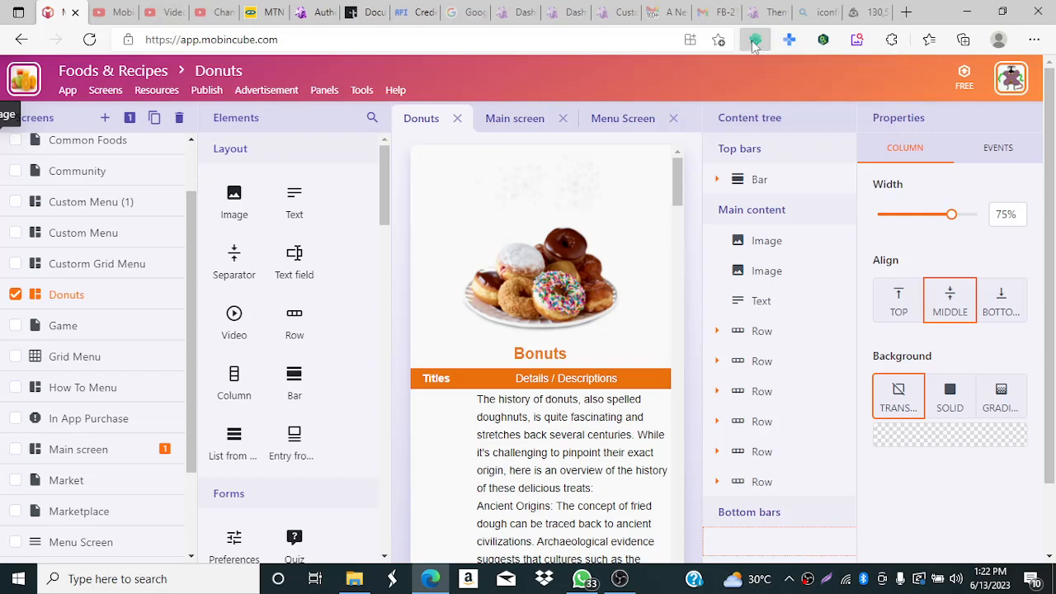
click(754, 41)
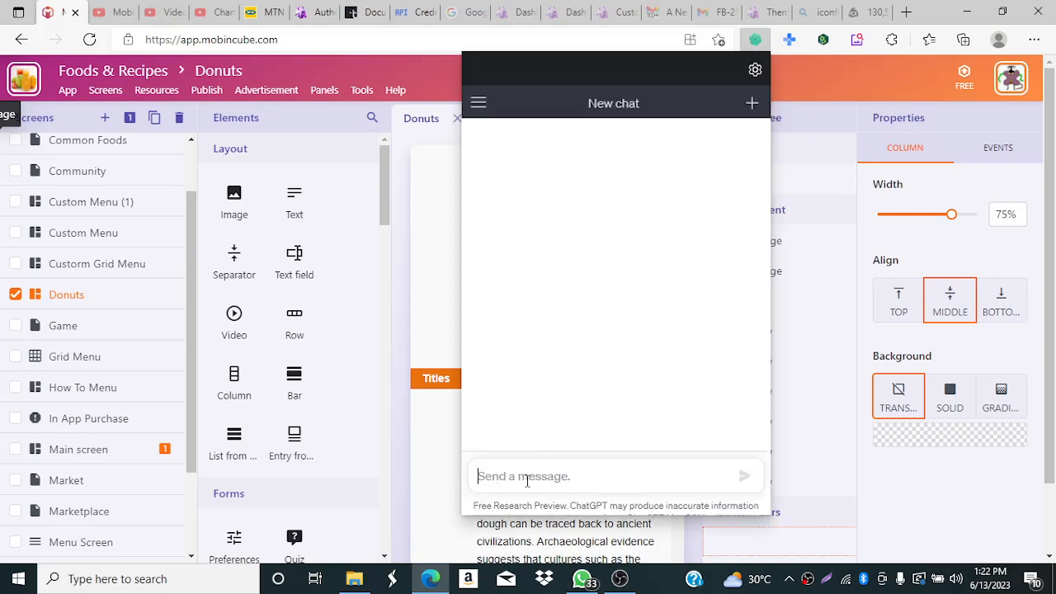
text(H)
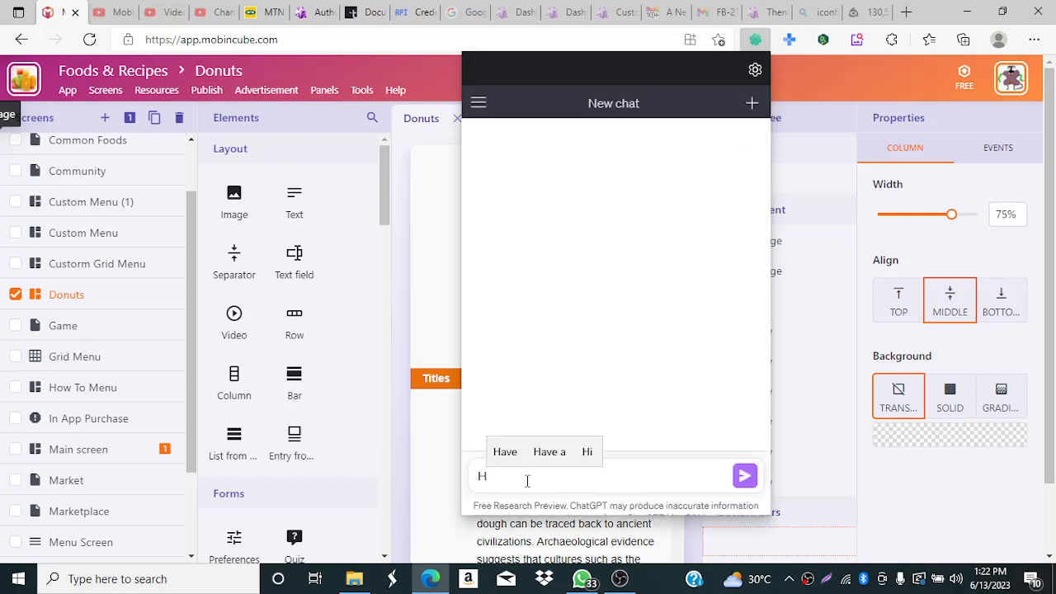
text(ealth )
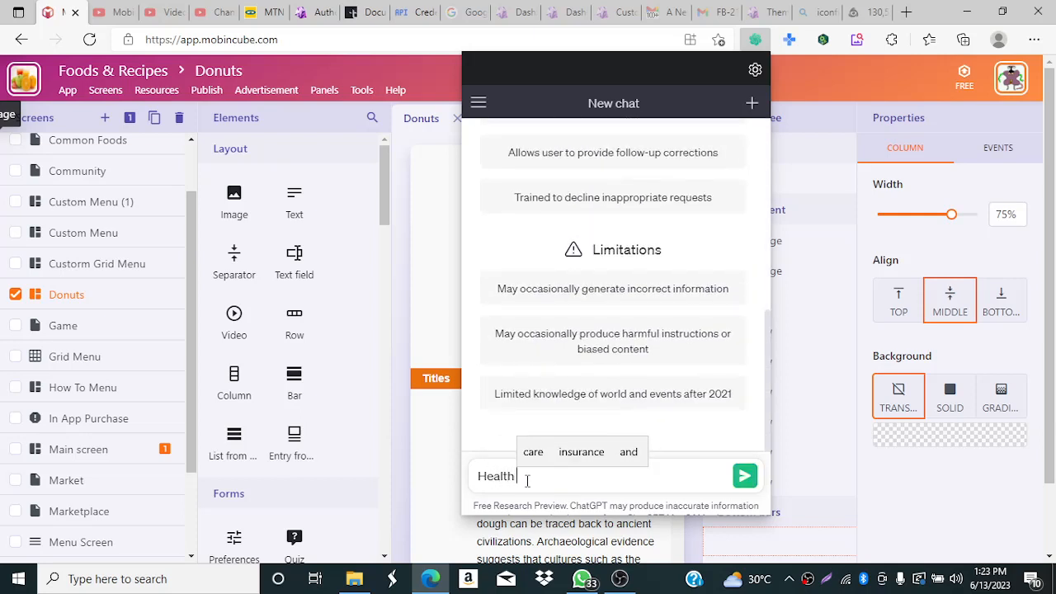
text(Benef)
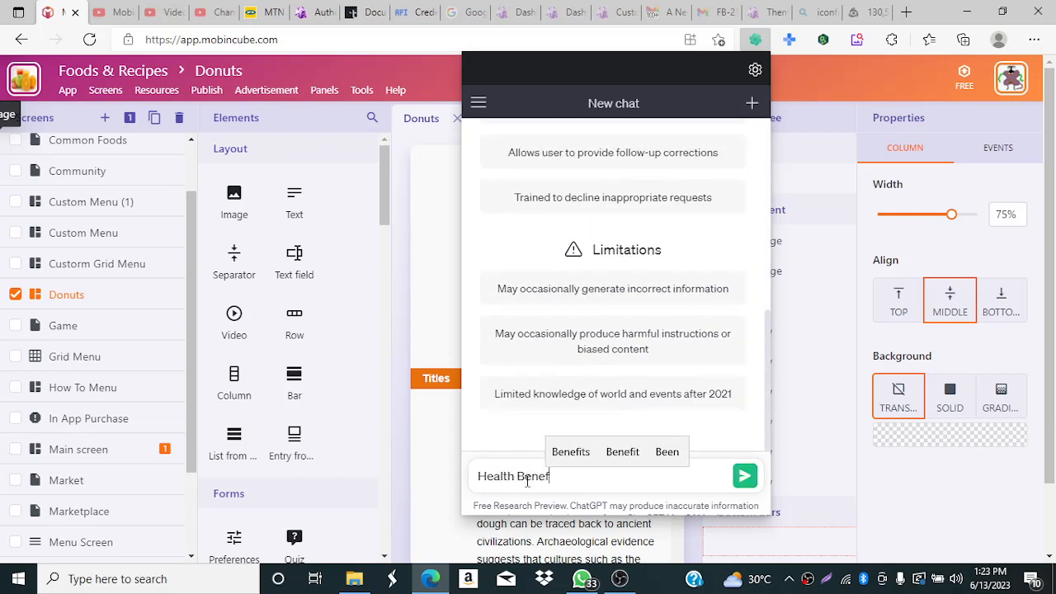
text(its of )
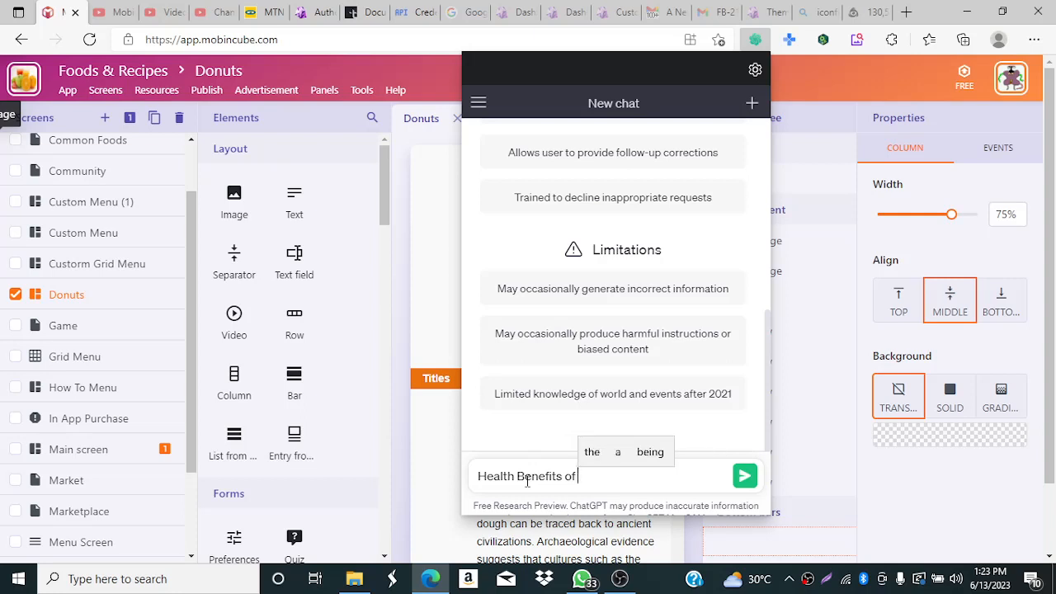
text(donuts)
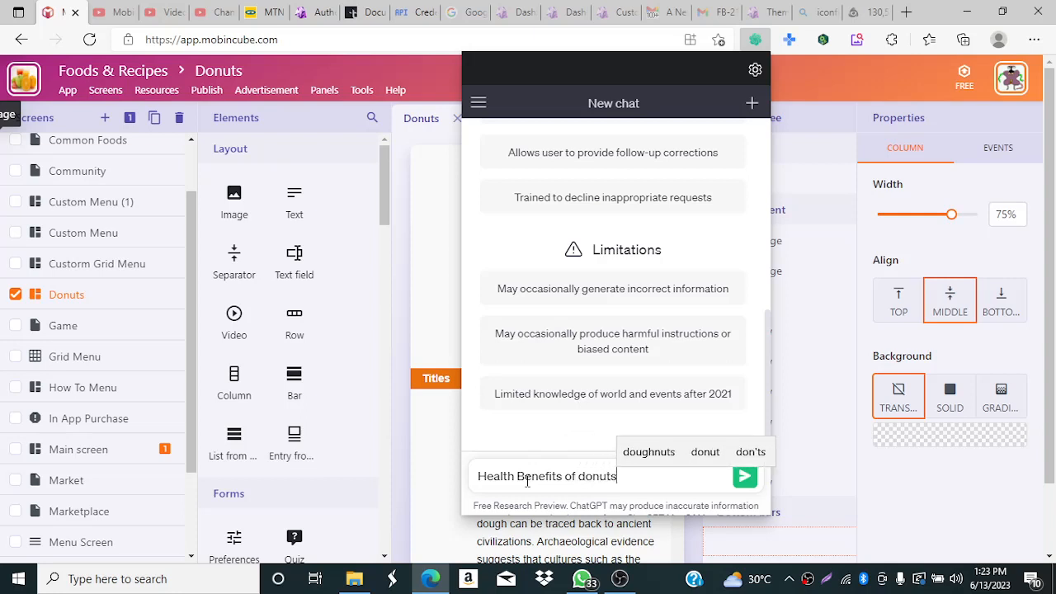
click(746, 477)
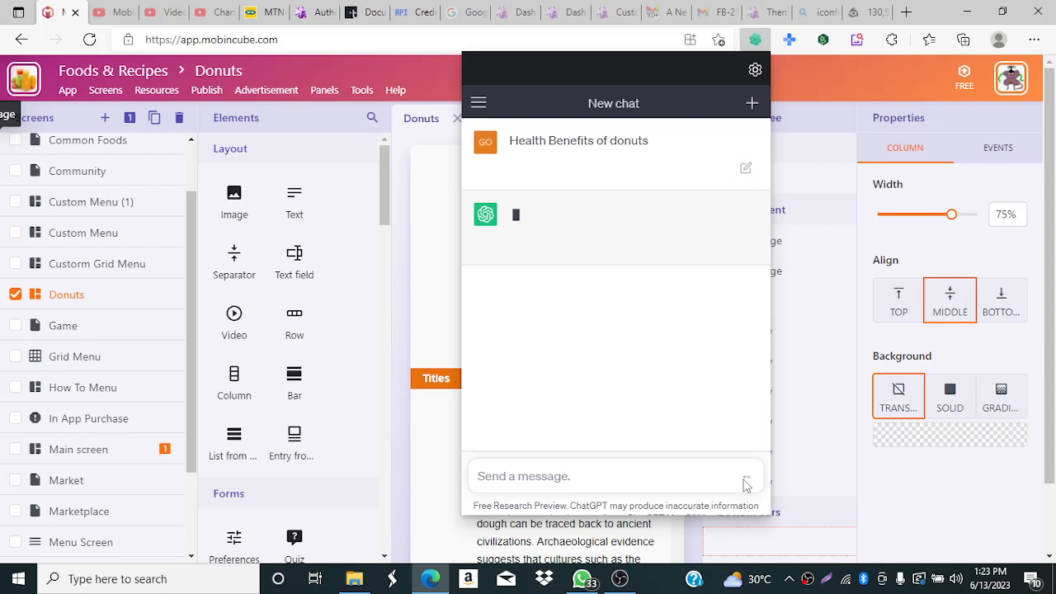
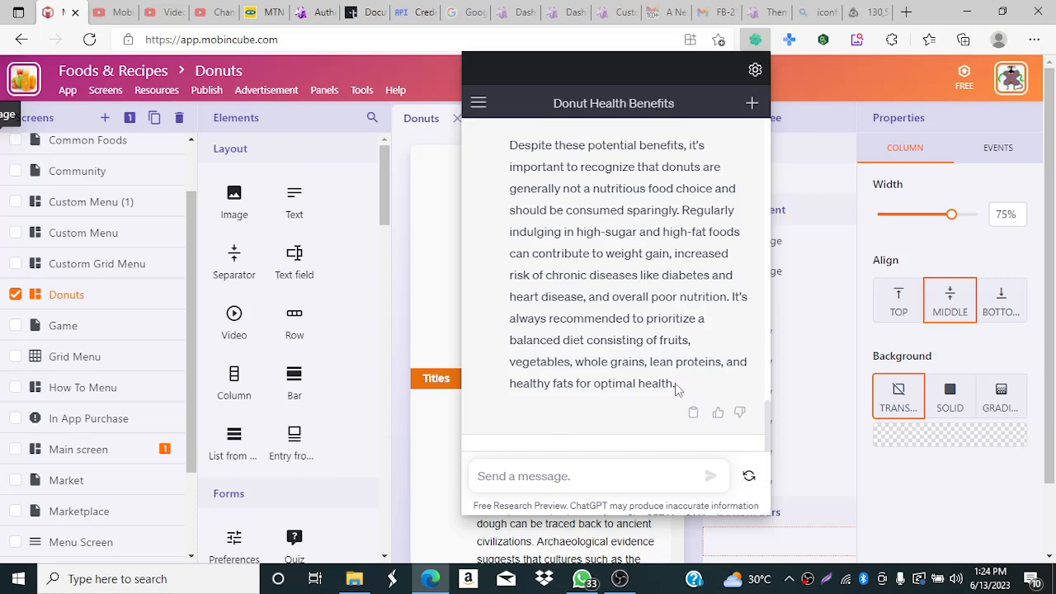
Step: Copy the full ChatGPT health benefits answer over the "Details / Descriptions" placeholder in the Health Benefits row, removing the blank line at its start
drag(675, 383, 505, 216)
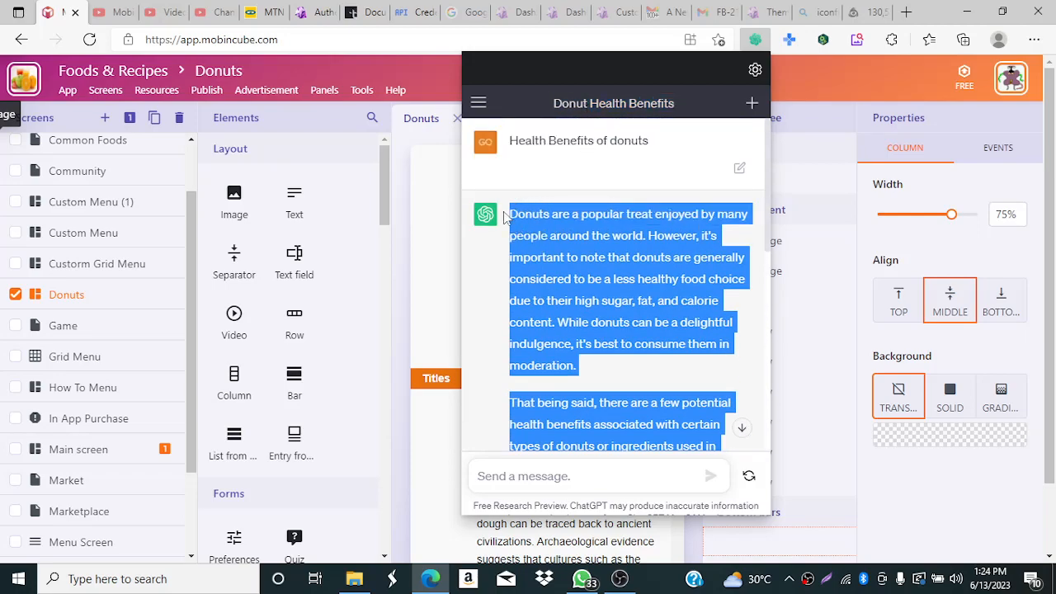
click(424, 327)
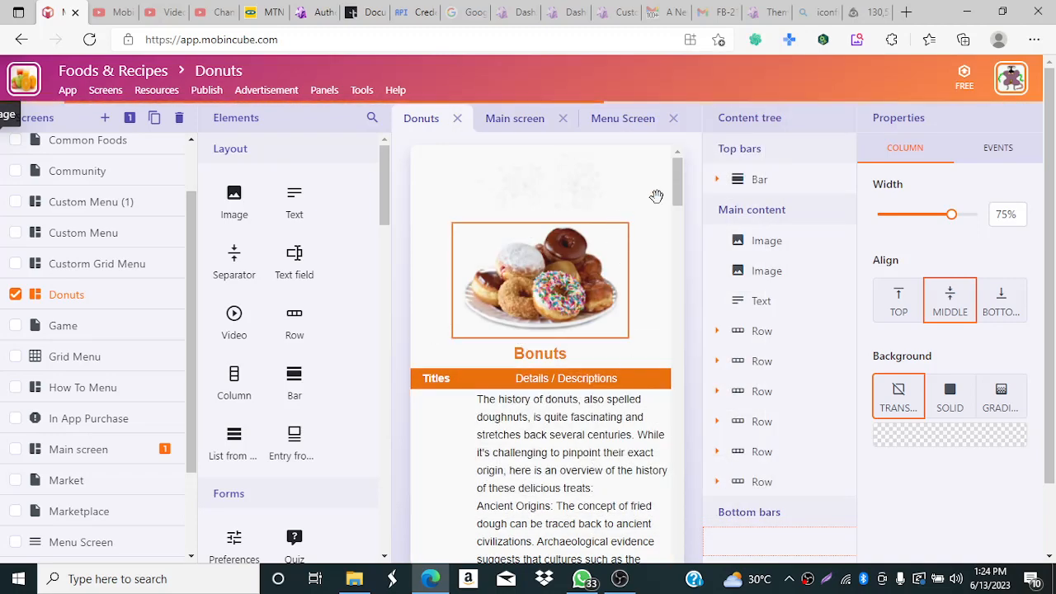
drag(676, 183, 681, 593)
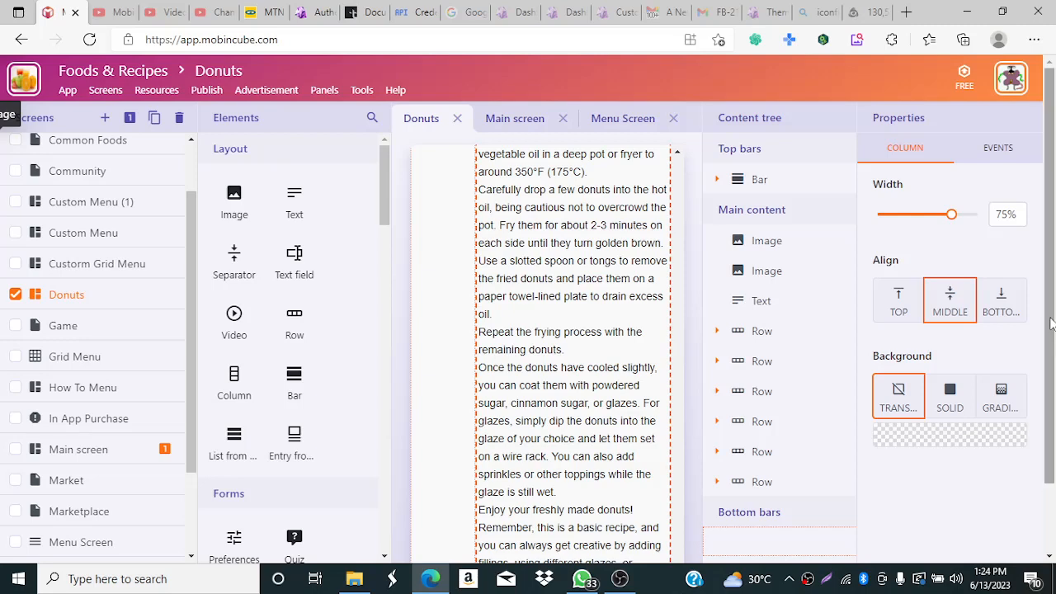
scroll(1052, 324, down, 1)
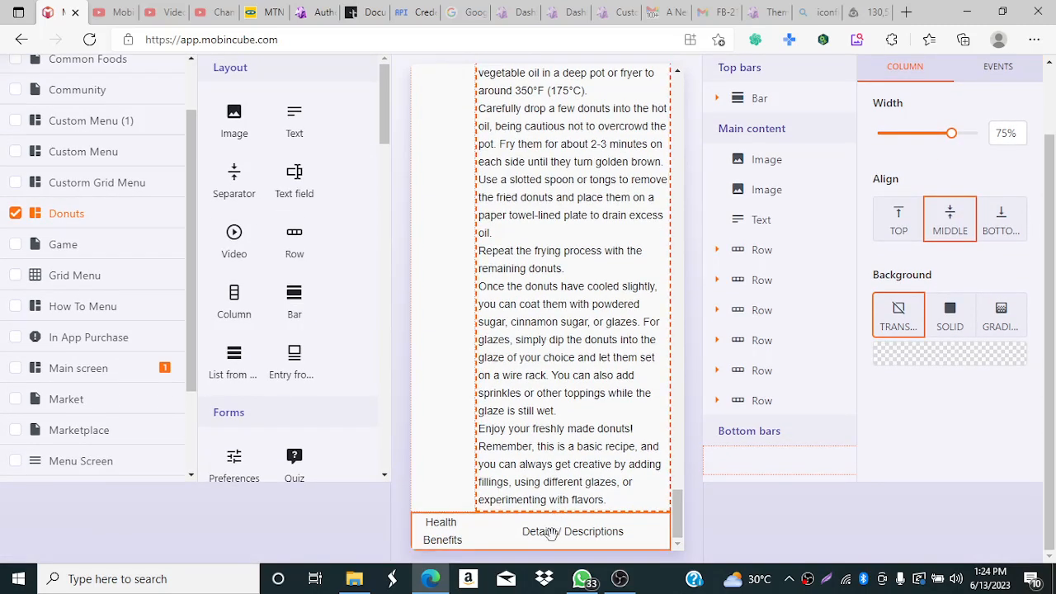
click(551, 534)
click(551, 534)
click(553, 536)
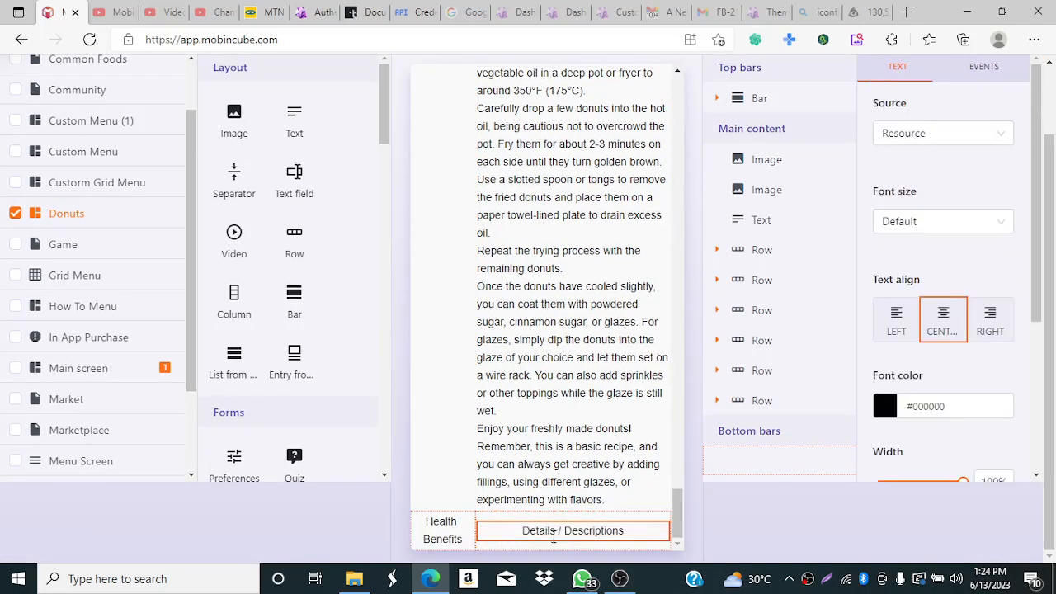
double_click(552, 532)
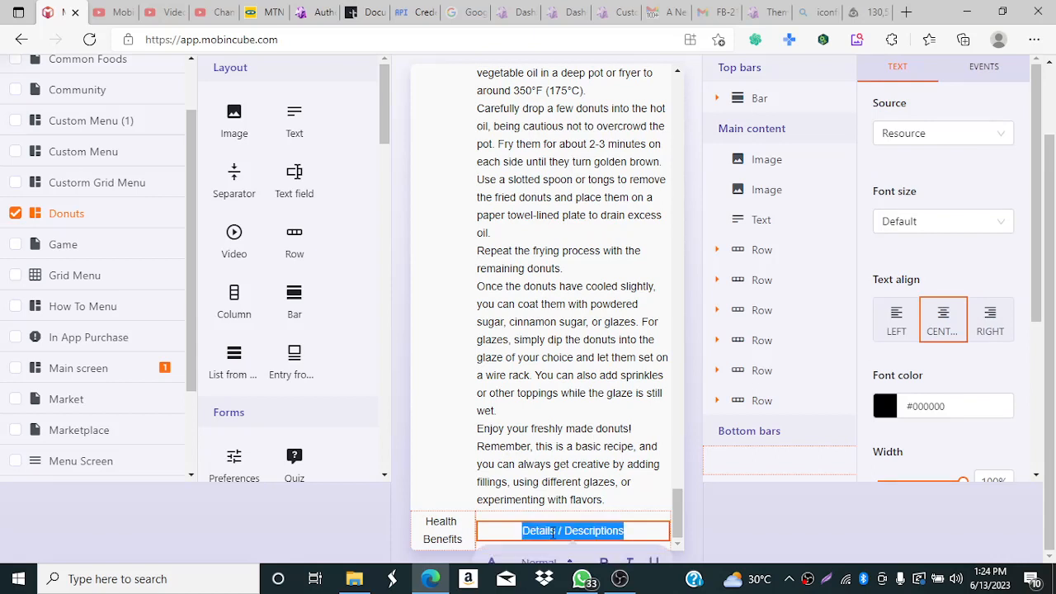
key(ctrl+v)
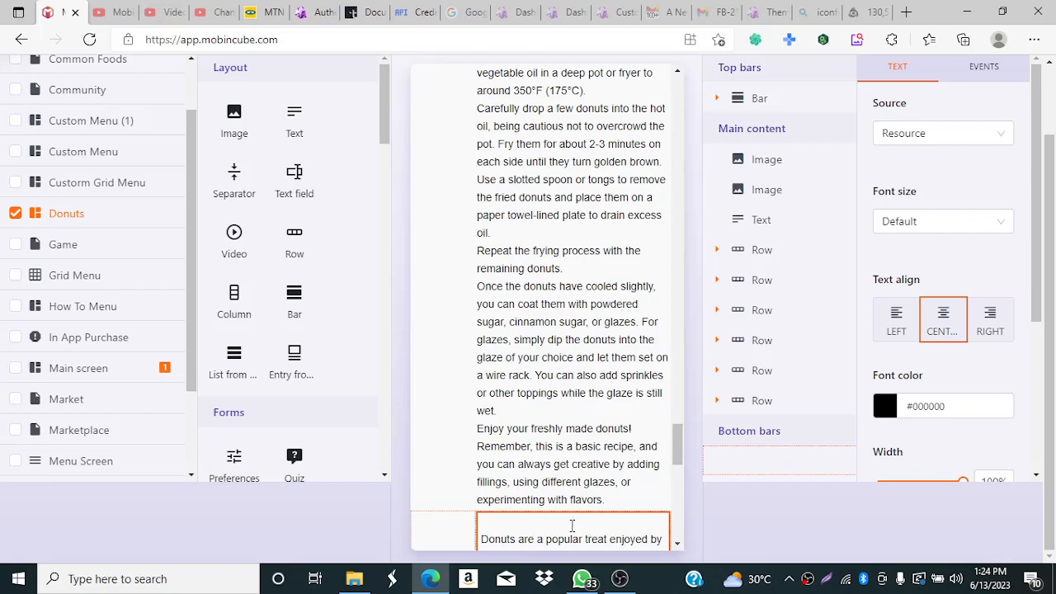
key(Delete)
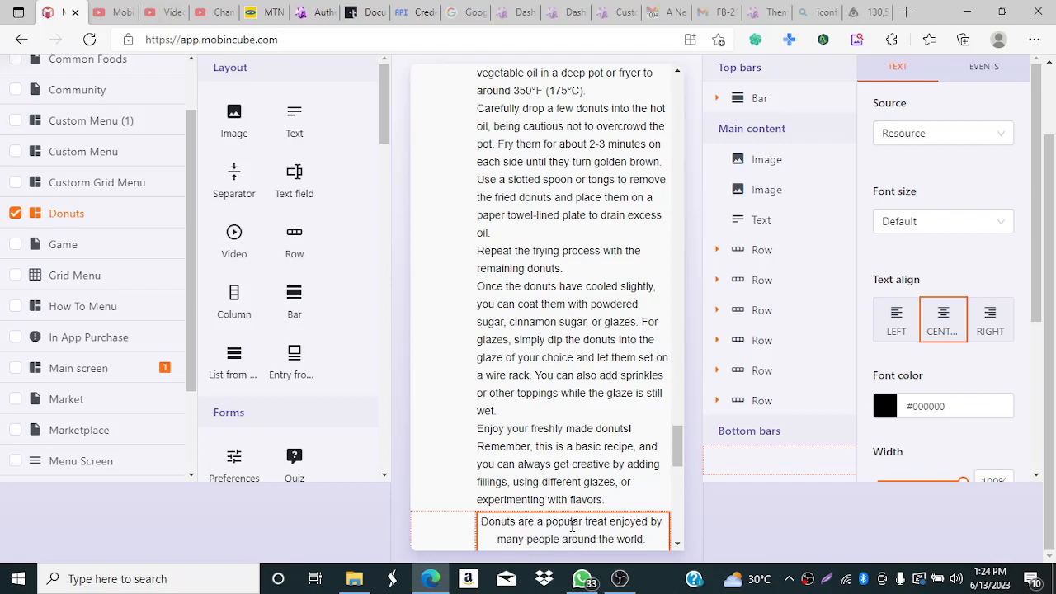
Step: Left-align the pasted health benefits text and leave the text editing
click(895, 333)
click(895, 334)
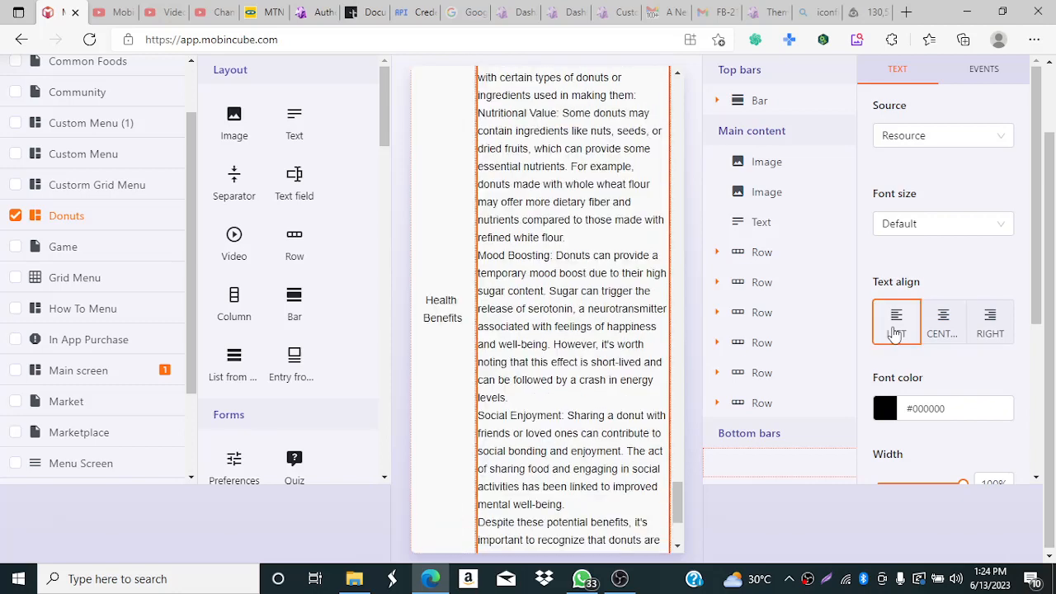
click(695, 433)
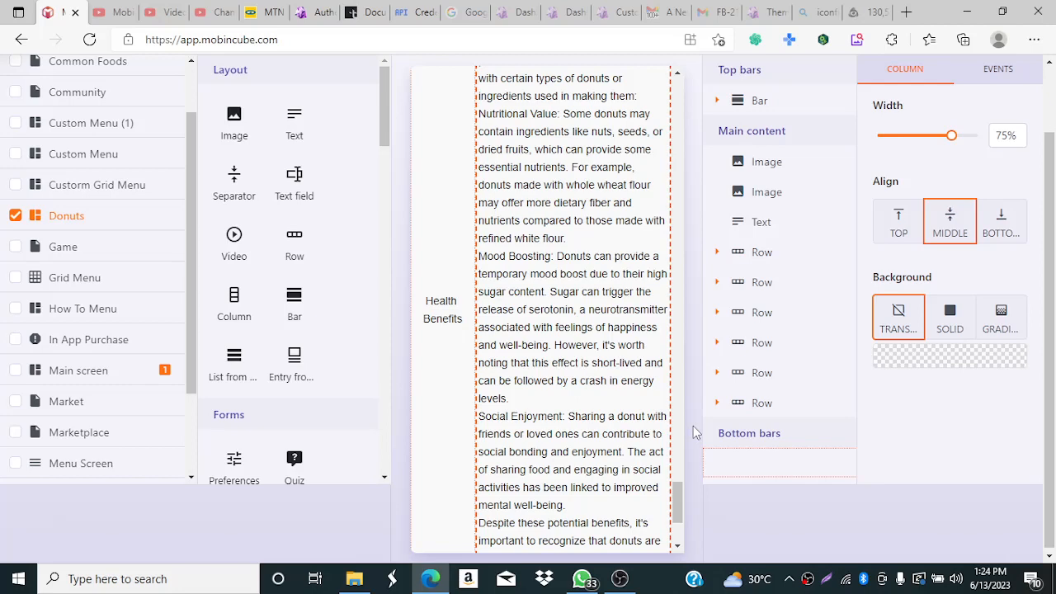
Step: Give the row with the history of donuts a solid background in the saved colour F3ECEC
drag(674, 496, 667, 100)
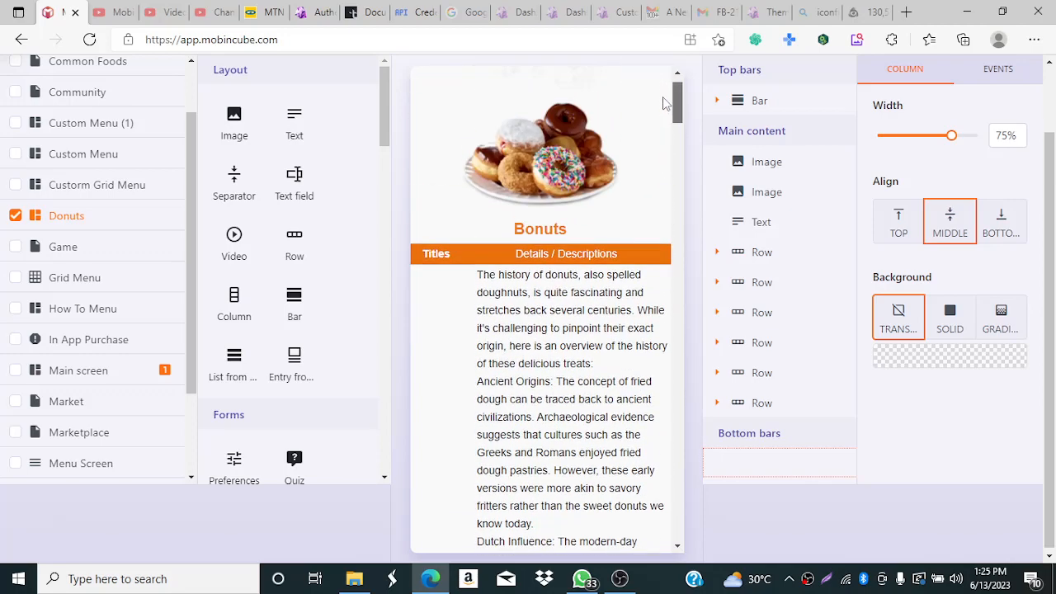
click(580, 305)
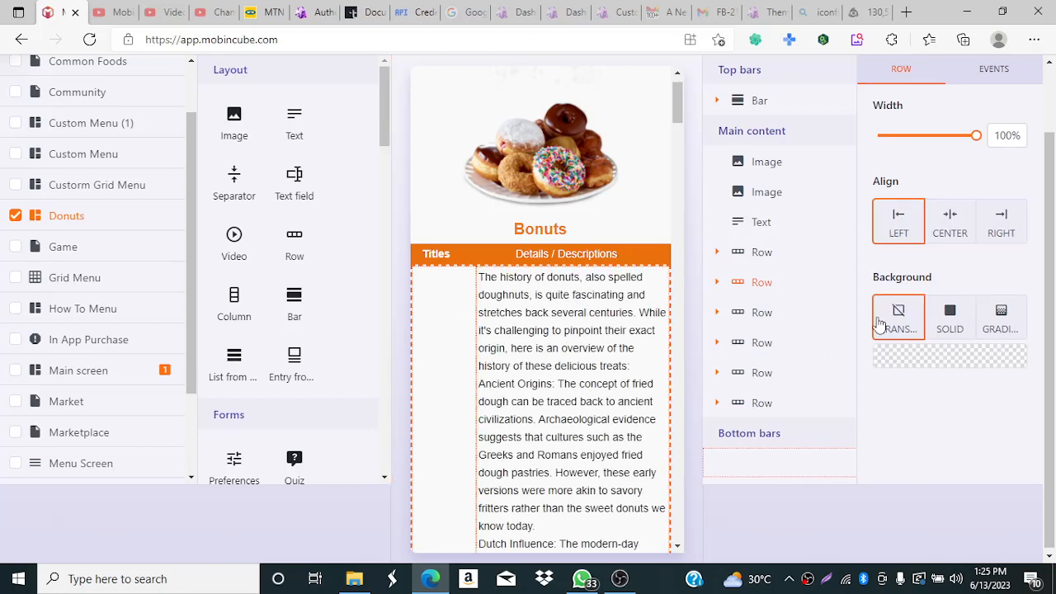
click(957, 322)
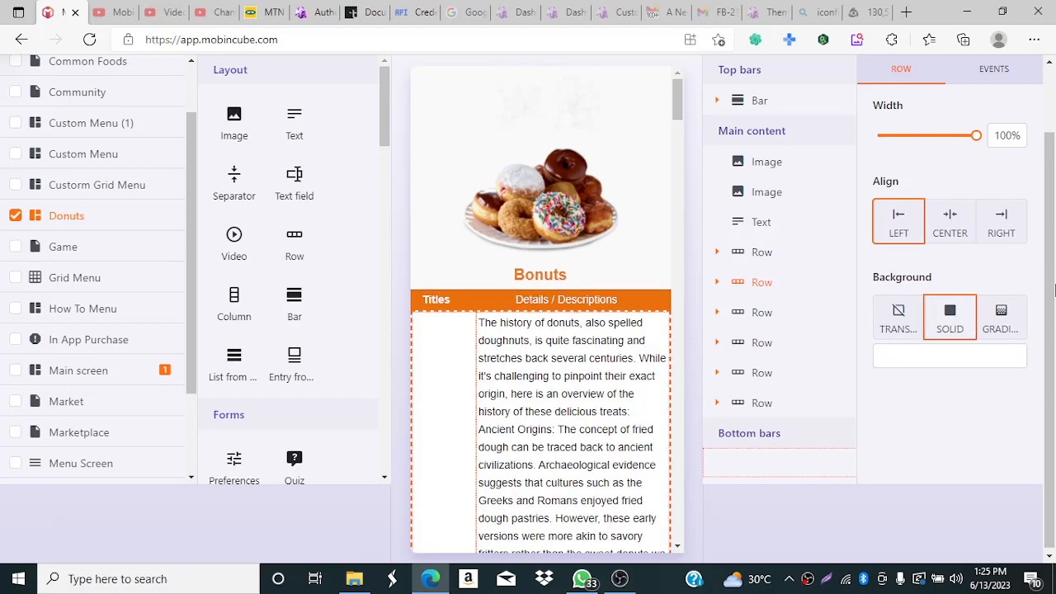
click(940, 356)
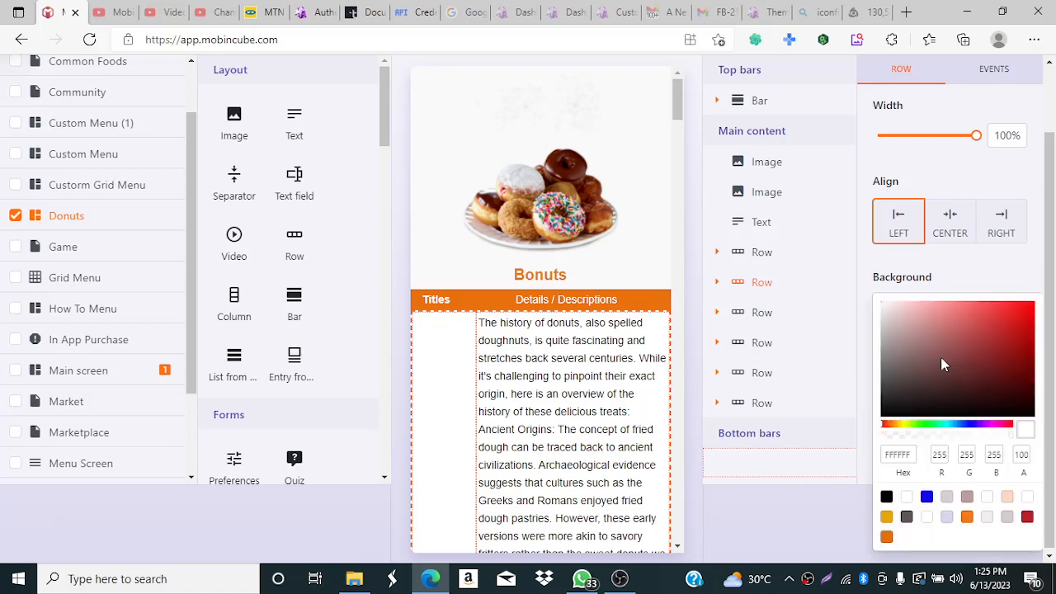
click(988, 517)
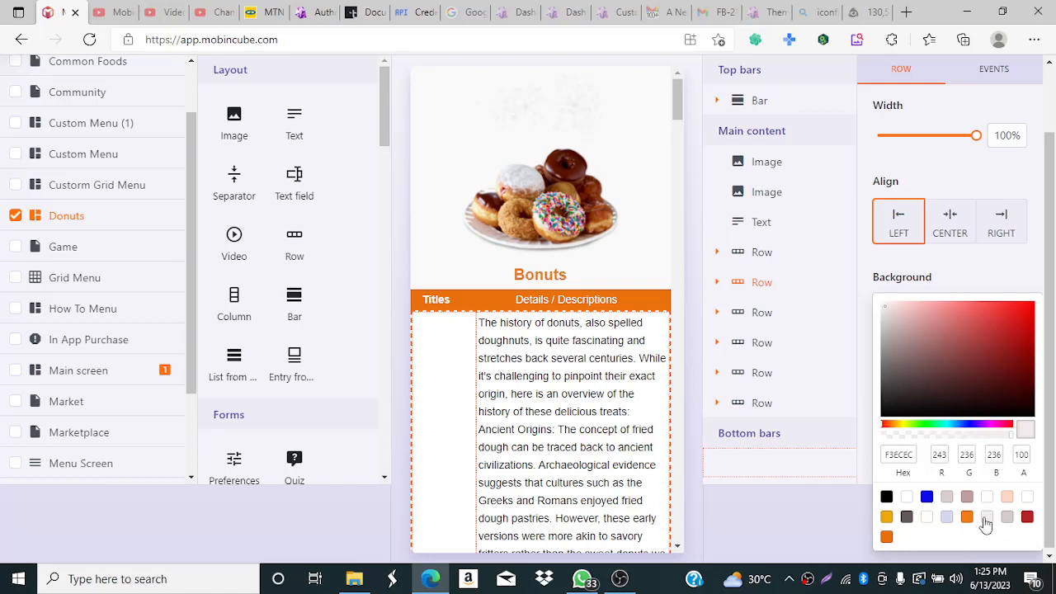
click(684, 457)
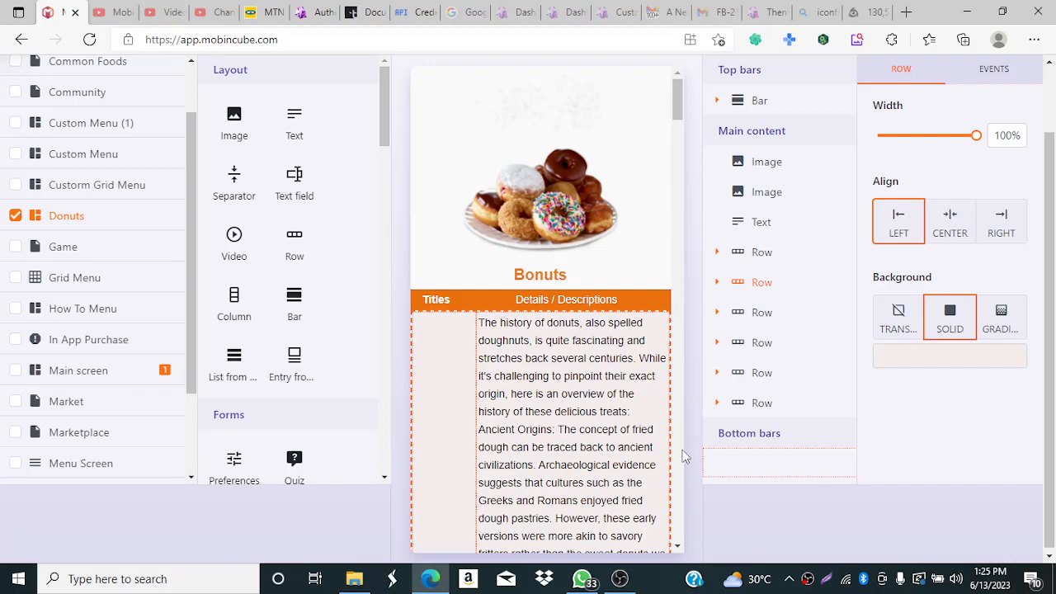
Step: Give the Ingredients row a solid background in the saved colour F3ECEC
scroll(680, 227, down, 5)
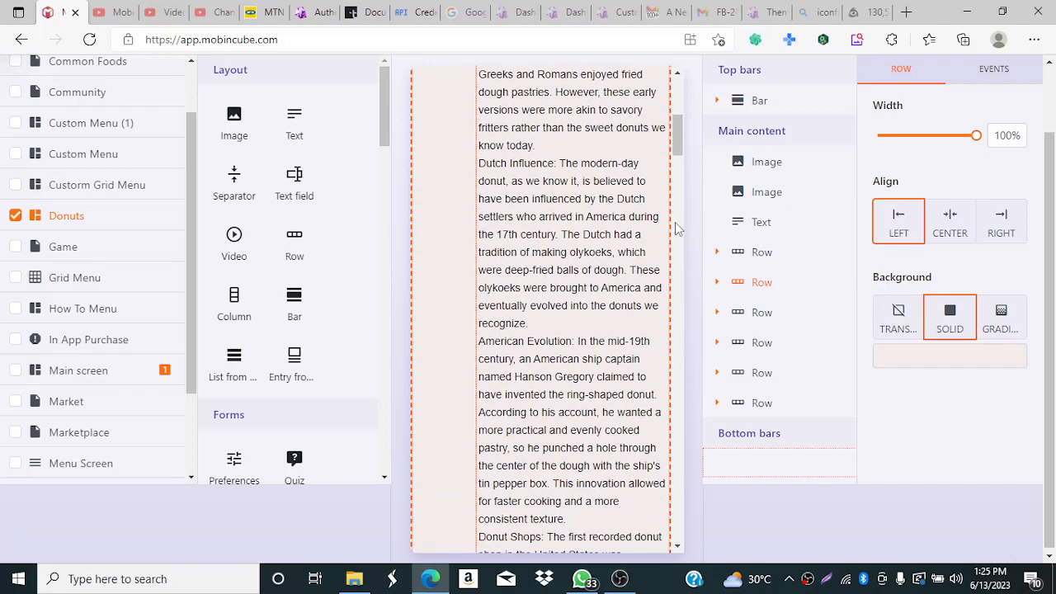
drag(678, 142, 678, 231)
click(561, 302)
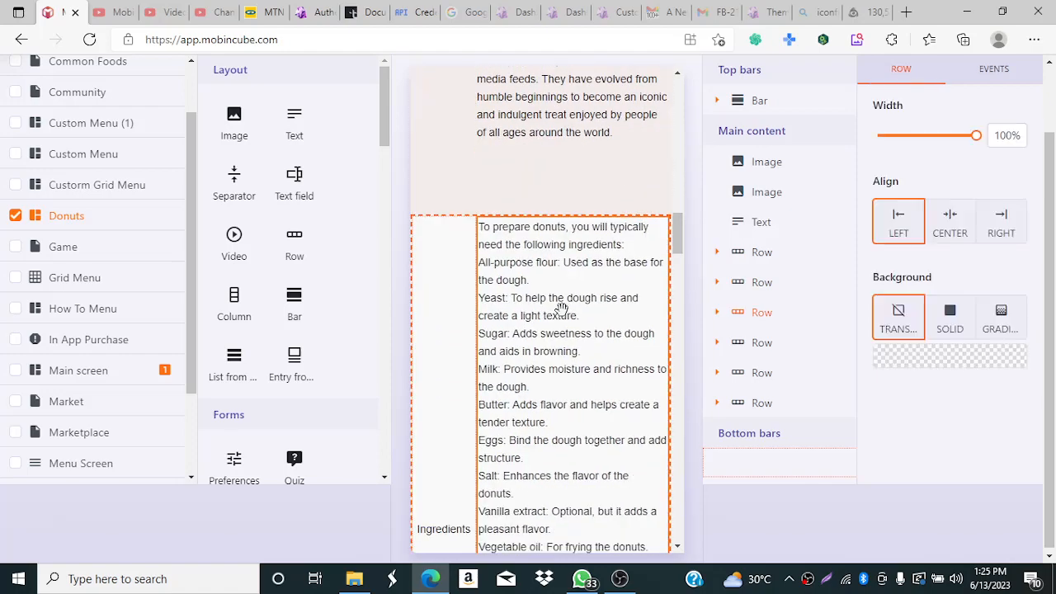
click(957, 328)
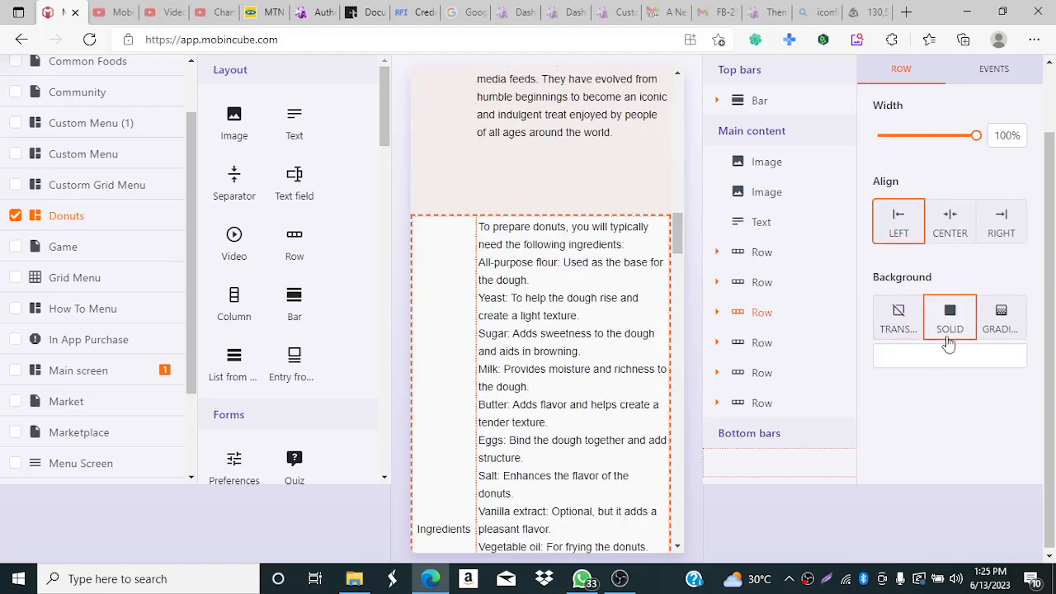
click(939, 356)
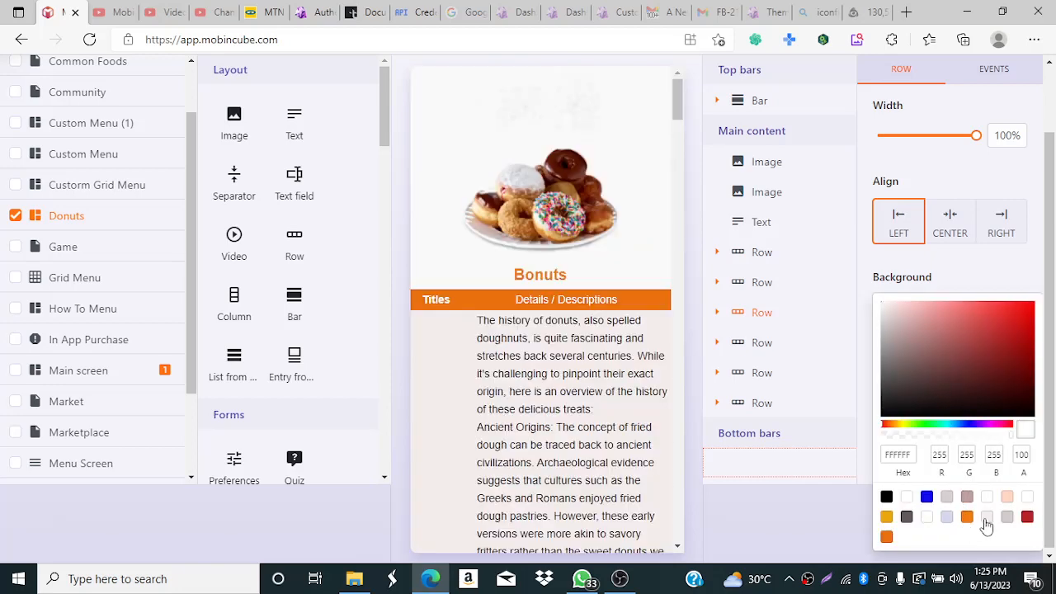
click(987, 518)
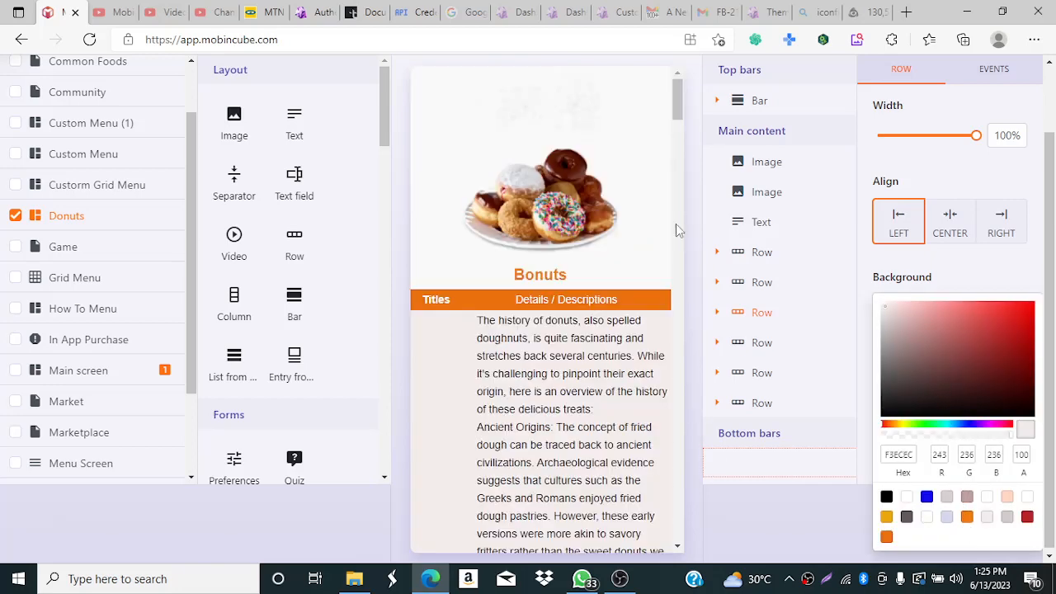
click(678, 133)
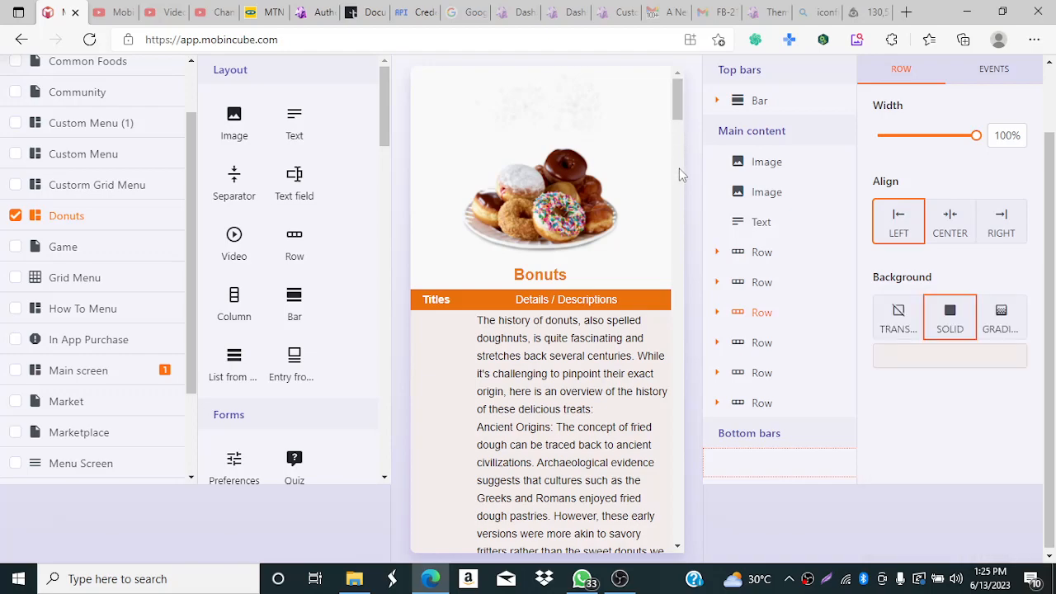
Step: Give the Equipment row a solid background in the saved colour F3ECEC
drag(678, 116, 702, 319)
click(609, 275)
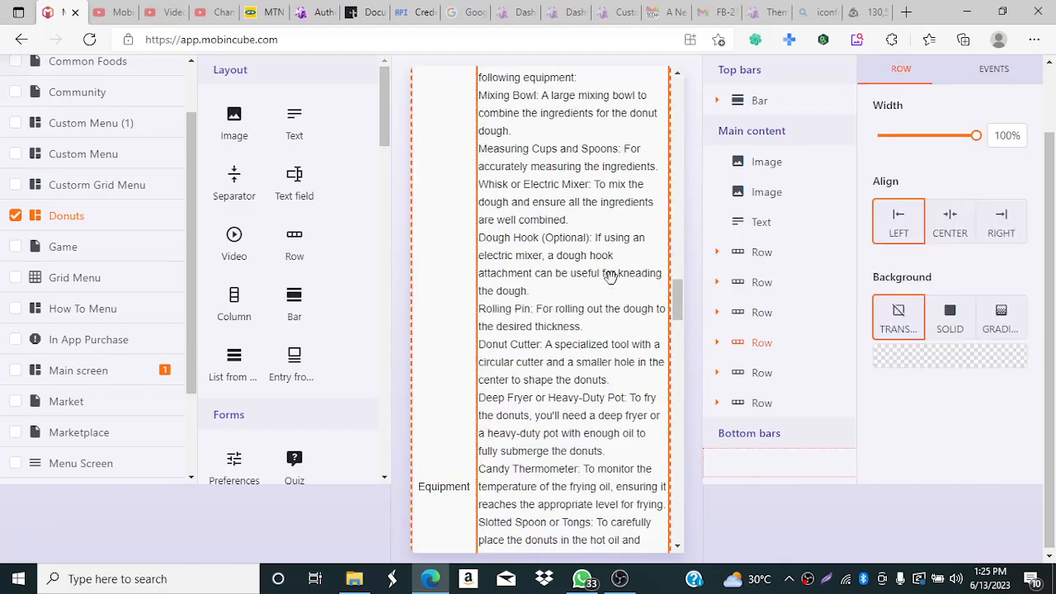
click(950, 329)
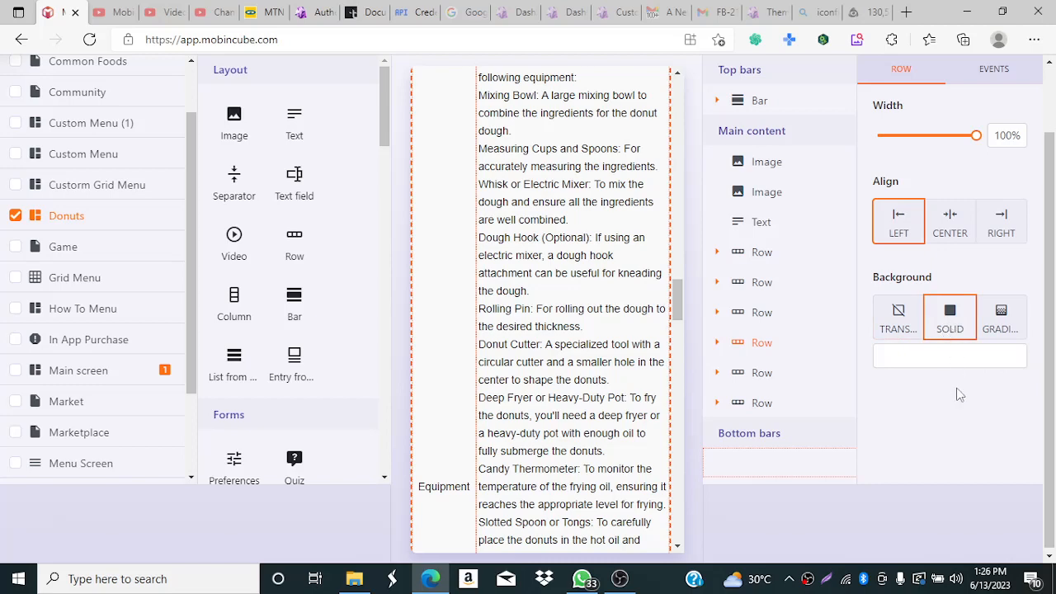
click(955, 372)
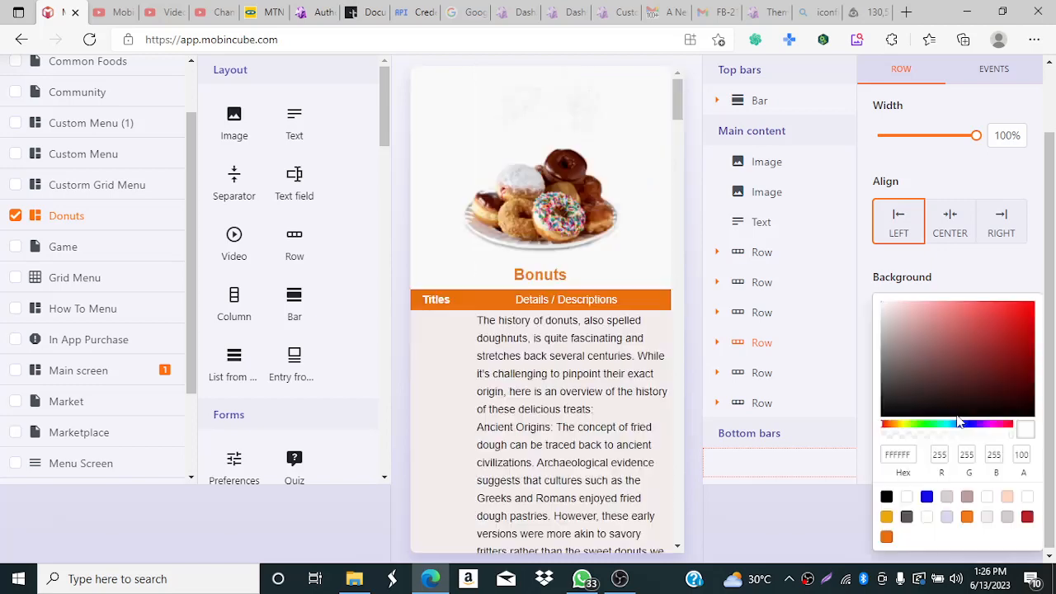
click(984, 517)
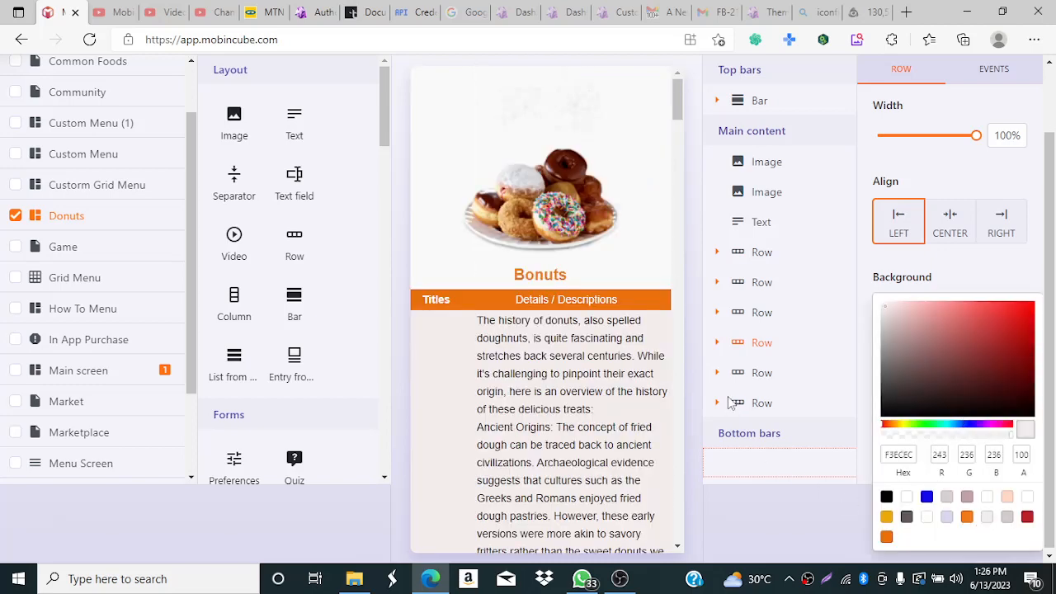
click(679, 360)
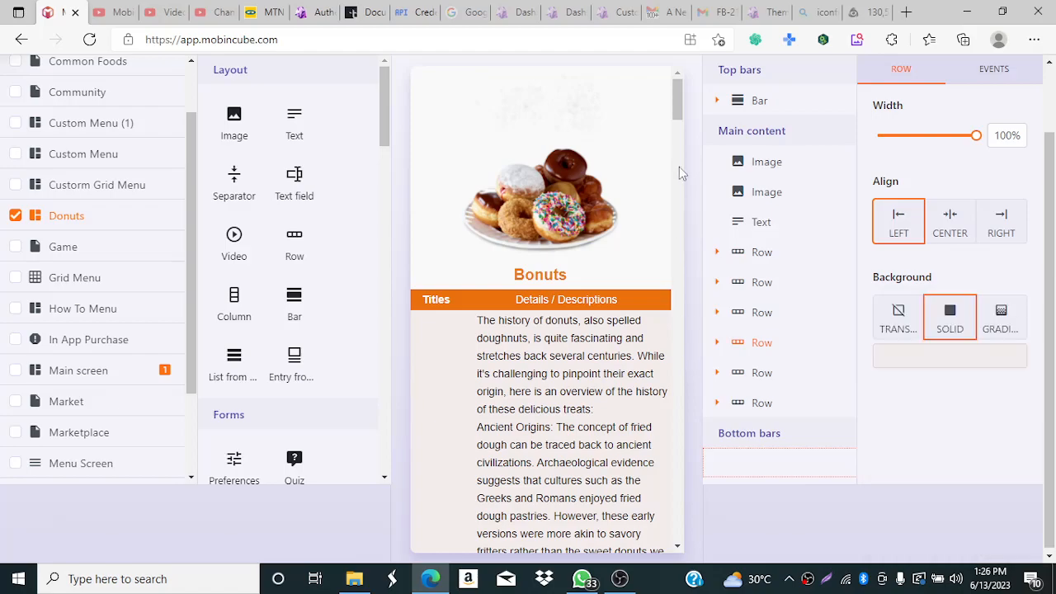
Step: Give the row with the donut preparation recipe a solid background in the saved colour F3ECEC
drag(676, 108, 694, 386)
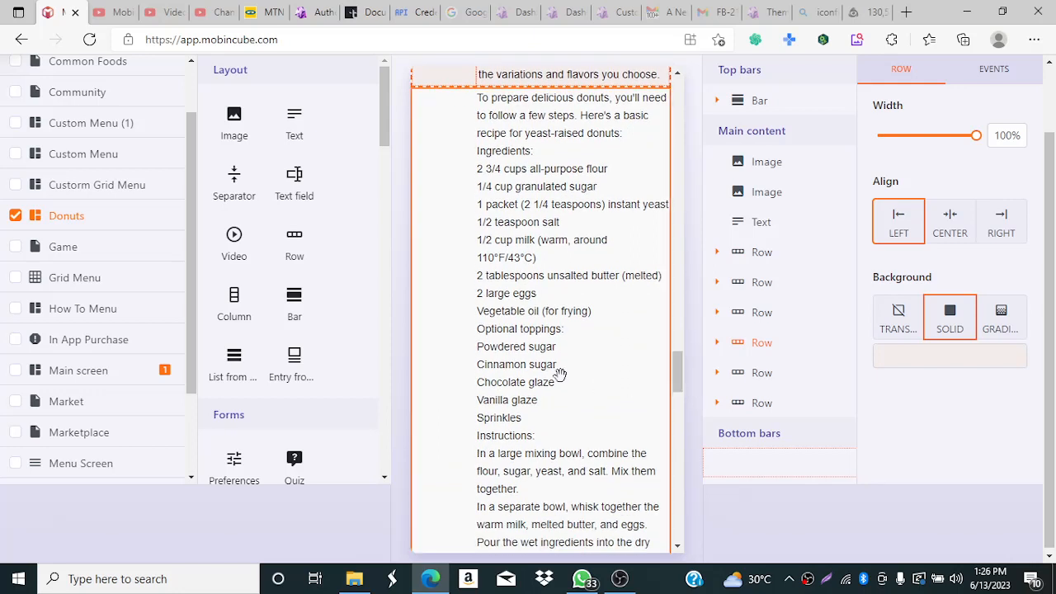
click(560, 374)
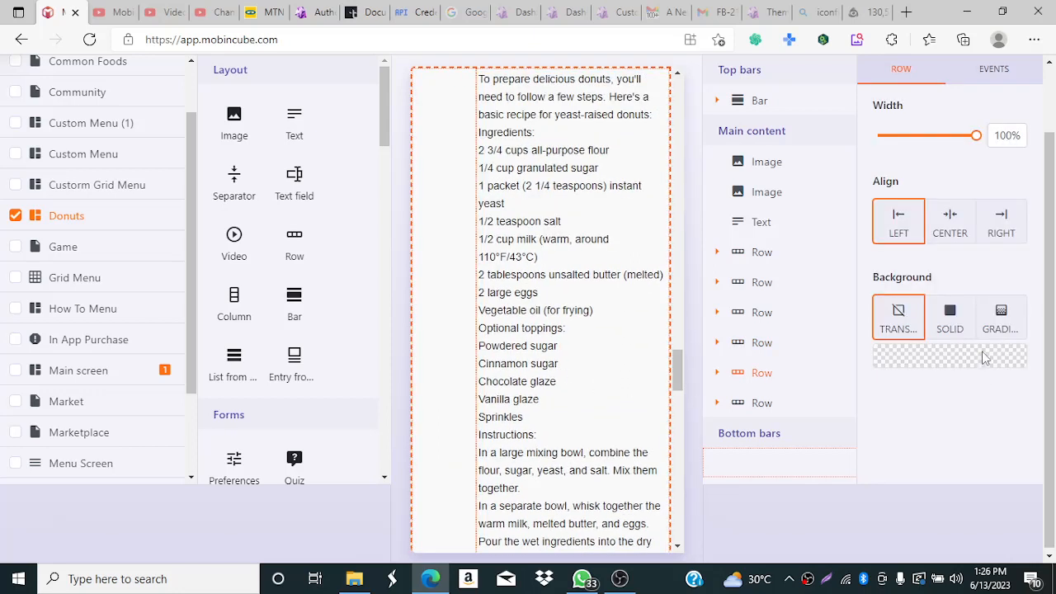
click(961, 330)
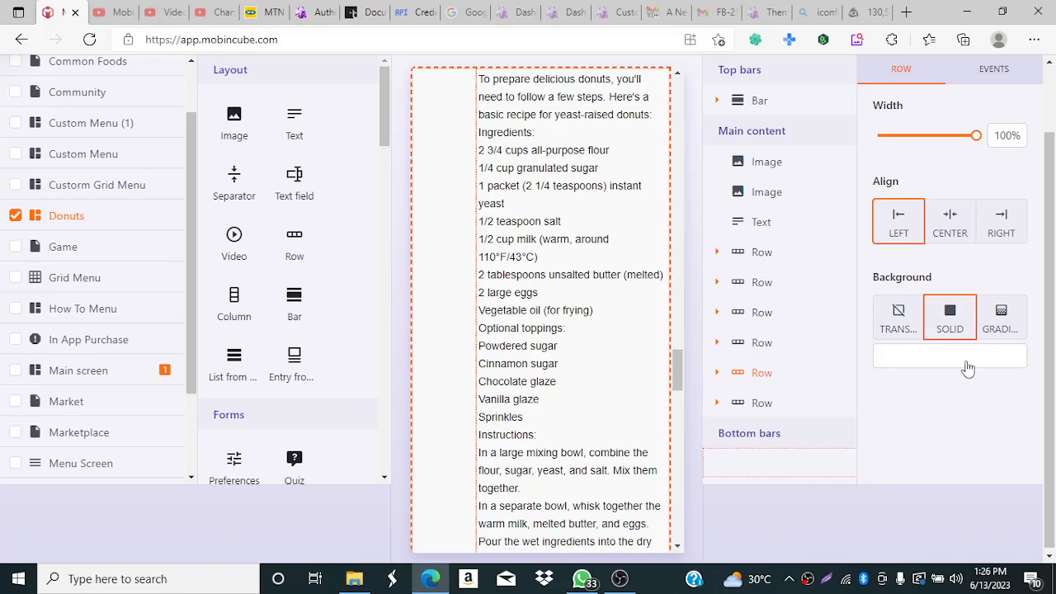
click(966, 361)
click(987, 517)
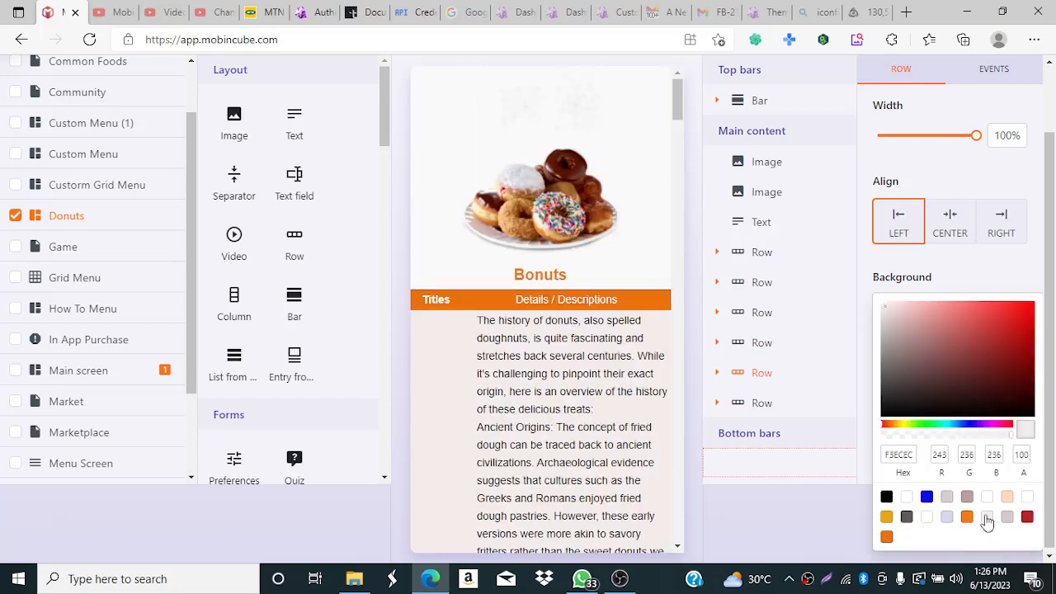
click(680, 357)
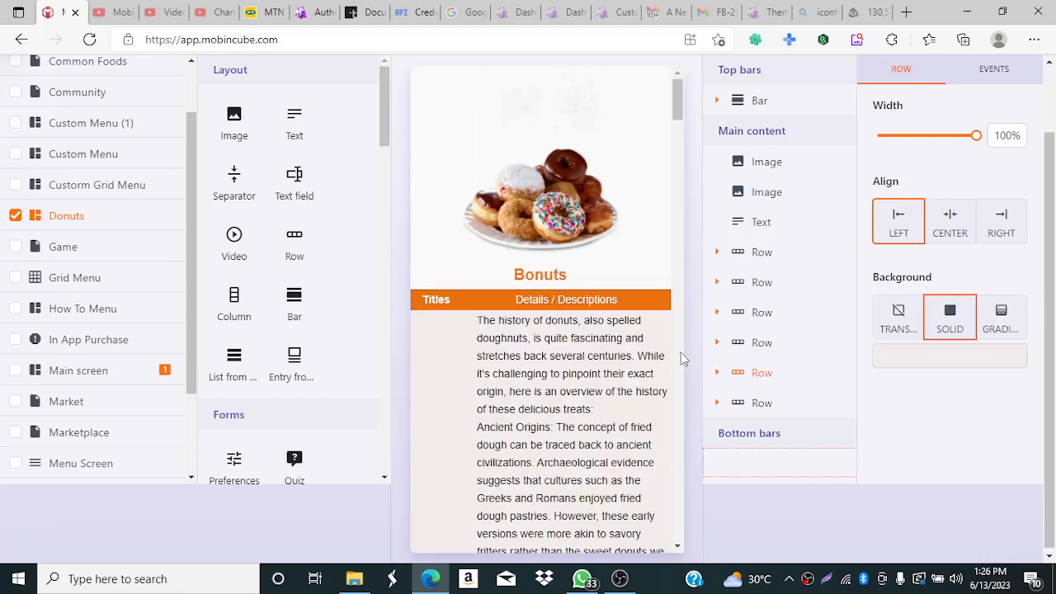
Step: Give the Health Benefits row a solid background in the saved colour F3ECEC
mouse_move(674, 101)
mouse_down()
mouse_move(682, 260)
mouse_move(669, 481)
mouse_up()
click(567, 438)
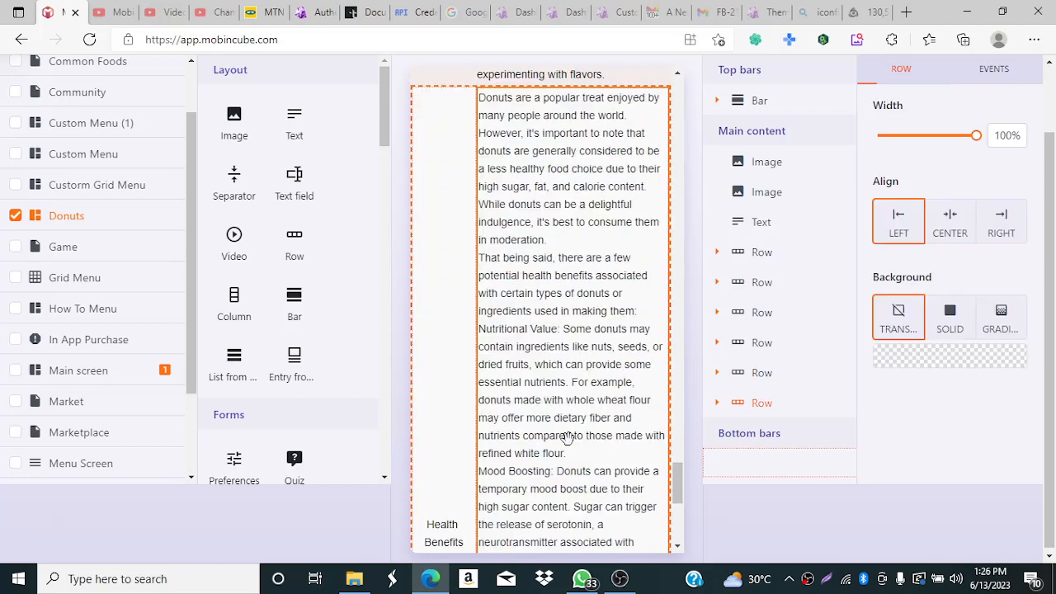
click(951, 327)
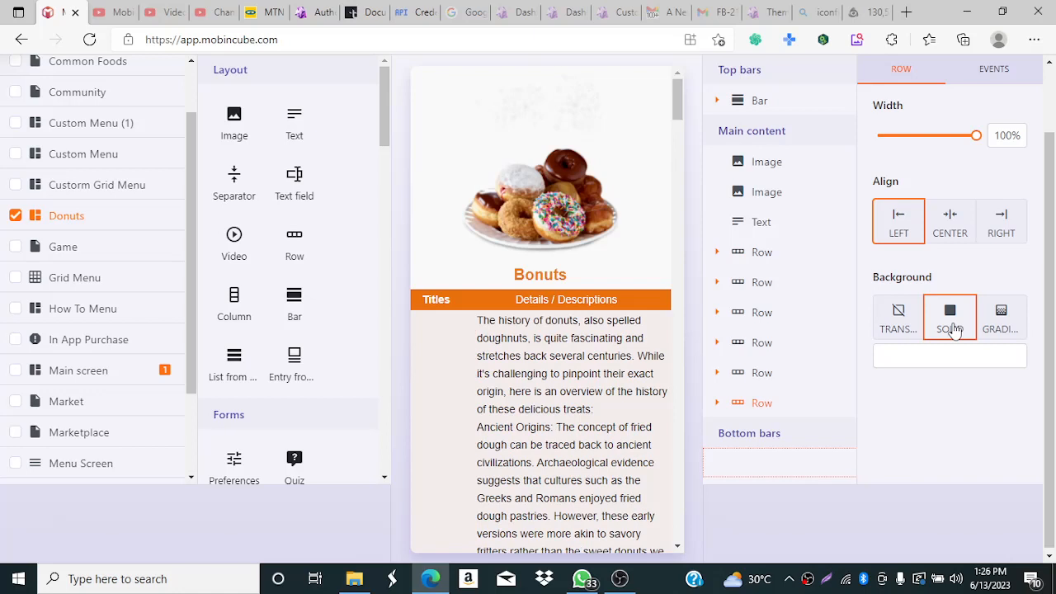
click(938, 351)
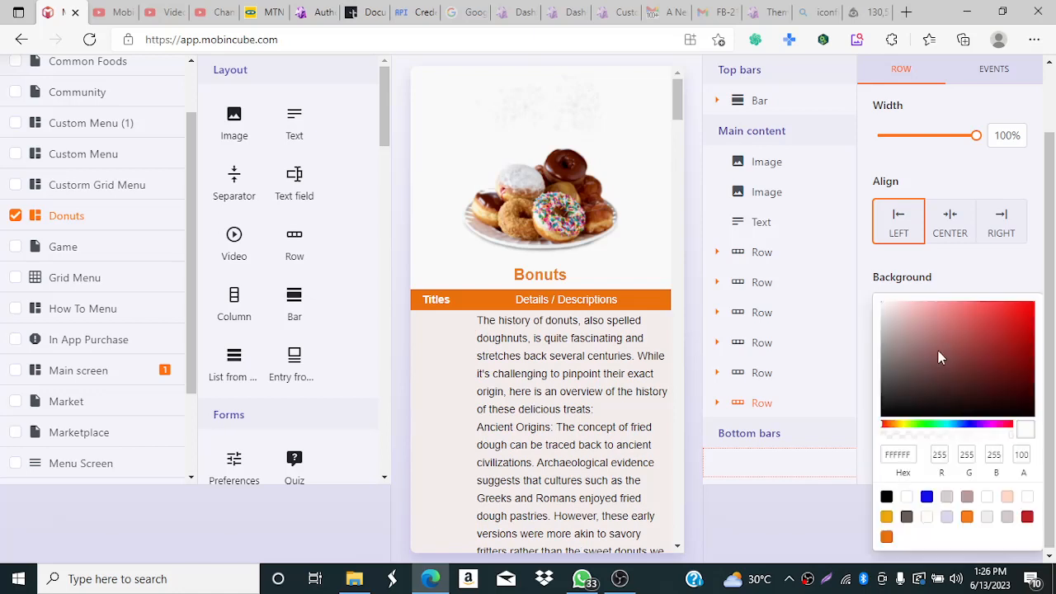
click(988, 517)
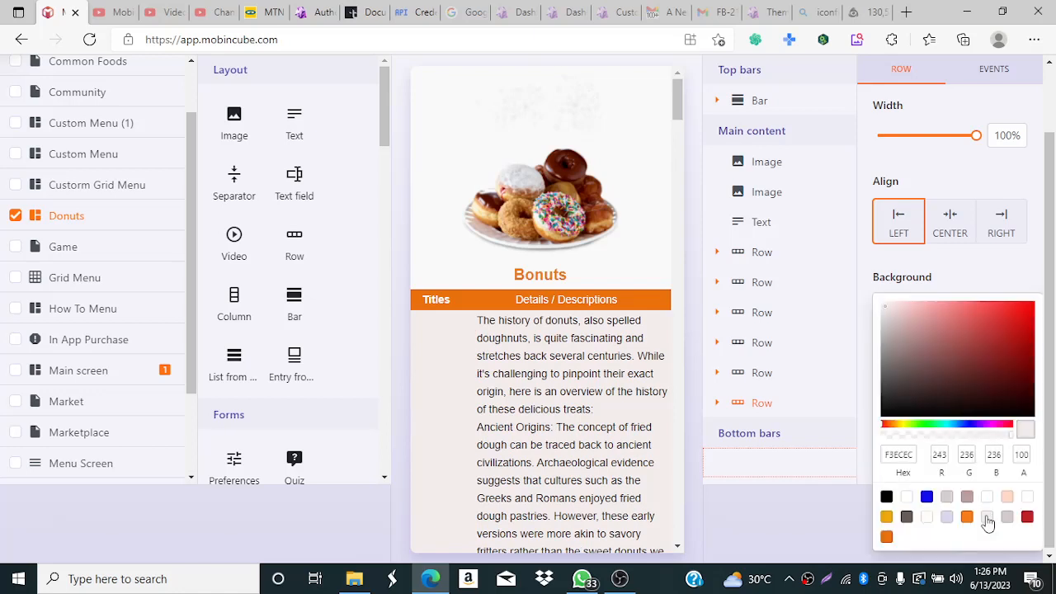
click(681, 414)
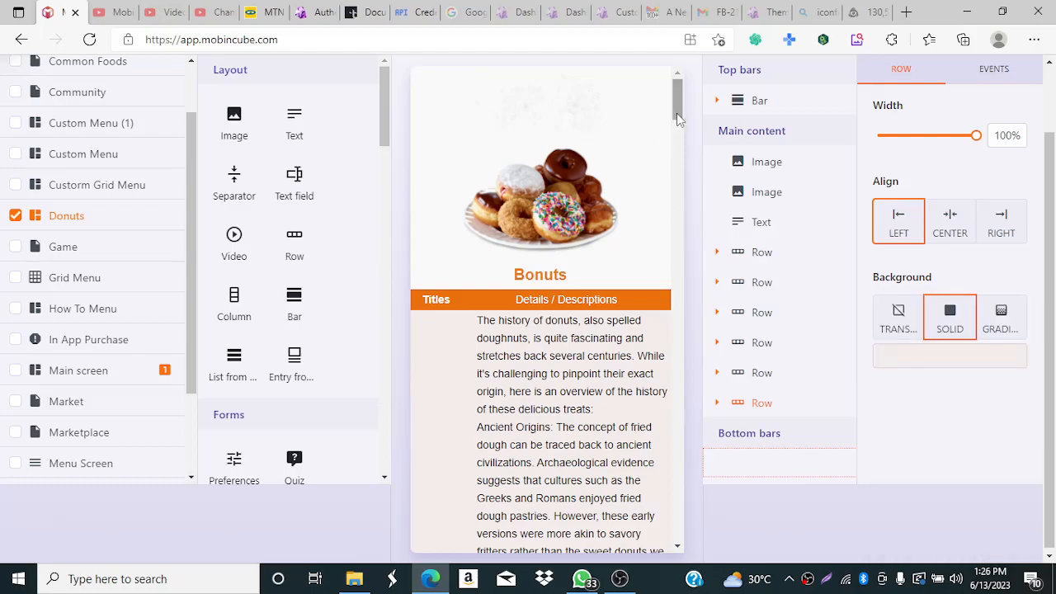
Step: Review the row backgrounds on the Donuts screen from the Health Benefits row up to the header image
mouse_move(676, 113)
mouse_down()
mouse_move(689, 348)
mouse_move(681, 544)
mouse_up()
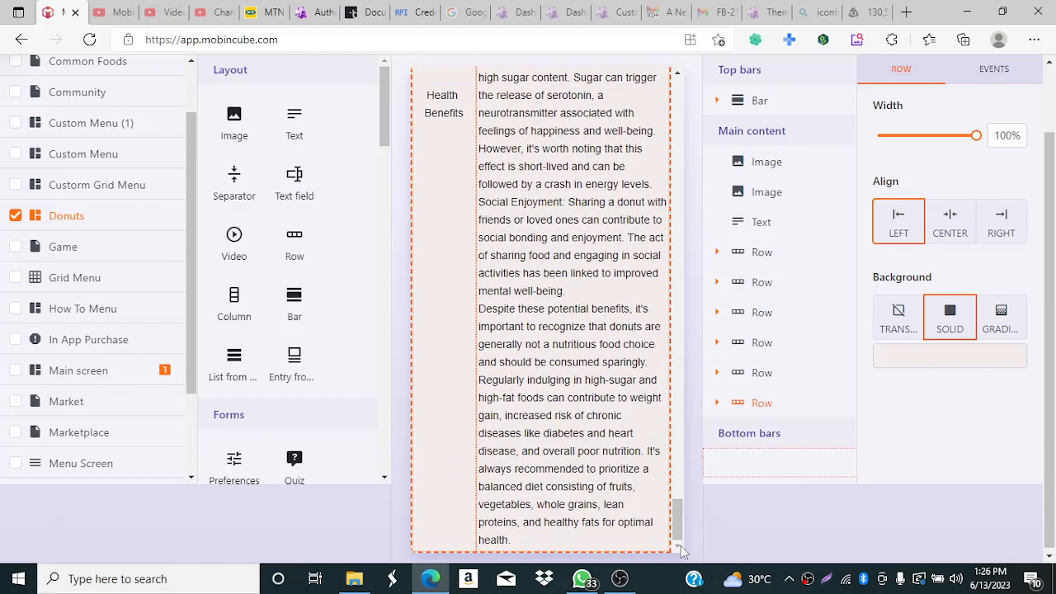
scroll(682, 403, up, 5)
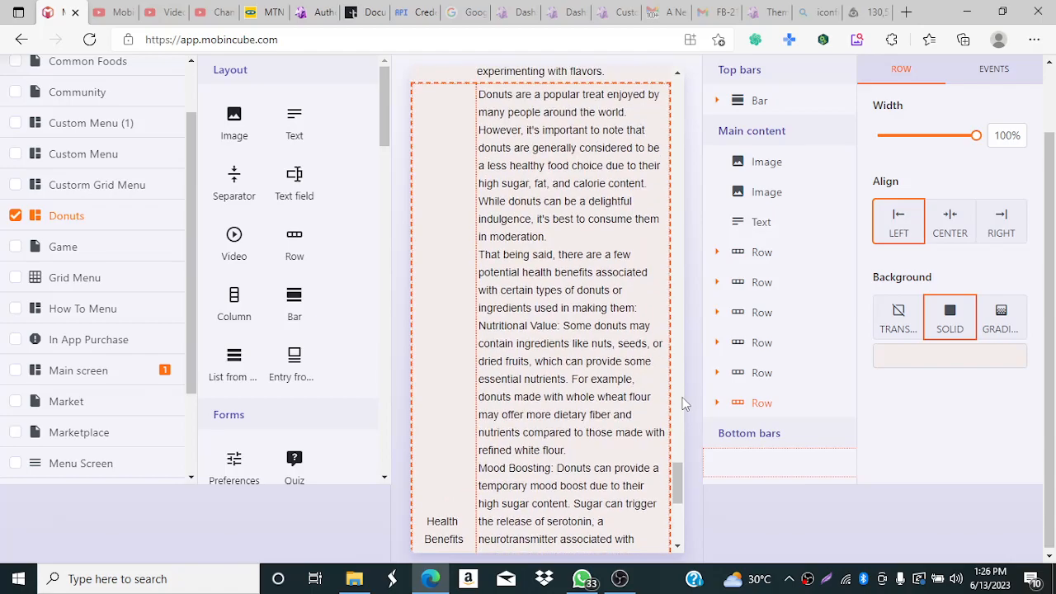
drag(680, 466, 675, 71)
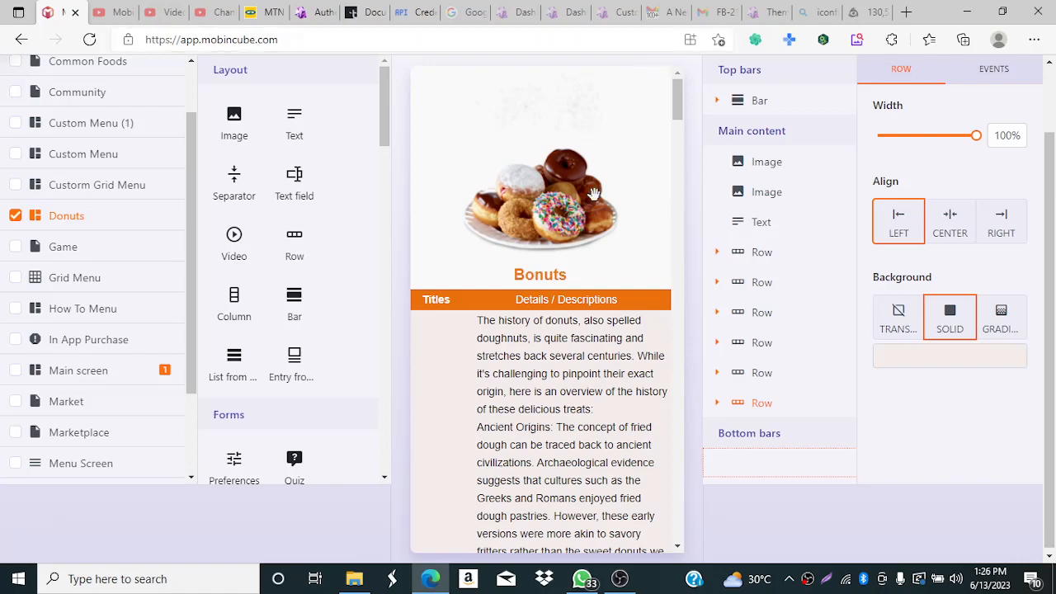
scroll(666, 97, up, 1)
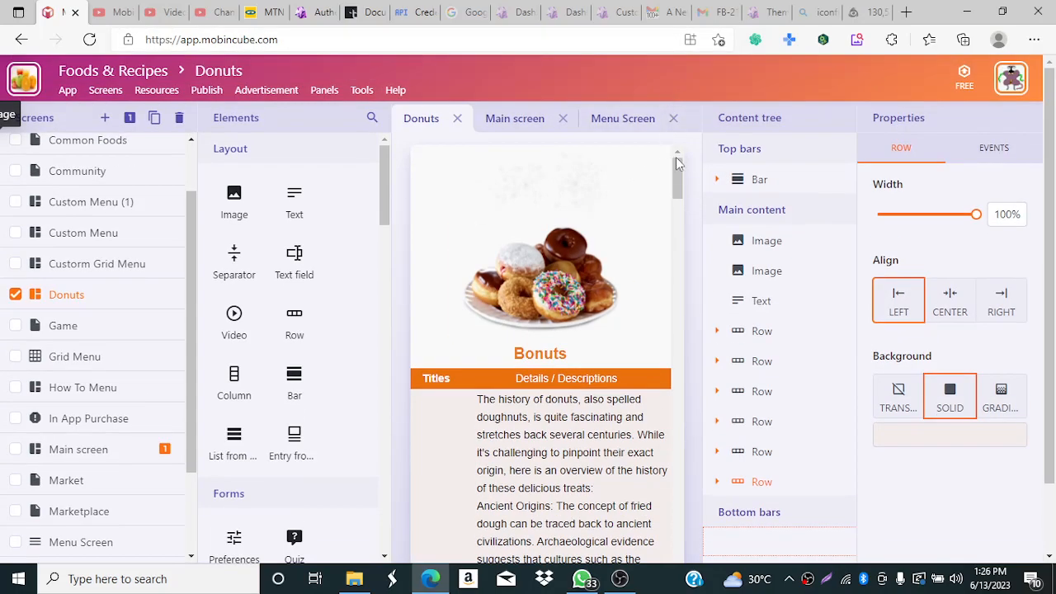
scroll(666, 163, down, 5)
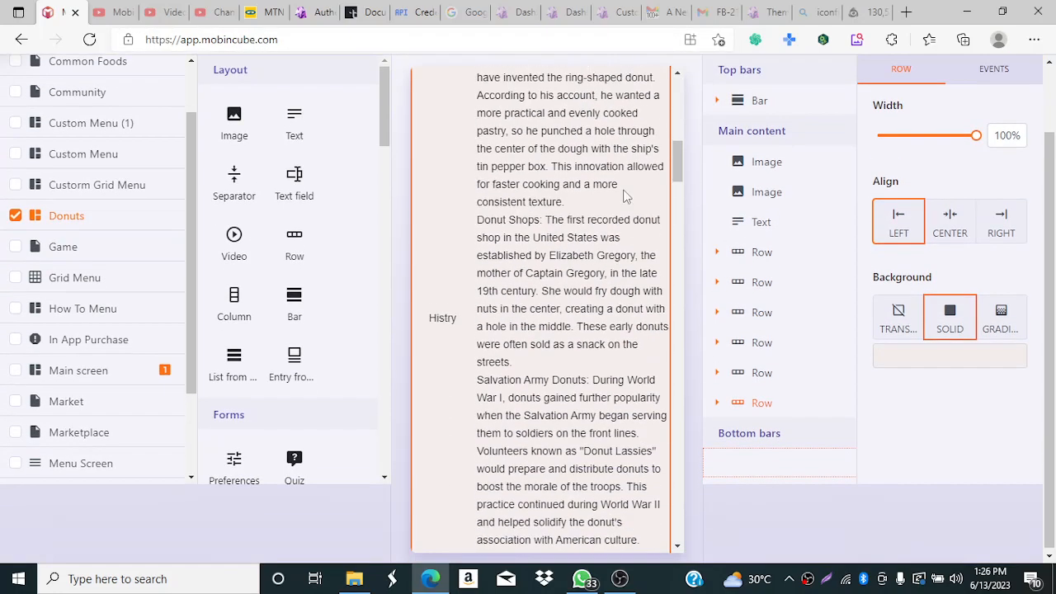
scroll(680, 188, up, 6)
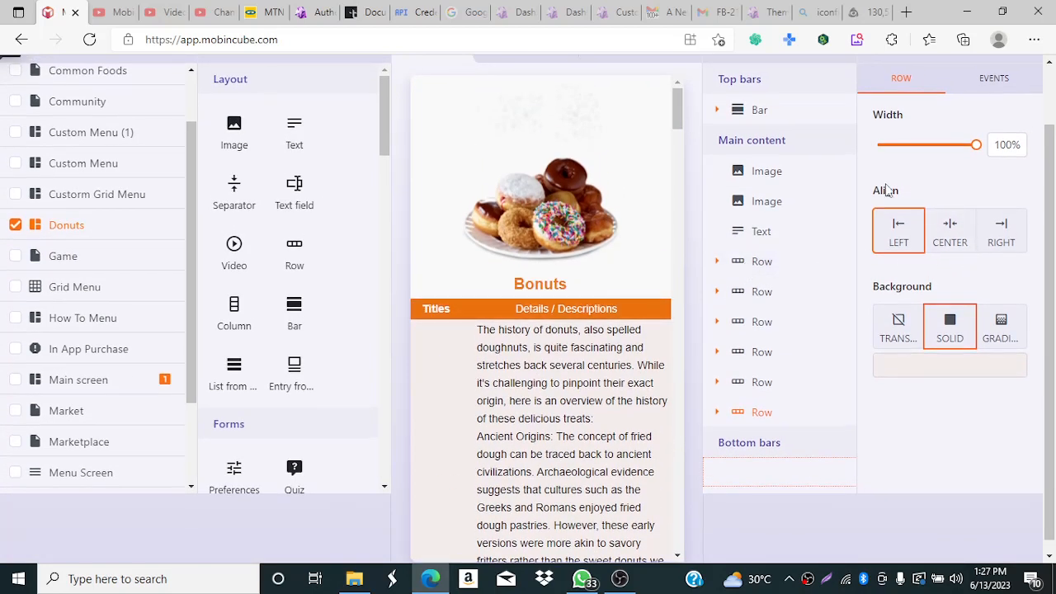
scroll(664, 165, up, 2)
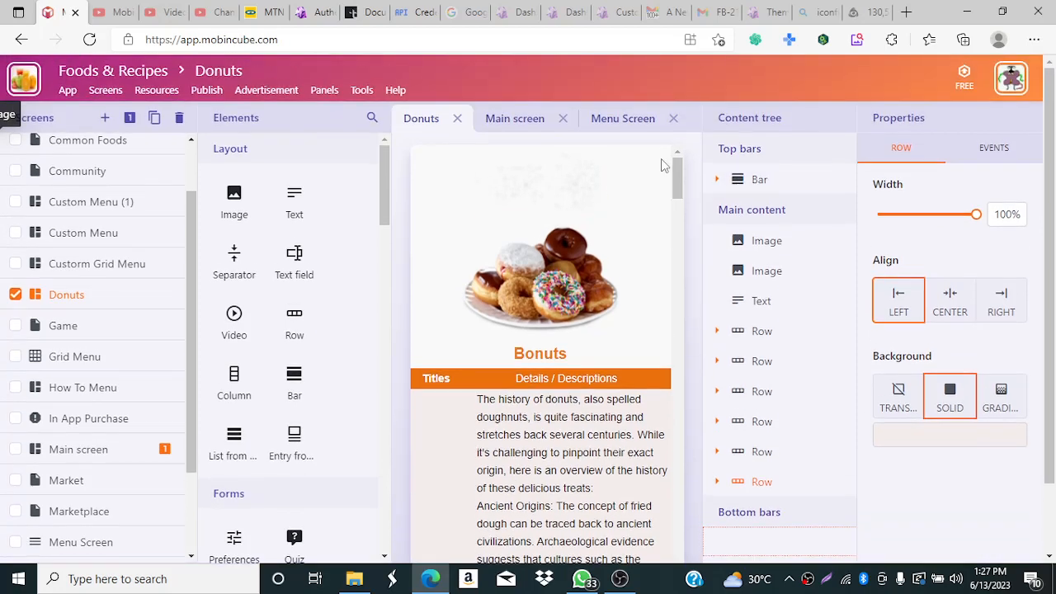
Step: Set the background colour of the whole Donuts screen to the dark red 8B2B2B
click(686, 248)
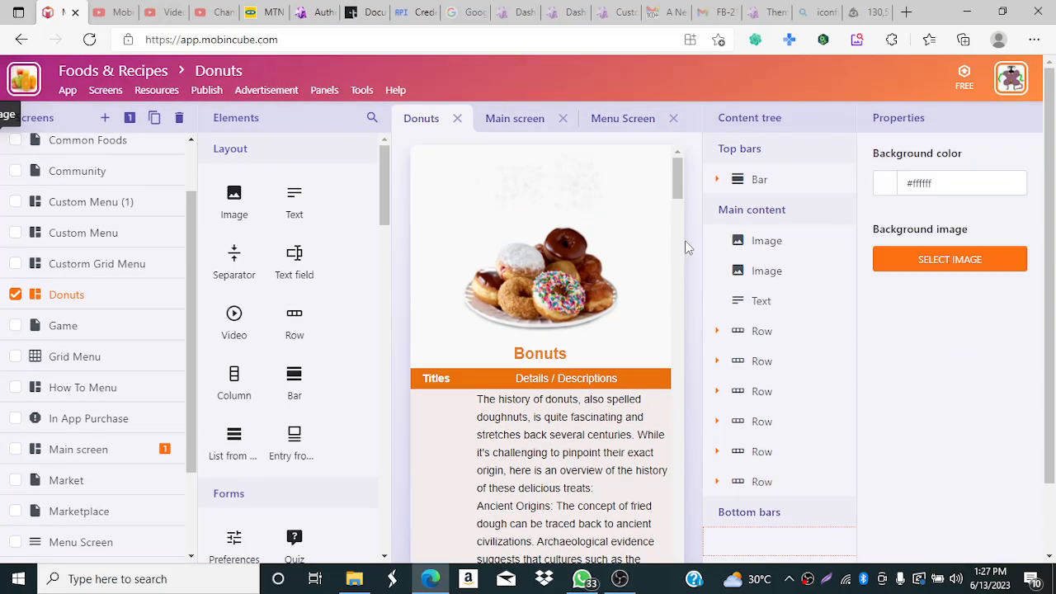
click(883, 189)
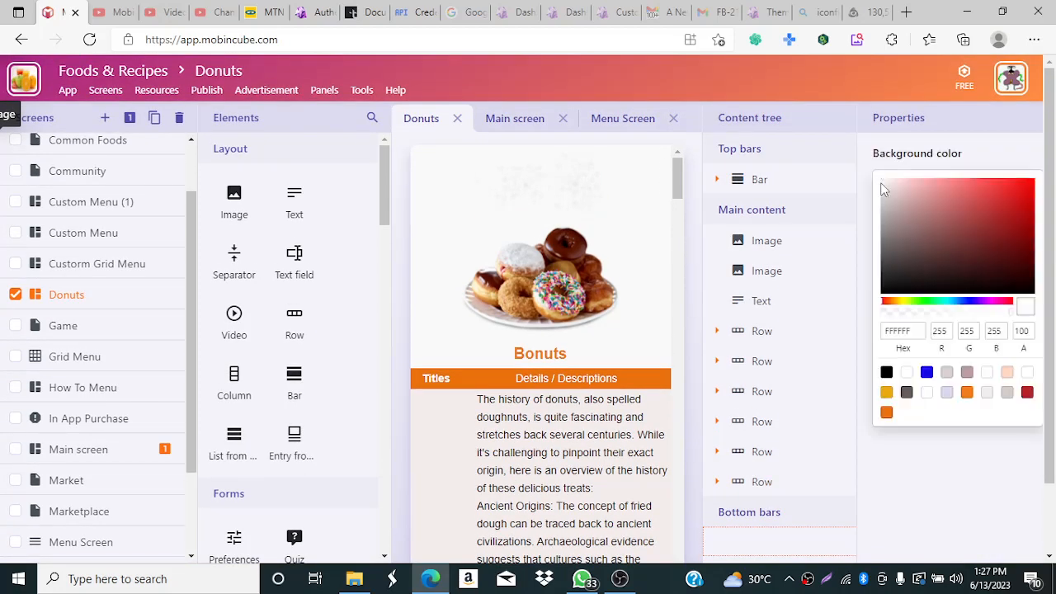
click(987, 233)
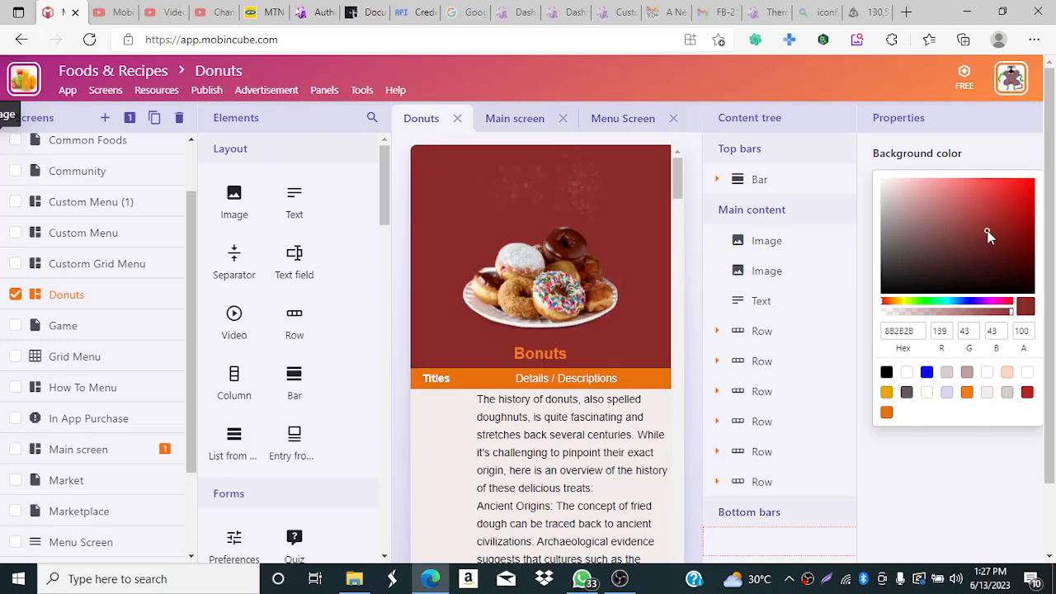
click(683, 301)
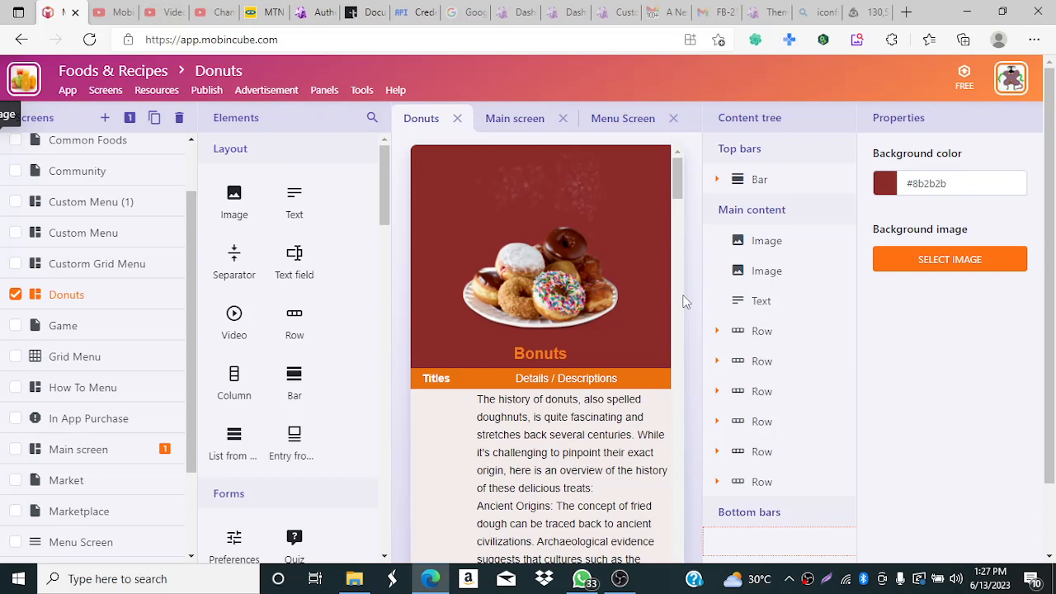
Step: Try several red and brown shades for the Donuts screen background and settle on the dark reddish brown 5C2323
click(883, 186)
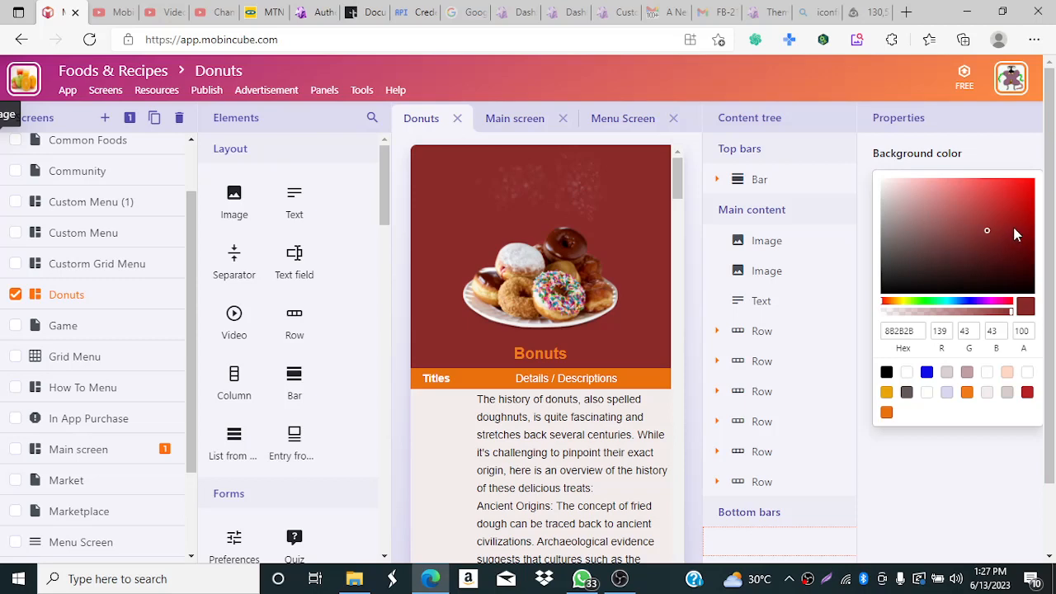
click(1028, 190)
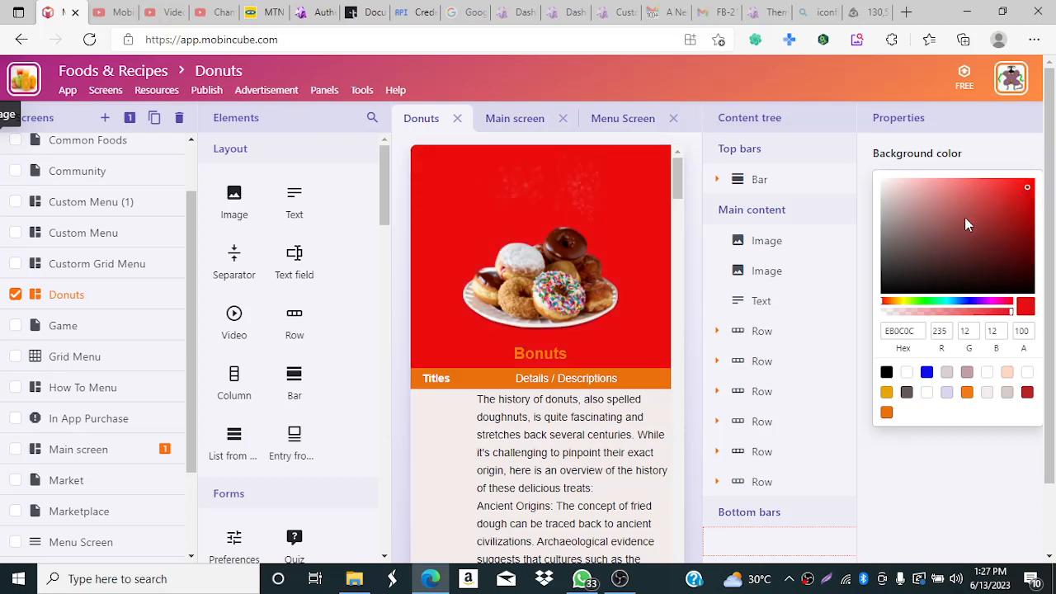
click(968, 262)
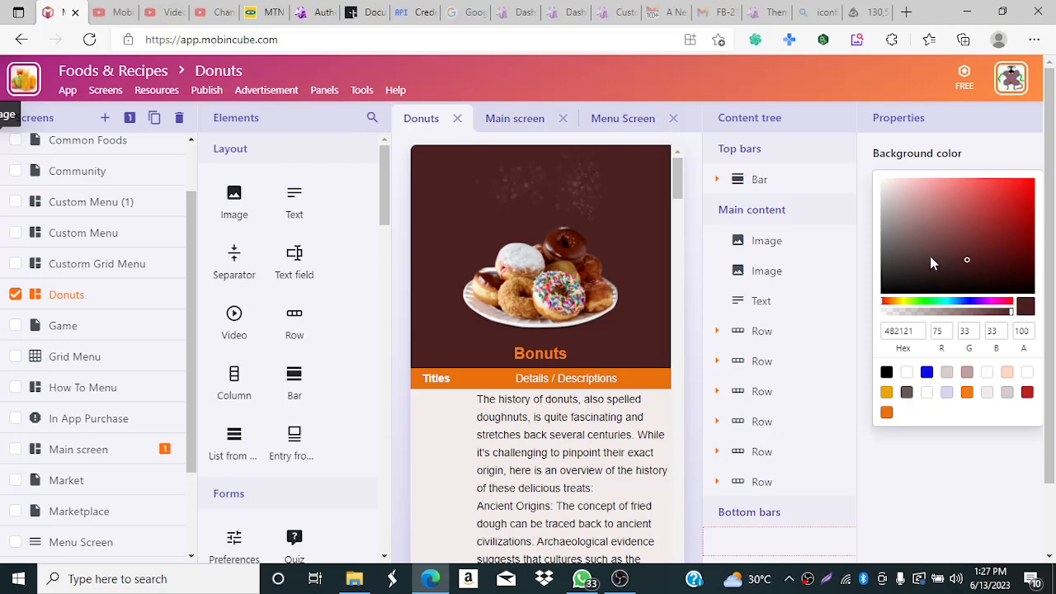
click(960, 272)
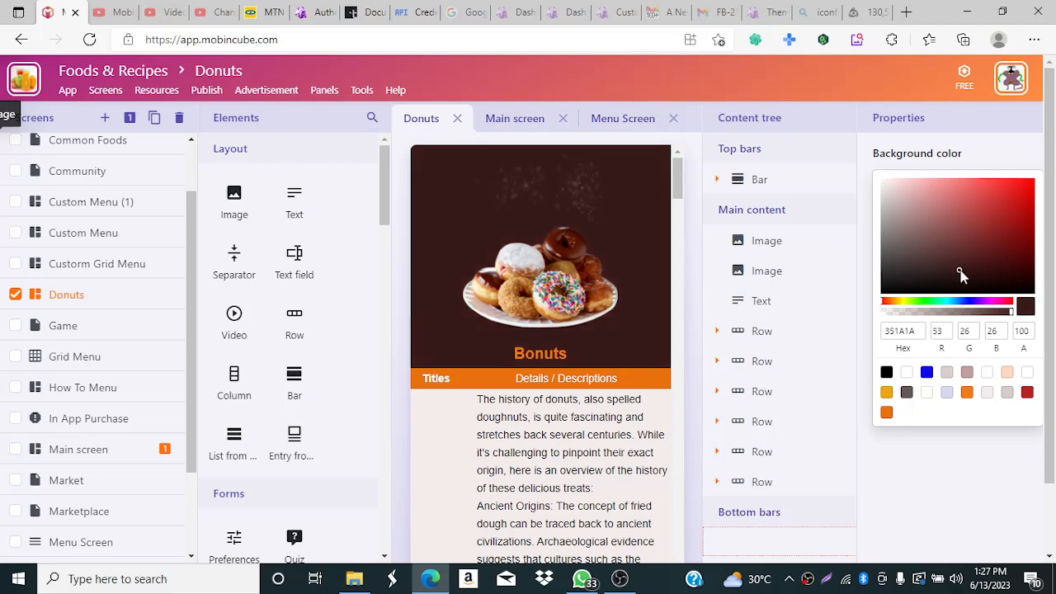
click(970, 266)
click(972, 253)
click(991, 261)
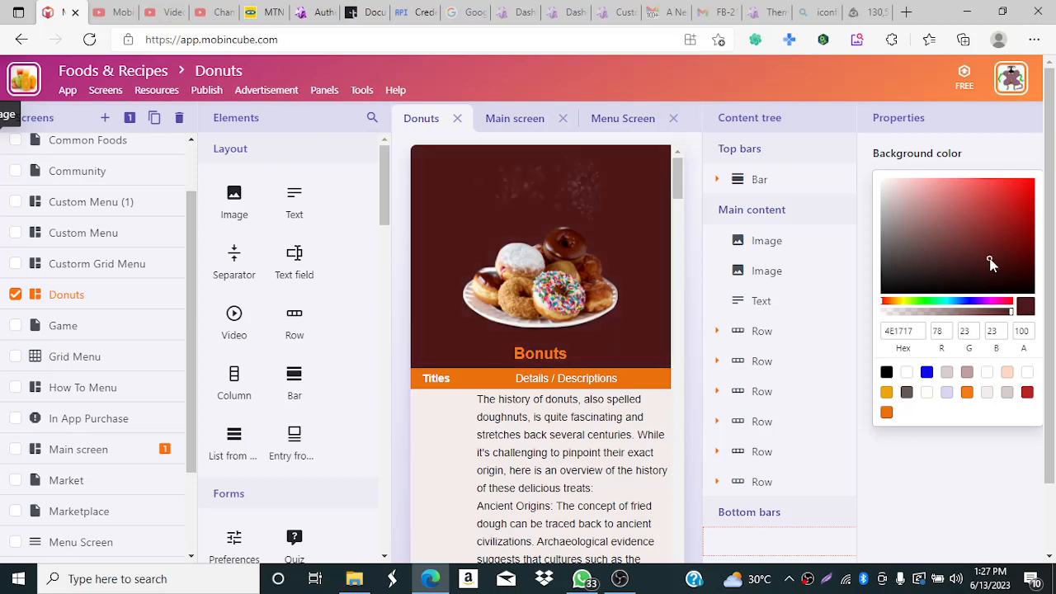
click(977, 254)
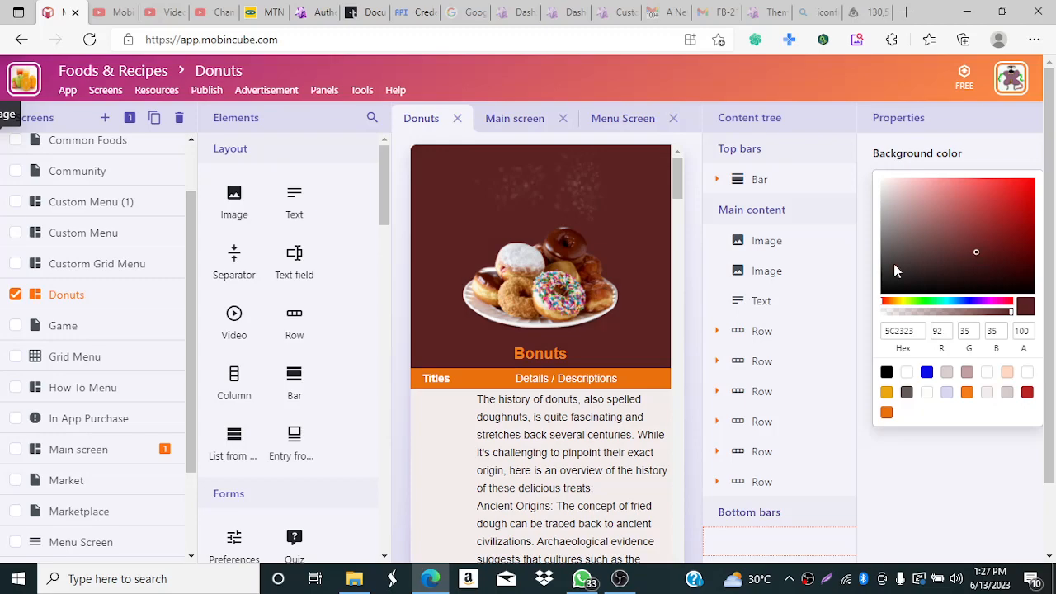
click(683, 281)
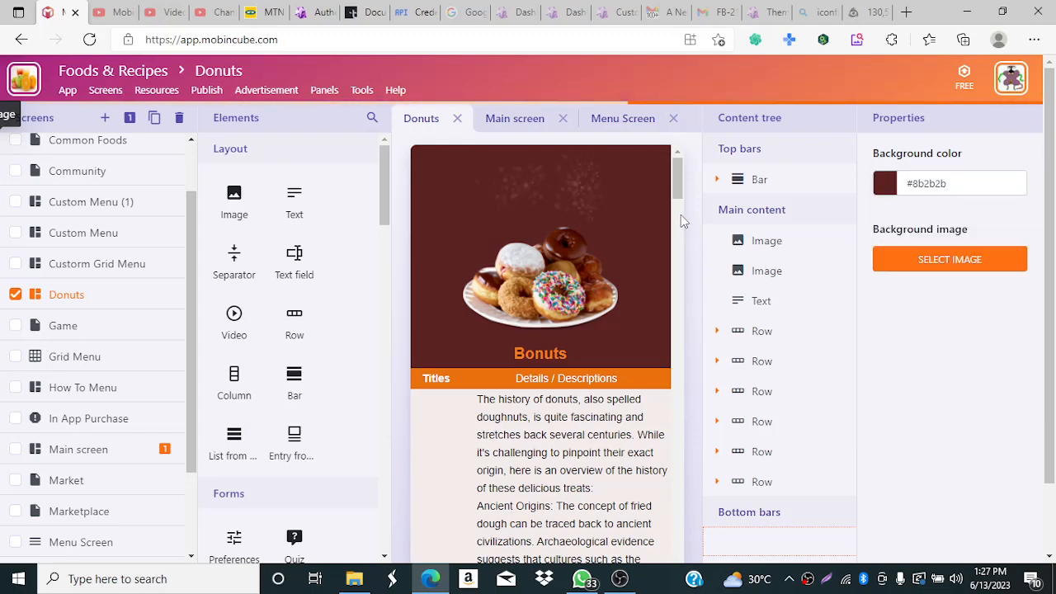
Step: Remove the empty lines at the end of the donut history description on the Donuts screen
drag(678, 188, 675, 345)
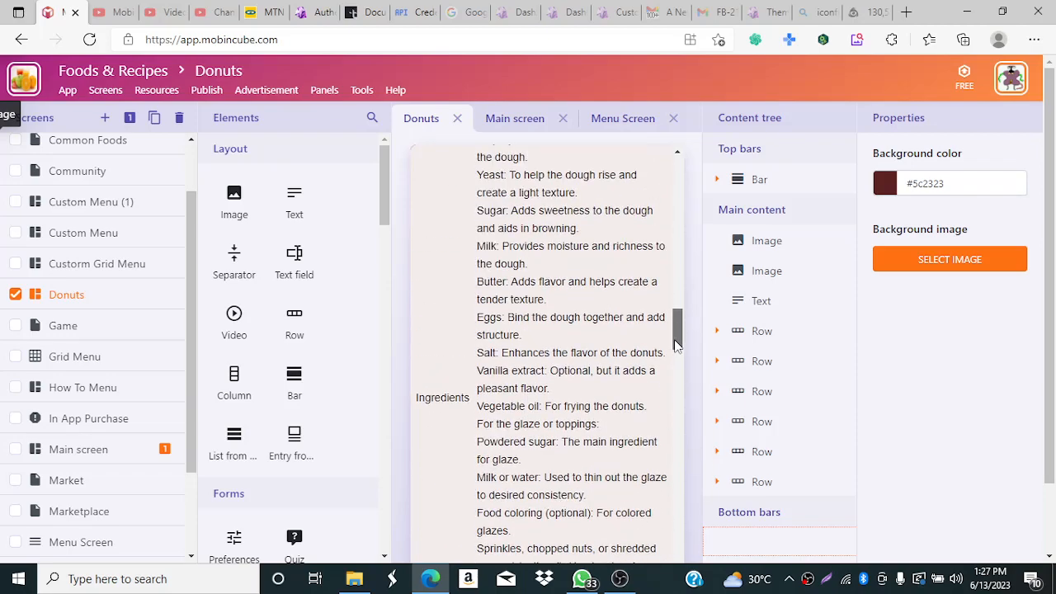
click(516, 434)
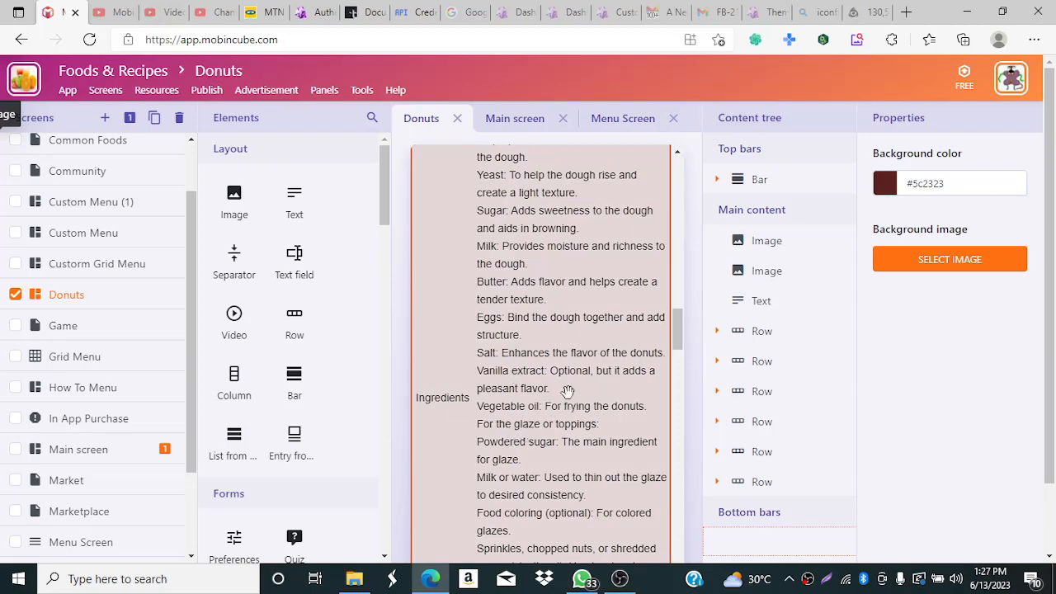
scroll(735, 371, down, 5)
drag(677, 304, 672, 221)
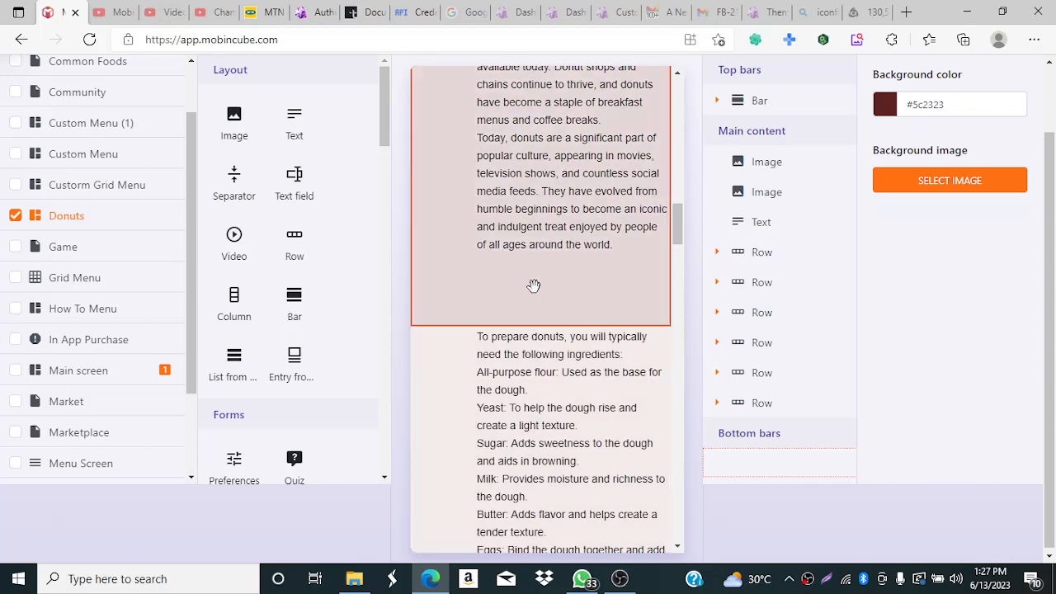
click(533, 274)
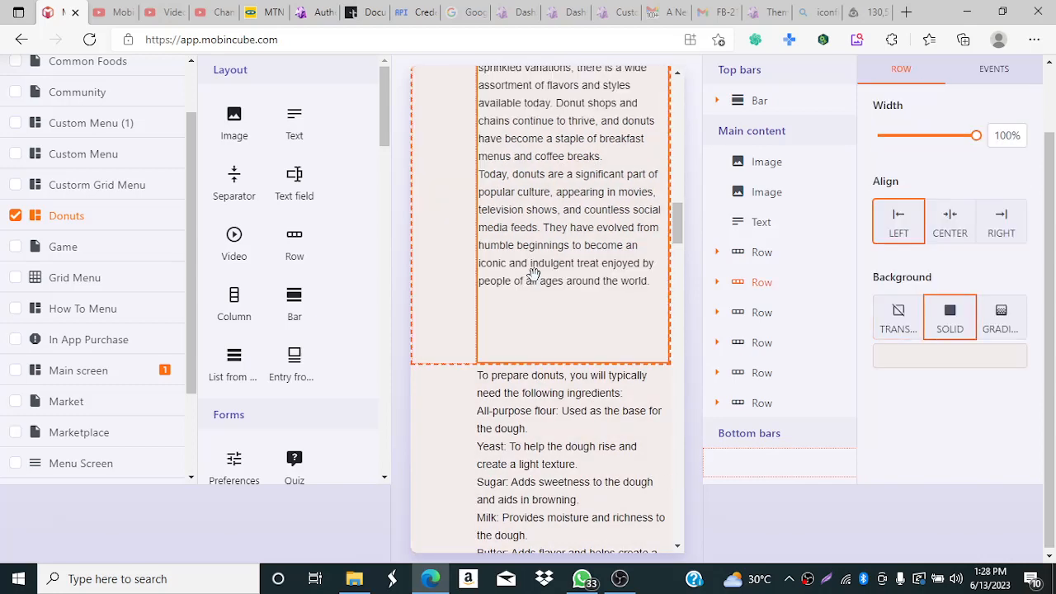
click(607, 291)
click(609, 293)
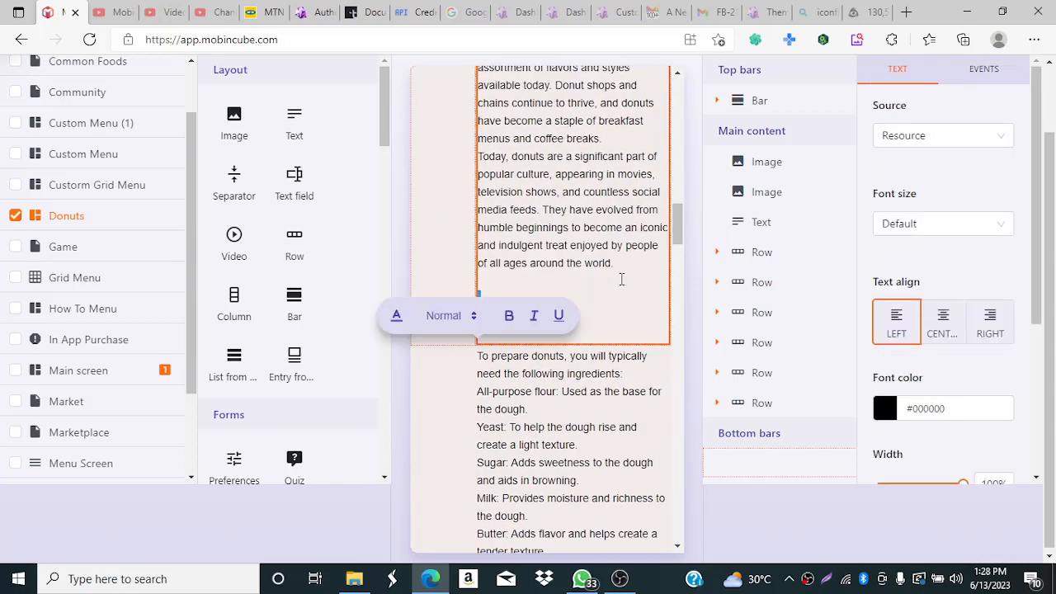
scroll(629, 277, up, 5)
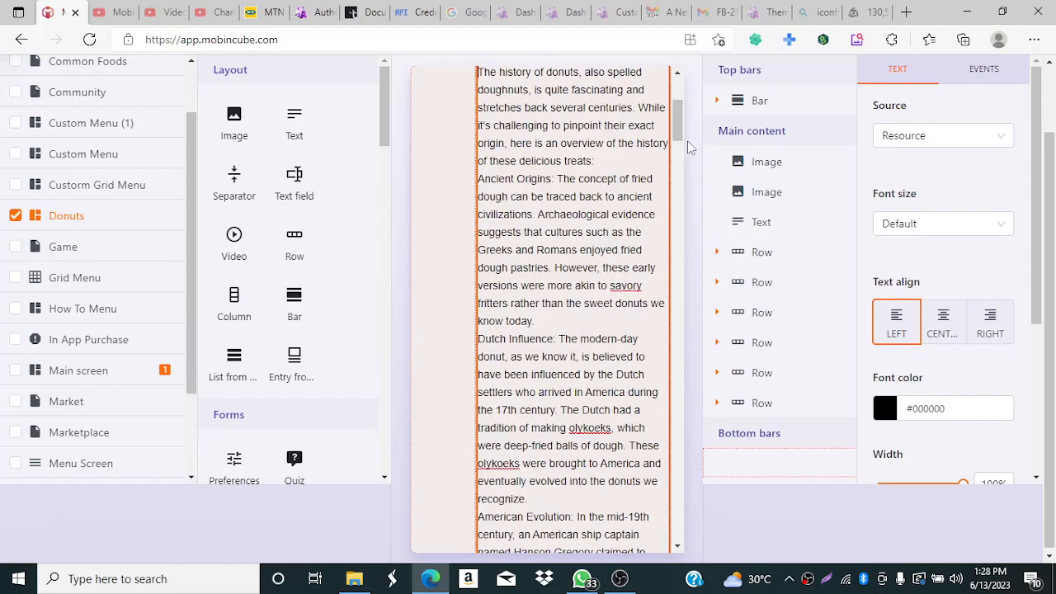
drag(678, 139, 681, 243)
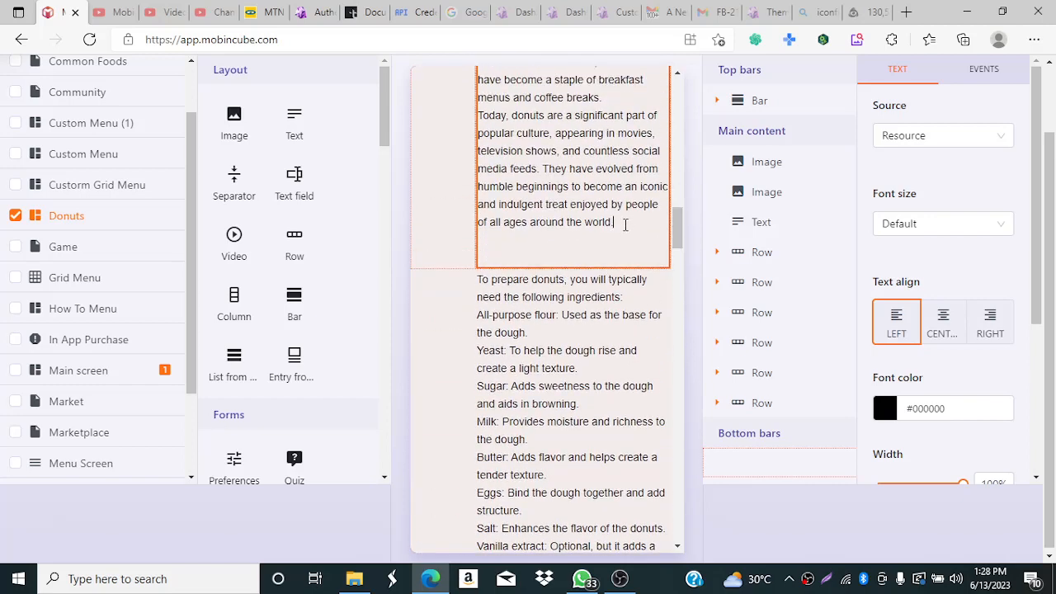
key(Delete)
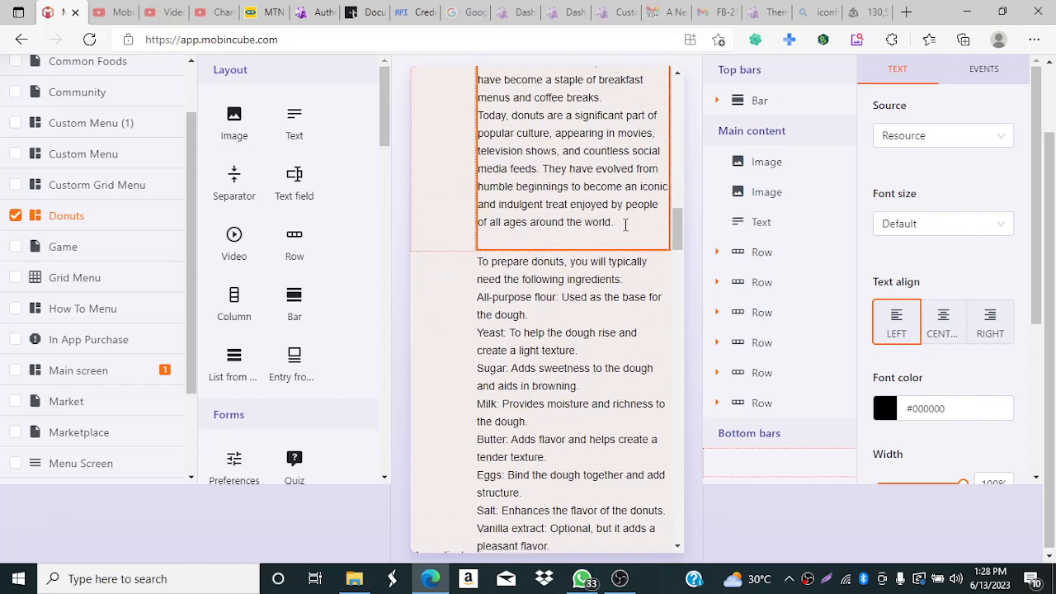
key(Delete)
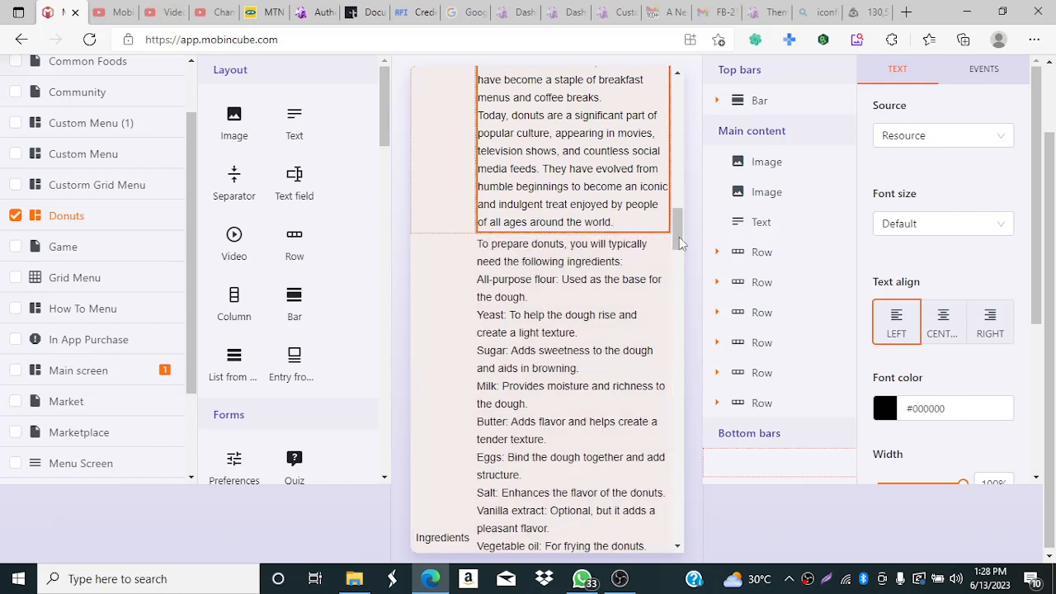
Step: Open the classic editor from the Menu Screen and load the Donuts screen in it
drag(680, 242, 678, 115)
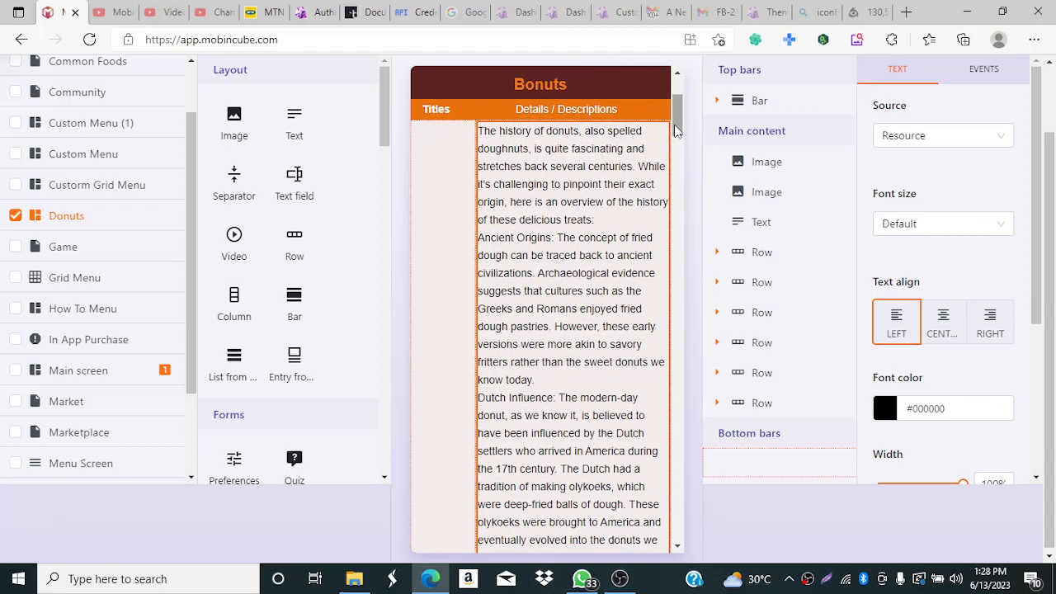
click(560, 110)
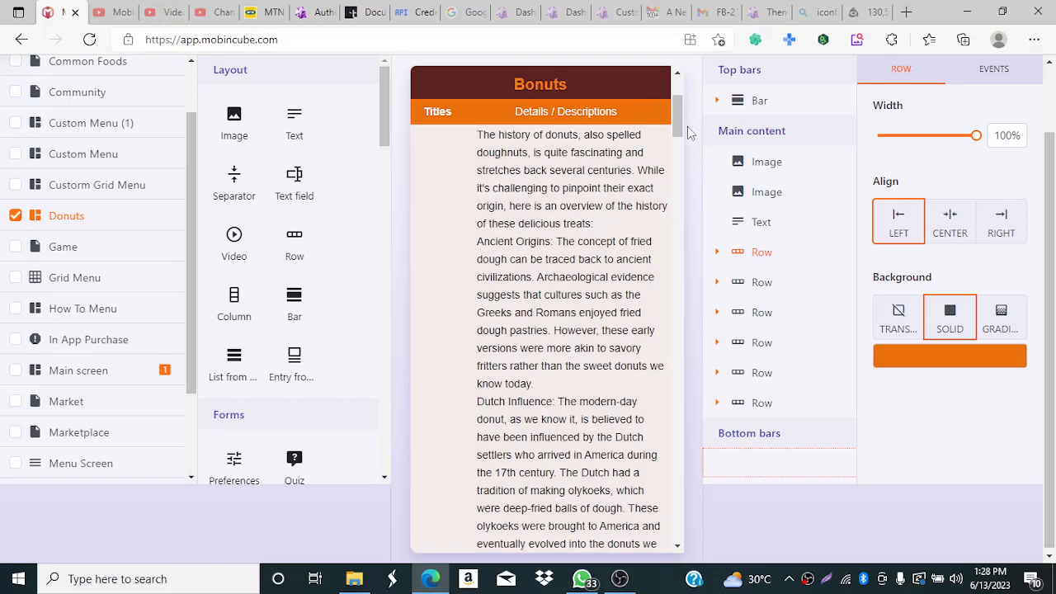
scroll(679, 99, up, 3)
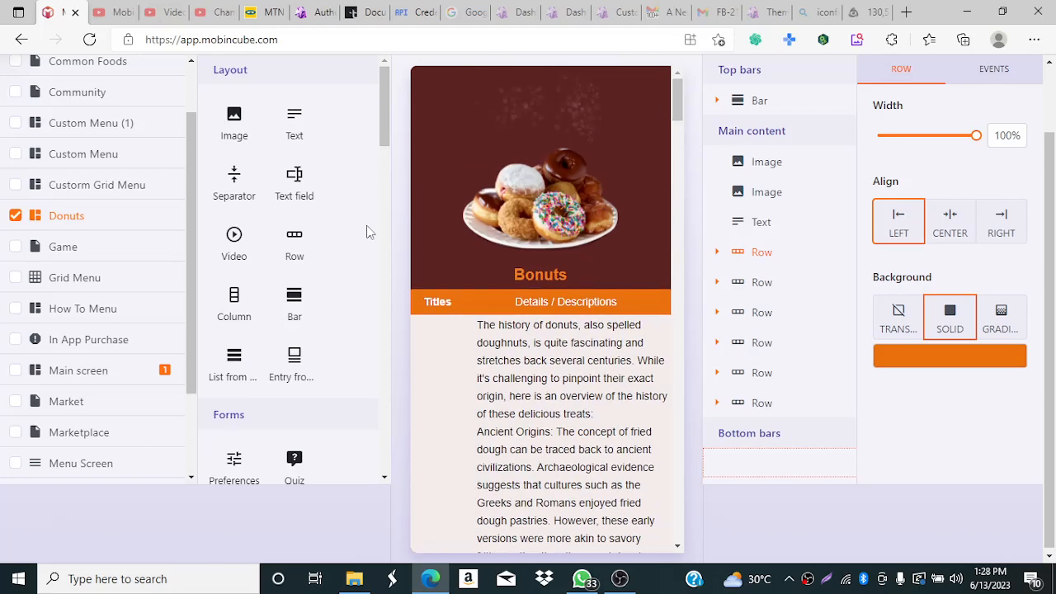
drag(195, 248, 193, 343)
click(130, 347)
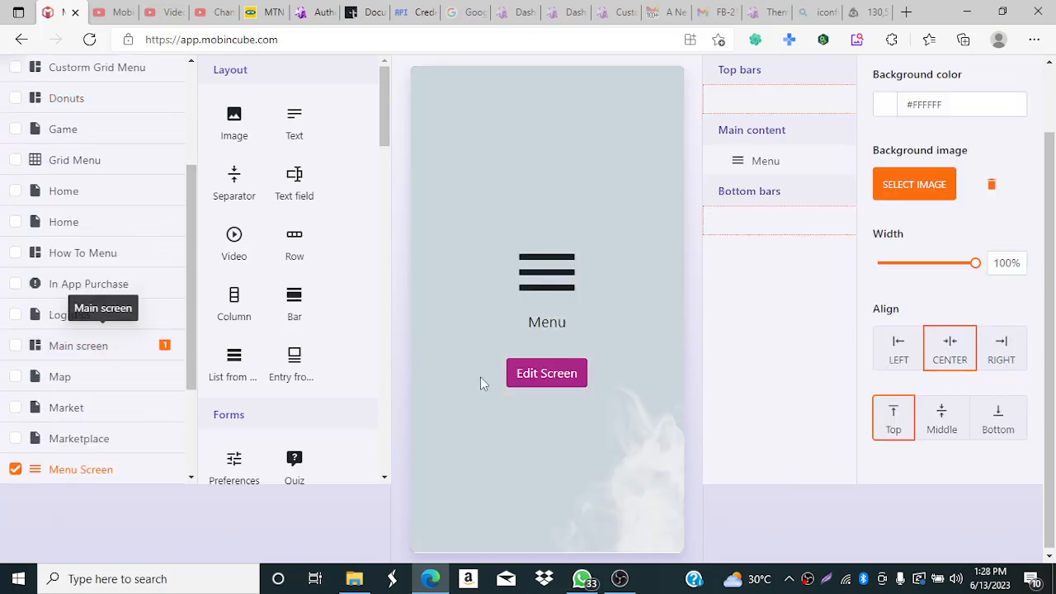
click(556, 381)
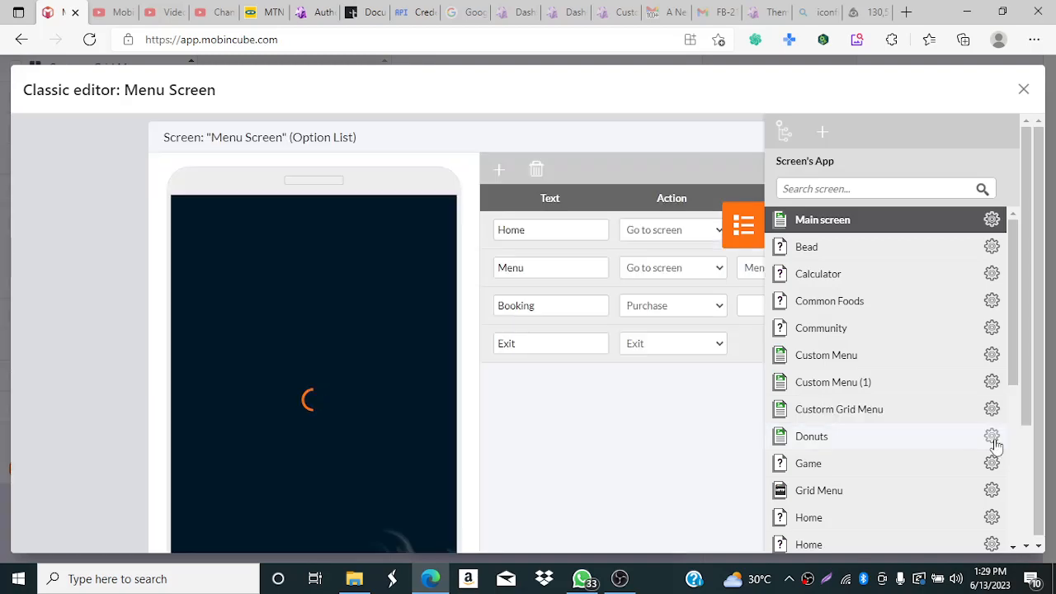
click(994, 443)
click(846, 416)
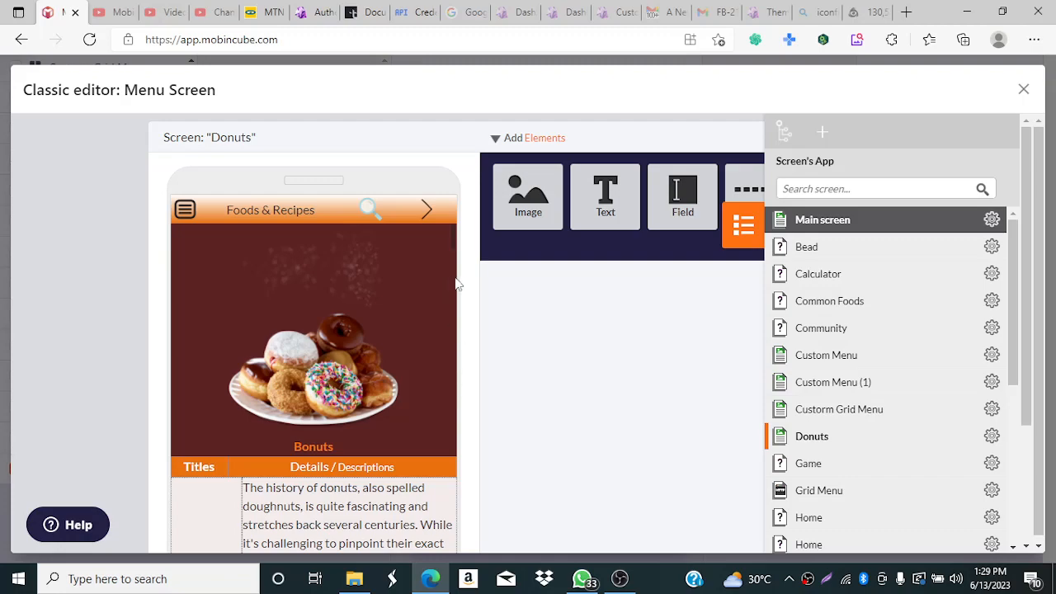
Step: Copy the orange Titles and Details / Descriptions header row and paste it at the end of the Donuts screen
drag(457, 239, 434, 124)
scroll(437, 122, up, 5)
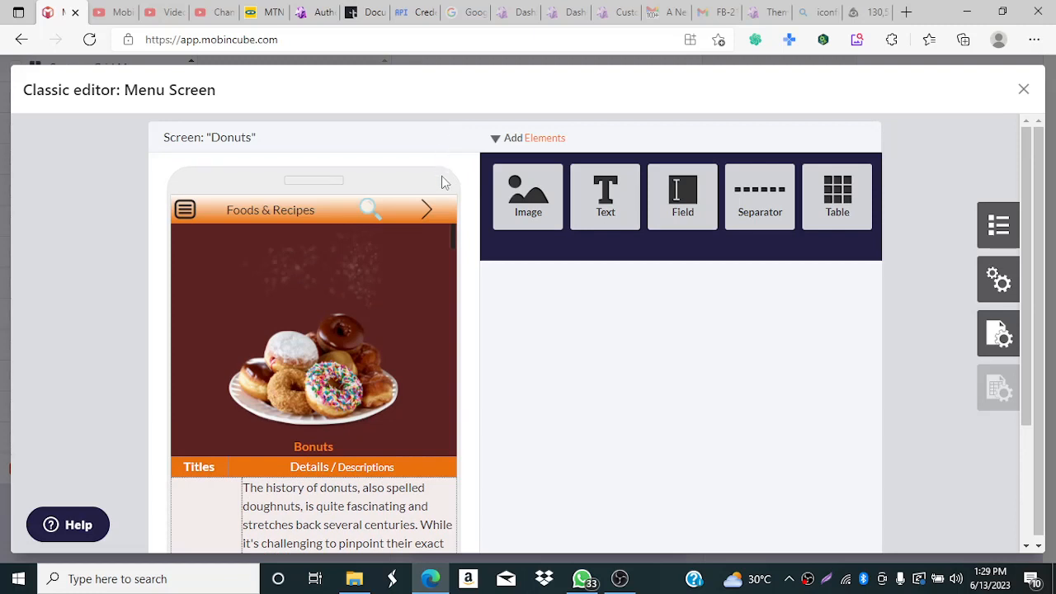
click(375, 474)
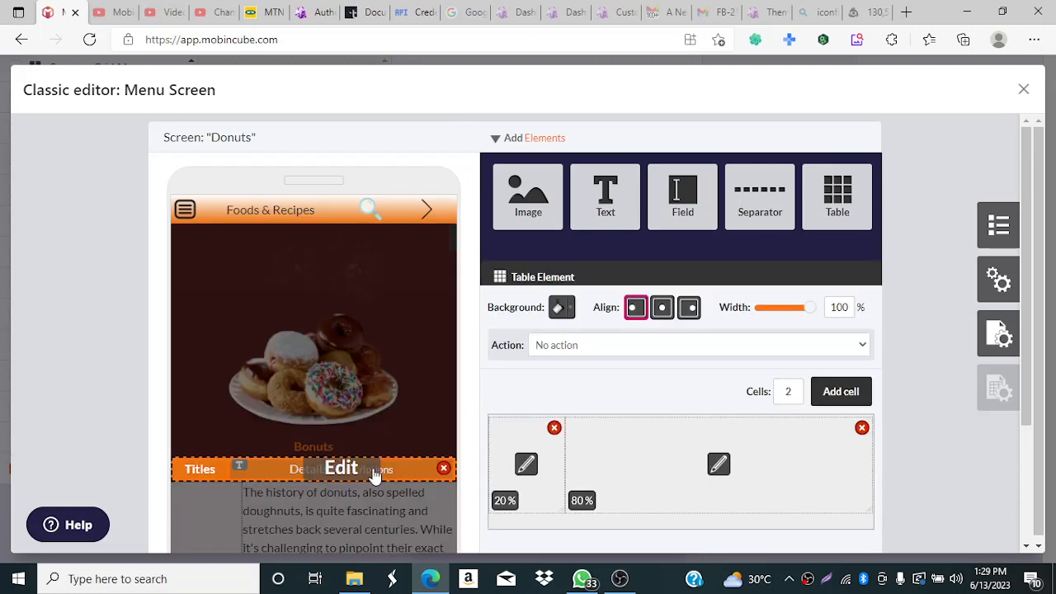
mouse_move(431, 440)
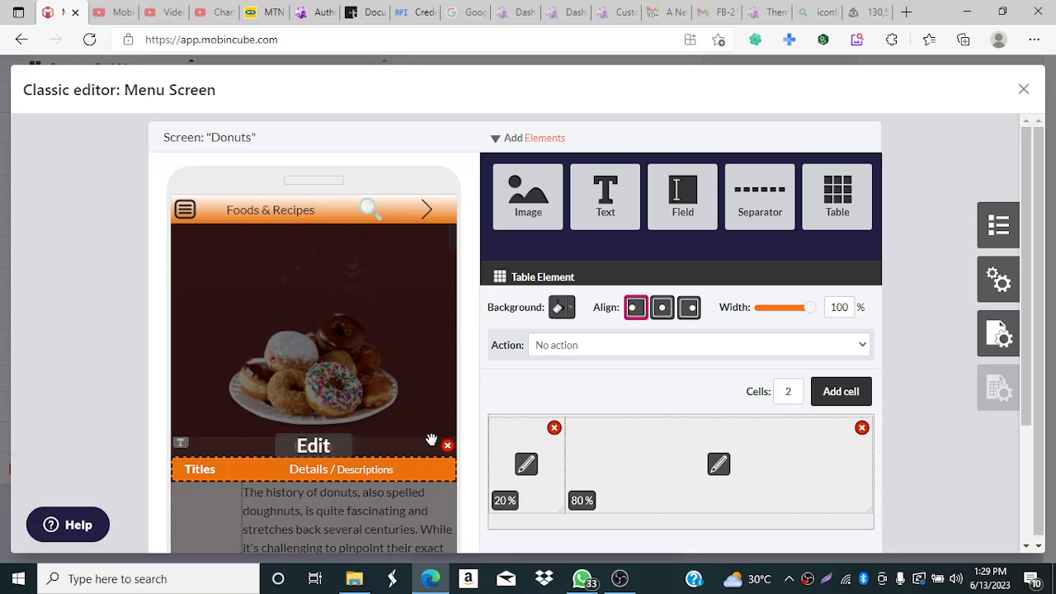
mouse_move(395, 469)
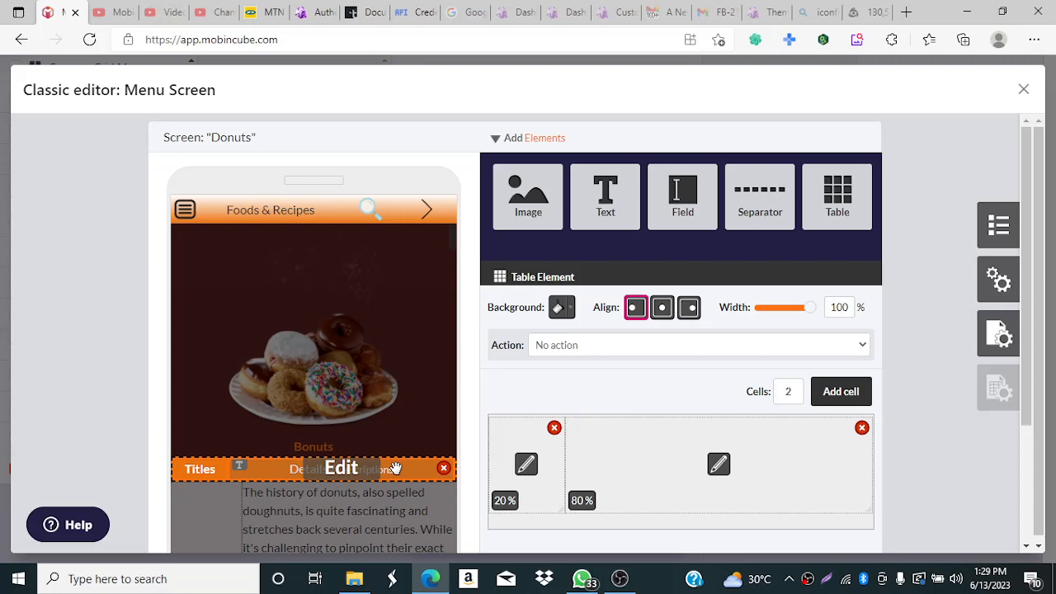
scroll(395, 468, down, 4)
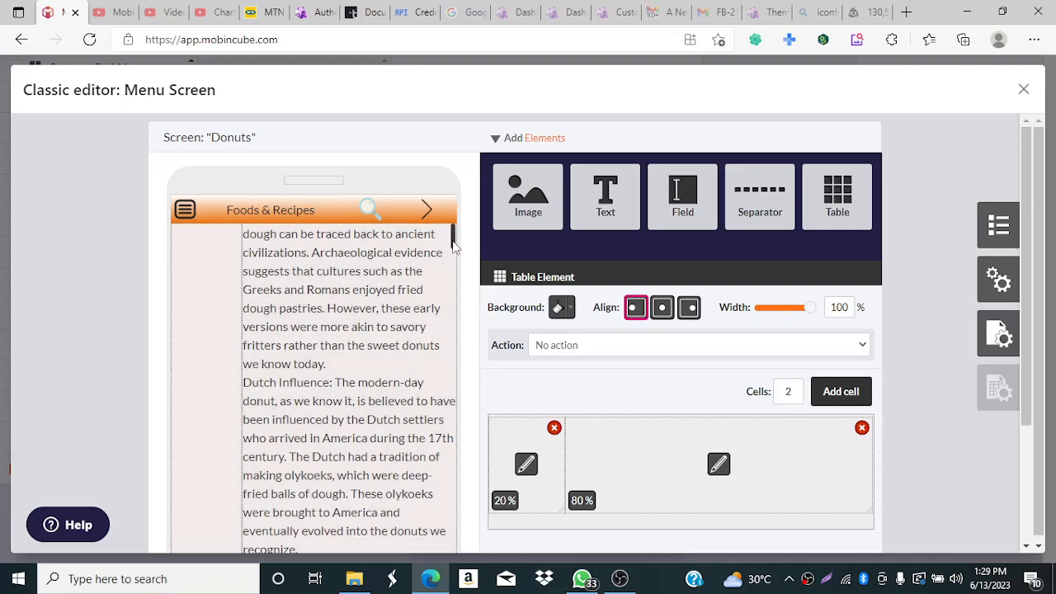
drag(453, 244, 437, 572)
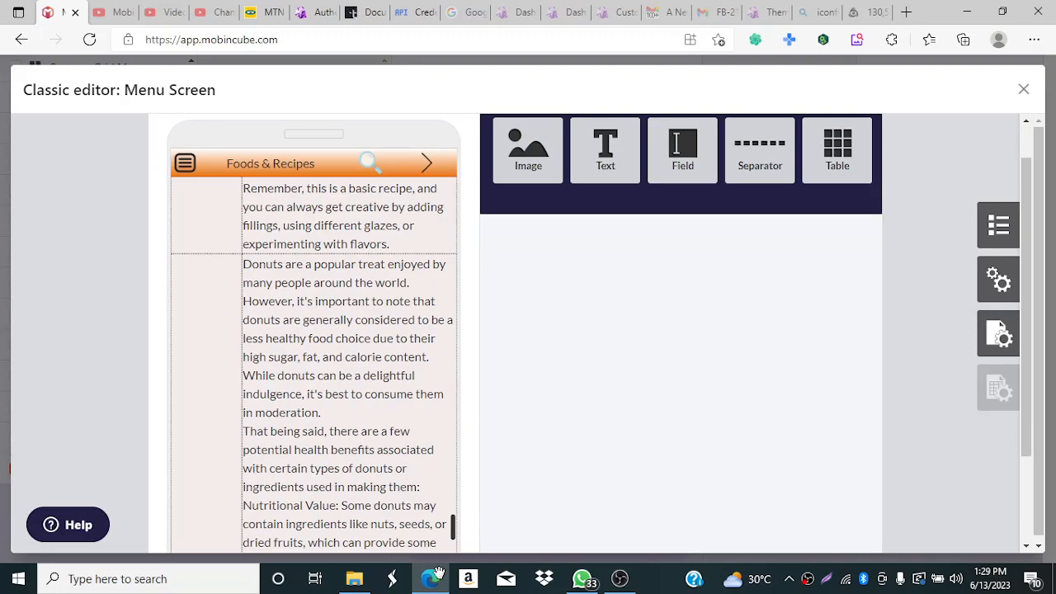
scroll(453, 545, down, 5)
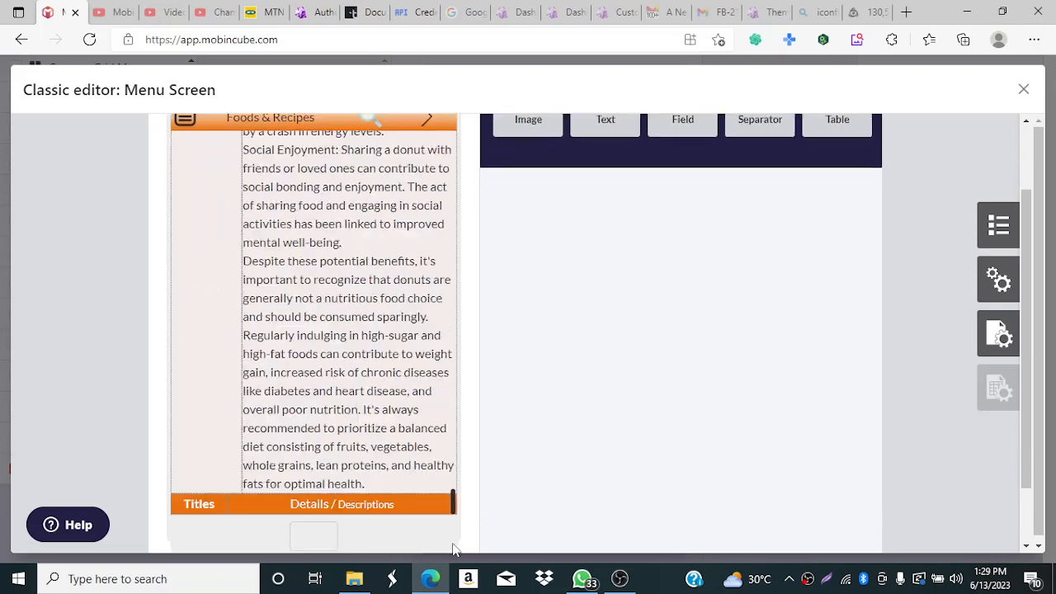
scroll(453, 548, down, 2)
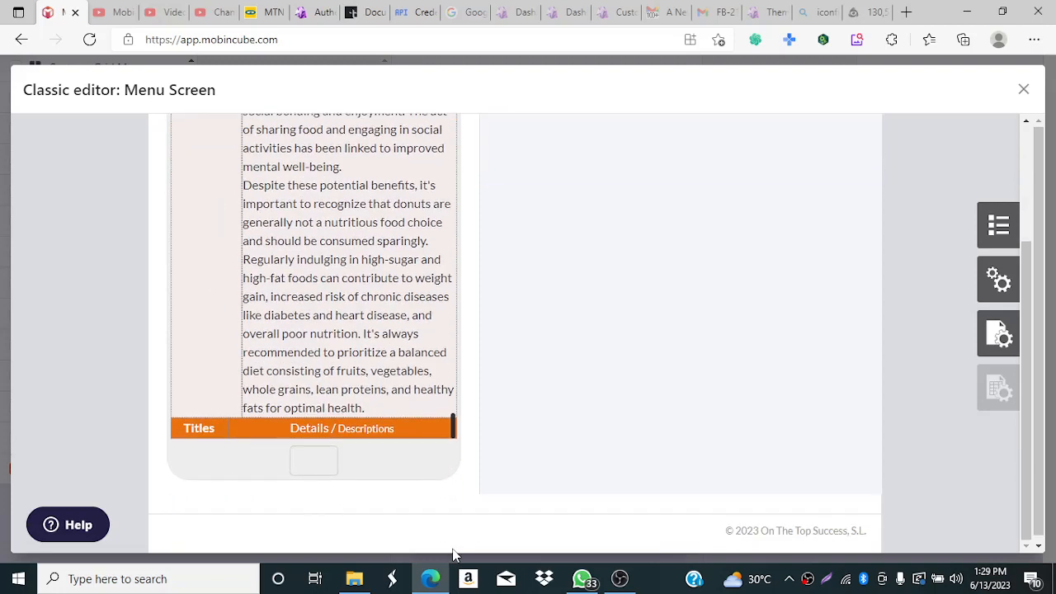
Step: Paste four more copies of the orange header row below the Health Benefits row
click(378, 438)
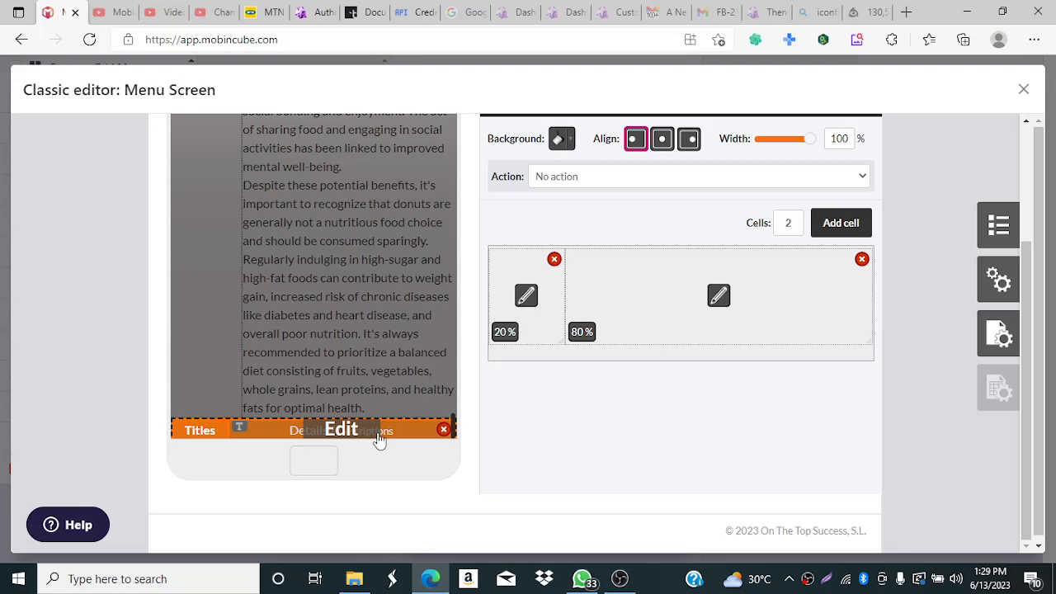
scroll(378, 438, up, 3)
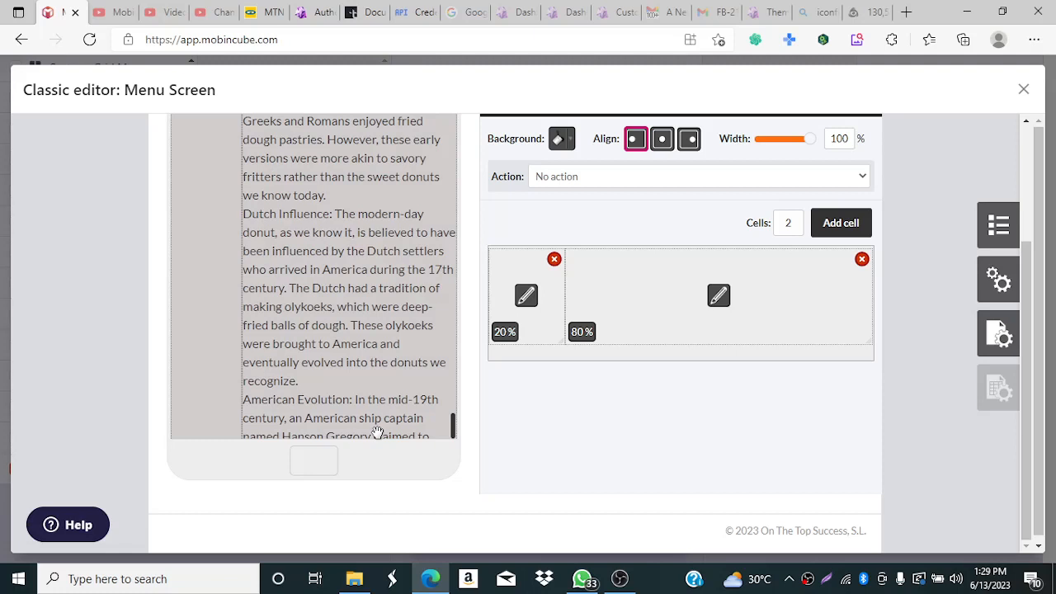
drag(453, 425, 453, 437)
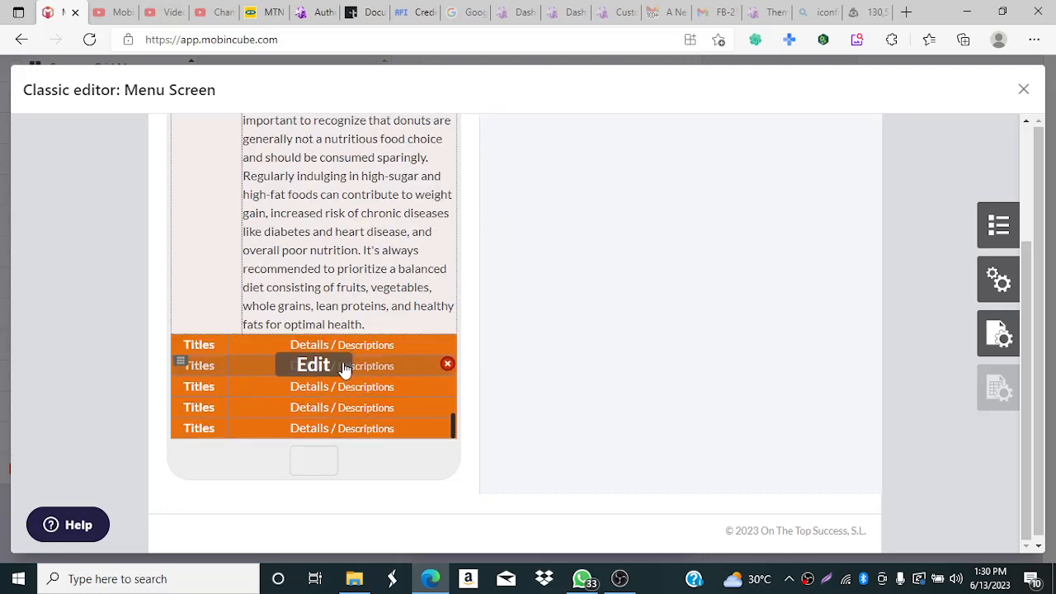
Step: Try to move one of the copied header rows up above the Health Benefits row
mouse_move(354, 342)
mouse_move(354, 342)
mouse_down()
mouse_move(360, 47)
mouse_move(369, 202)
mouse_move(371, 111)
mouse_move(370, 141)
mouse_move(370, 125)
mouse_move(358, 346)
mouse_up()
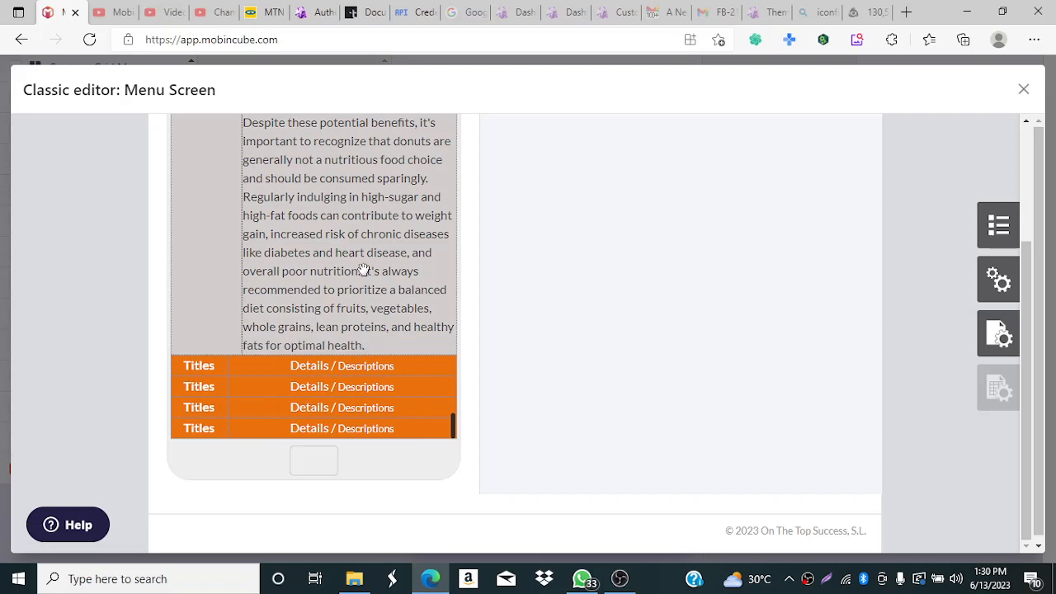
click(365, 233)
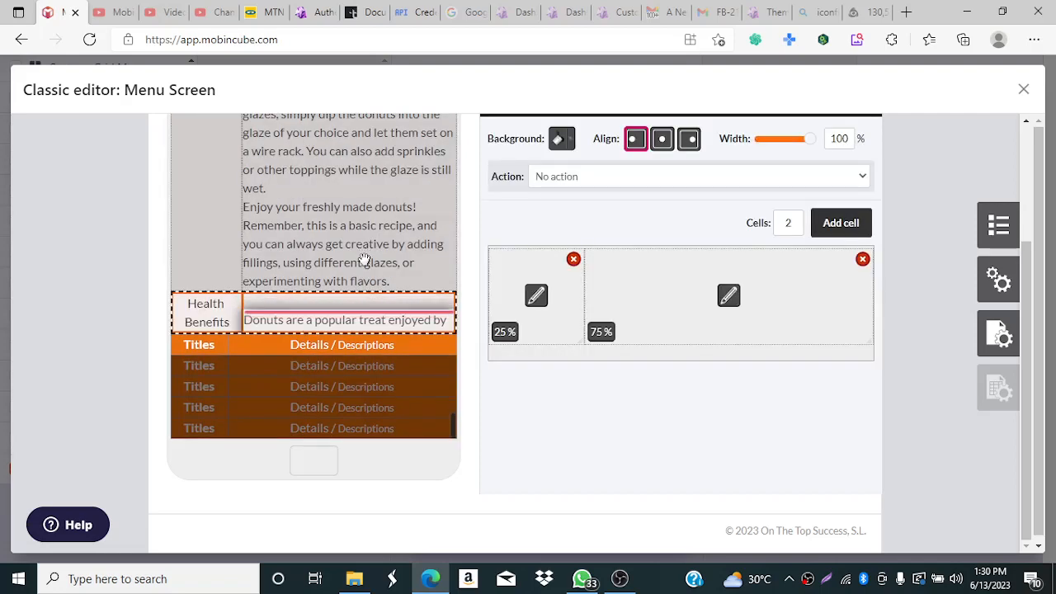
drag(364, 286, 353, 373)
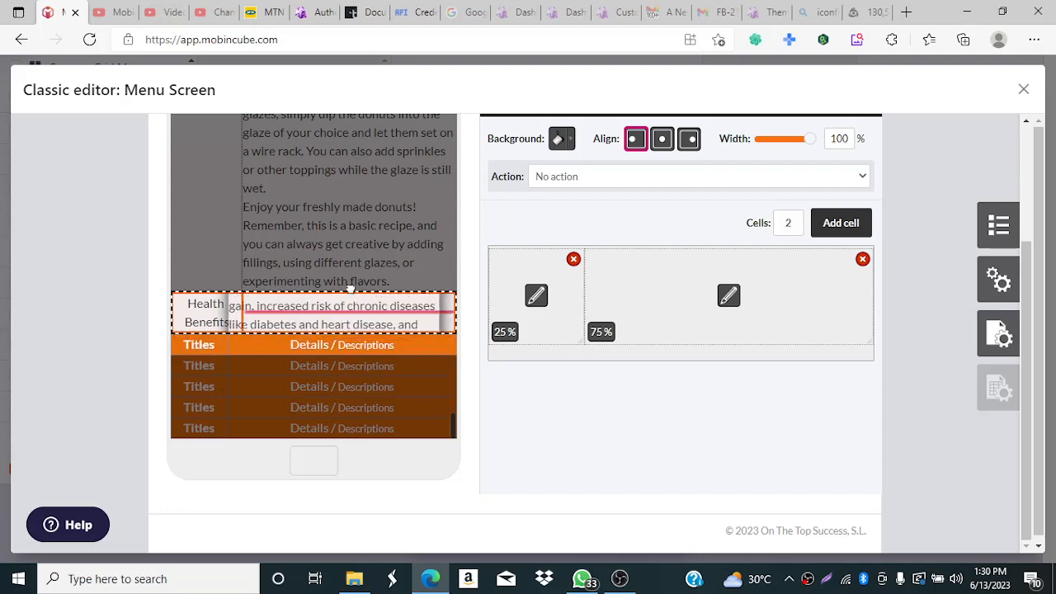
click(358, 251)
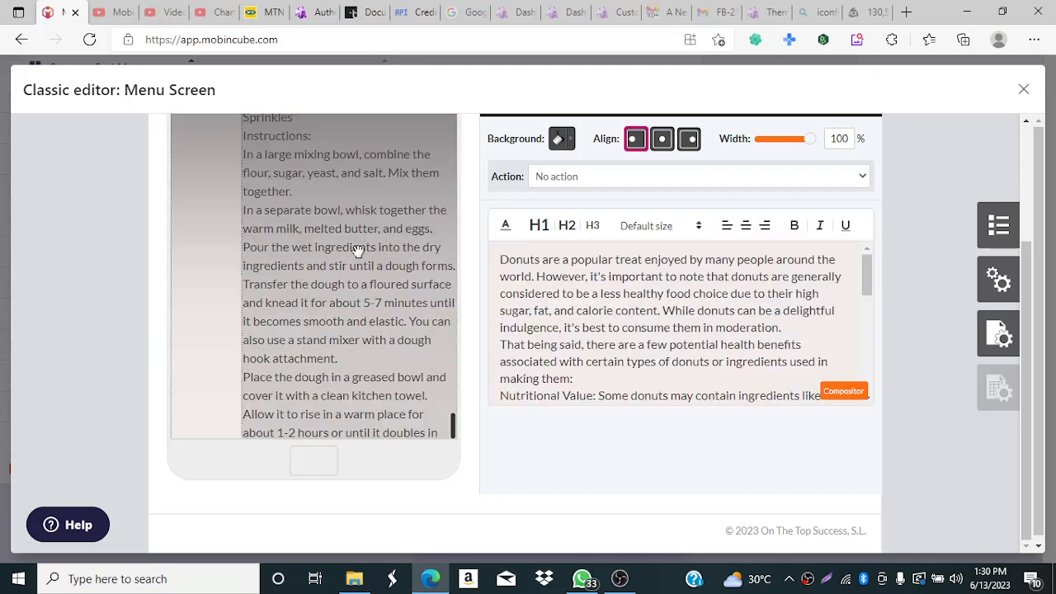
drag(452, 426, 455, 441)
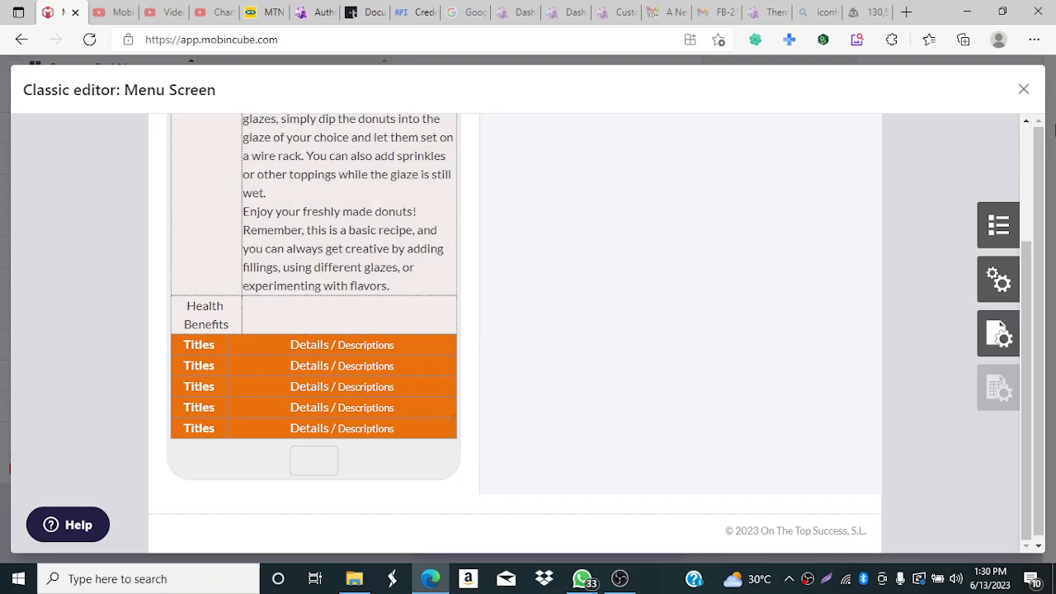
Step: Close the classic editor, reopen the Donuts screen and check the header row copies at its end
click(1024, 89)
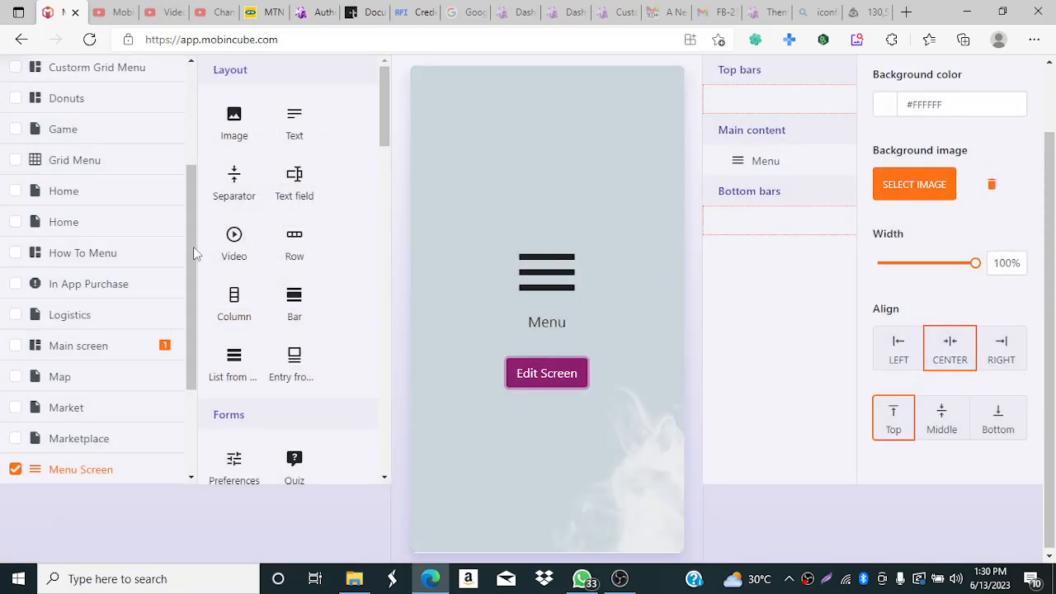
scroll(191, 247, up, 3)
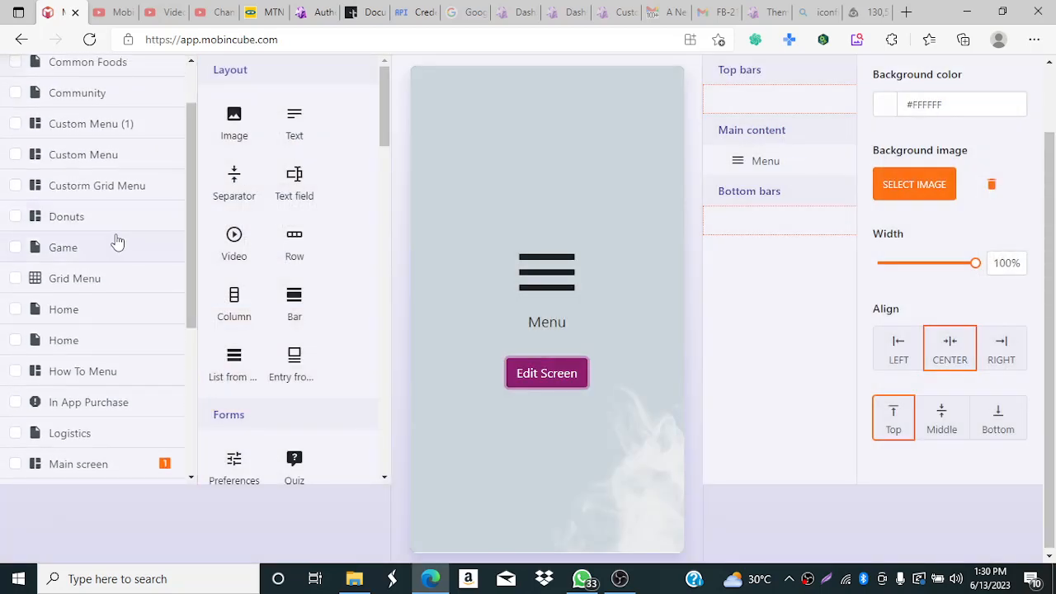
click(113, 228)
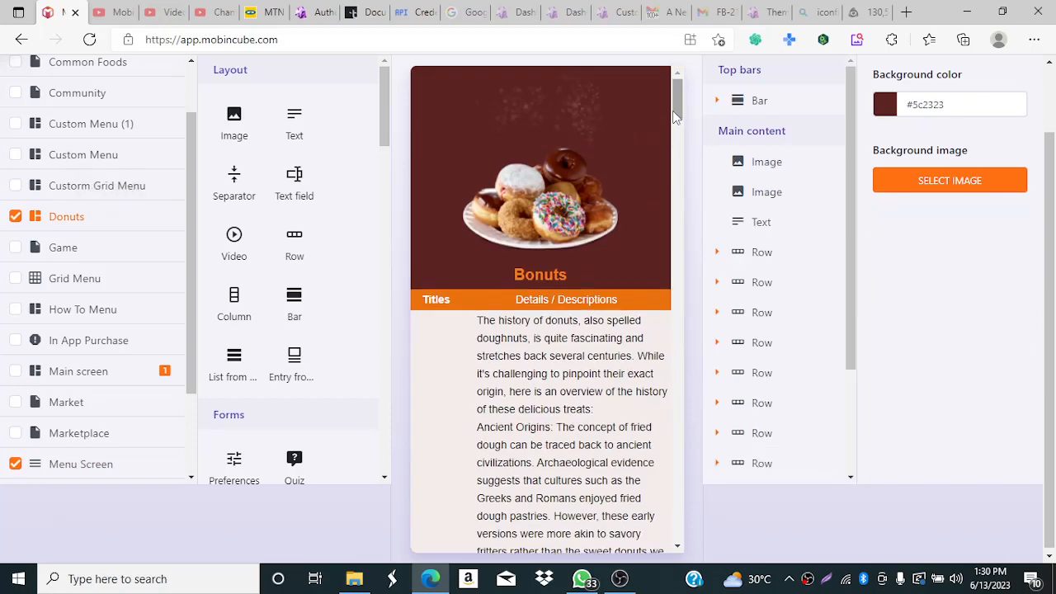
mouse_move(676, 73)
mouse_down()
mouse_move(675, 122)
mouse_move(673, 78)
mouse_move(661, 66)
mouse_up()
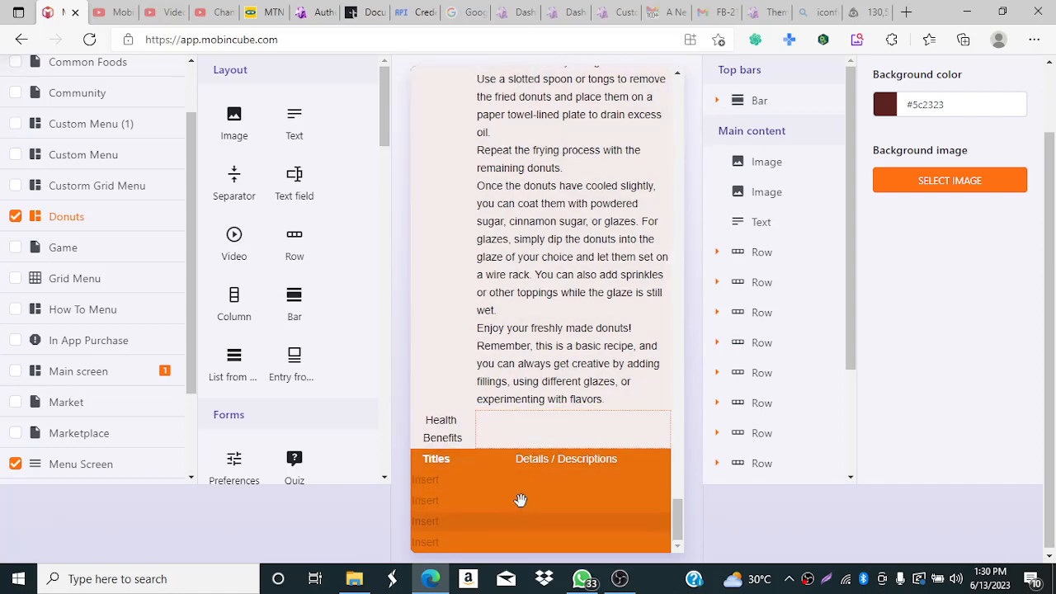
Step: Move an orange Titles and Details / Descriptions header row from the end of the screen up between the donut image and the Bonuts title
click(524, 413)
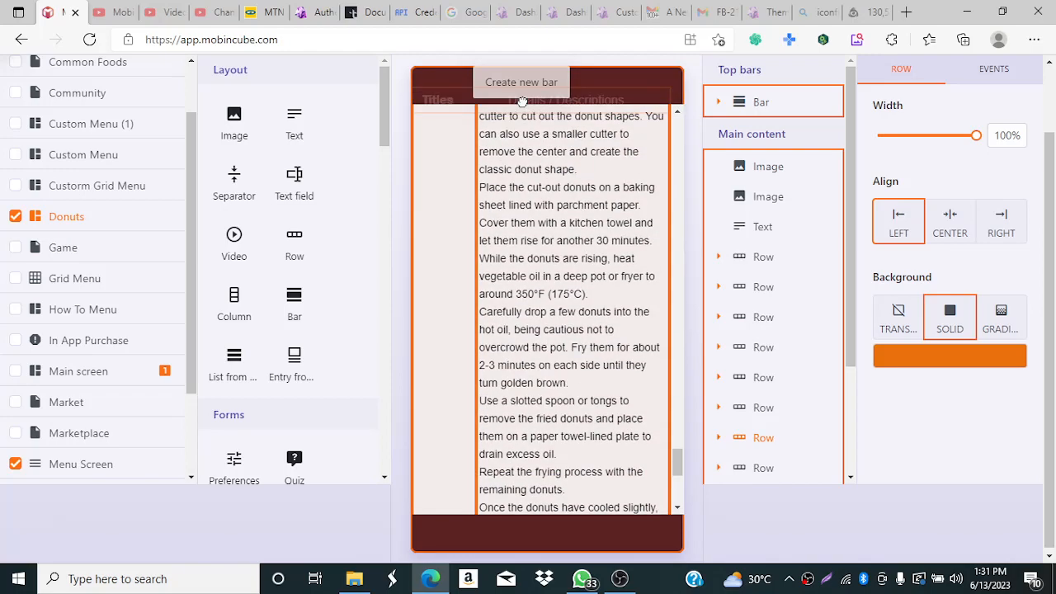
scroll(532, 183, down, 3)
click(569, 475)
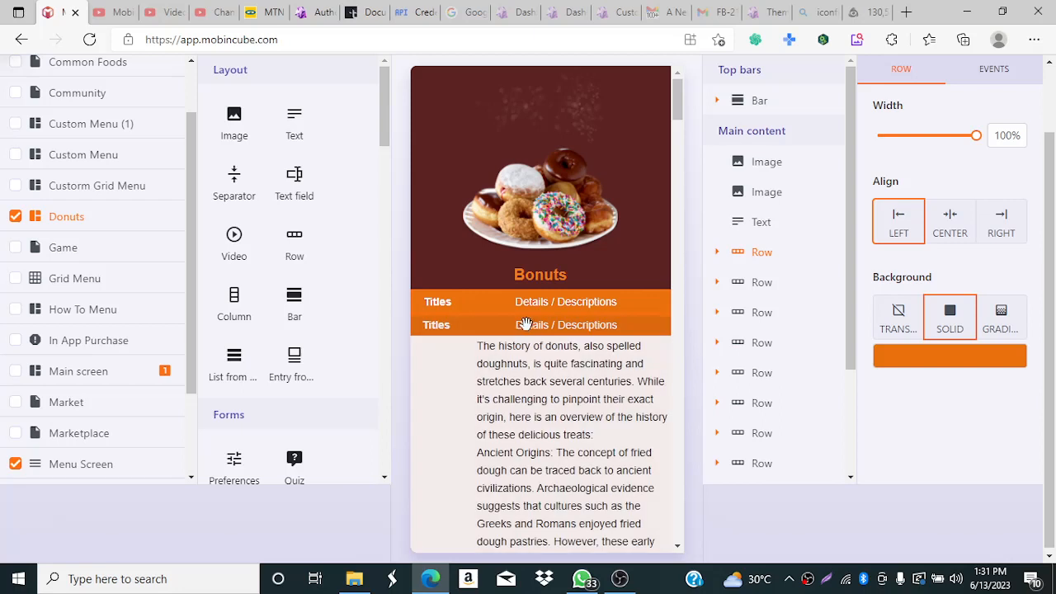
click(529, 398)
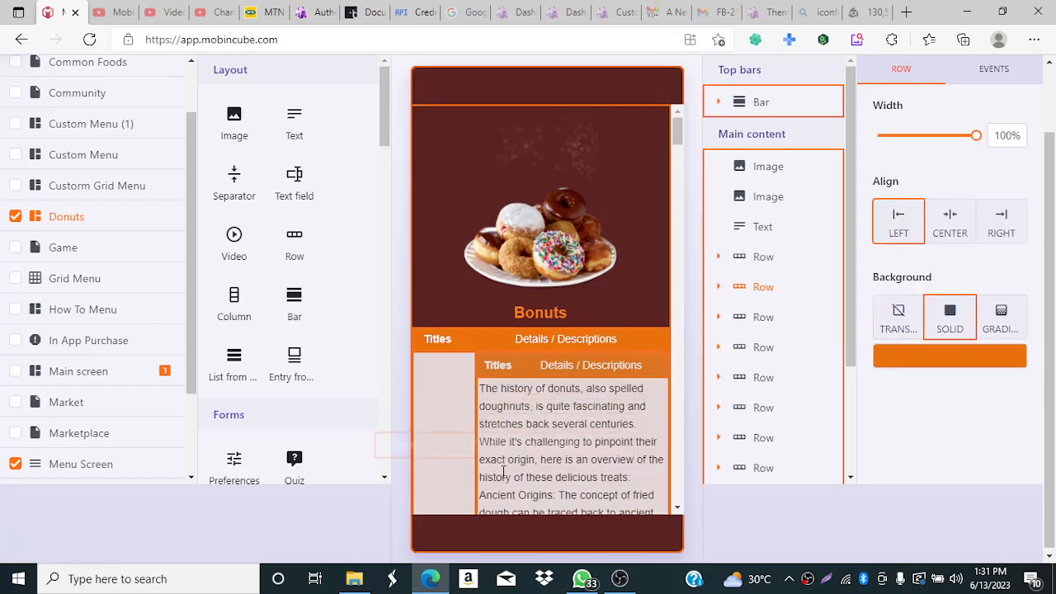
drag(502, 472, 493, 355)
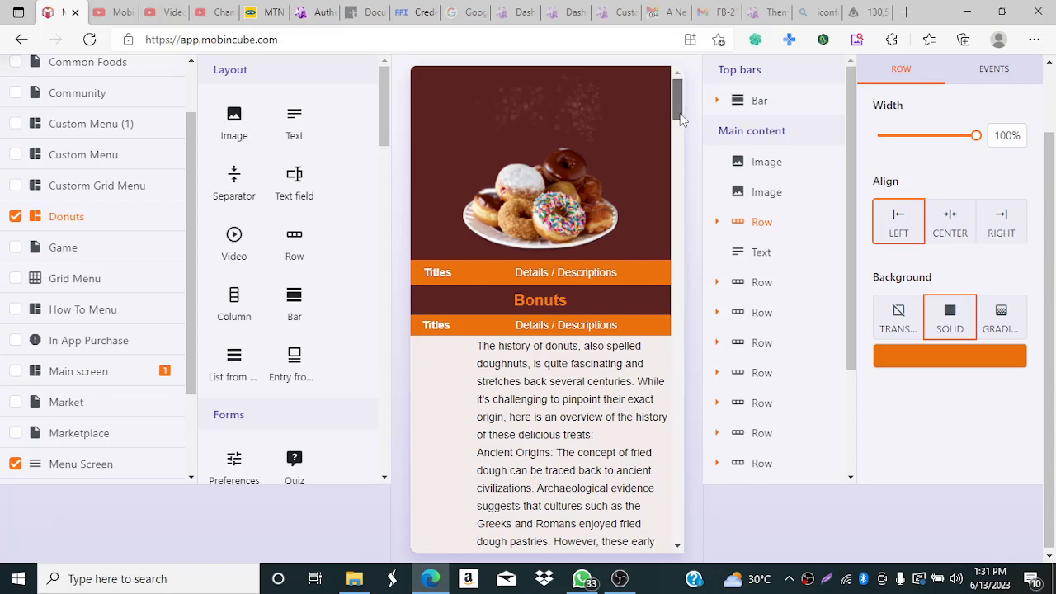
Step: Delete the entire history of donuts description text from the Histry row
drag(679, 118, 682, 136)
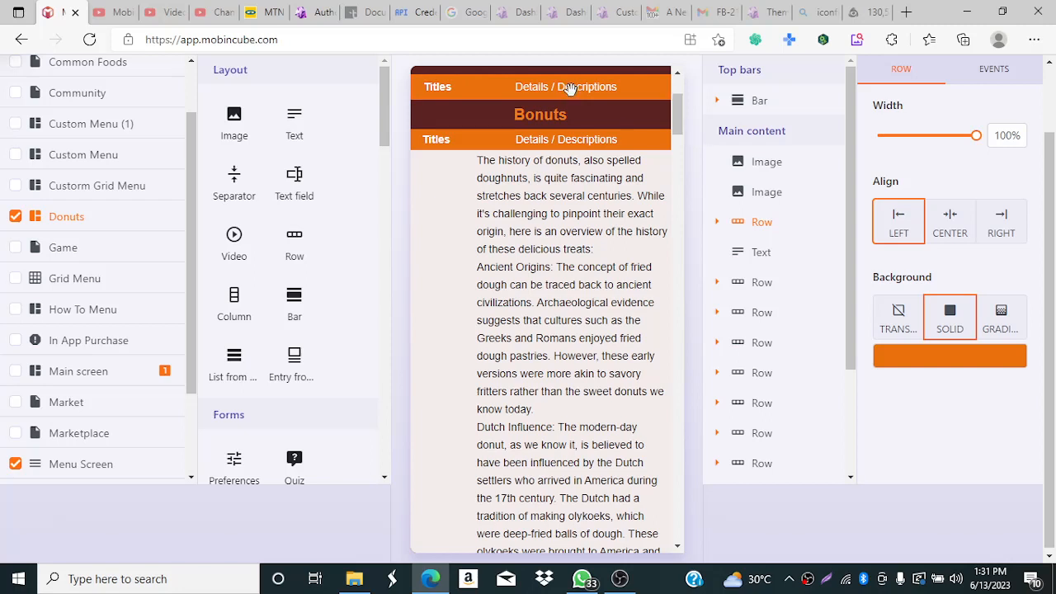
click(568, 303)
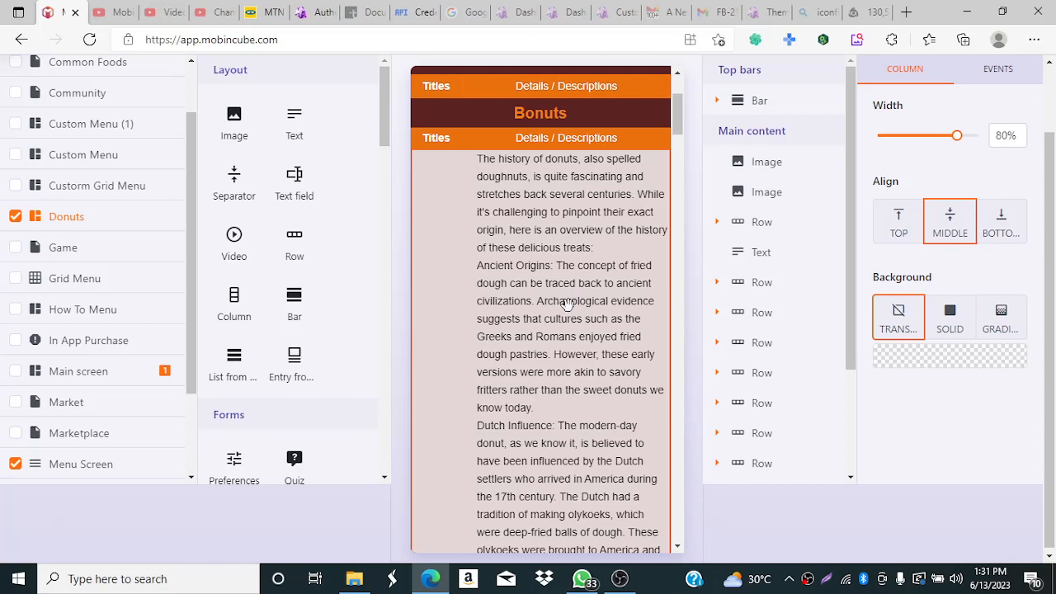
click(566, 269)
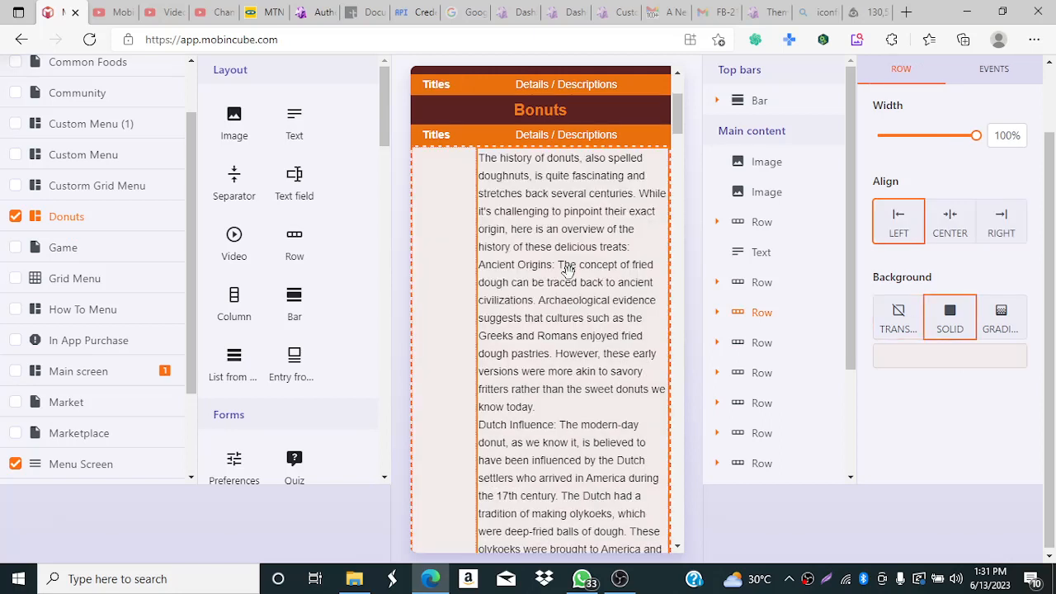
click(568, 270)
click(567, 270)
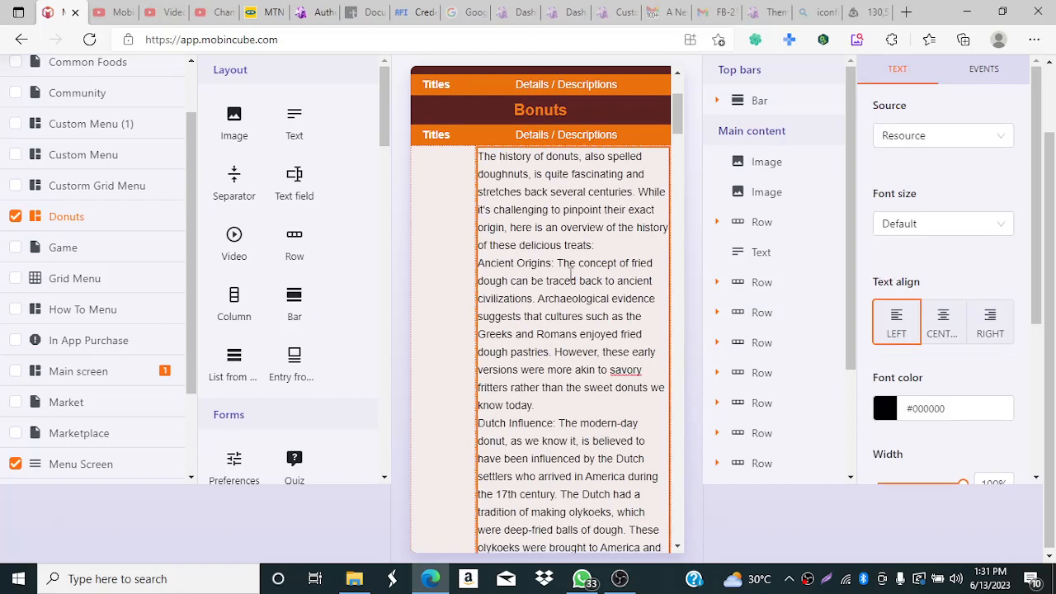
key(ctrl+a)
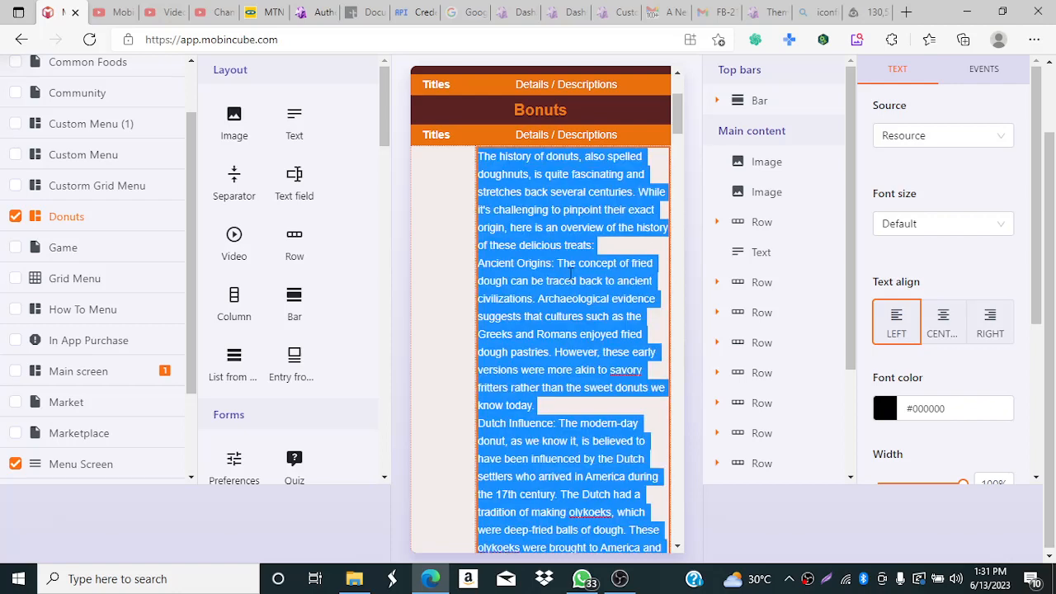
key(Delete)
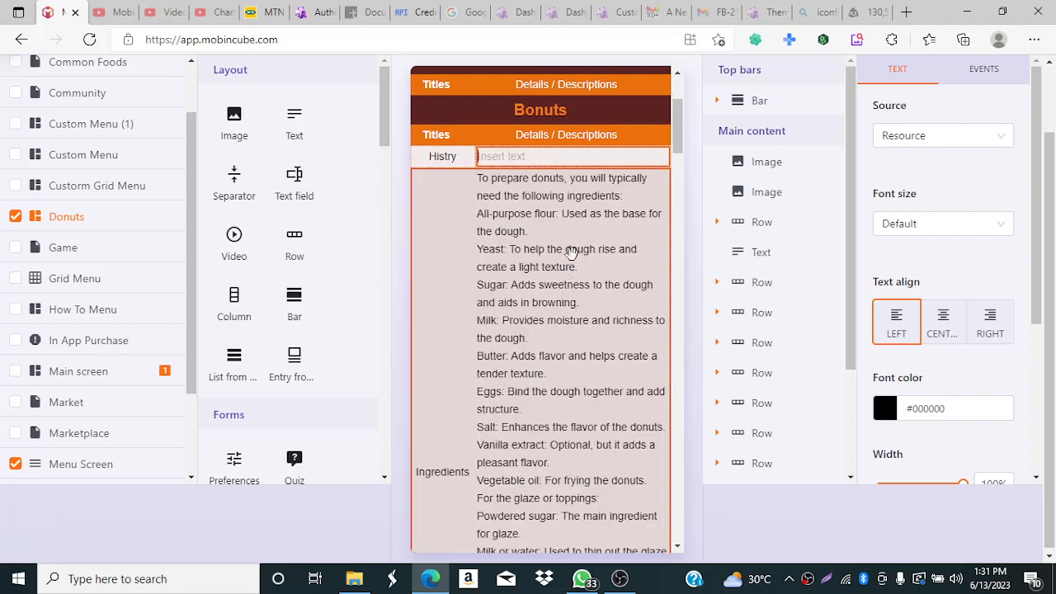
Step: Place a Details / Descriptions header text in the description cells of both the Histry and Ingredients rows
click(600, 137)
drag(601, 137, 555, 190)
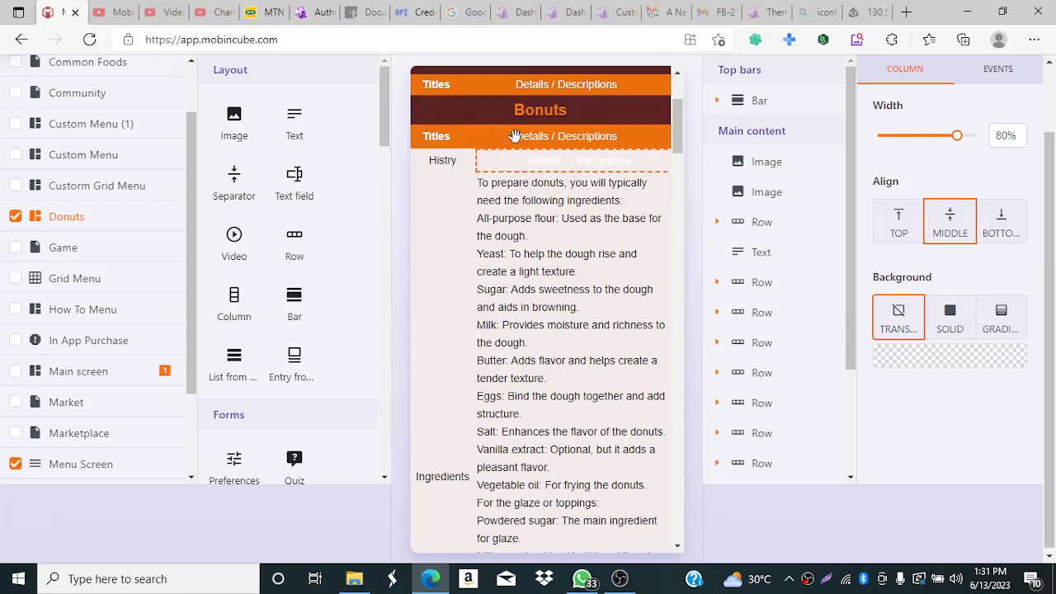
click(485, 87)
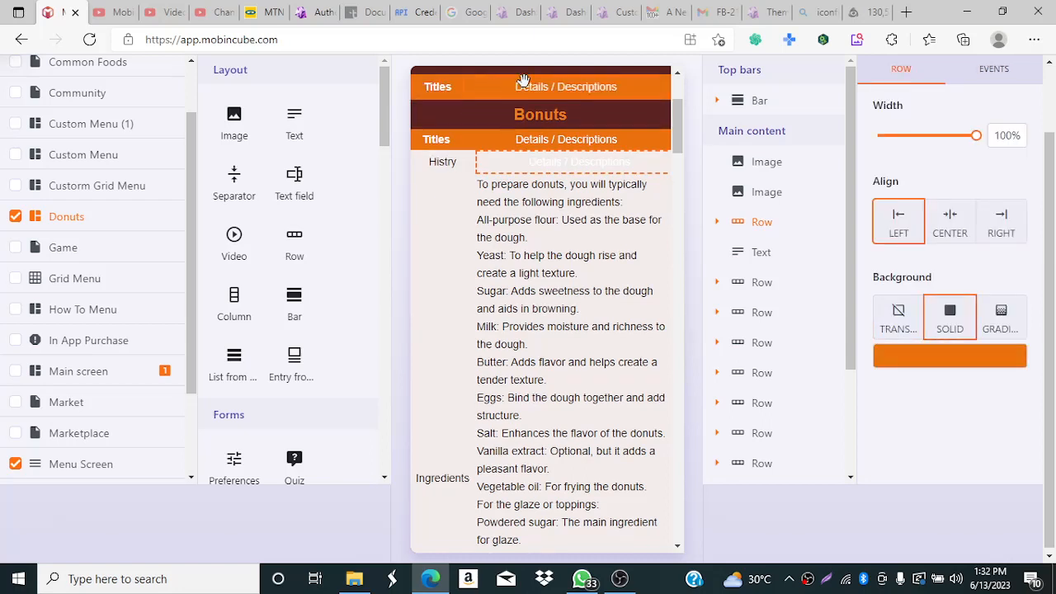
drag(523, 80, 675, 87)
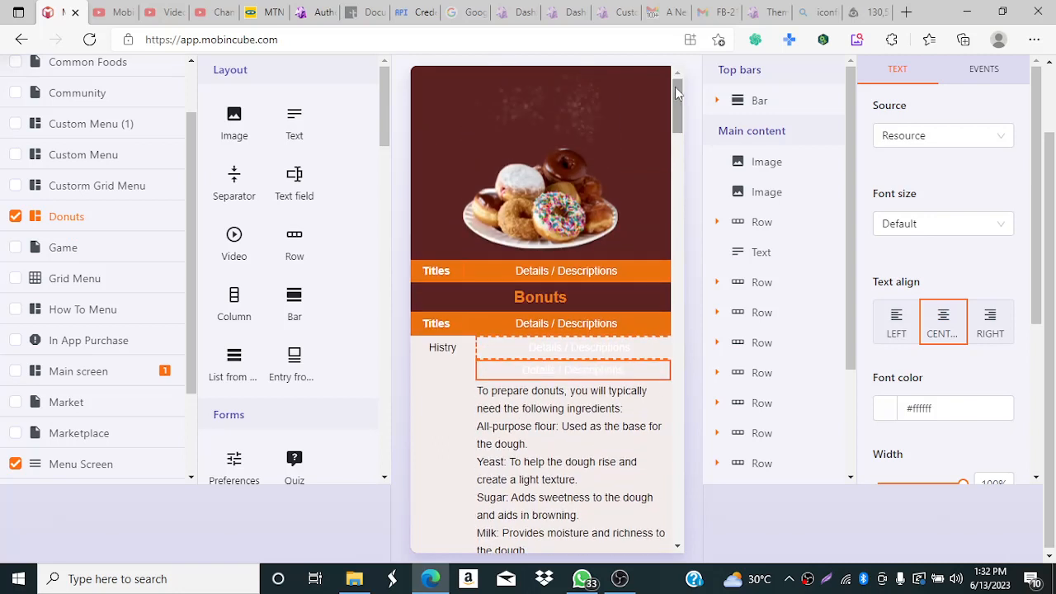
Step: Add the existing bar1 to the Donuts screen's top bars
drag(675, 86, 623, 98)
drag(675, 124, 308, 240)
click(295, 302)
drag(421, 94, 438, 117)
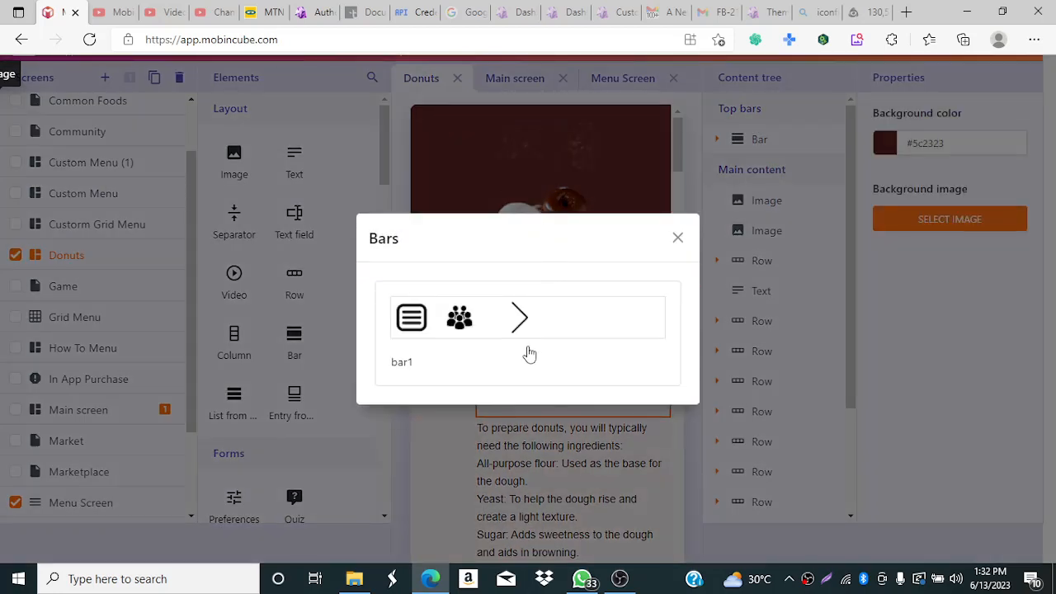
click(527, 328)
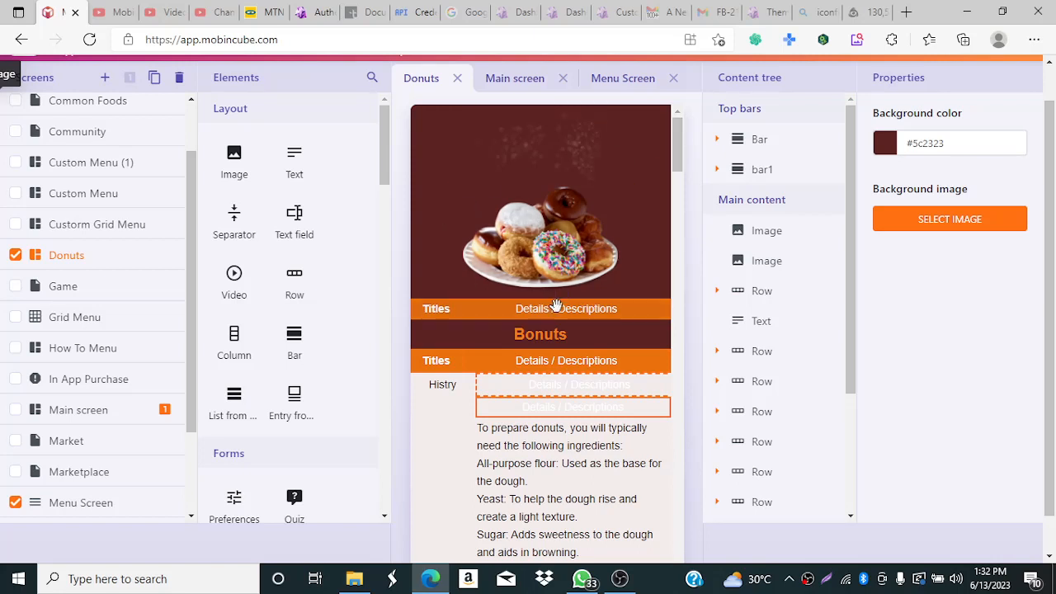
click(292, 344)
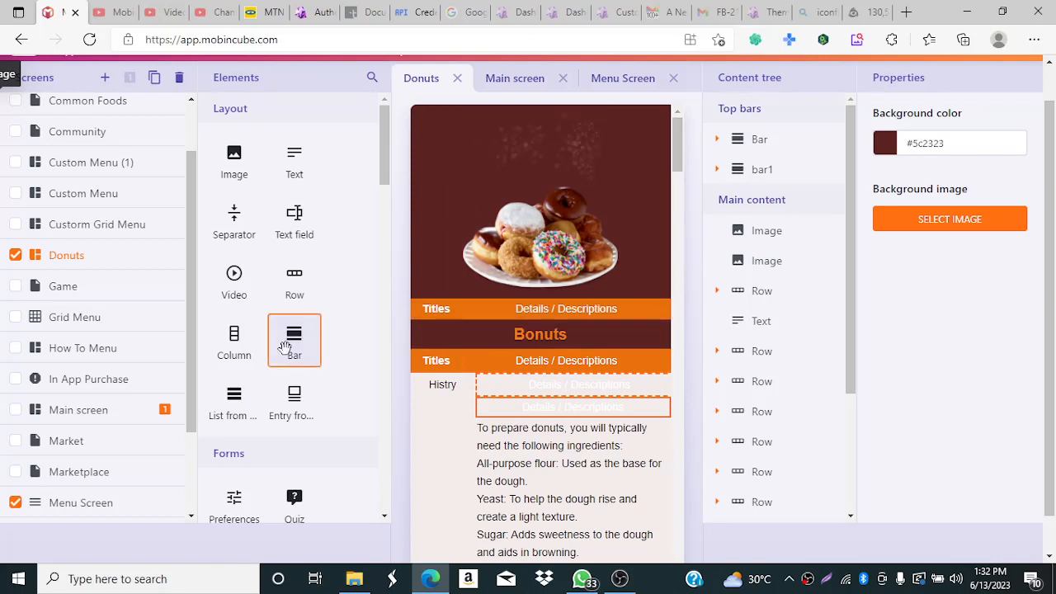
drag(451, 130, 504, 124)
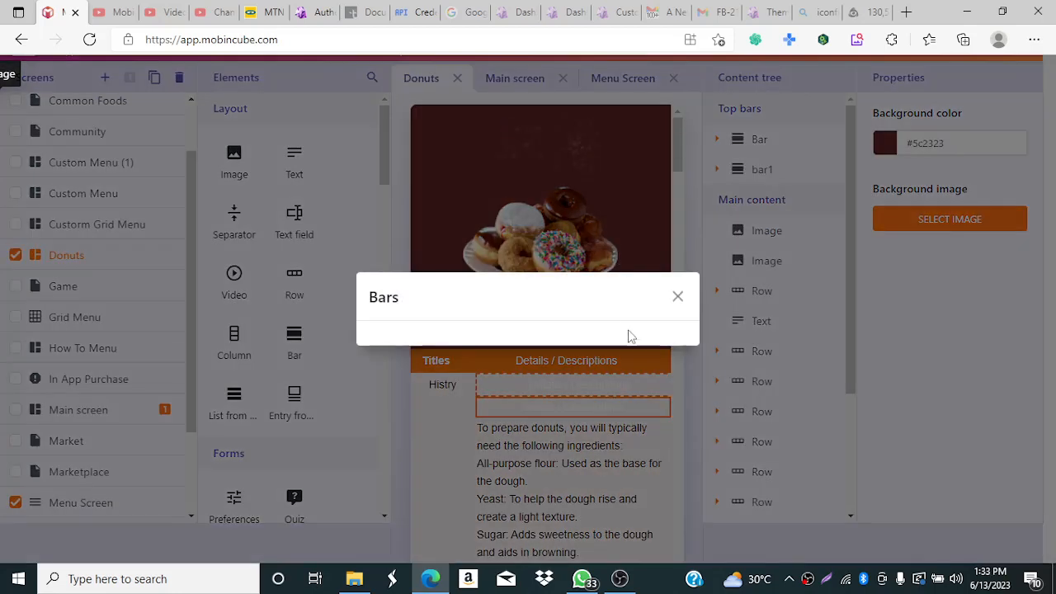
click(677, 297)
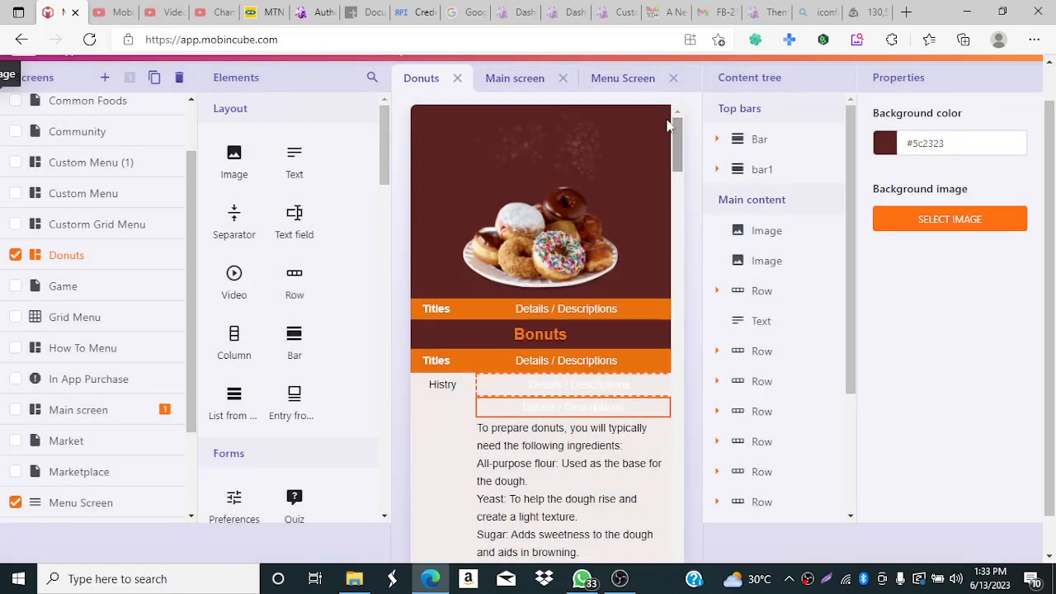
Step: Inspect the row and columns inside the original Bar and remove that Bar from the Donuts screen's top bars
scroll(710, 145, up, 1)
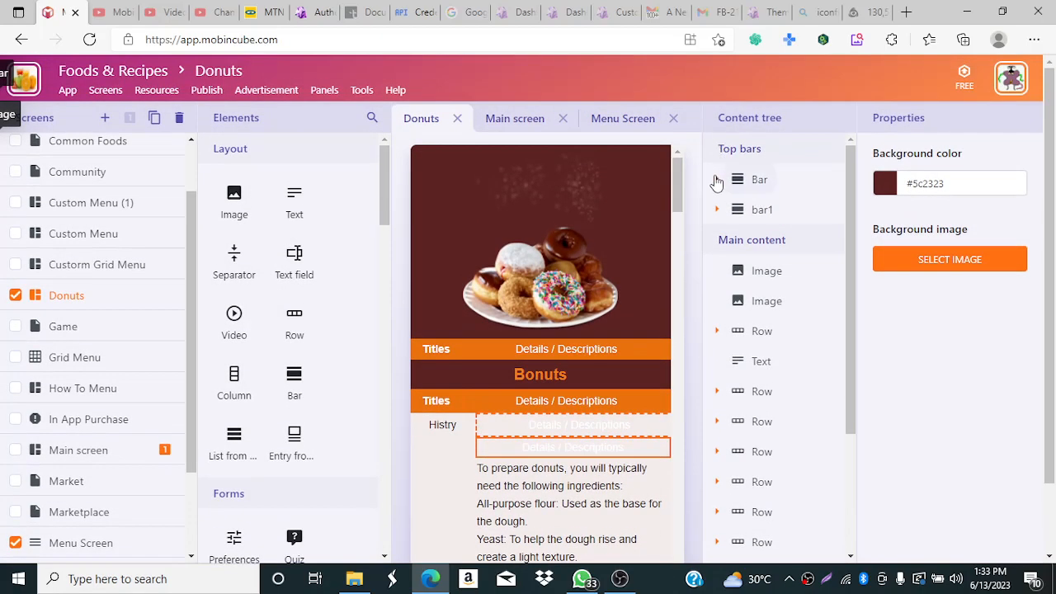
click(716, 179)
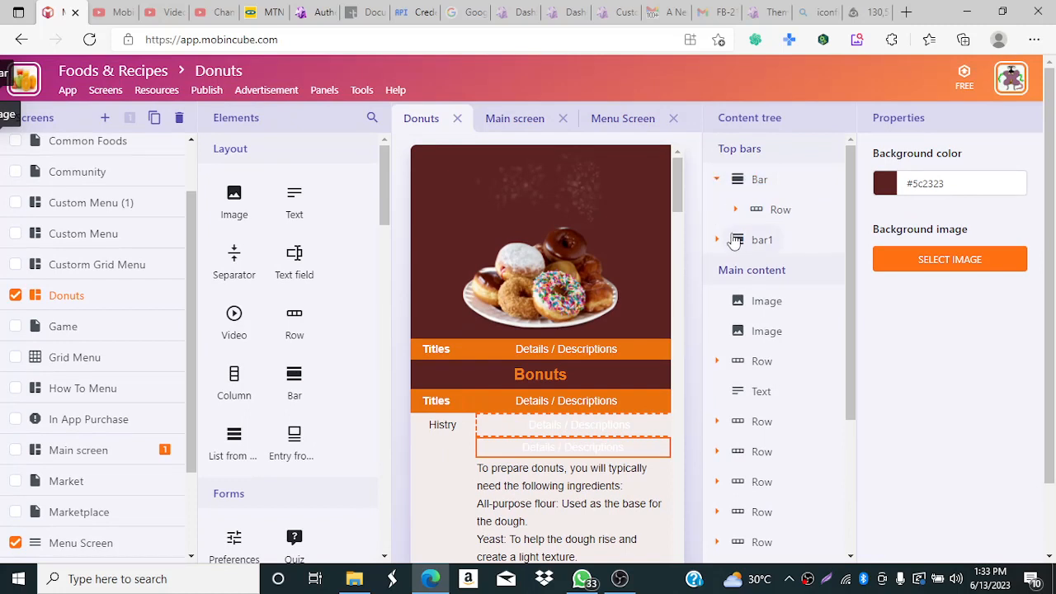
click(736, 211)
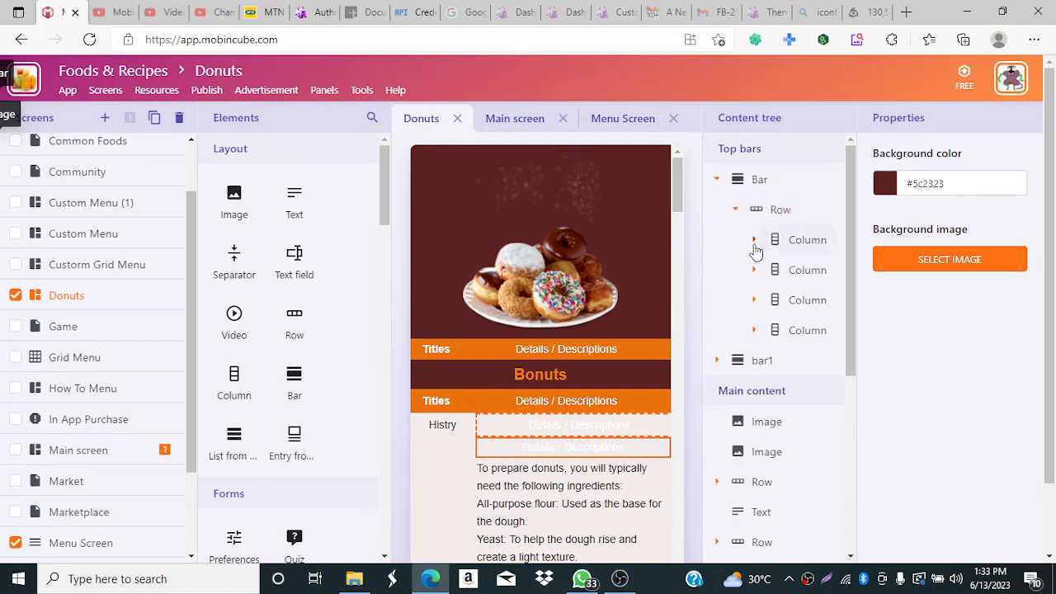
click(754, 240)
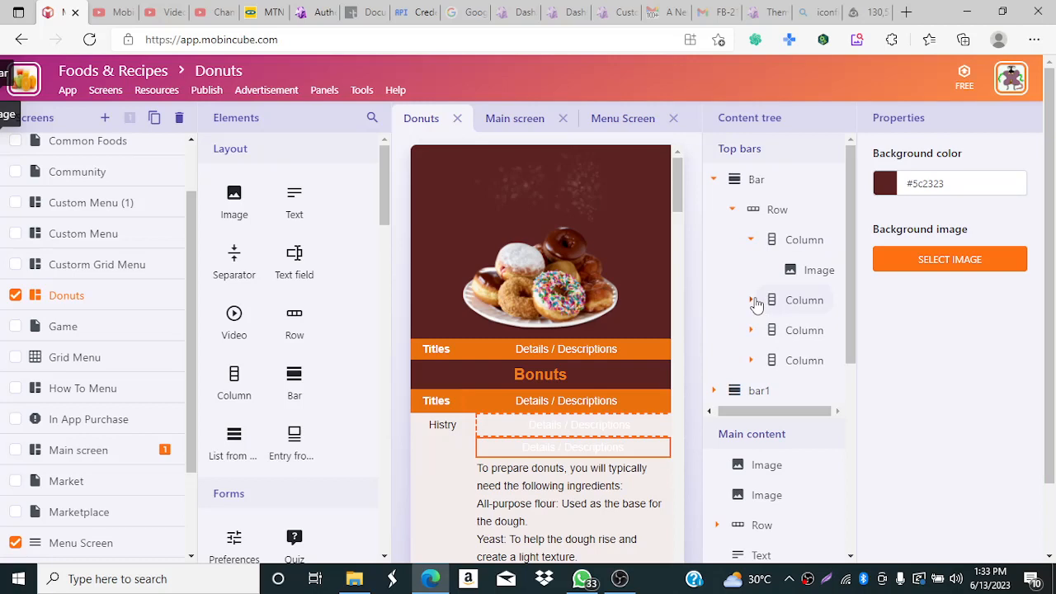
click(733, 211)
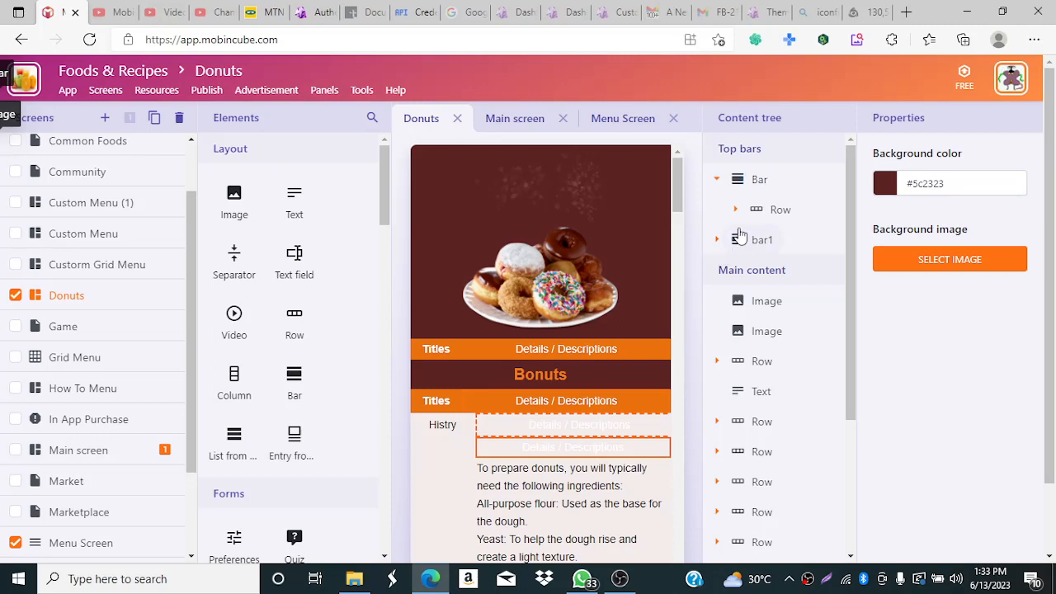
drag(744, 186, 694, 232)
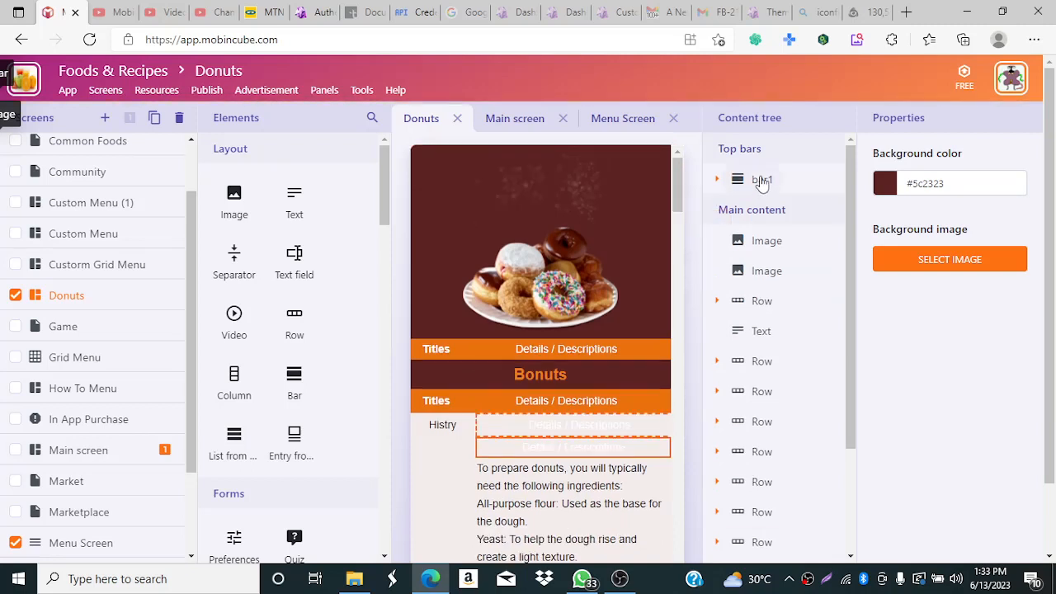
Step: Remove bar1 from the top bars as well and add bar1 there again
click(719, 183)
drag(688, 213, 689, 218)
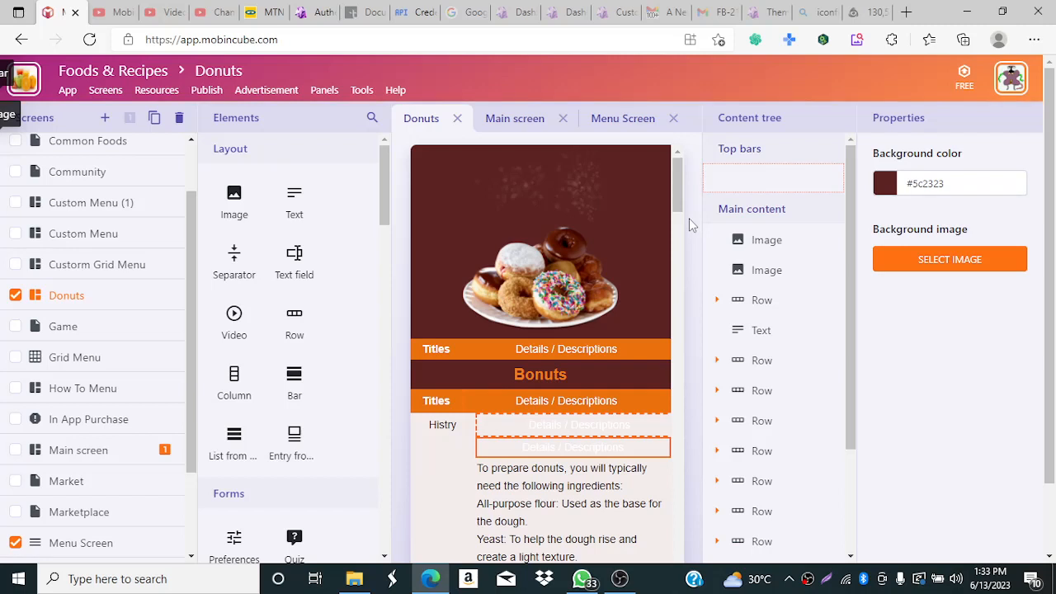
drag(294, 371, 737, 193)
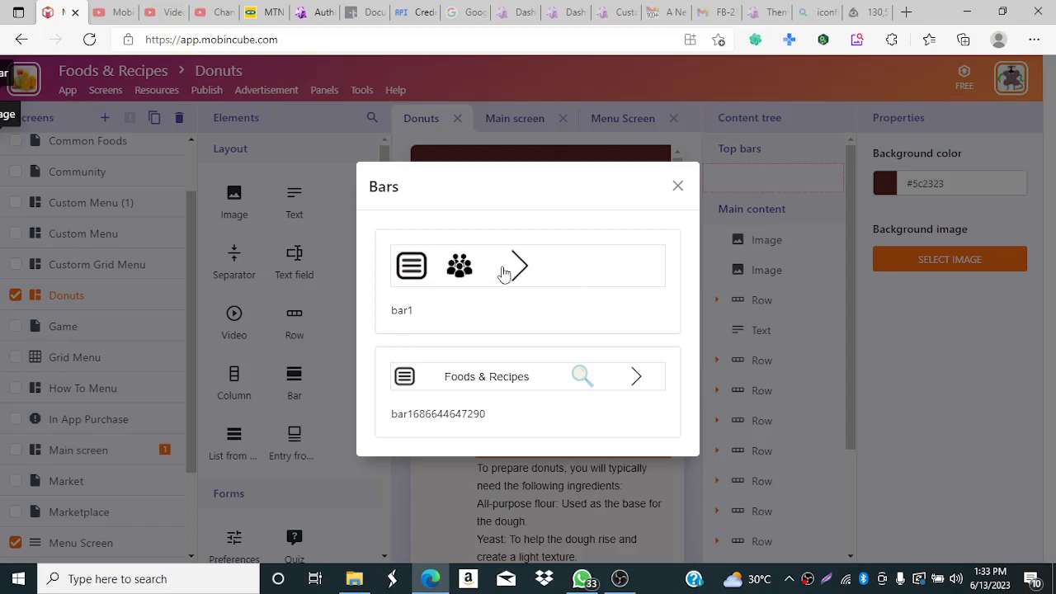
click(504, 273)
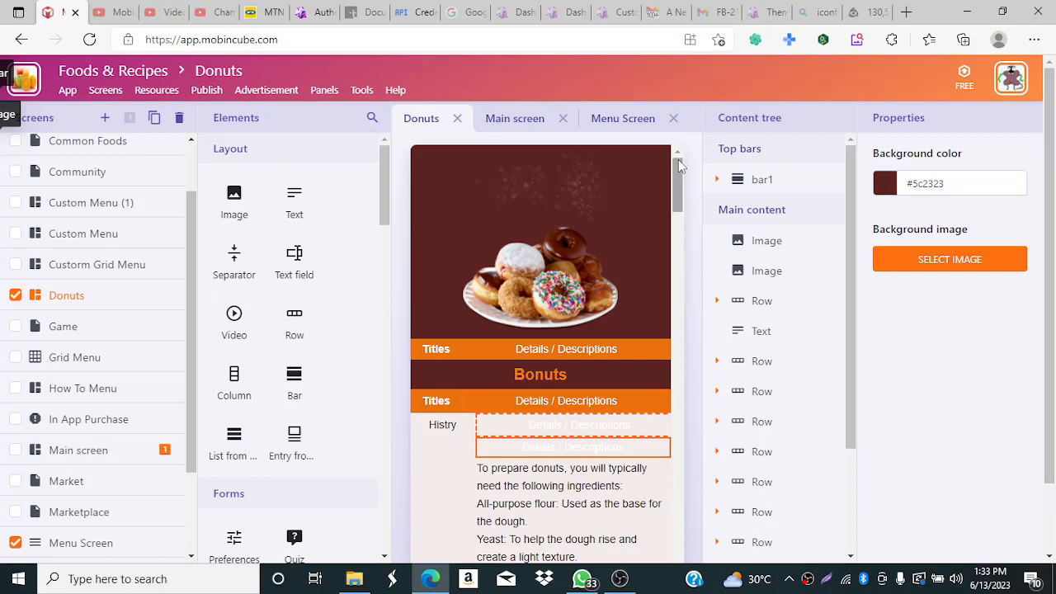
Step: Review the Donuts screen from the donut image down to the orange rows after Health Benefits, and switch to OBS Studio
scroll(583, 209, down, 5)
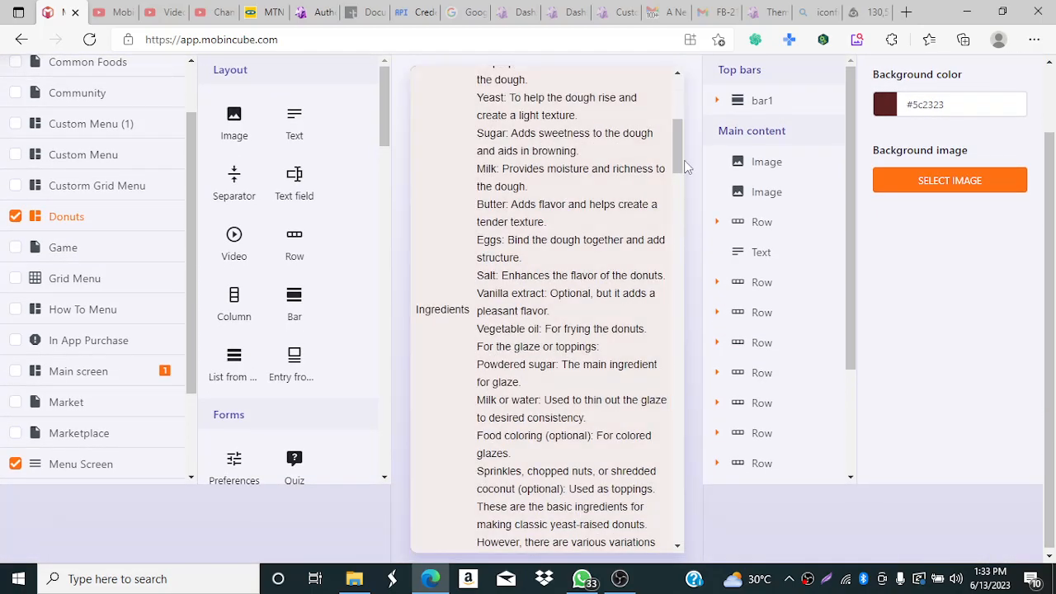
mouse_move(677, 147)
mouse_down()
mouse_move(674, 471)
mouse_move(649, 540)
mouse_up()
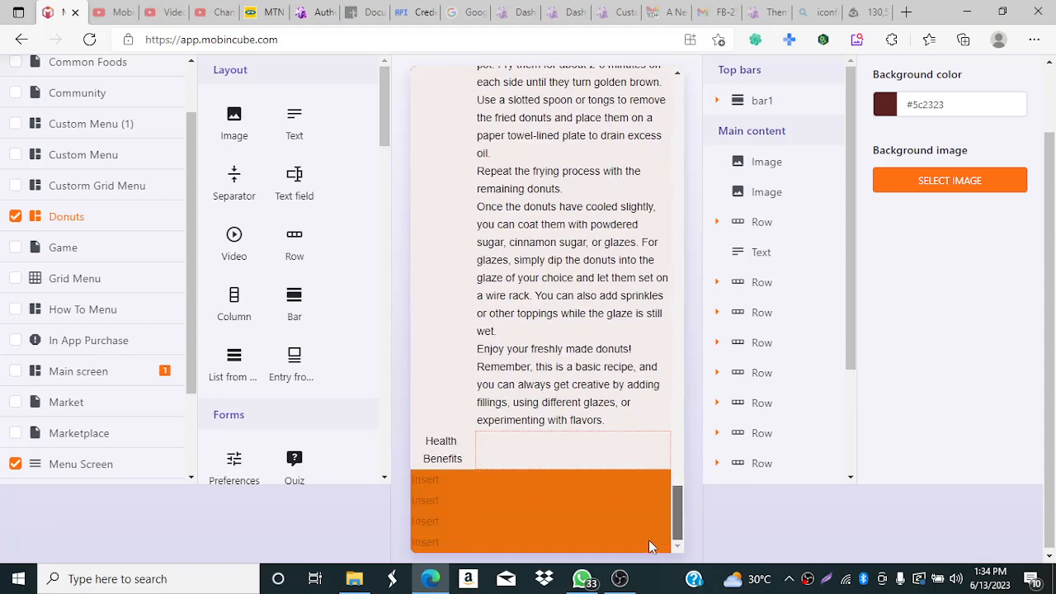
click(528, 493)
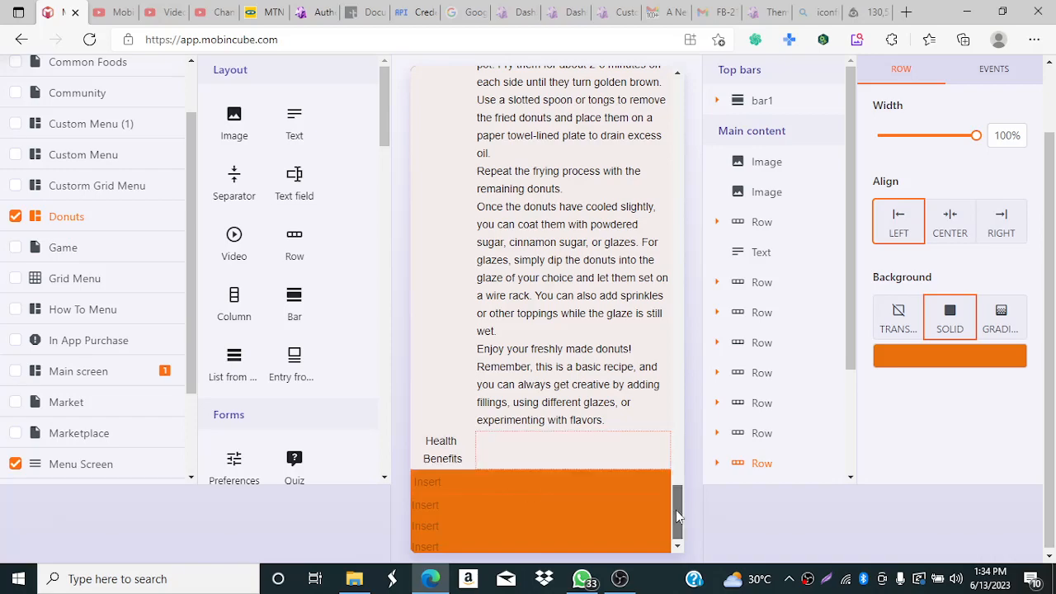
drag(676, 510, 682, 90)
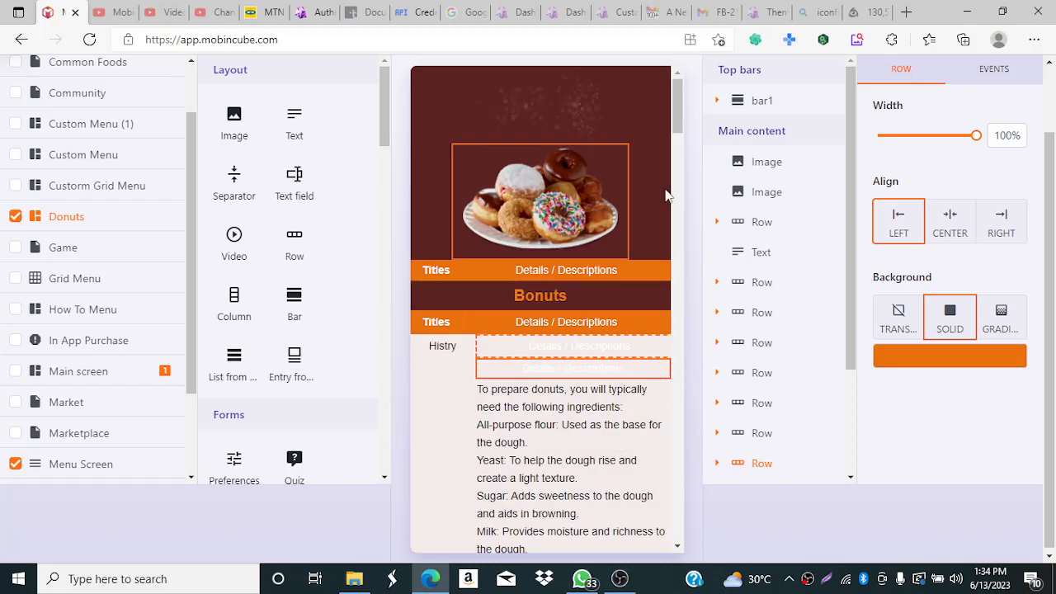
scroll(823, 297, up, 2)
scroll(682, 177, down, 2)
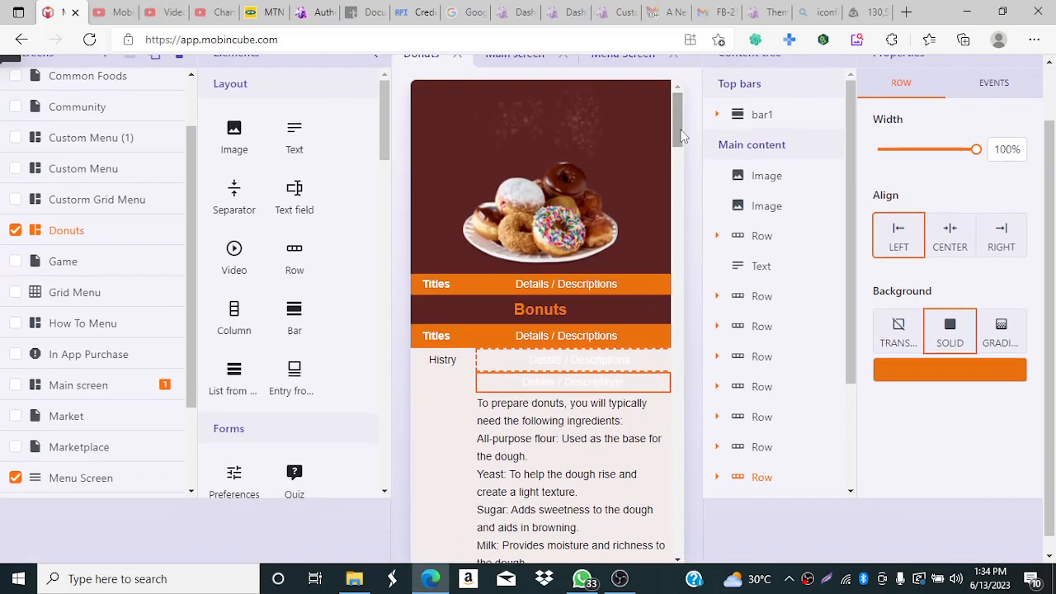
scroll(681, 136, down, 3)
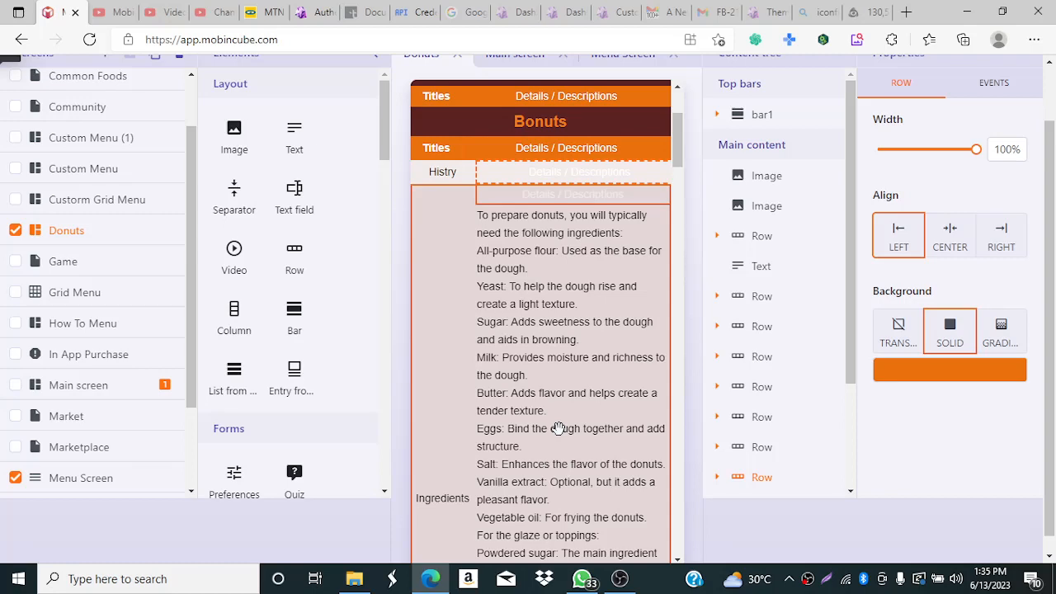
scroll(559, 428, up, 1)
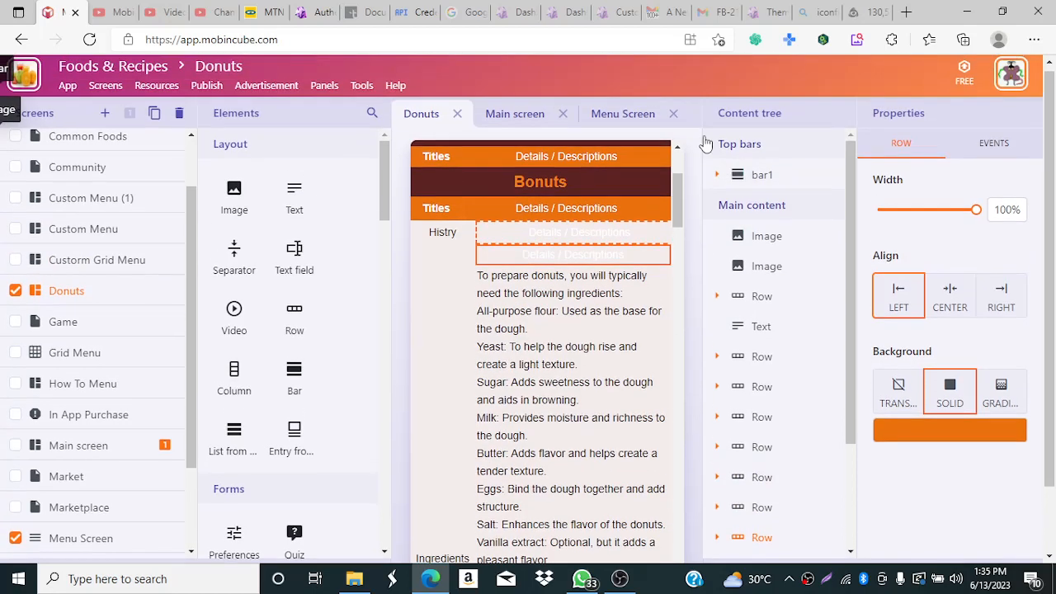
drag(677, 220, 676, 183)
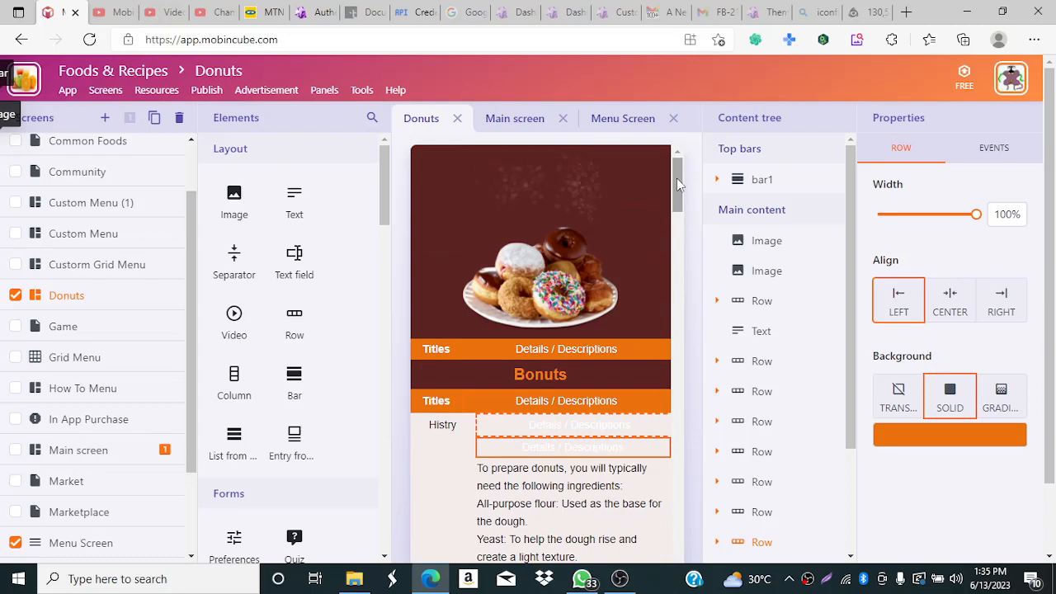
drag(677, 179, 661, 542)
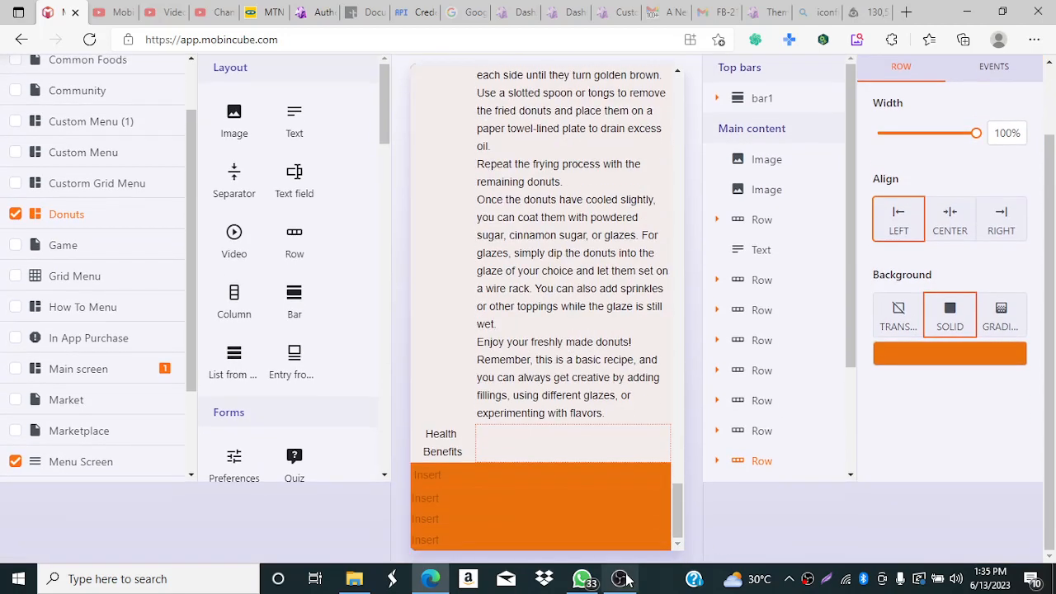
click(624, 581)
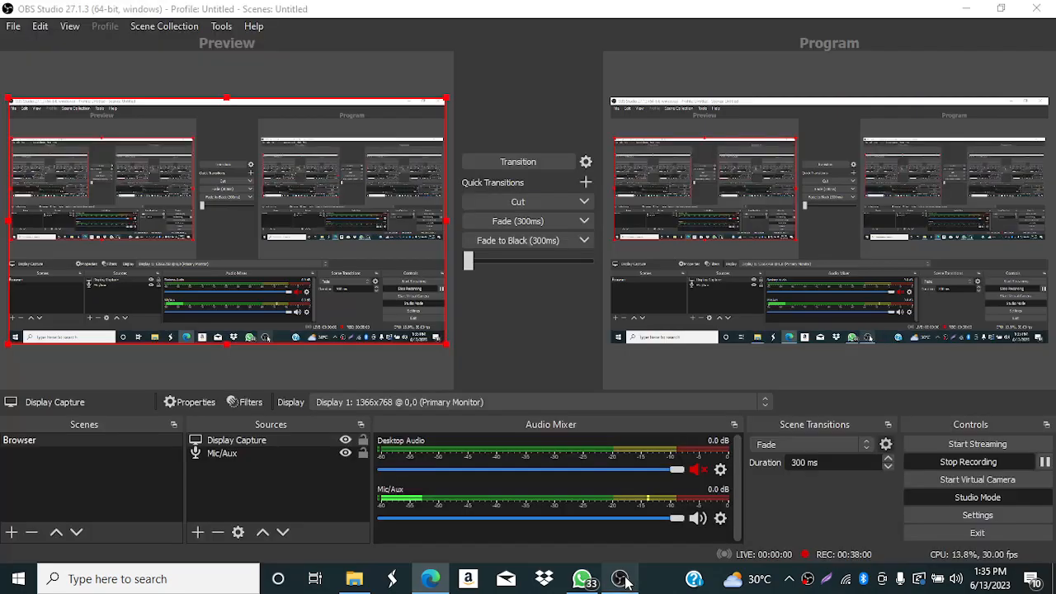